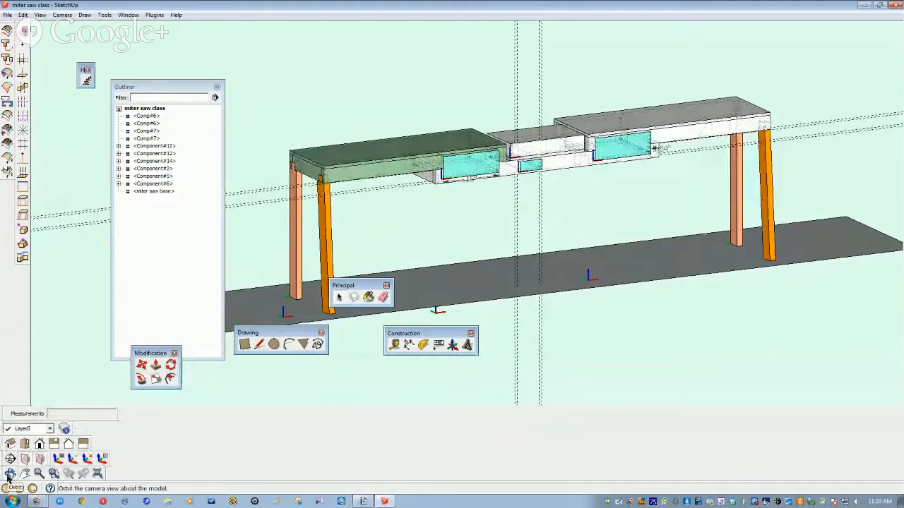
Step: Switch to the Iso view and float the Camera, Views, Sections and UCS toolbars
left_click_drag(44, 473, 232, 398)
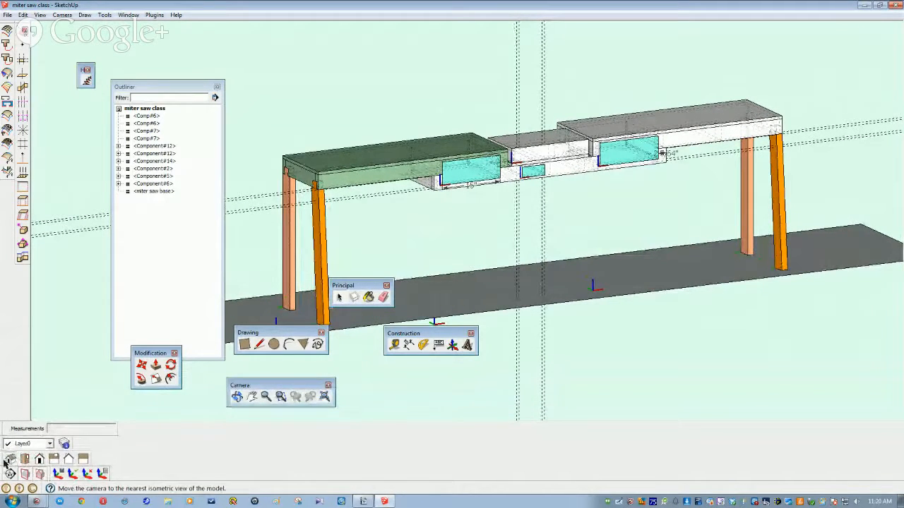
left_click(10, 459)
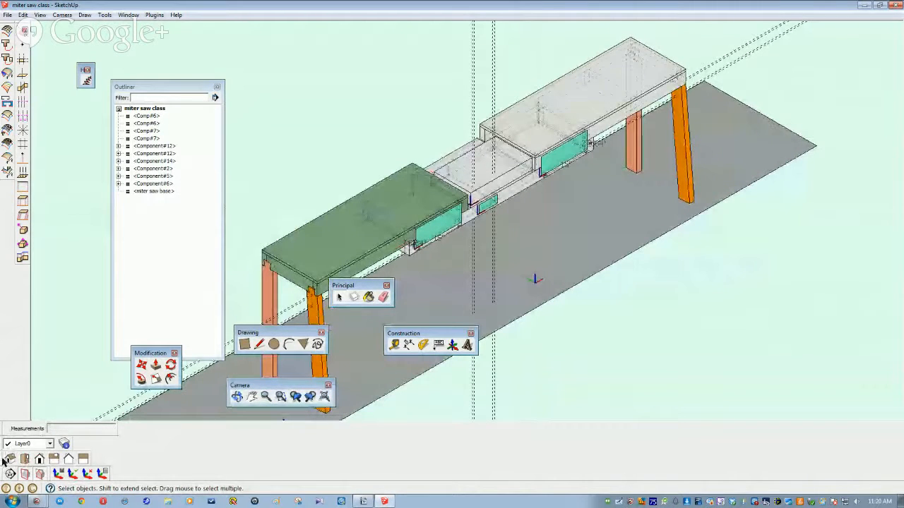
left_click_drag(4, 459, 550, 357)
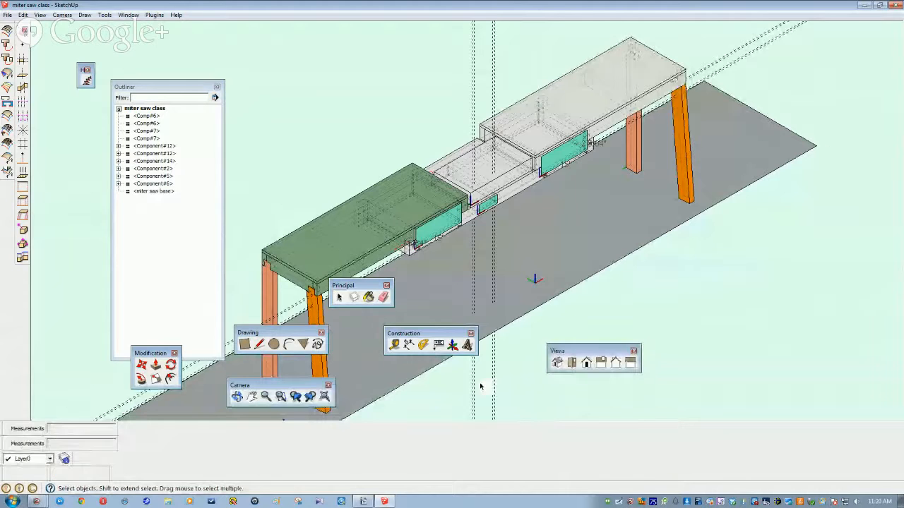
left_click_drag(5, 475, 89, 326)
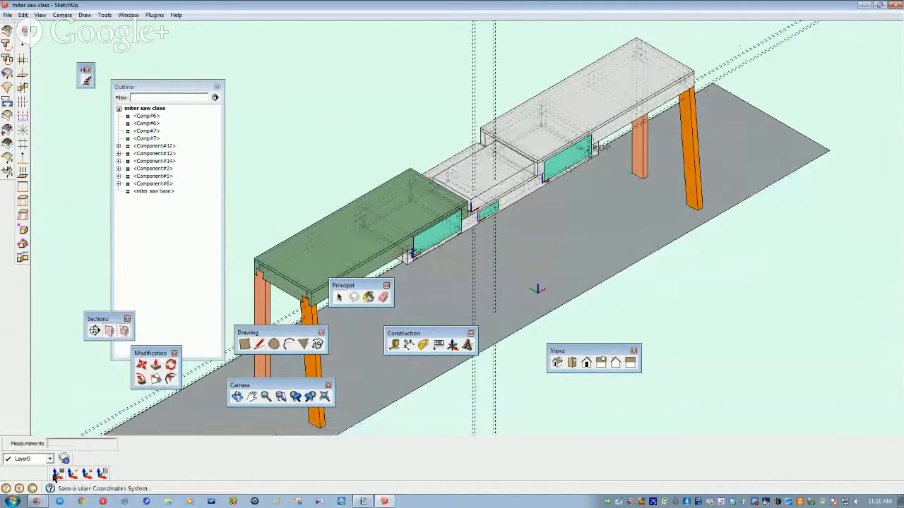
left_click_drag(55, 479, 458, 424)
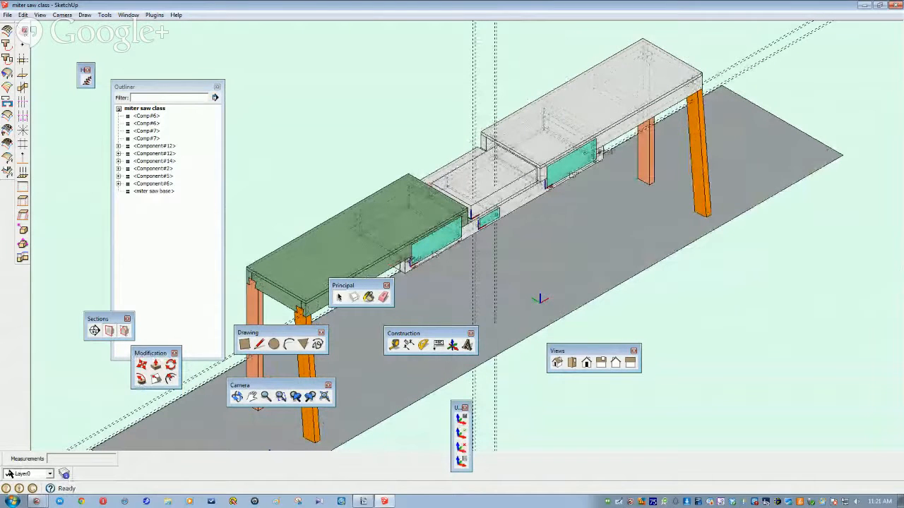
Step: Put the Measurements box at the start of the row, with the Layer list right after it
left_click_drag(6, 461, 73, 476)
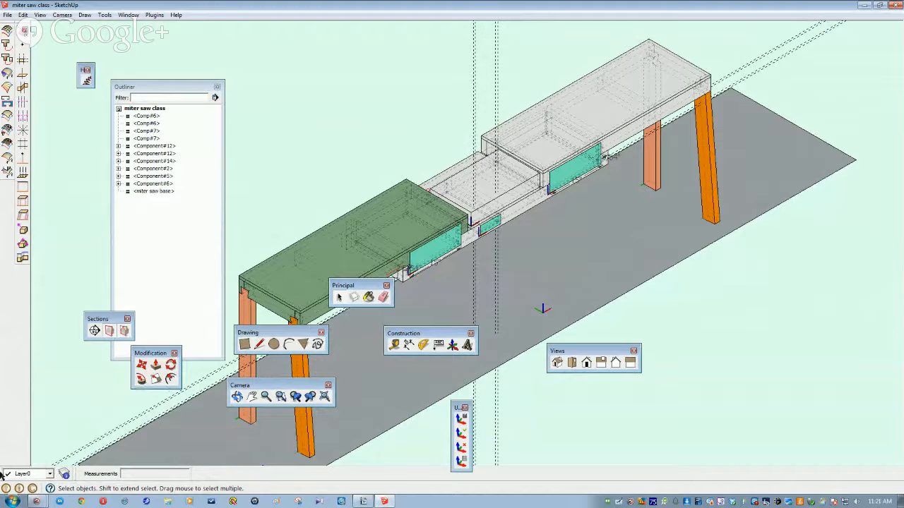
left_click_drag(3, 476, 242, 474)
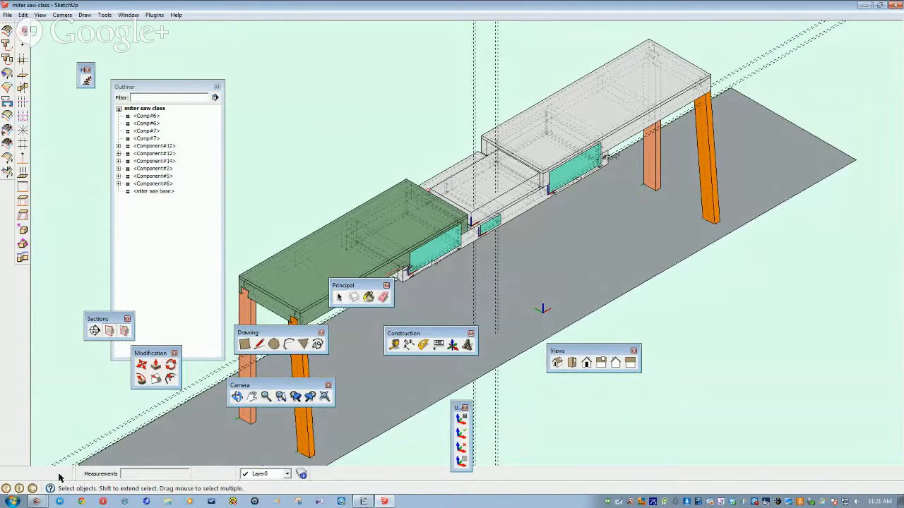
left_click_drag(76, 477, 6, 474)
left_click_drag(238, 478, 122, 478)
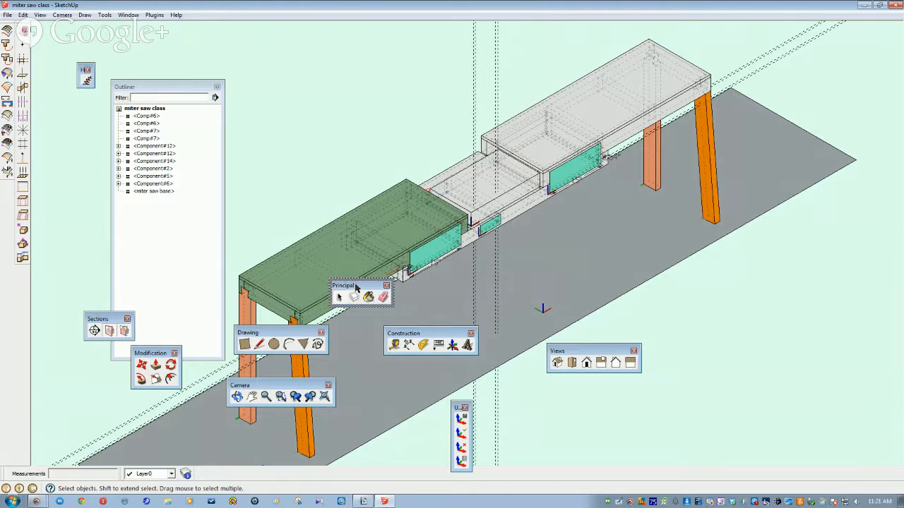
Step: Dock the Principal, Drawing, Construction and Modification toolbars into the bottom row
left_click_drag(236, 468, 225, 469)
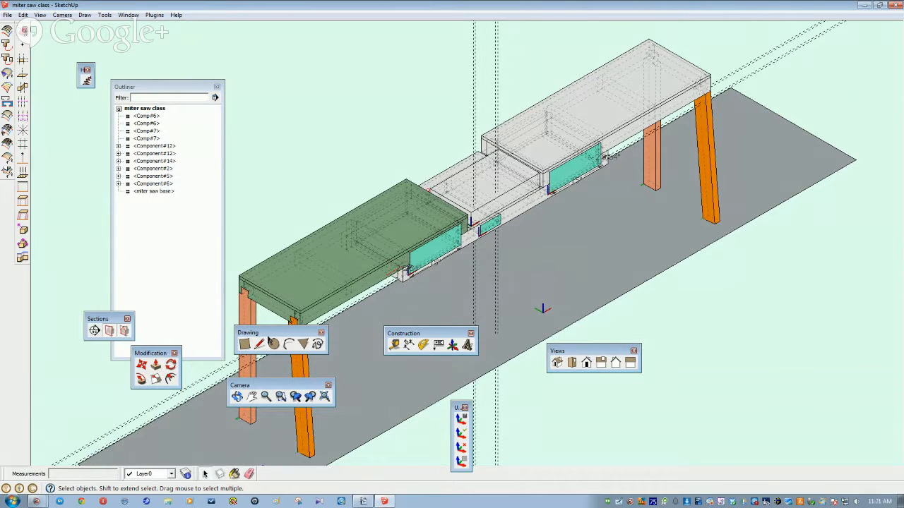
left_click_drag(267, 335, 289, 468)
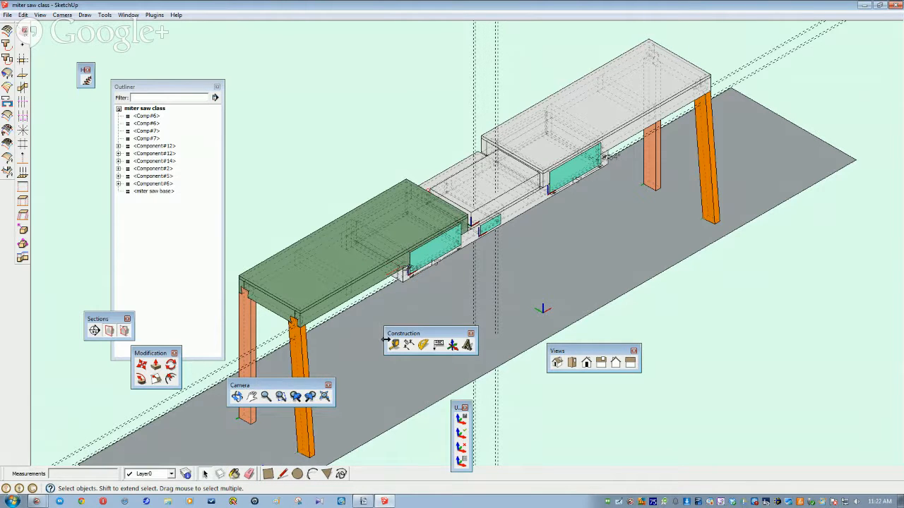
left_click_drag(387, 341, 351, 468)
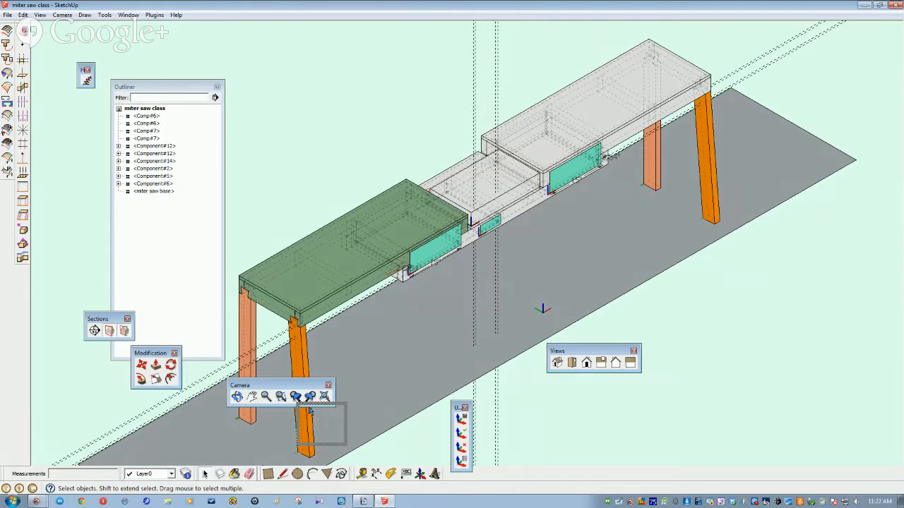
left_click_drag(456, 470, 456, 470)
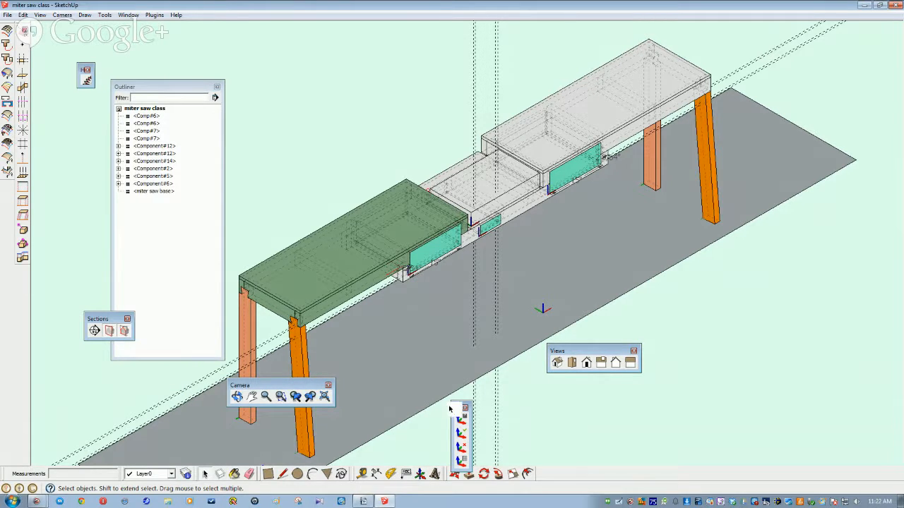
Step: Dock the UCS, Views, Sections and Camera toolbars at the row's end, and float the Projections tools
left_click_drag(540, 469, 540, 471)
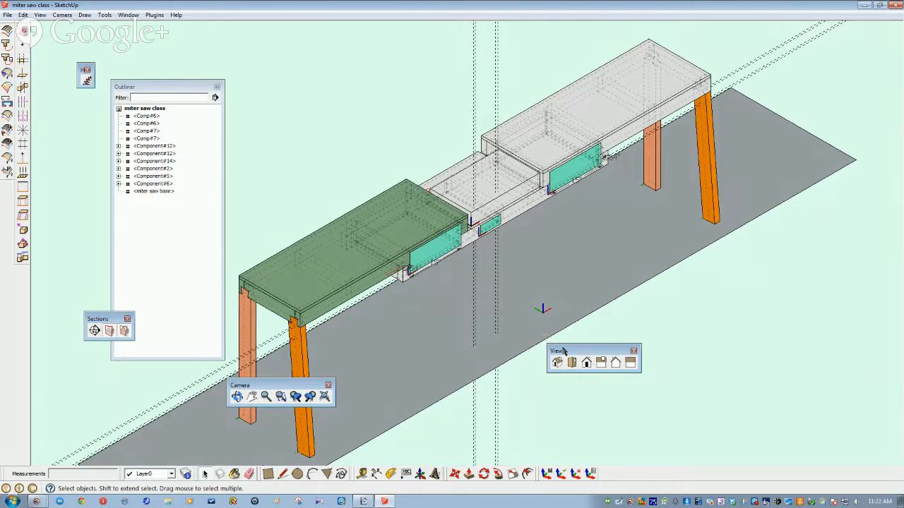
left_click_drag(556, 356, 605, 473)
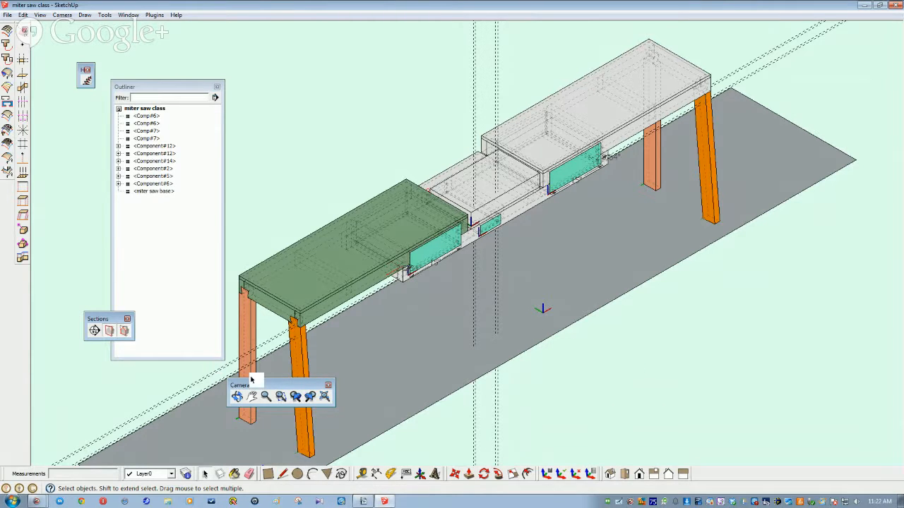
left_click_drag(89, 321, 698, 474)
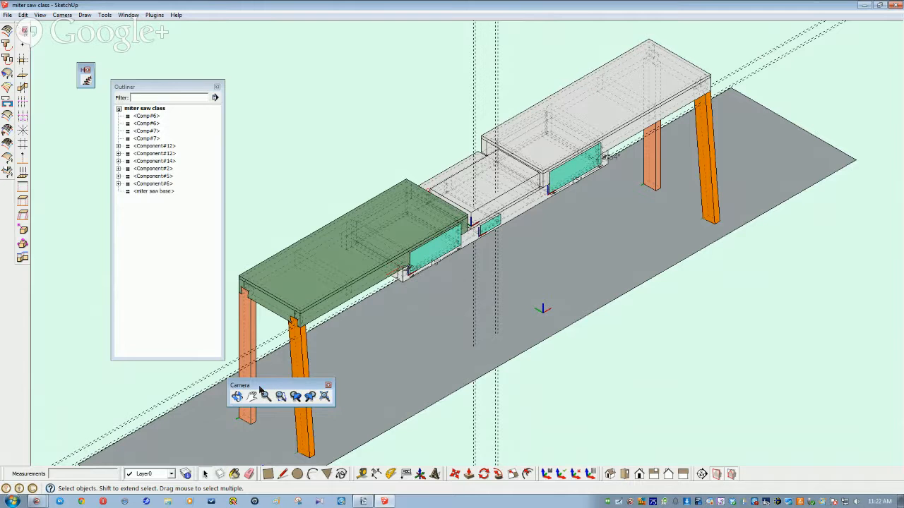
left_click_drag(244, 386, 753, 471)
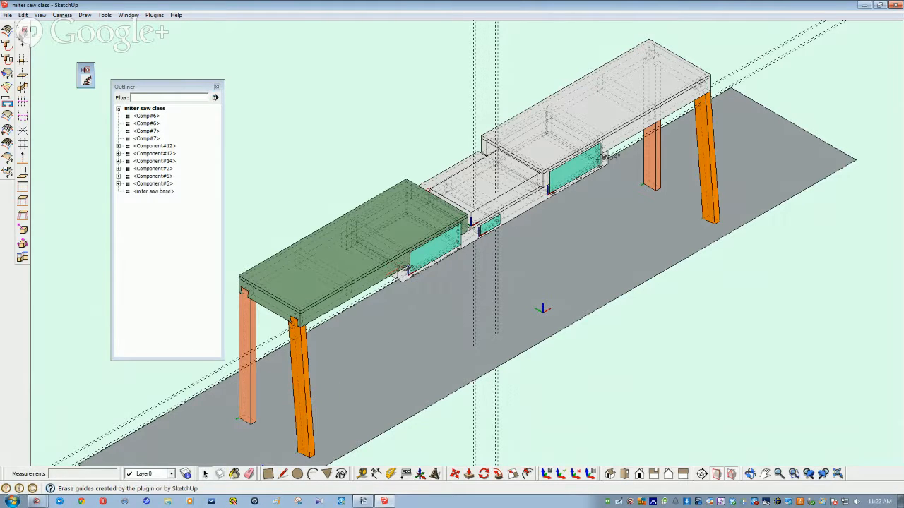
left_click_drag(24, 28, 281, 100)
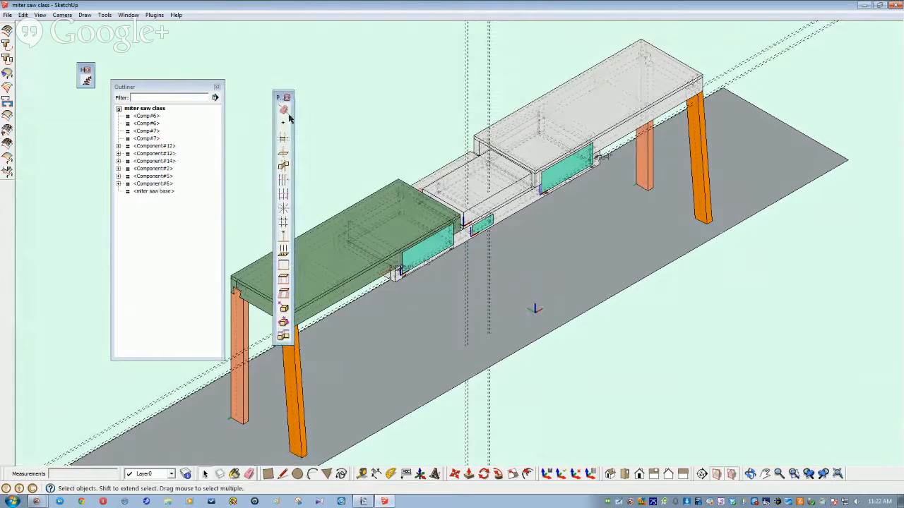
Step: Widen the Projections set, then dock the Extrusion Tools as a single column on the left edge
left_click_drag(294, 122, 398, 129)
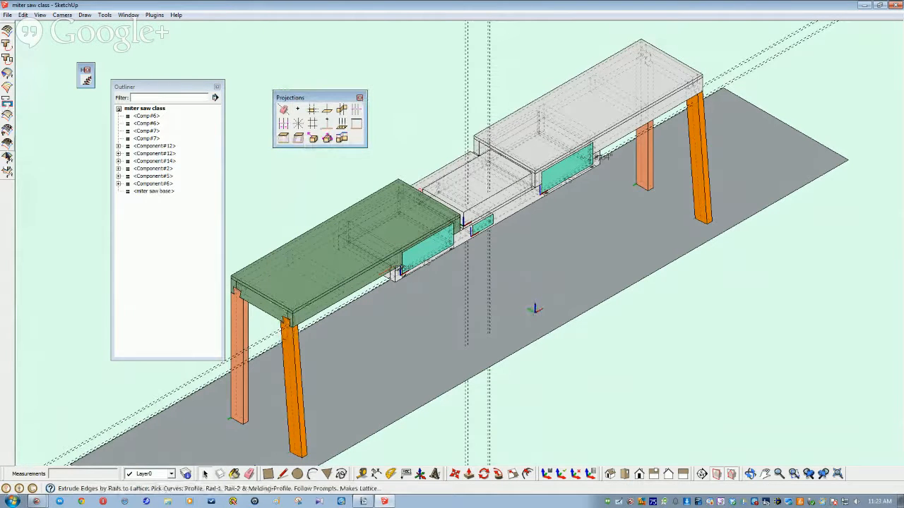
left_click_drag(5, 25, 32, 59)
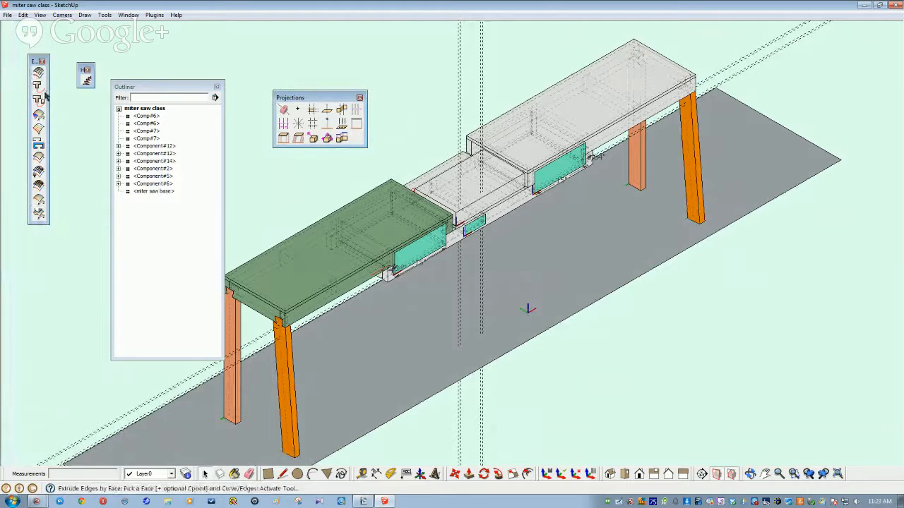
left_click_drag(48, 87, 94, 94)
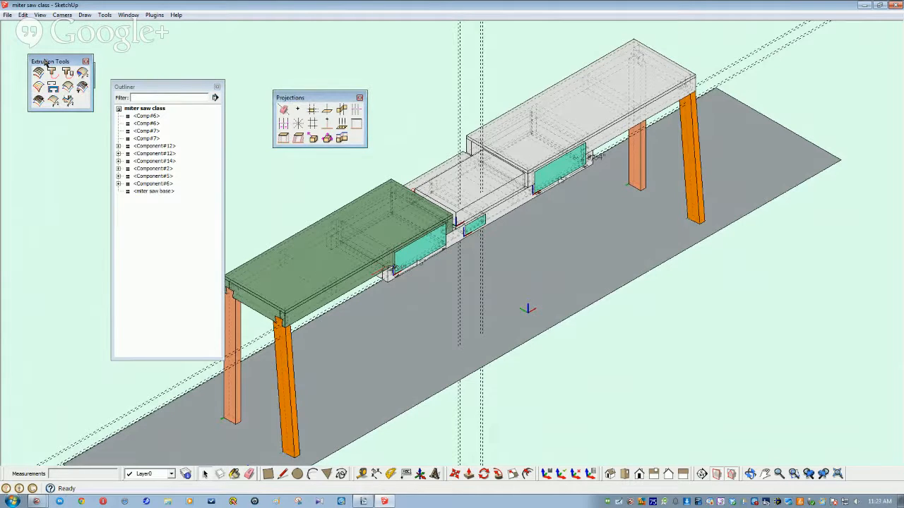
left_click_drag(45, 62, 4, 53)
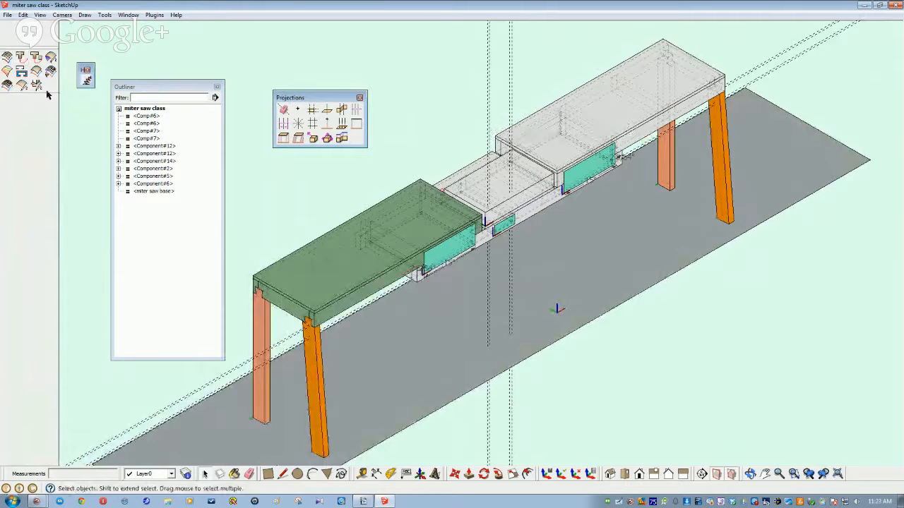
left_click_drag(33, 49, 35, 36)
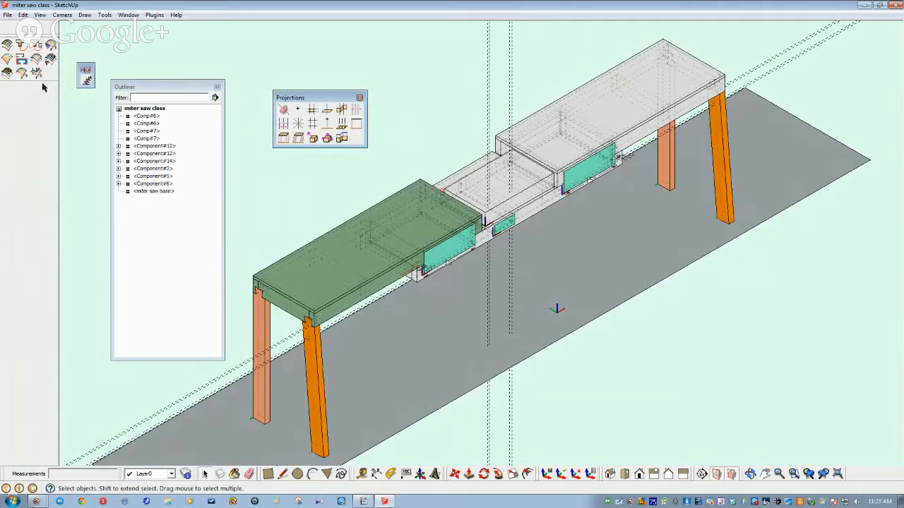
left_click_drag(47, 80, 48, 120)
left_click_drag(19, 75, 191, 55)
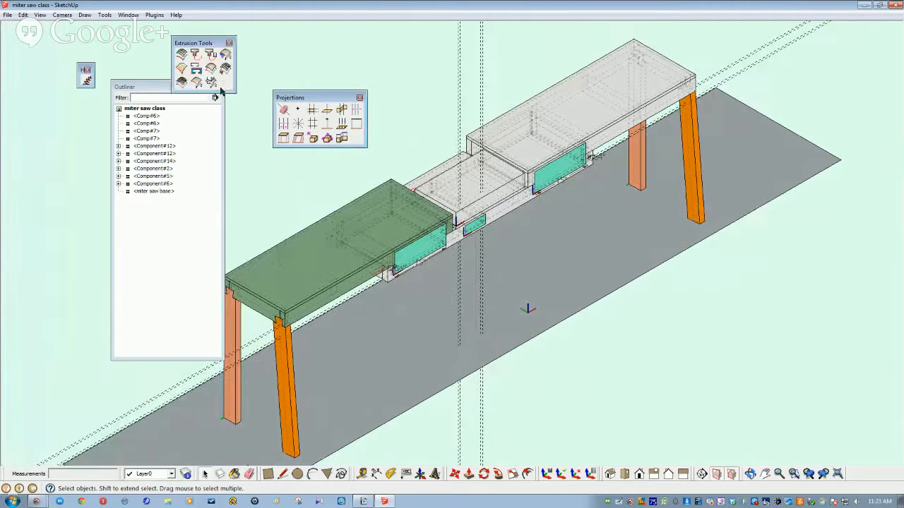
left_click_drag(236, 93, 214, 234)
left_click_drag(177, 44, 14, 43)
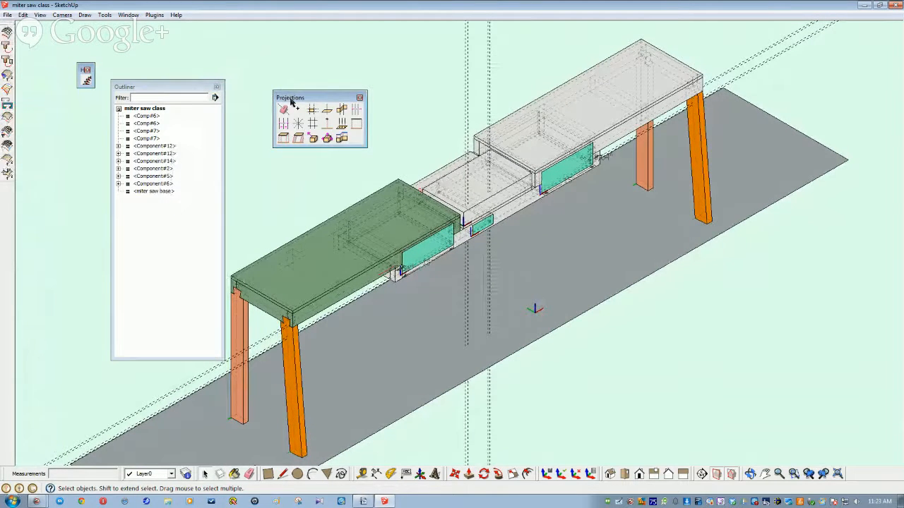
Step: Narrow the Projections tools to one column and dock them below the Extrusion Tools
left_click_drag(288, 148, 257, 271)
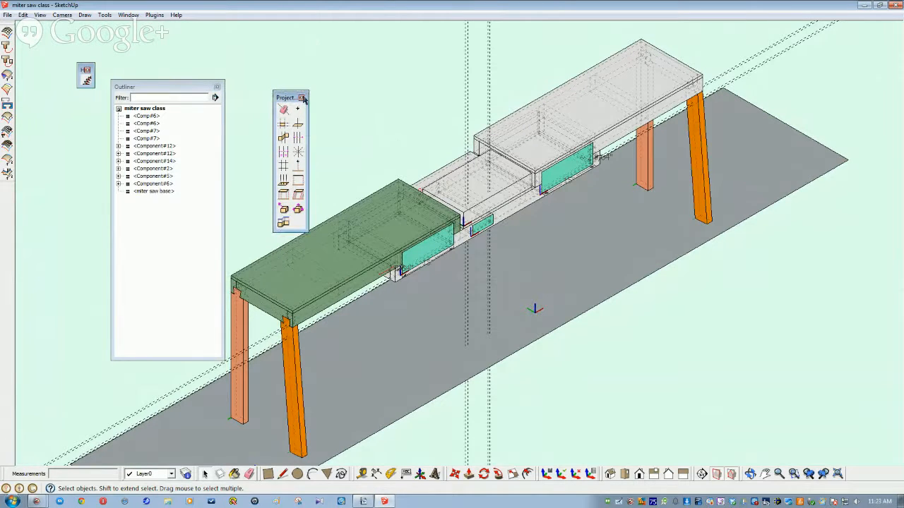
left_click_drag(286, 102, 321, 110)
left_click_drag(323, 238, 323, 264)
left_click_drag(340, 214, 317, 212)
left_click_drag(314, 99, 10, 219)
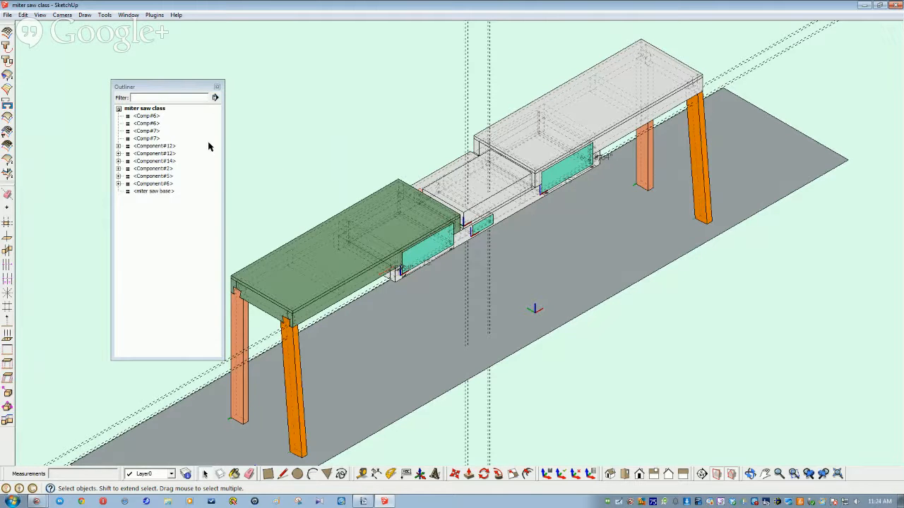
left_click(7, 14)
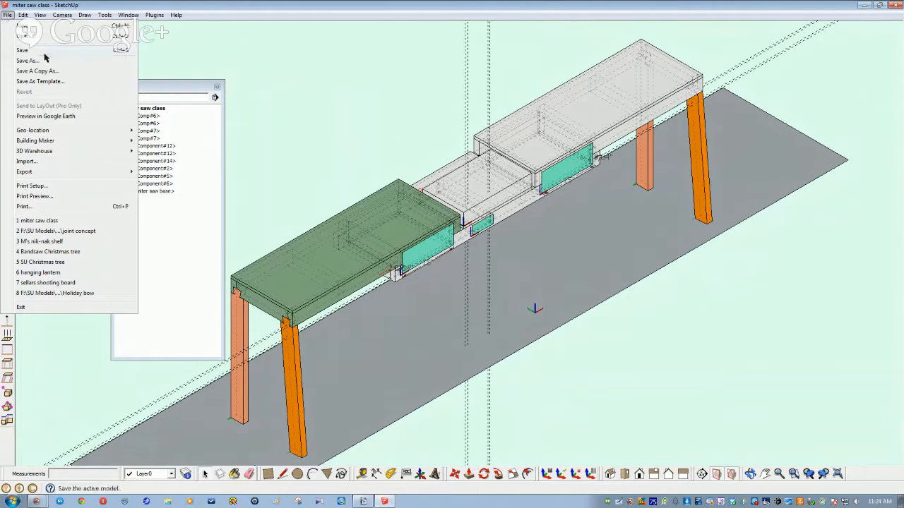
left_click(22, 51)
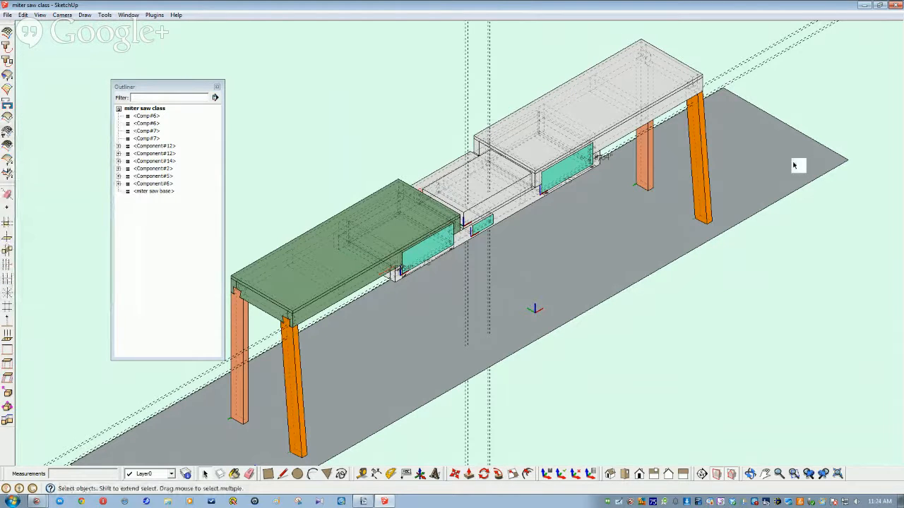
middle_click_drag(538, 239, 545, 186)
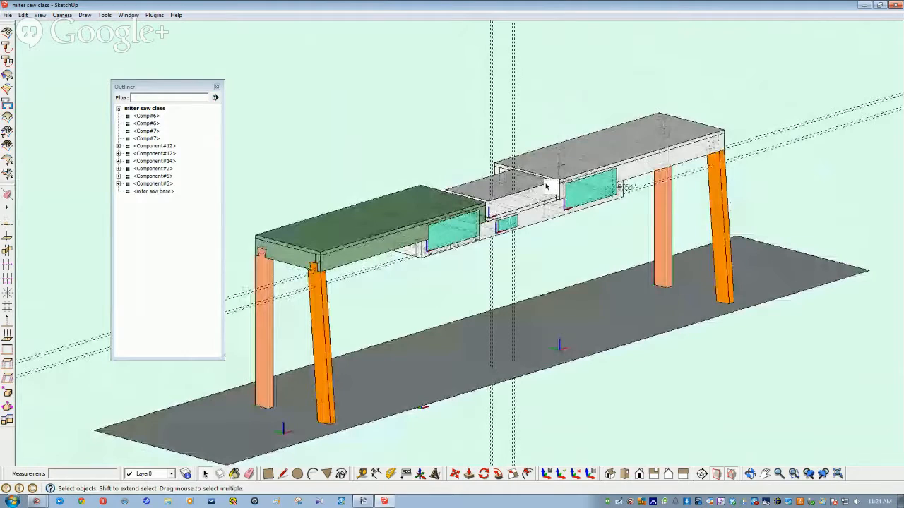
mouse_move(545, 186)
middle_mouse_down()
mouse_move(449, 251)
mouse_move(409, 255)
mouse_move(479, 231)
mouse_move(423, 234)
mouse_move(456, 242)
mouse_move(445, 244)
mouse_move(423, 244)
mouse_move(470, 231)
mouse_move(670, 240)
mouse_move(452, 220)
mouse_move(315, 233)
mouse_move(183, 191)
mouse_move(147, 138)
middle_mouse_up()
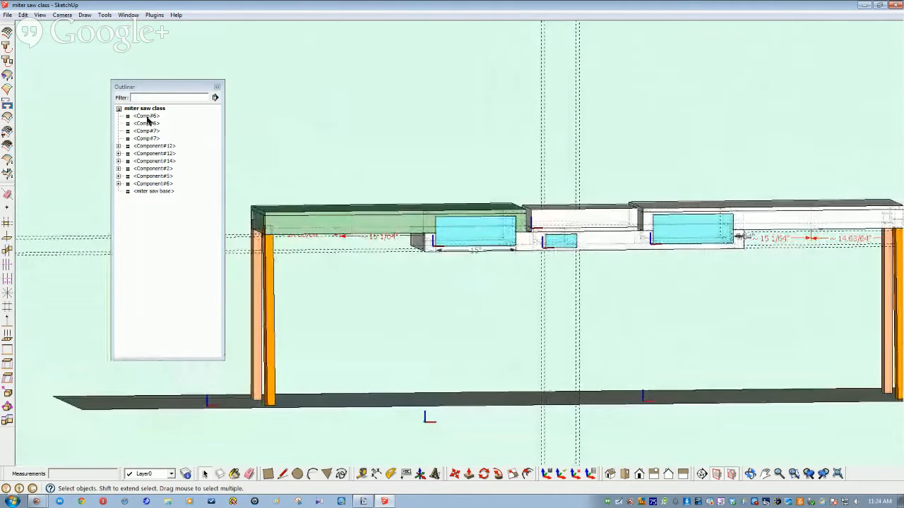
Step: Highlight the Comp#6 and Comp#7 leg rows in the Outliner
left_click(147, 117)
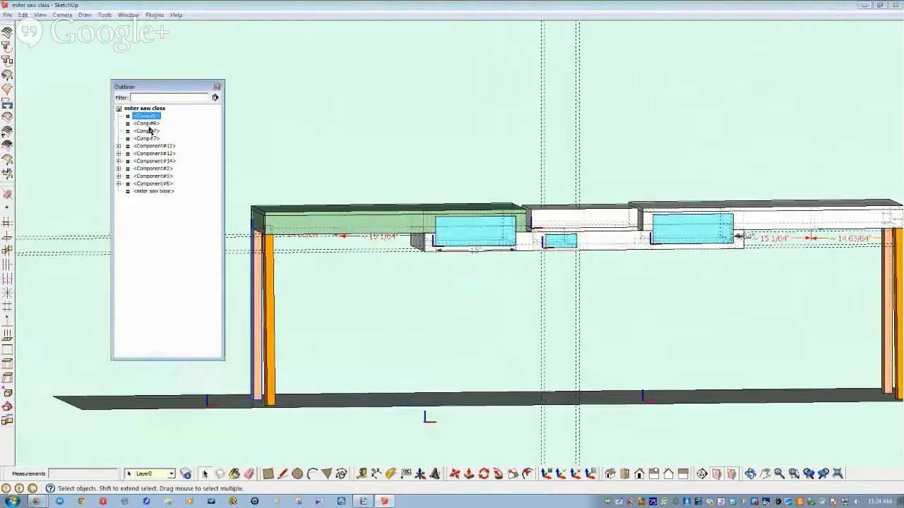
left_click(148, 125)
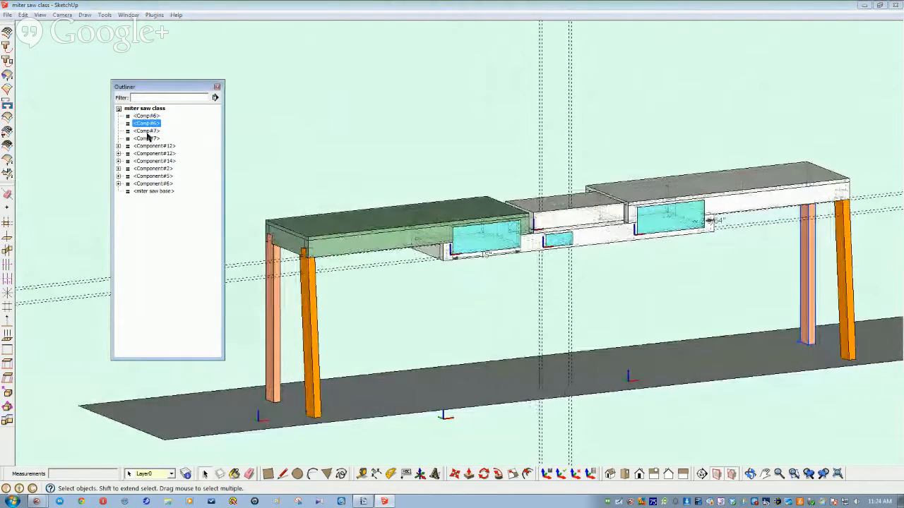
left_click(148, 131)
Step: Select the orange and peach legs at the stand's left end and activate Move
middle_click_drag(327, 330, 429, 258)
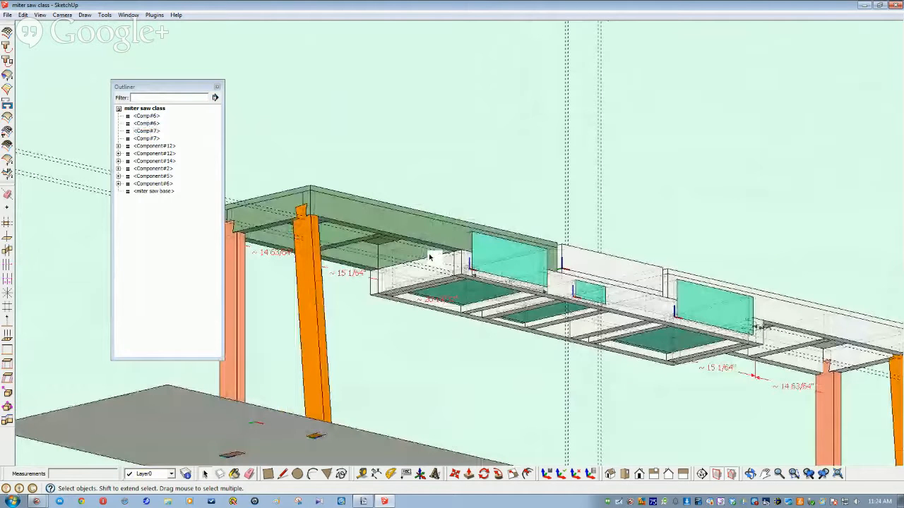
middle_click_drag(429, 258, 376, 283)
left_click(378, 283)
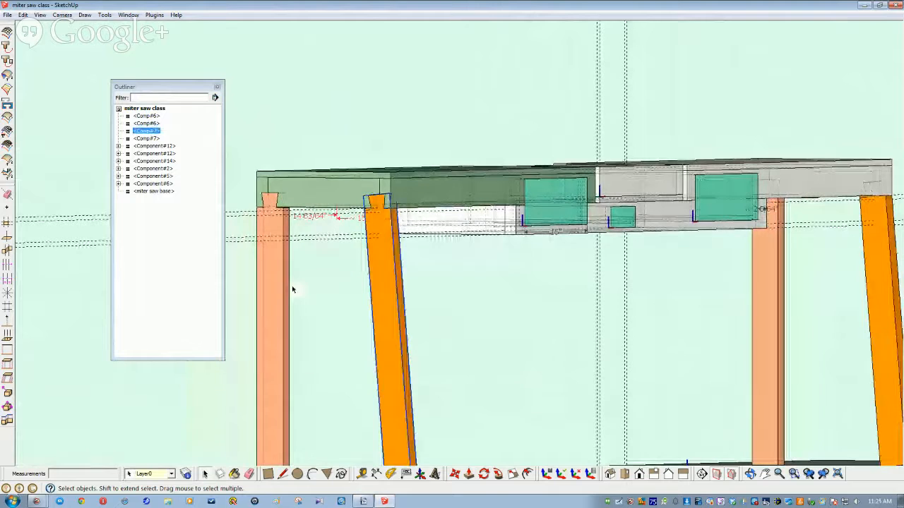
left_click(278, 290, "shift")
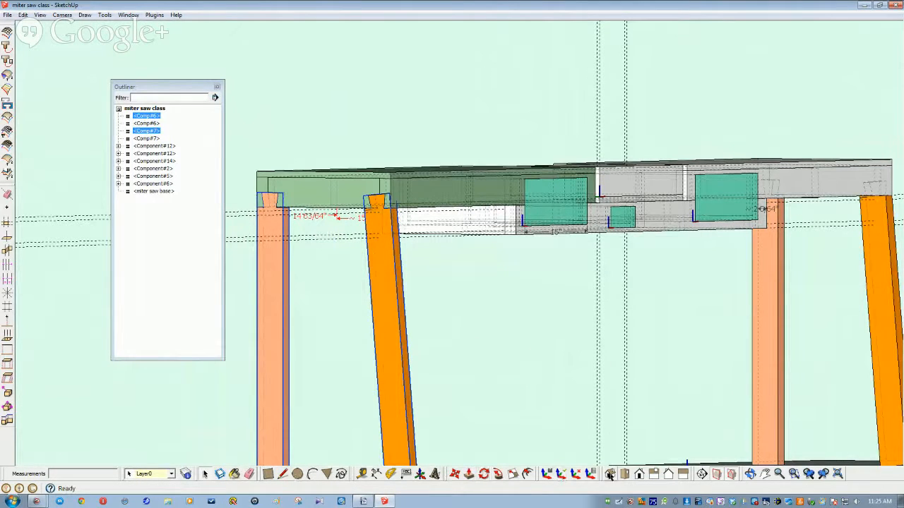
left_click(454, 474)
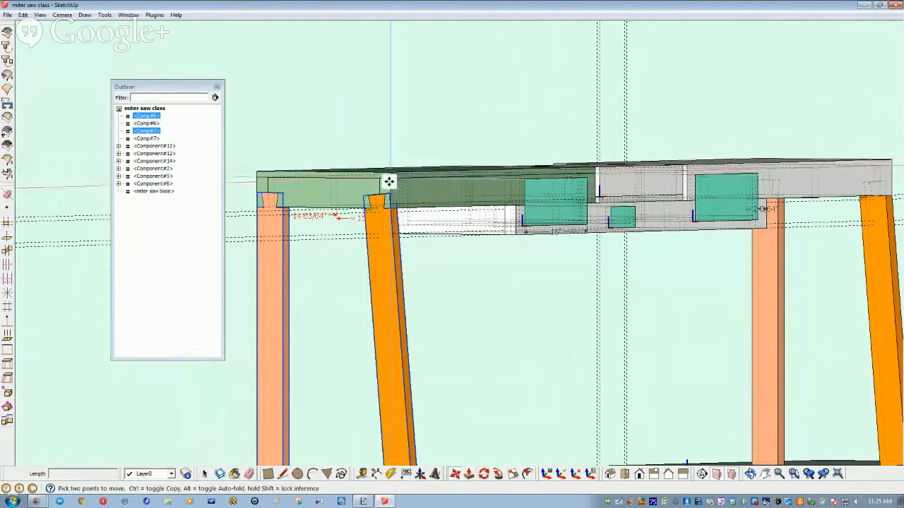
Step: Ctrl-copy the two end legs and place the copies beside the originals
left_click(439, 267)
key("ctrl")
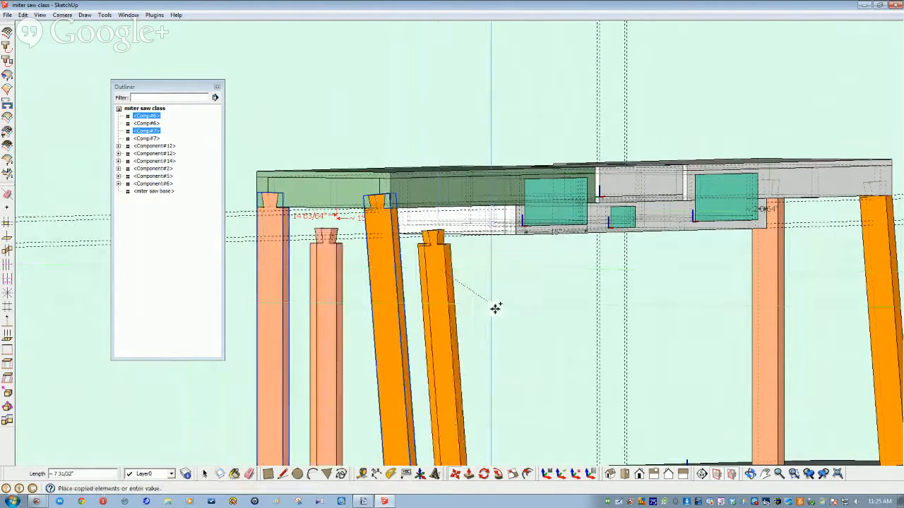
left_click(535, 327)
scroll(461, 321, "down", 1)
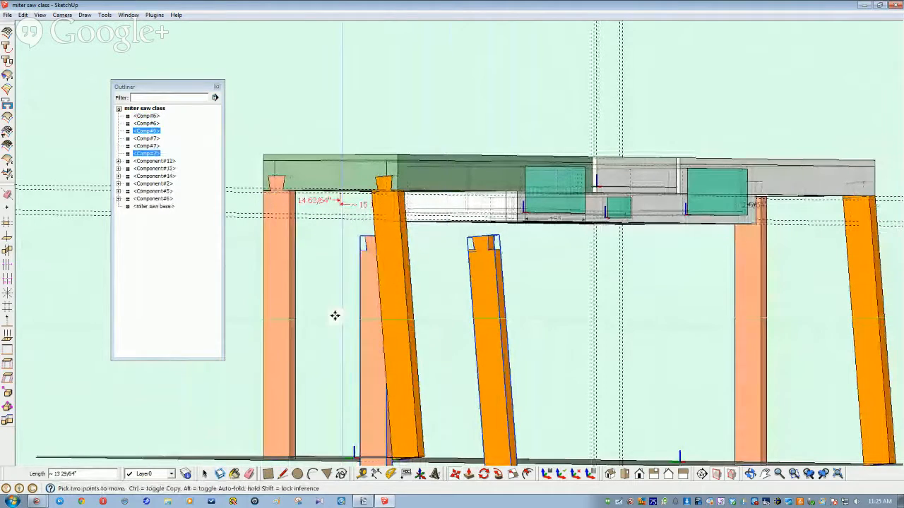
Step: Make the copied legs unique components Comp#8 and Comp#9
right_click(153, 156)
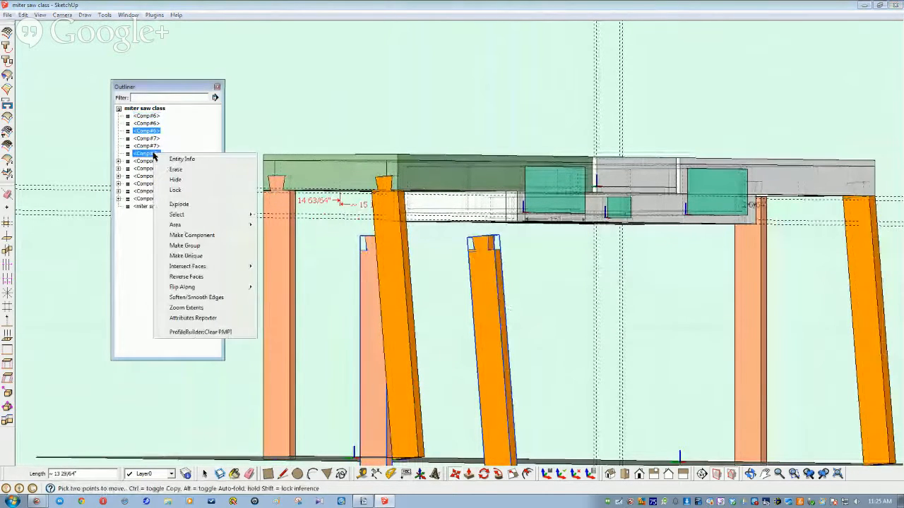
left_click(183, 255)
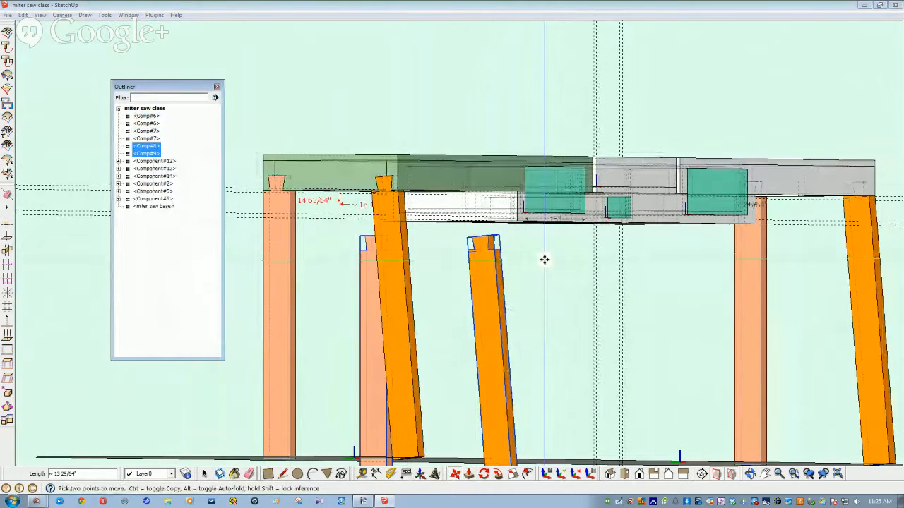
key("space")
left_click(534, 278)
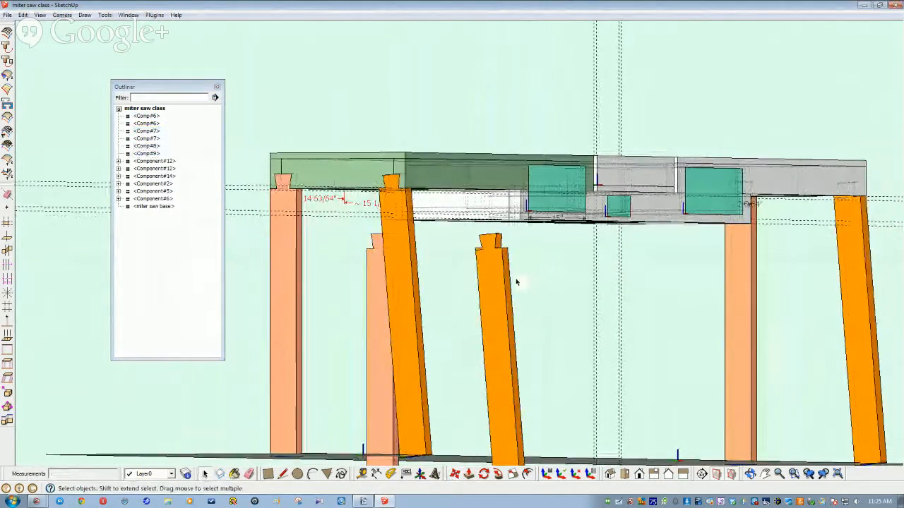
middle_click_drag(516, 282, 676, 295)
Step: Move Comp#8 and Comp#9 to the apron corner, offset 3/4" so their dovetails meet the apron end
left_click(653, 292)
left_click(832, 288, "shift")
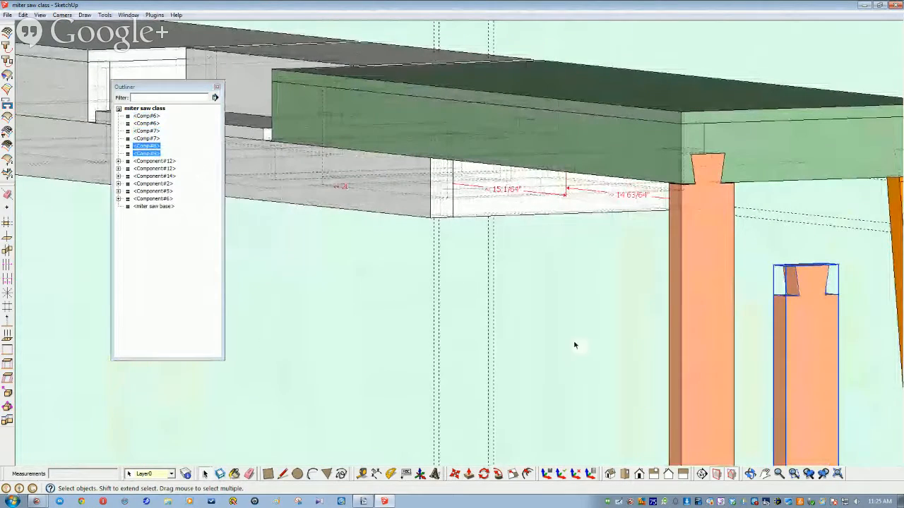
key("m")
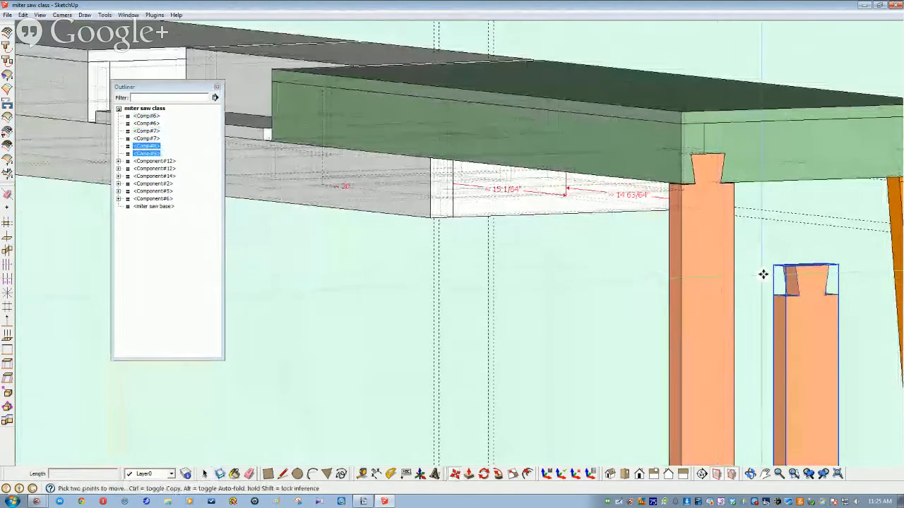
left_click_drag(794, 261, 431, 219)
left_click(432, 218)
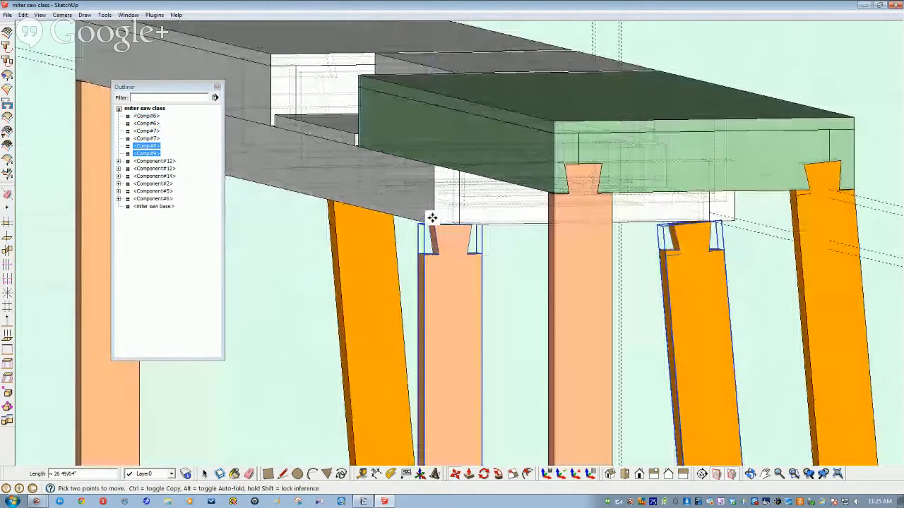
middle_click_drag(432, 218, 393, 219)
left_click(393, 219)
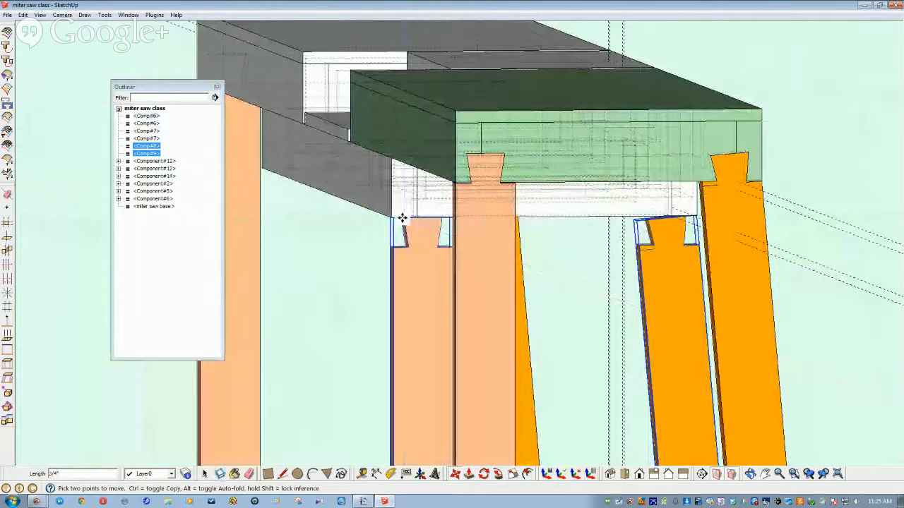
middle_click_drag(403, 218, 645, 327)
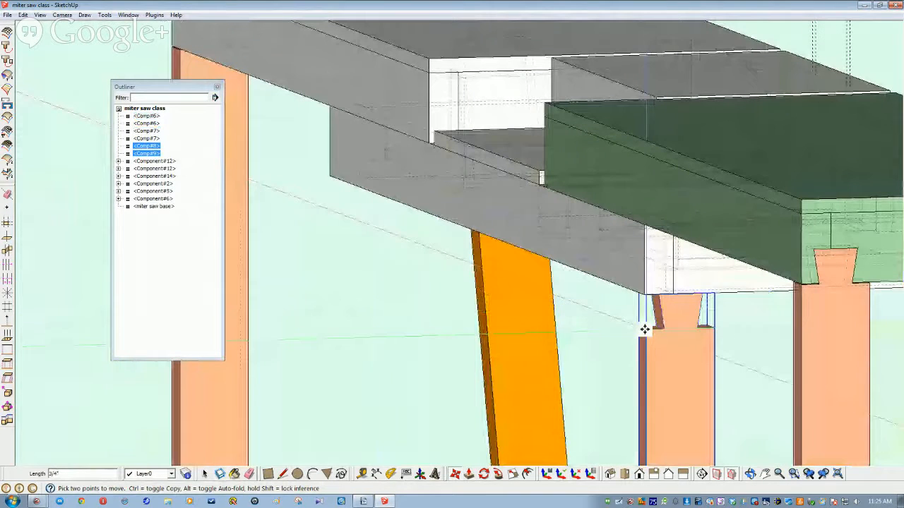
left_click(645, 294)
Step: Erase every dashed guide line with Edit > Delete Guides
key("space")
left_click(578, 321)
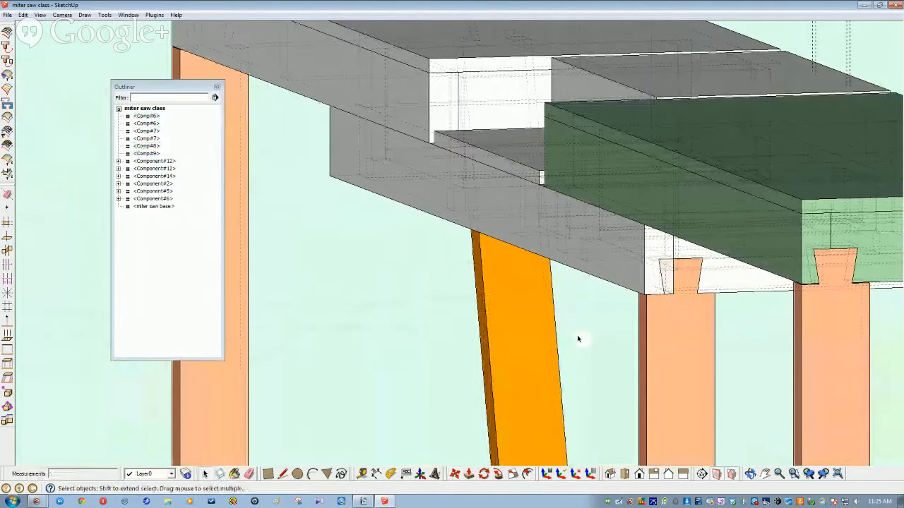
middle_click_drag(523, 316, 615, 229)
left_click(337, 96)
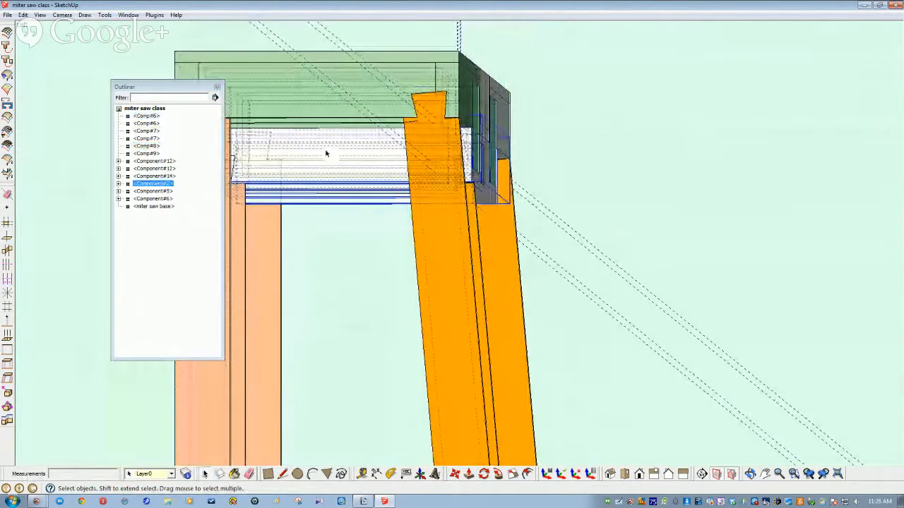
left_click(668, 162)
middle_click_drag(667, 162, 10, 4)
left_click(23, 15)
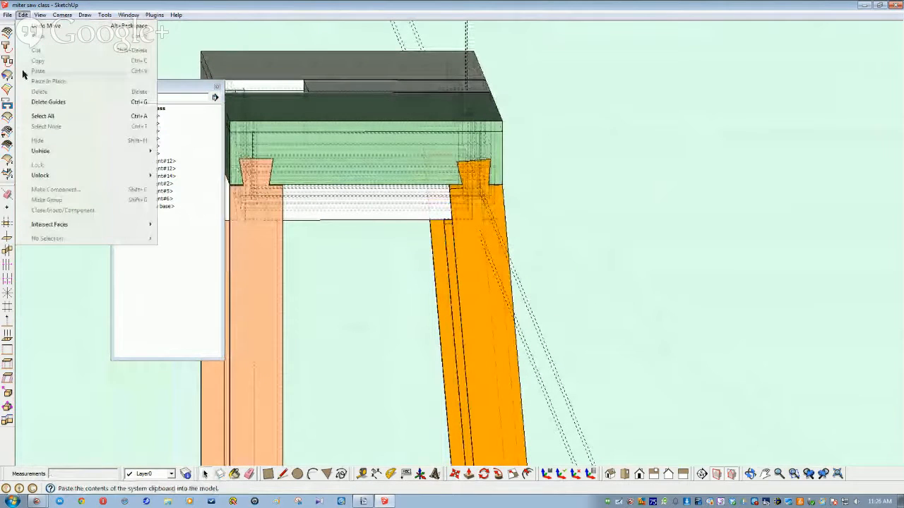
left_click(59, 103)
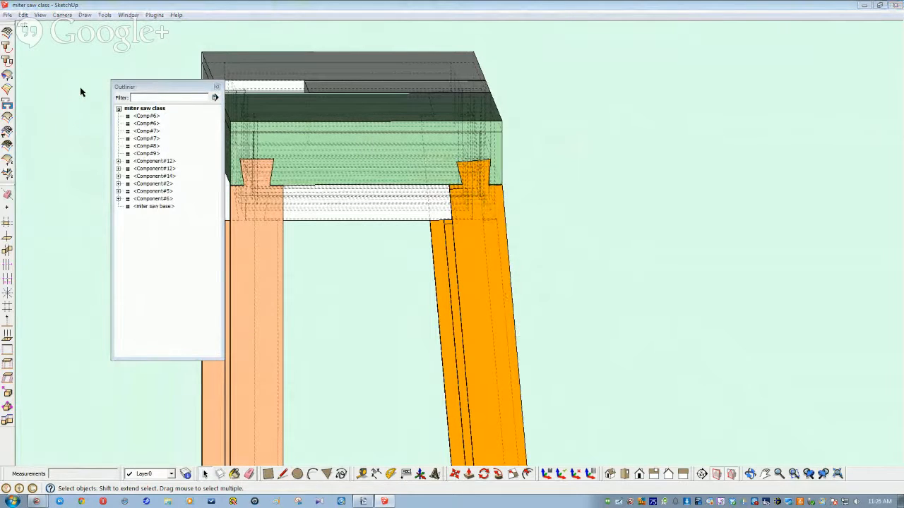
left_click_drag(80, 92, 80, 92)
Step: Hide the green bench top Component#5
left_click(317, 147)
right_click(315, 147)
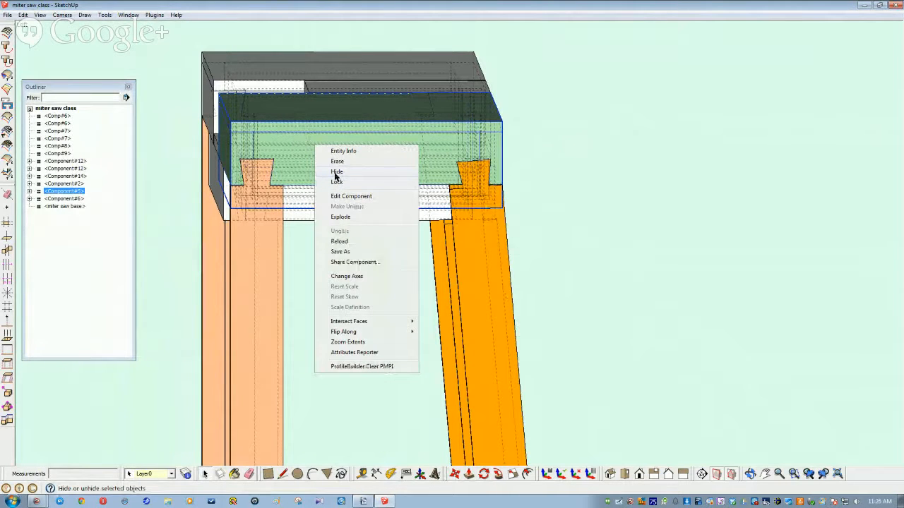
left_click(336, 172)
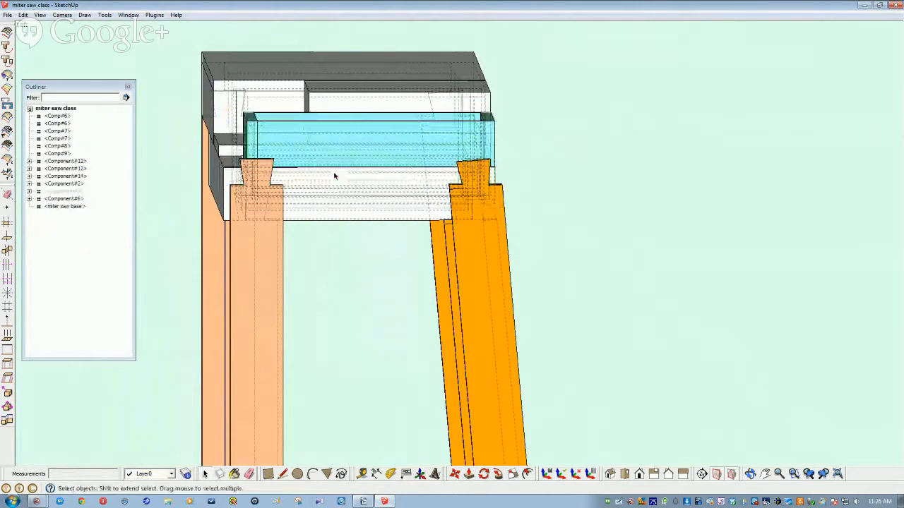
middle_click_drag(334, 184, 478, 143)
Step: Hide the cyan drawer parts Component#12 and Component#13
left_click(478, 144)
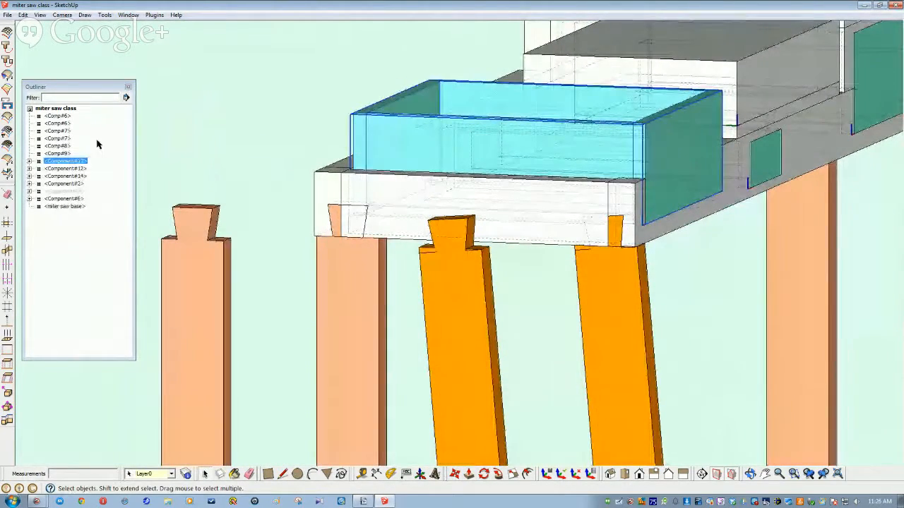
right_click(66, 176)
left_click(86, 163)
left_click(72, 170, "shift")
right_click(73, 178, "shift")
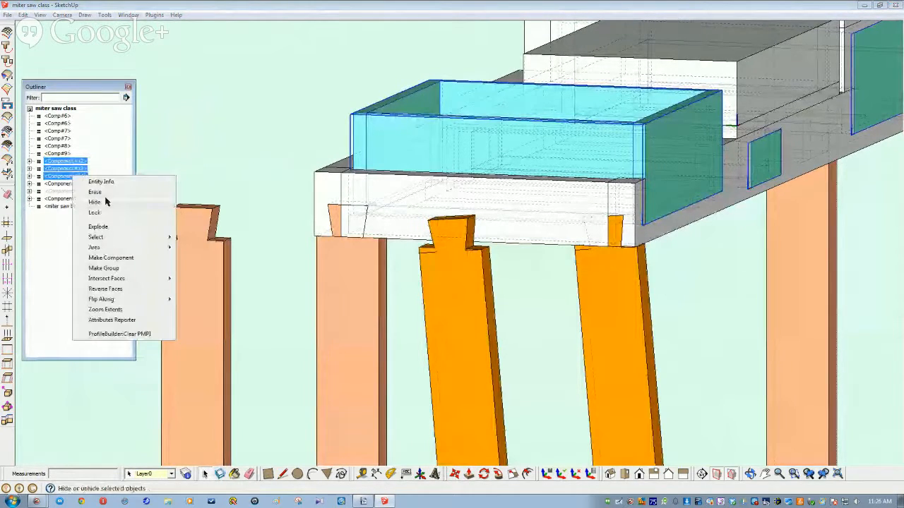
left_click(95, 202)
middle_click_drag(292, 176, 108, 189)
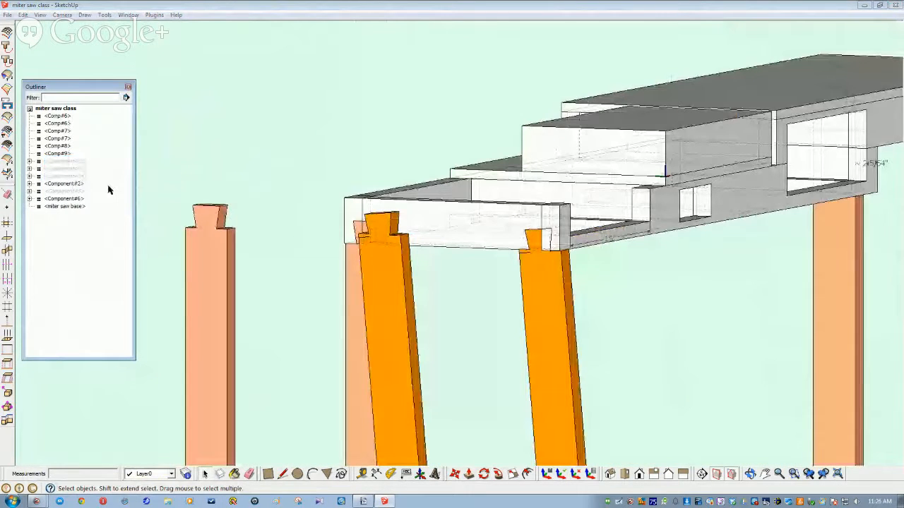
Step: Hide the four original legs, including Comp#6 and Comp#7
left_click(58, 116)
left_click(62, 137, "shift")
right_click(62, 138)
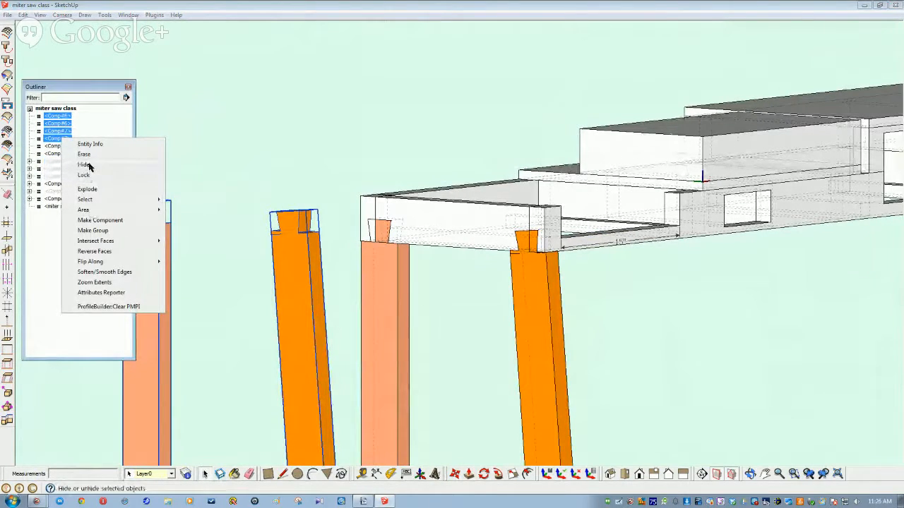
left_click(84, 164)
middle_click_drag(400, 274, 309, 296)
Step: Intersect the copied legs and apron frame with the model to mark the dovetail outlines
left_click(309, 296)
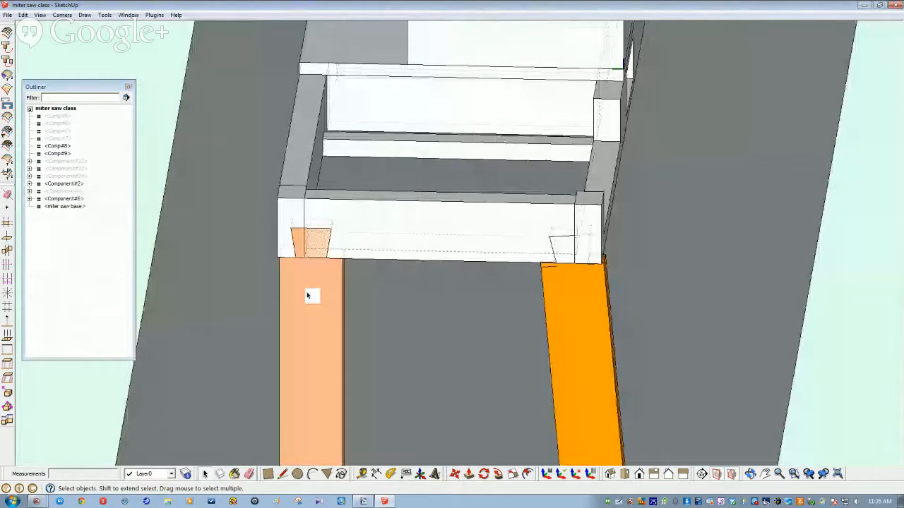
left_click(560, 303, "shift")
middle_click_drag(466, 316, 398, 258)
left_click(389, 259, "shift")
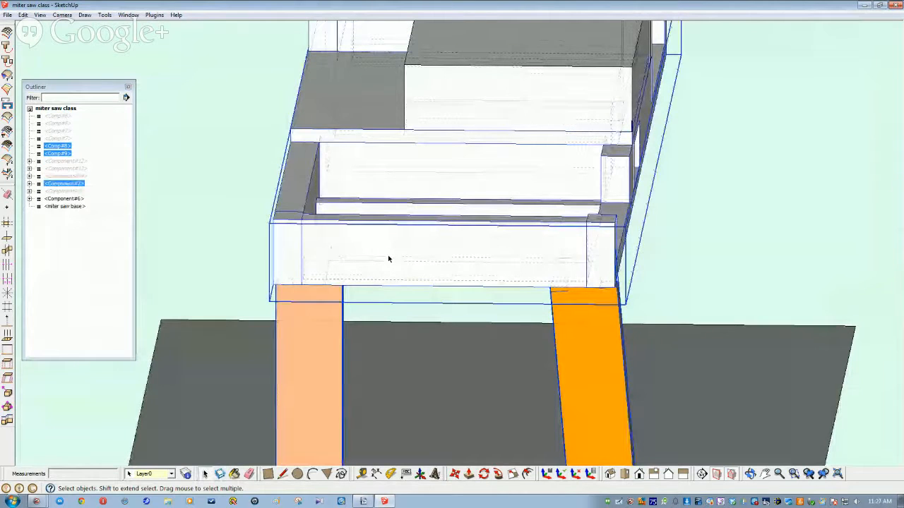
left_click(23, 15)
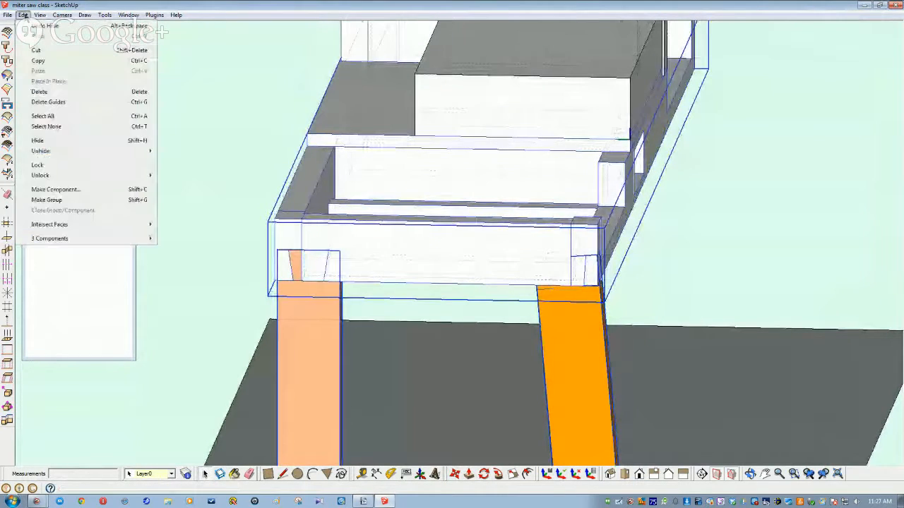
mouse_move(71, 223)
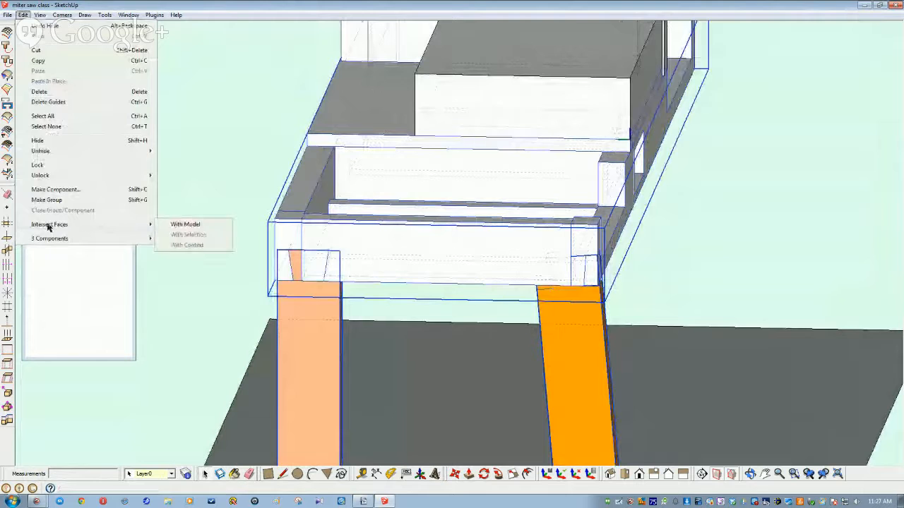
left_click(183, 225)
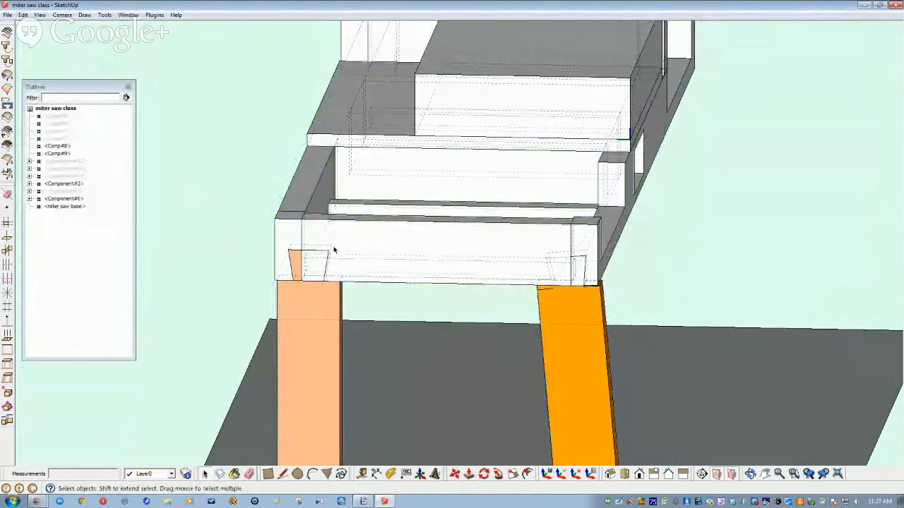
Step: Hide both copied legs Comp#8 and Comp#9
left_click(67, 146)
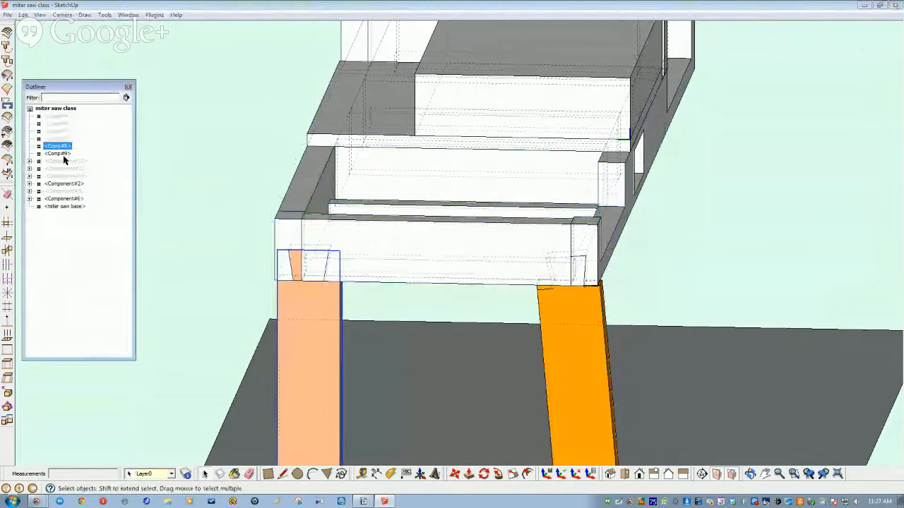
left_click(64, 154, "shift")
right_click(65, 154)
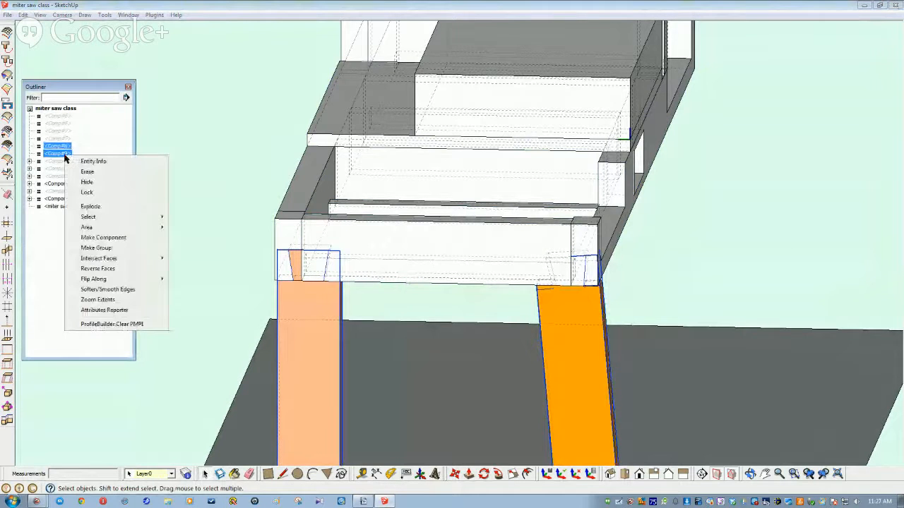
left_click(88, 182)
mouse_move(332, 274)
middle_mouse_down()
mouse_move(349, 352)
mouse_move(347, 313)
mouse_move(369, 303)
mouse_move(269, 286)
mouse_move(306, 327)
mouse_move(363, 339)
mouse_move(358, 355)
mouse_move(404, 337)
middle_mouse_up()
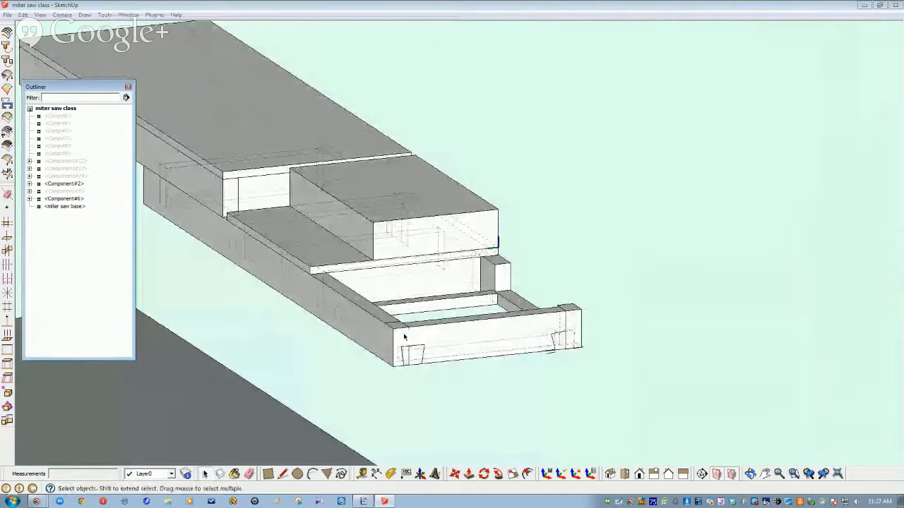
Step: Open the end frame component for editing and make its first inner piece unique
left_click(439, 342)
right_click(439, 342)
left_click(474, 160)
left_click(439, 342)
right_click(439, 342)
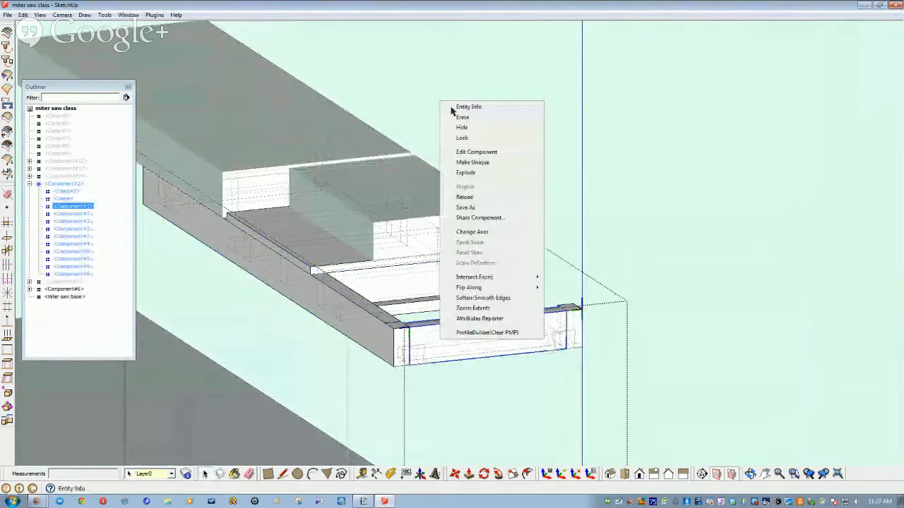
left_click(469, 162)
middle_click_drag(435, 207, 308, 296)
Step: Make the other inner piece of the frame unique as well
left_click(309, 297)
right_click(309, 290)
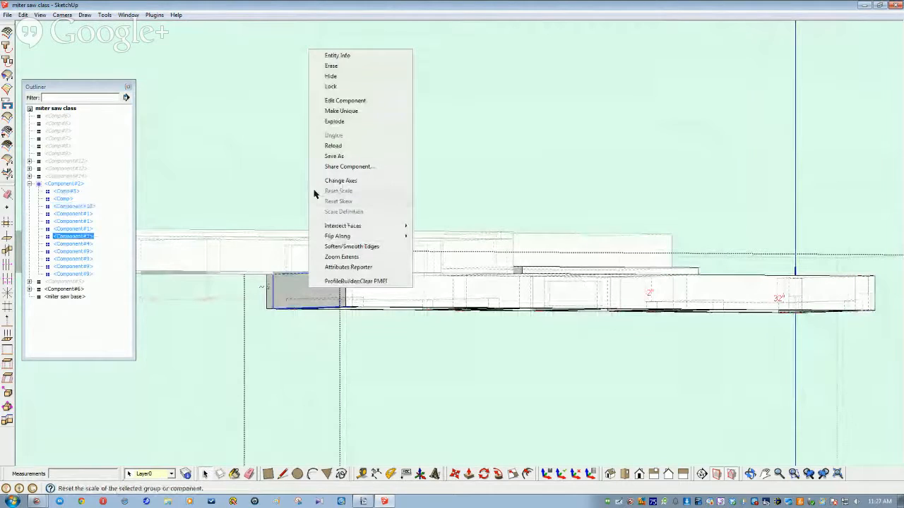
left_click(339, 111)
scroll(362, 273, "down", 4)
middle_click_drag(364, 274, 536, 408)
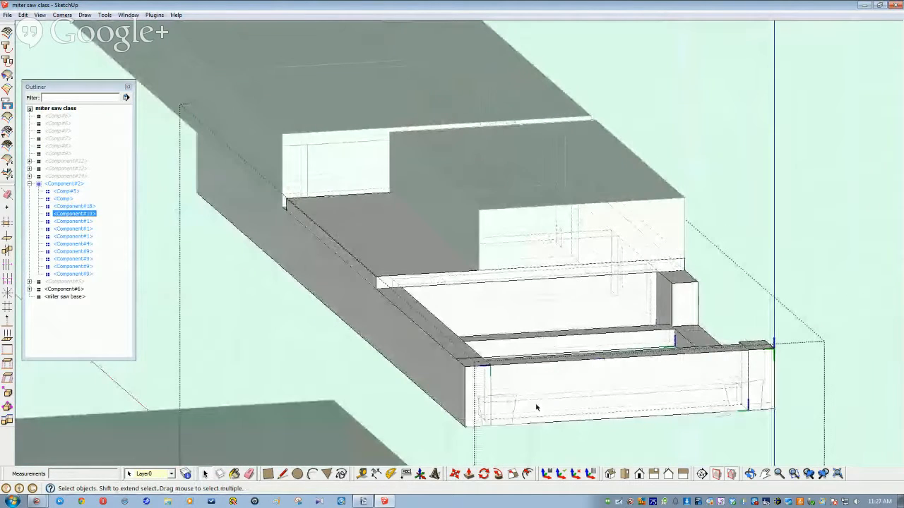
Step: Draw a line closing the trapezoid dovetail outline at the front-left apron end
left_click(453, 408)
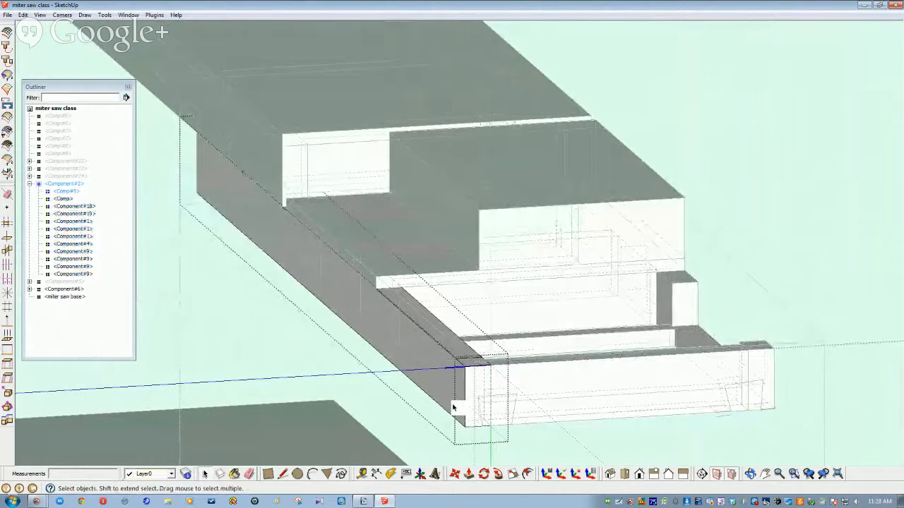
middle_click_drag(454, 399, 378, 382)
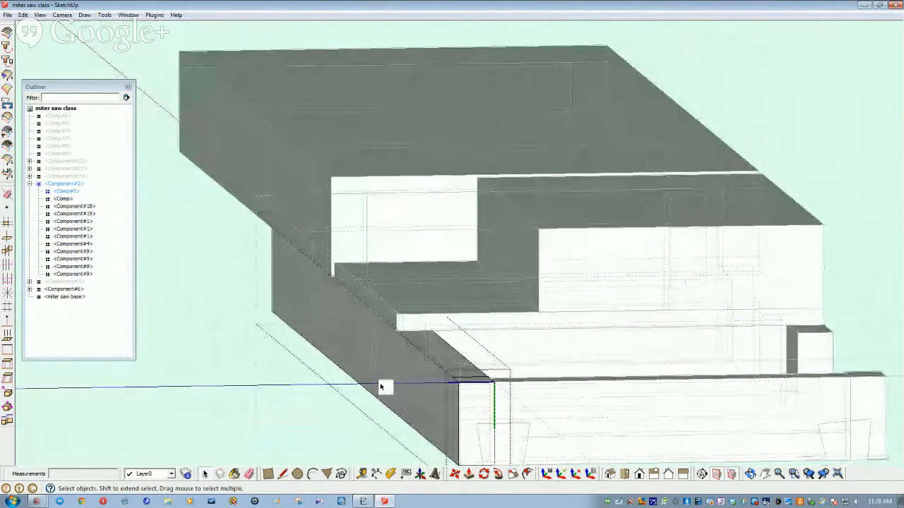
scroll(379, 383, "down", 2)
middle_click_drag(380, 382, 454, 428)
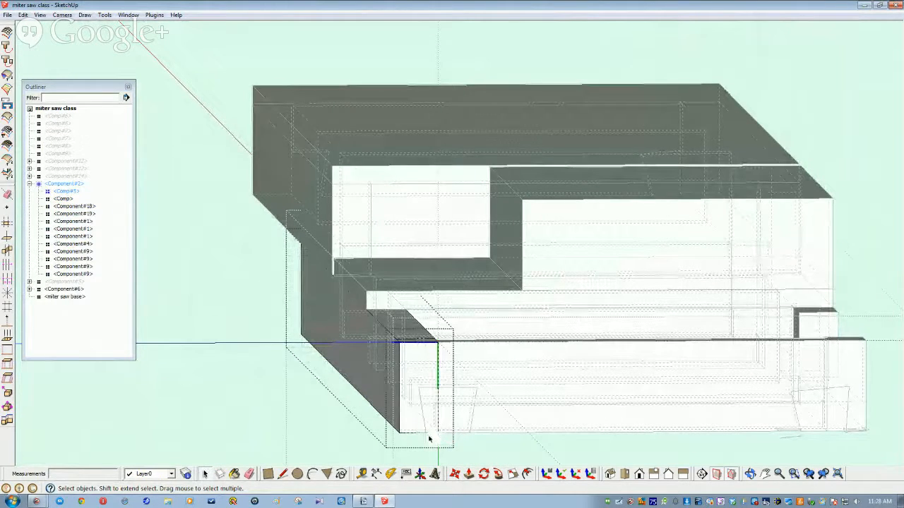
scroll(379, 441, "up", 5)
scroll(379, 441, "down", 3)
scroll(379, 441, "up", 2)
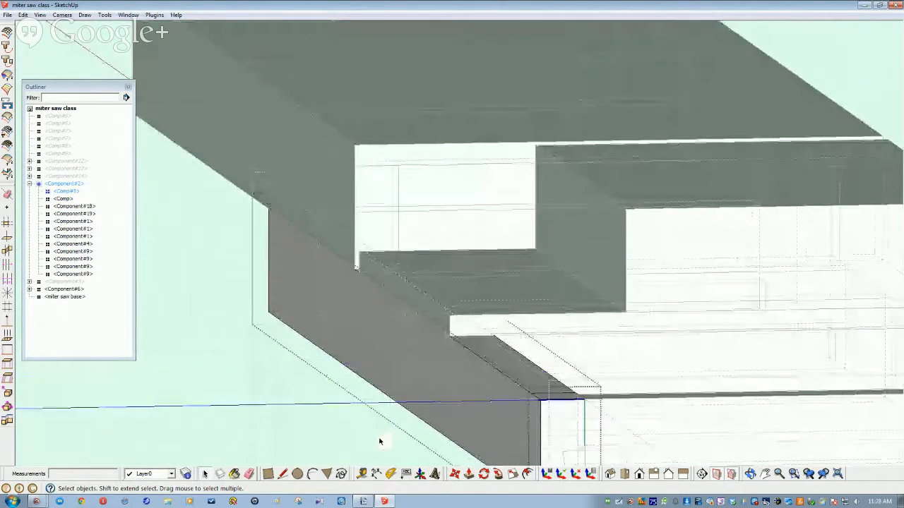
scroll(379, 442, "up", 1)
scroll(379, 441, "down", 2)
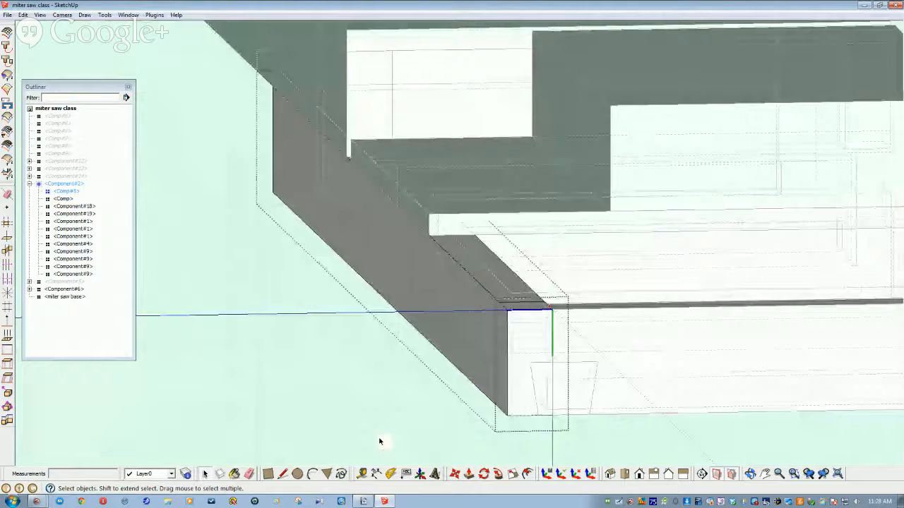
scroll(380, 441, "down", 1)
key("l")
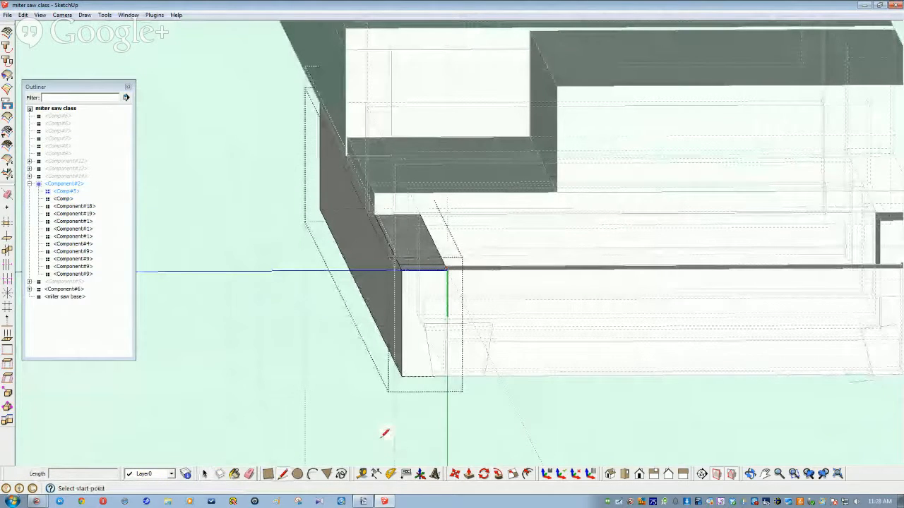
middle_click_drag(447, 343, 452, 349)
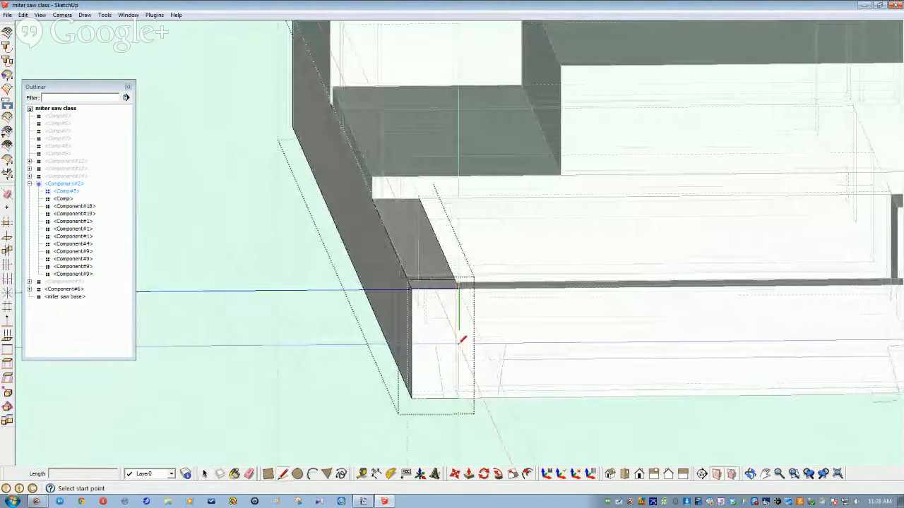
left_click(458, 343)
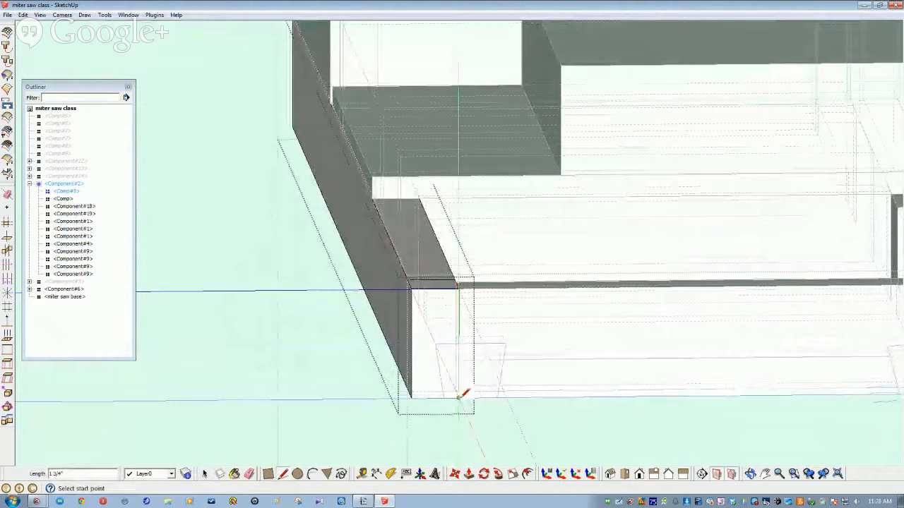
left_click(444, 398)
left_click(436, 346)
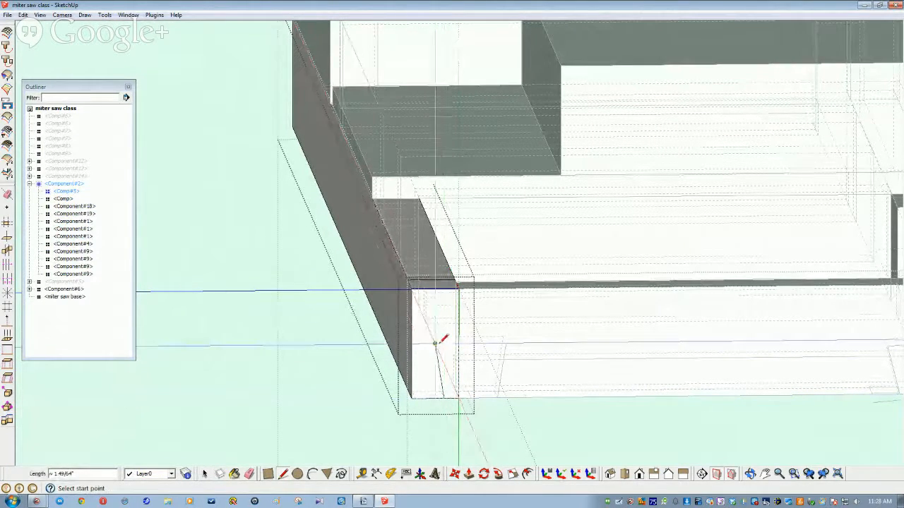
key("space")
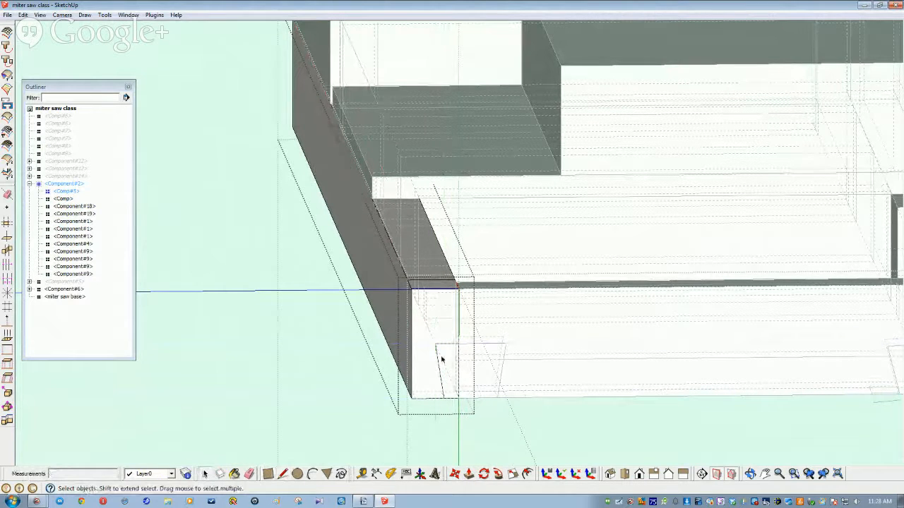
Step: Push the trapezoid face 1 1/2" into the apron to cut the socket, then exit the component
left_click(447, 364)
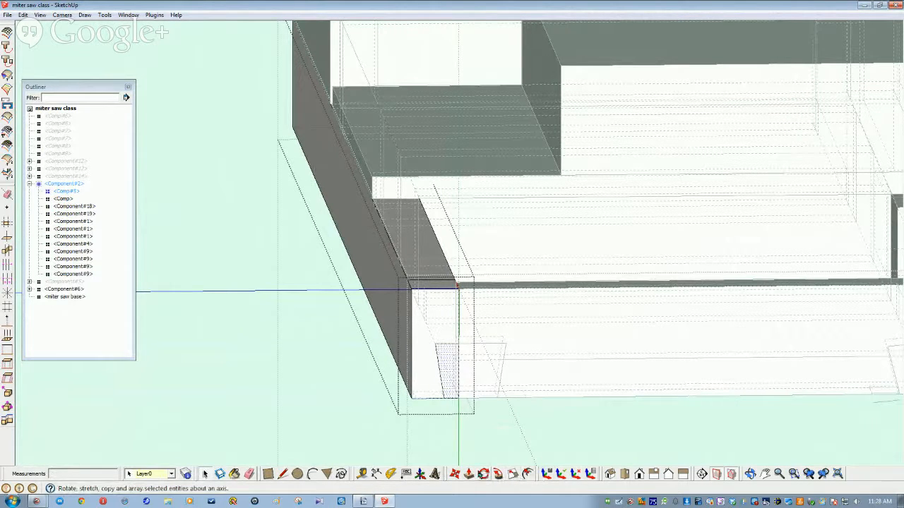
left_click(469, 474)
left_click(450, 375)
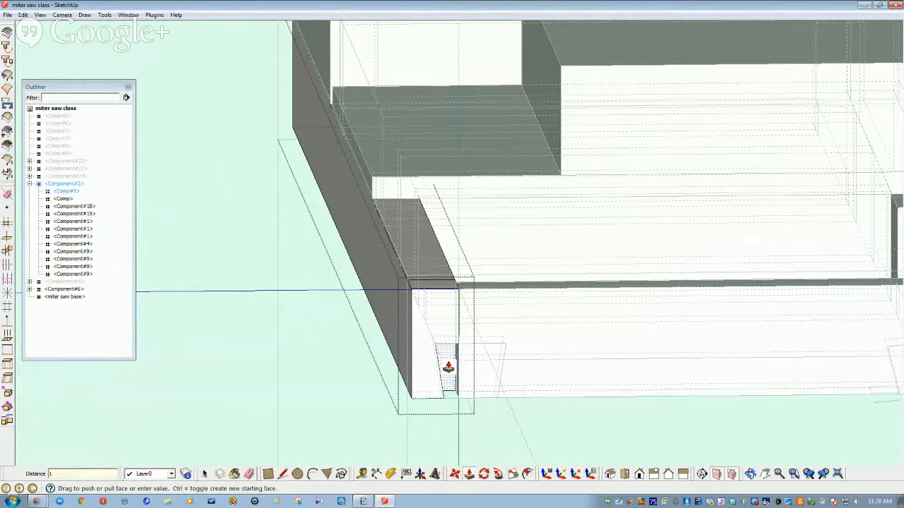
key("space")
left_click(615, 437)
middle_click_drag(593, 449, 708, 401)
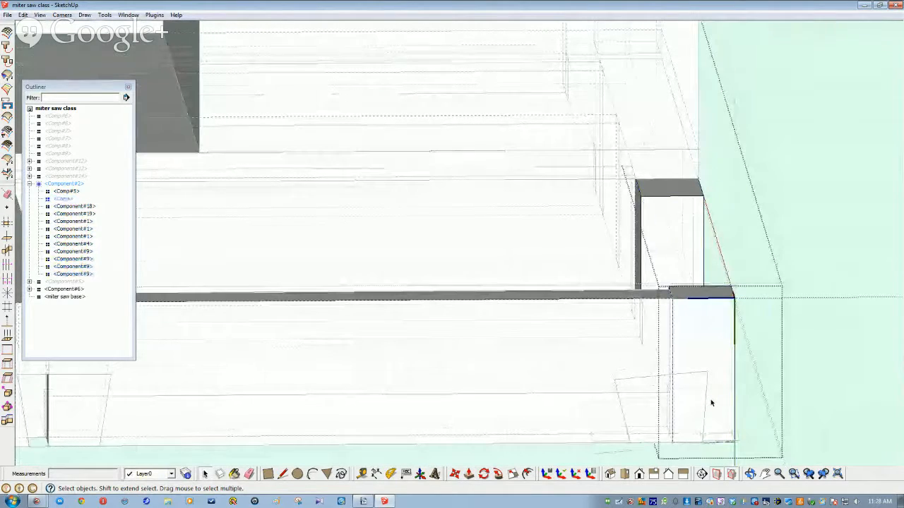
scroll(711, 403, "down", 5)
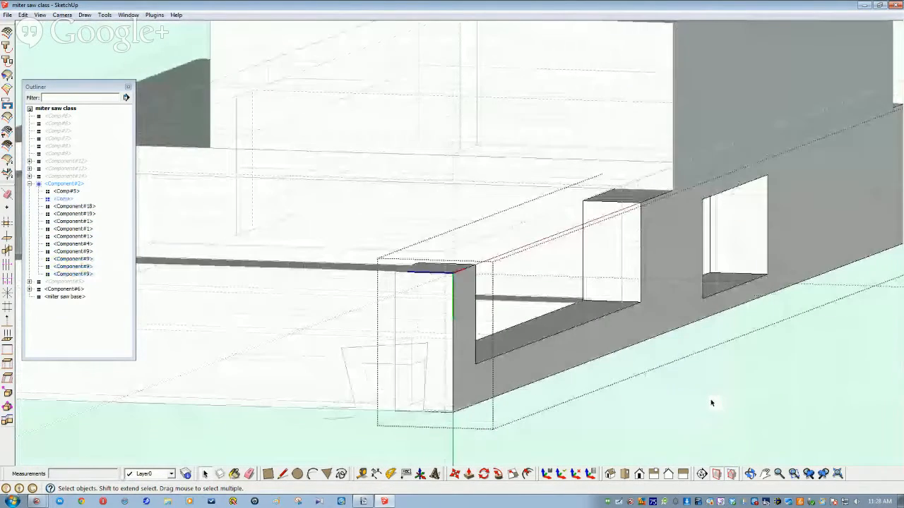
scroll(711, 403, "down", 1)
mouse_move(711, 403)
middle_mouse_down()
mouse_move(631, 397)
mouse_move(589, 452)
mouse_move(629, 444)
mouse_move(631, 397)
mouse_move(577, 389)
mouse_move(566, 416)
mouse_move(609, 428)
mouse_move(634, 395)
middle_mouse_up()
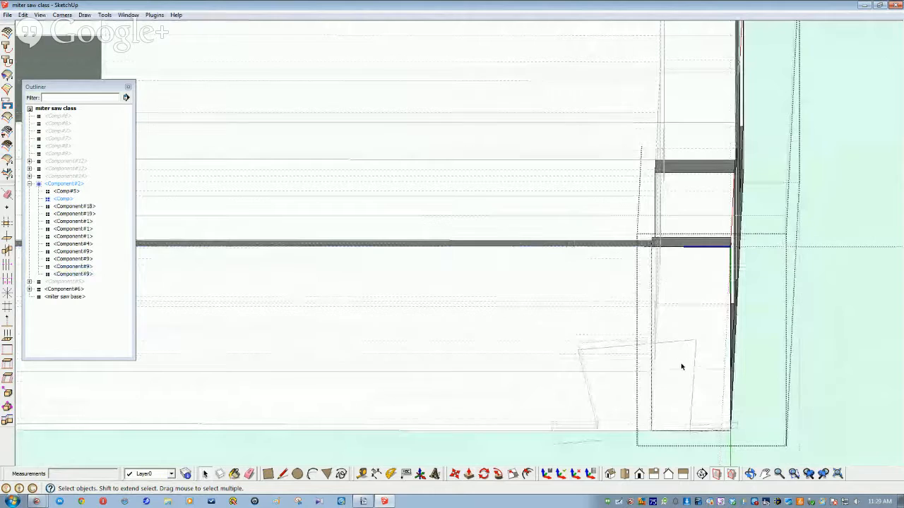
key("l")
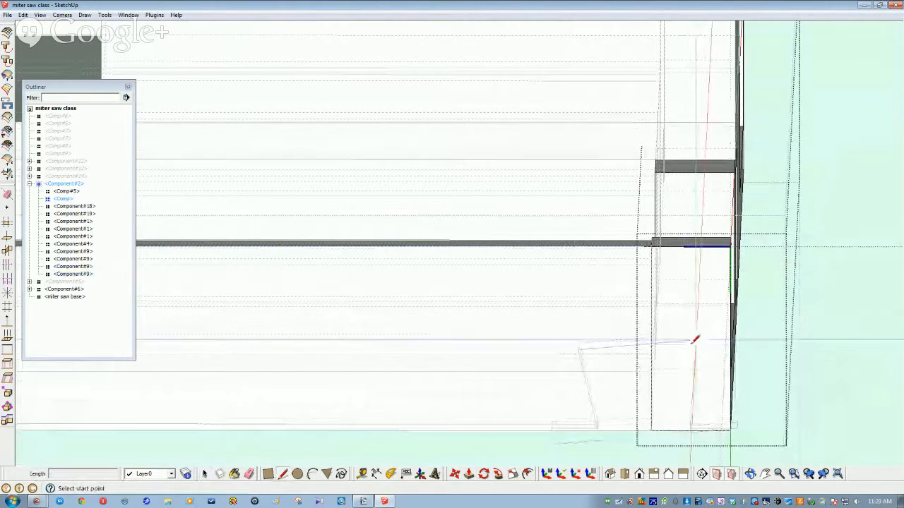
scroll(717, 413, "up", 5)
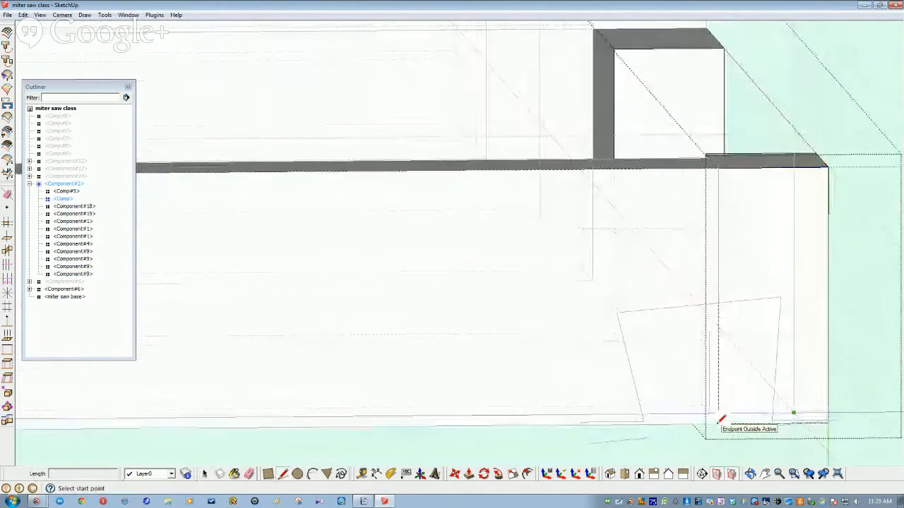
mouse_move(713, 424)
middle_mouse_down()
mouse_move(685, 413)
mouse_move(809, 413)
mouse_move(816, 429)
mouse_move(736, 272)
mouse_move(649, 306)
middle_mouse_up()
key("space")
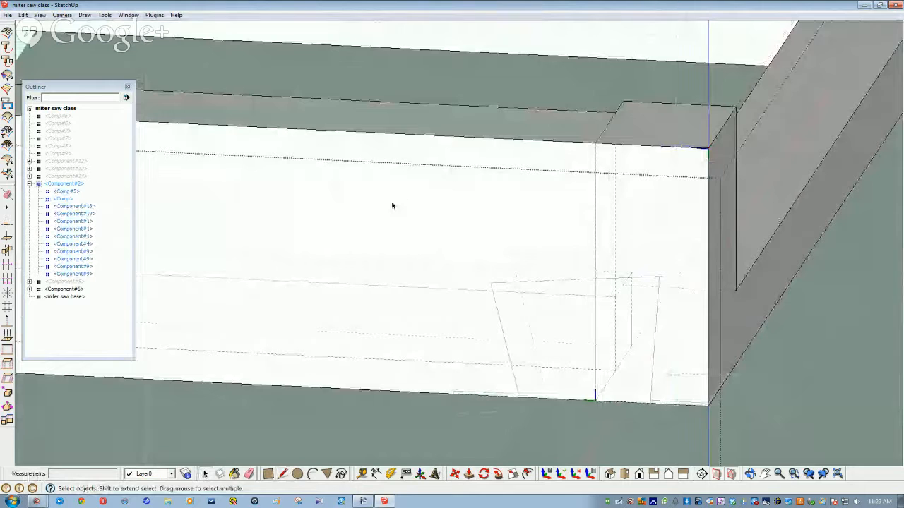
Step: Delete the bottom rail component
left_click(392, 204)
right_click(392, 203)
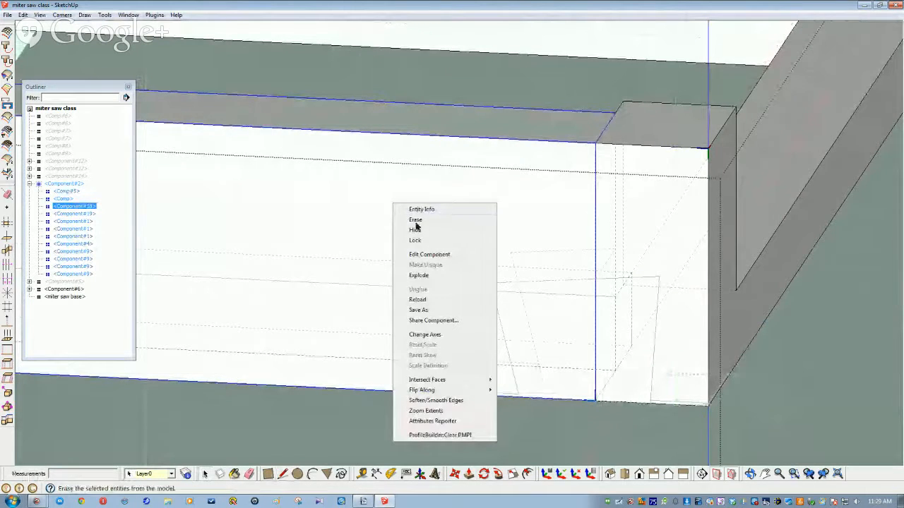
left_click(415, 220)
Step: Outline a rectangular notch on the end post's lower inner corner with lines
double_click(683, 348)
key("l")
middle_click_drag(600, 272, 600, 288, "shift")
left_click(600, 291)
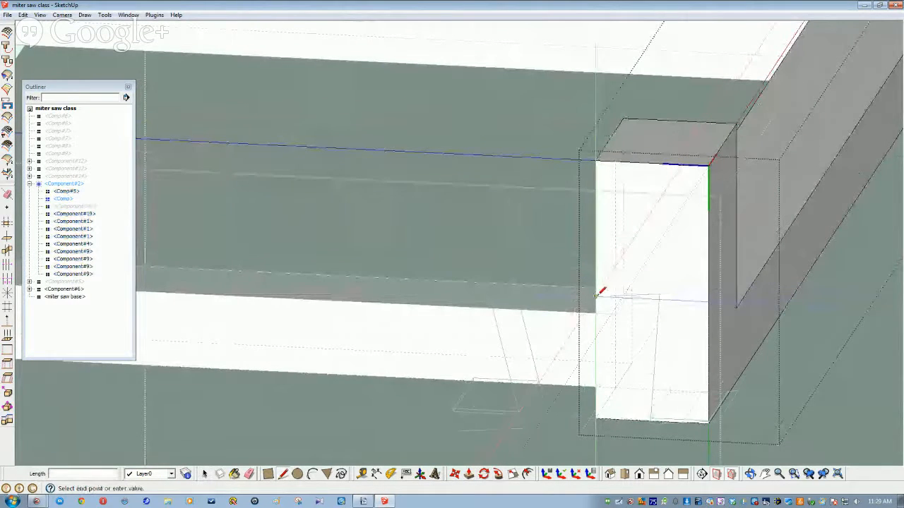
left_click(659, 294)
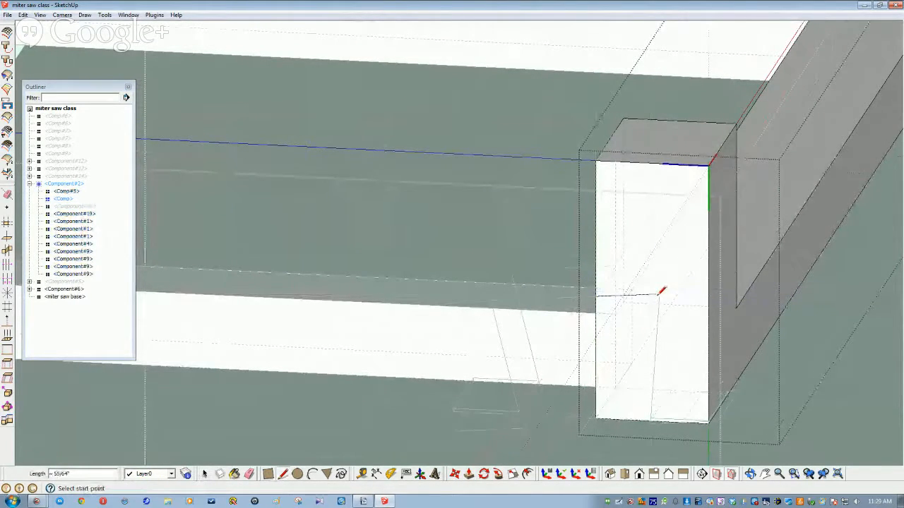
left_click(659, 295)
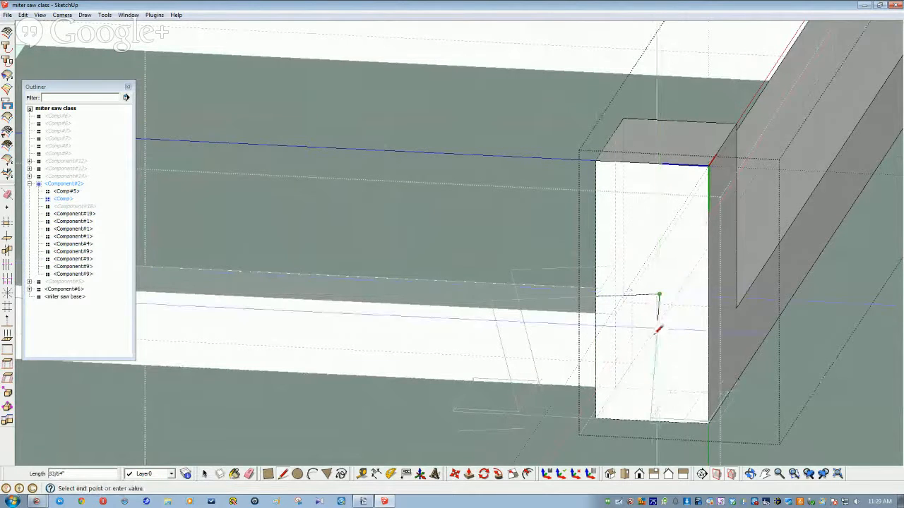
left_click(651, 419)
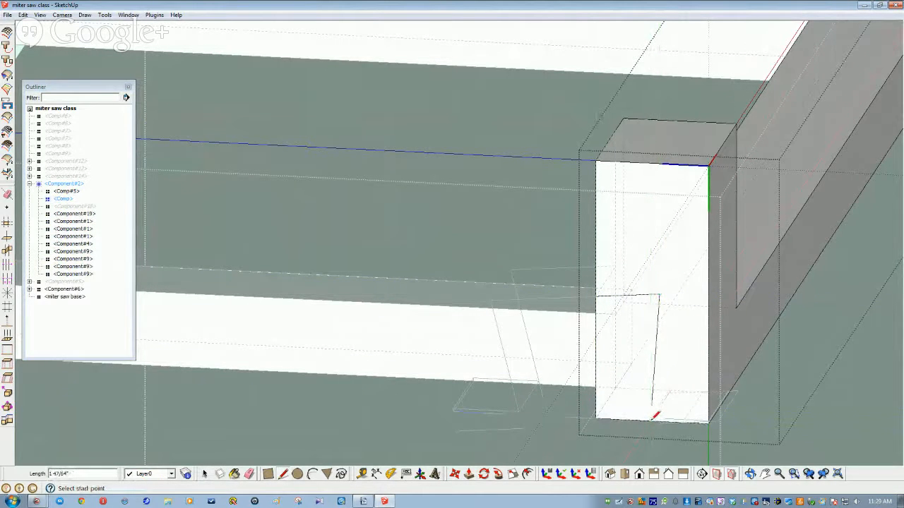
left_click(596, 296)
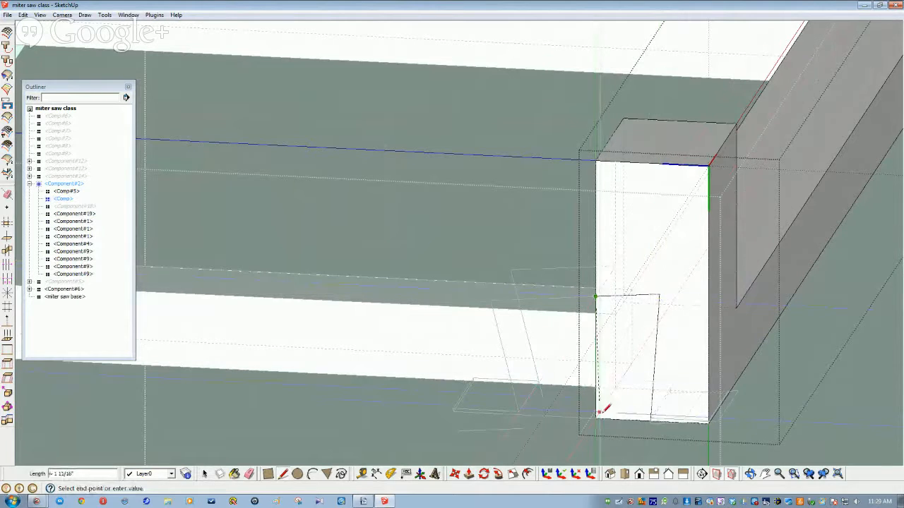
left_click(597, 420)
key("space")
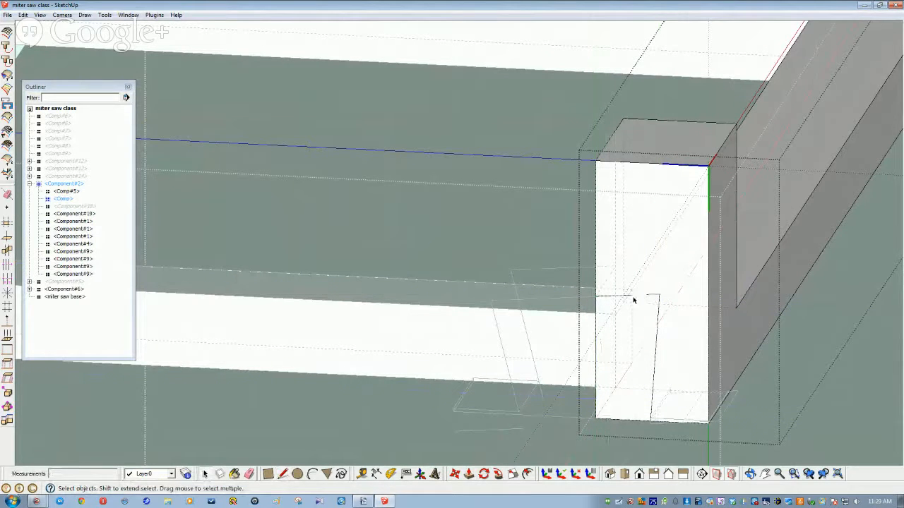
Step: Push the notch face through the leg, then zoom to fit the whole model
left_click(628, 332)
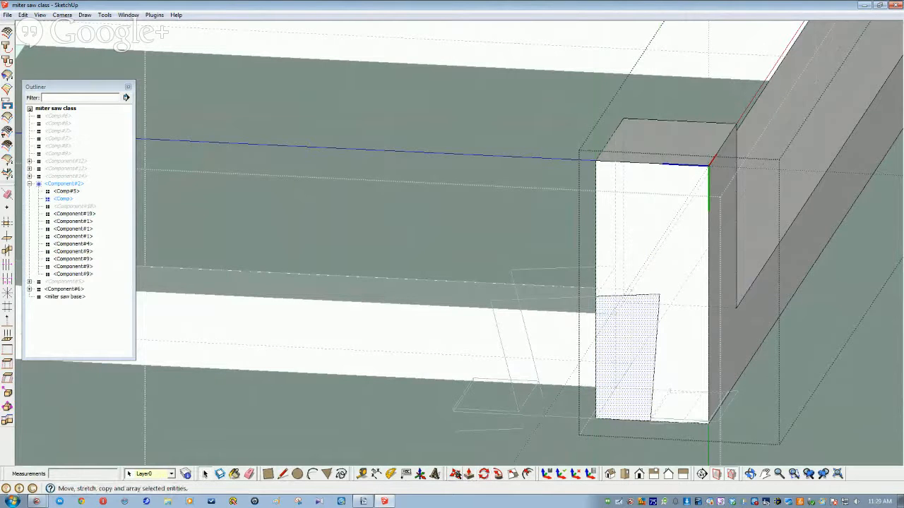
left_click(468, 475)
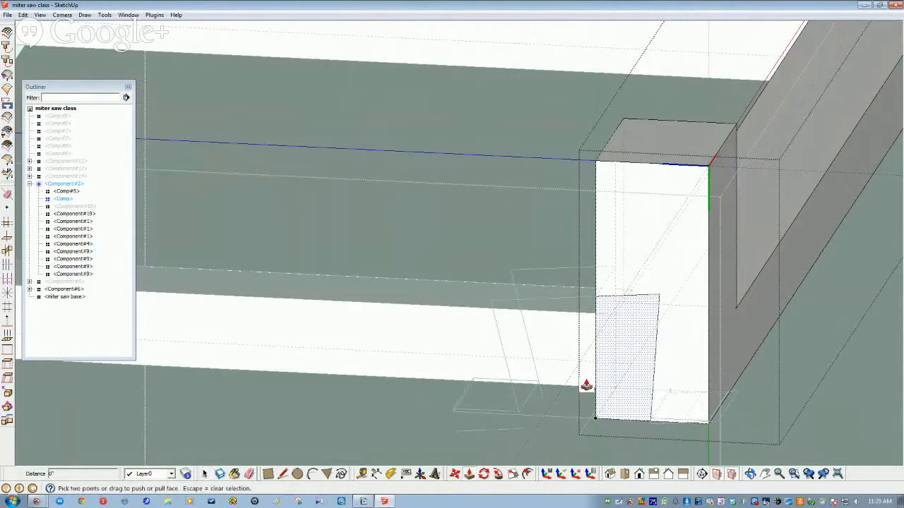
double_click(631, 334)
key("space")
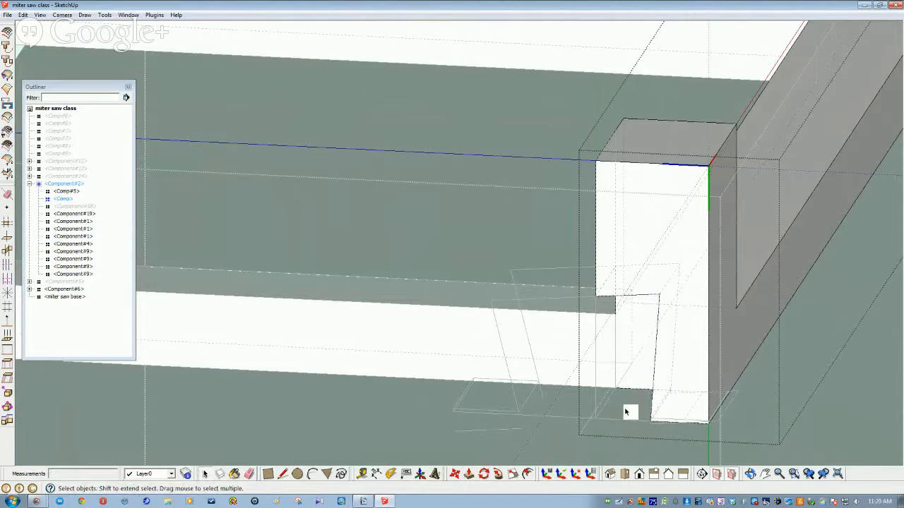
scroll(584, 414, "down", 3)
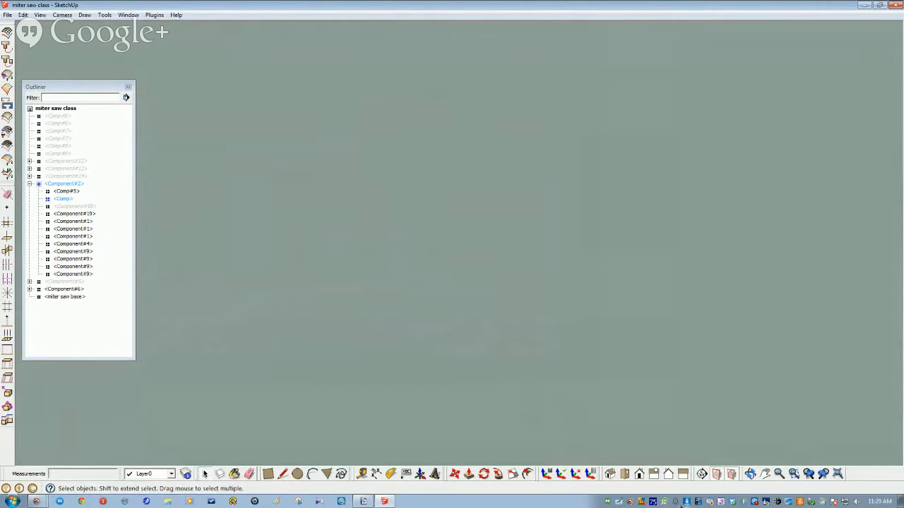
left_click(838, 475)
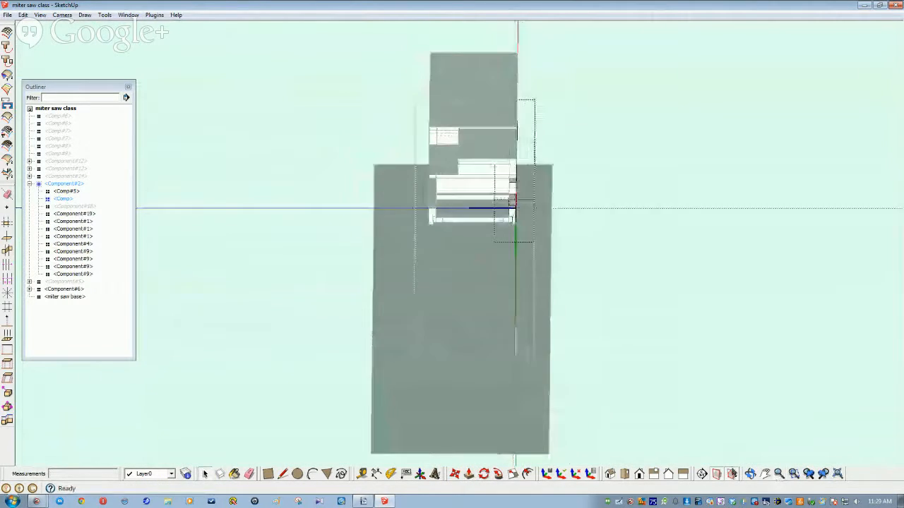
scroll(459, 244, "up", 6)
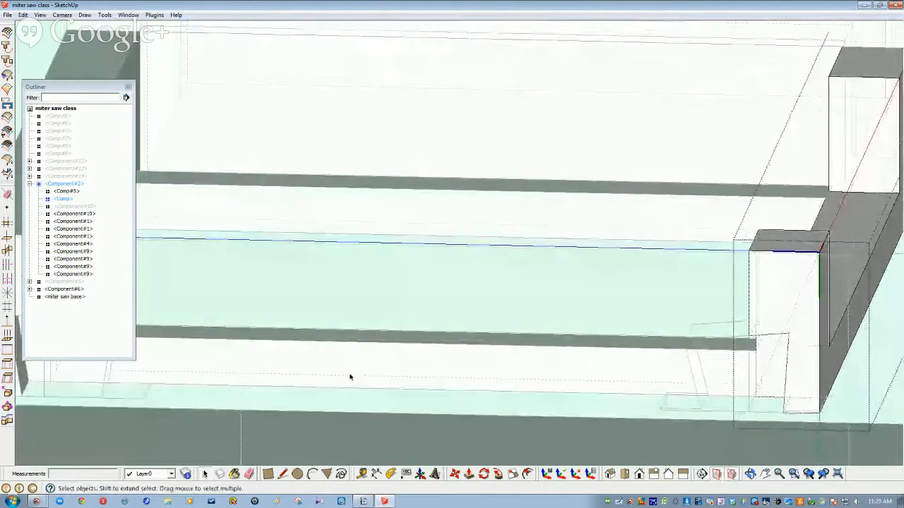
left_click(63, 146)
right_click(65, 155)
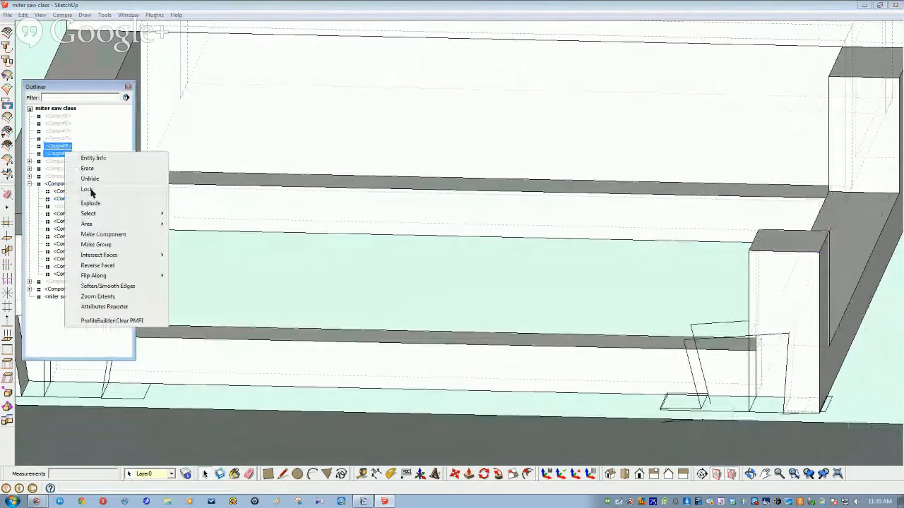
left_click(88, 177)
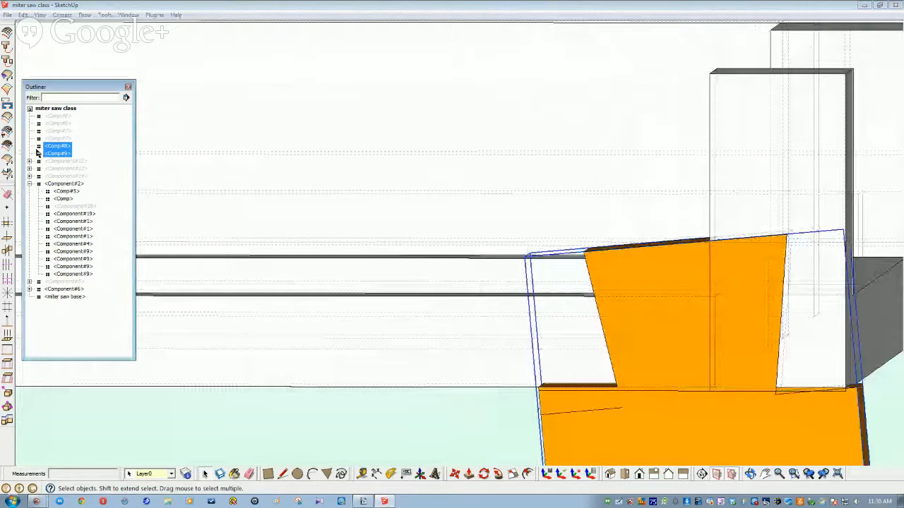
left_click(74, 206)
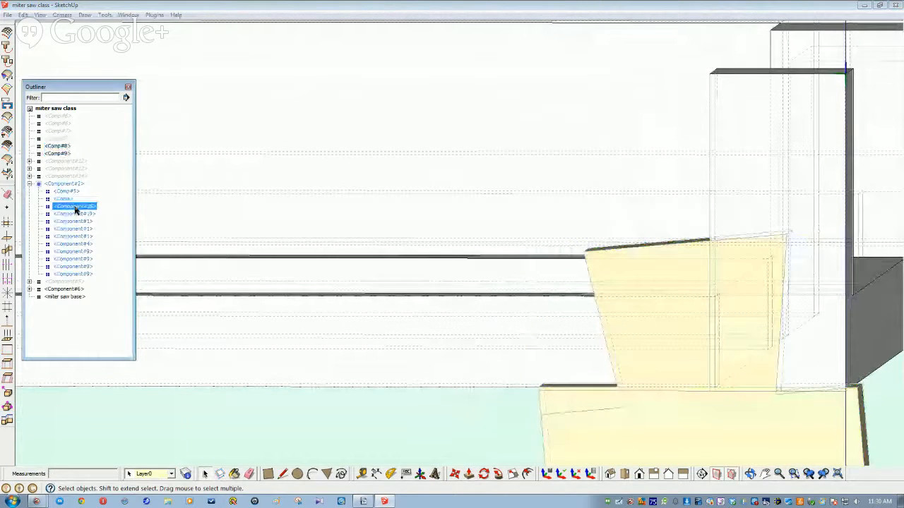
right_click(75, 206)
left_click(108, 239)
left_click(391, 473)
left_click(422, 452)
left_click(609, 444)
key("space")
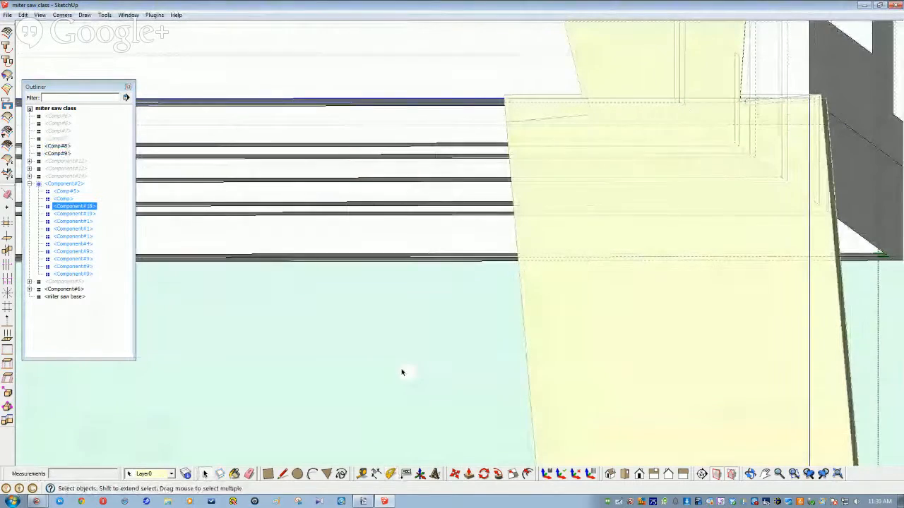
middle_click_drag(579, 278, 528, 316)
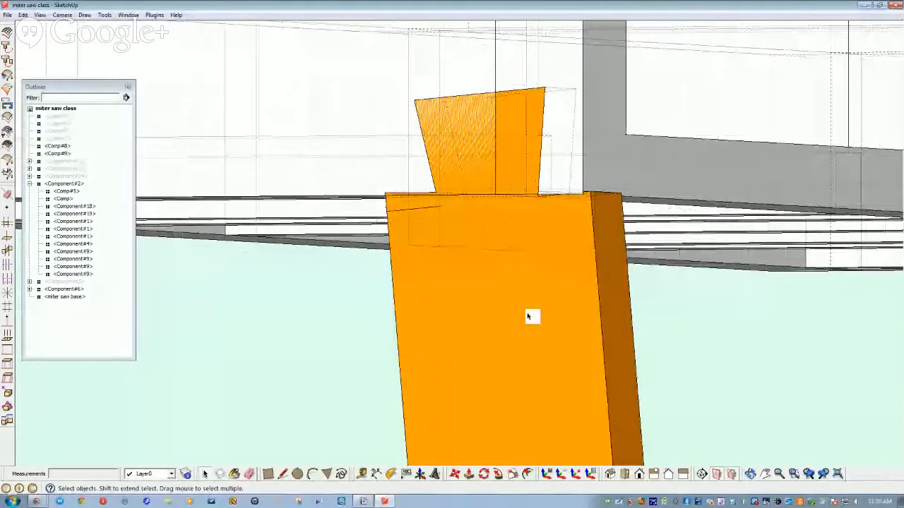
key("ctrl+z")
key("ctrl+z")
key("ctrl+z")
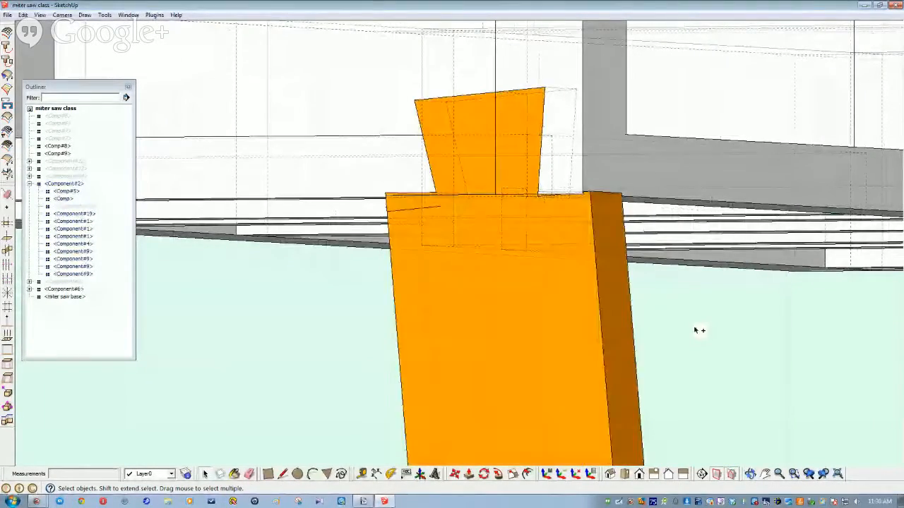
key("ctrl+z")
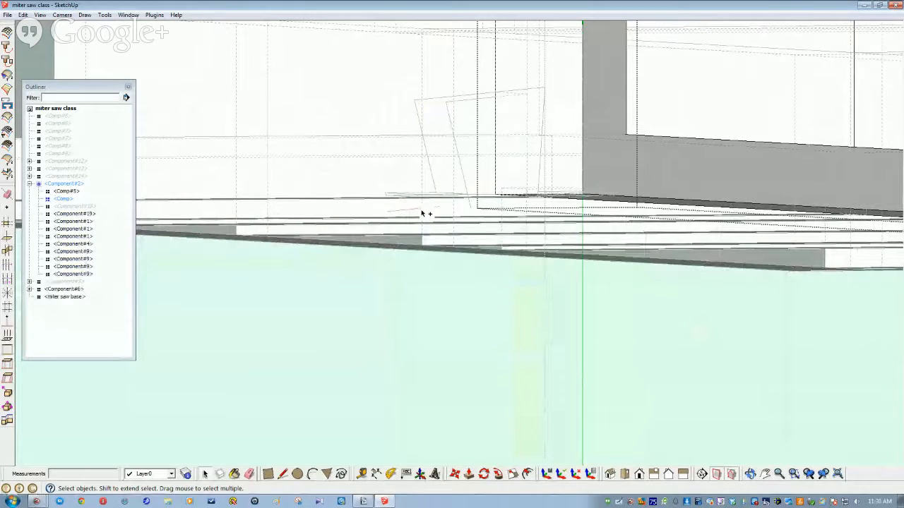
Step: Hide the large Component#2 assembly from the Outliner
key("ctrl+z")
scroll(422, 213, "down", 2)
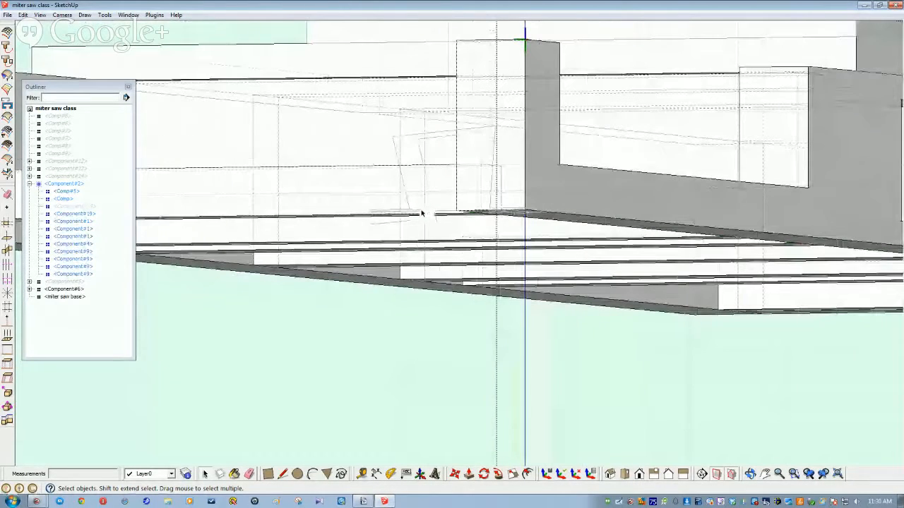
scroll(421, 213, "down", 4)
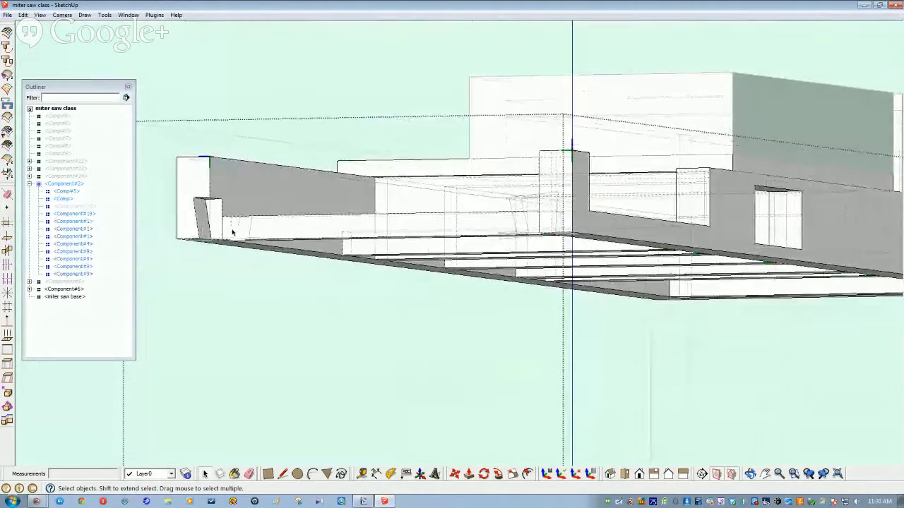
middle_click_drag(466, 255, 543, 354)
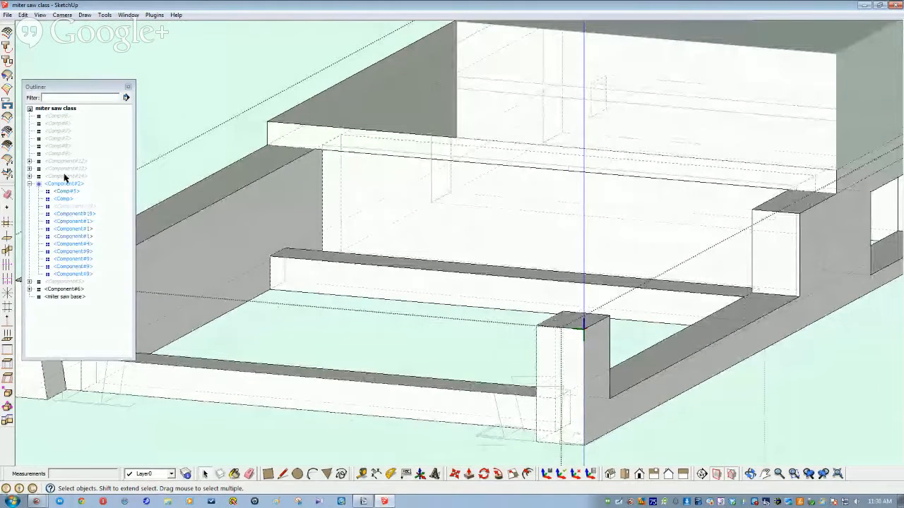
left_click(59, 146)
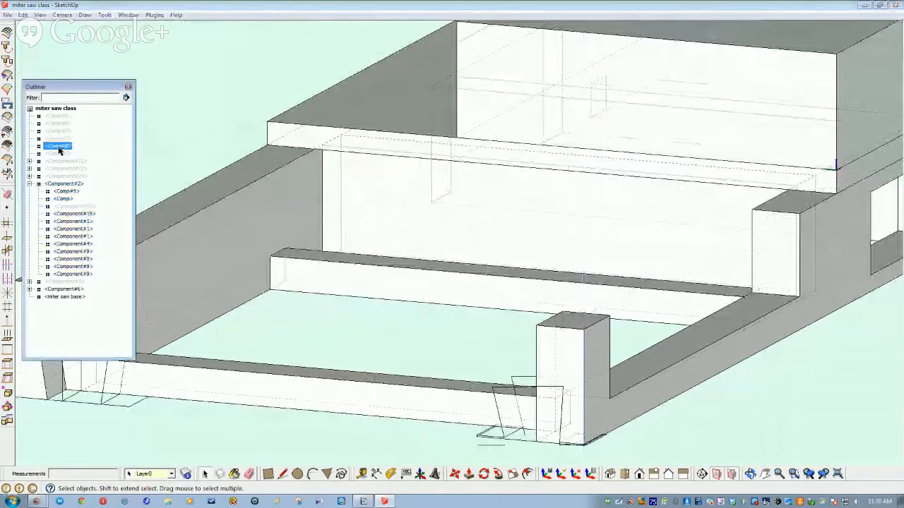
right_click(60, 146)
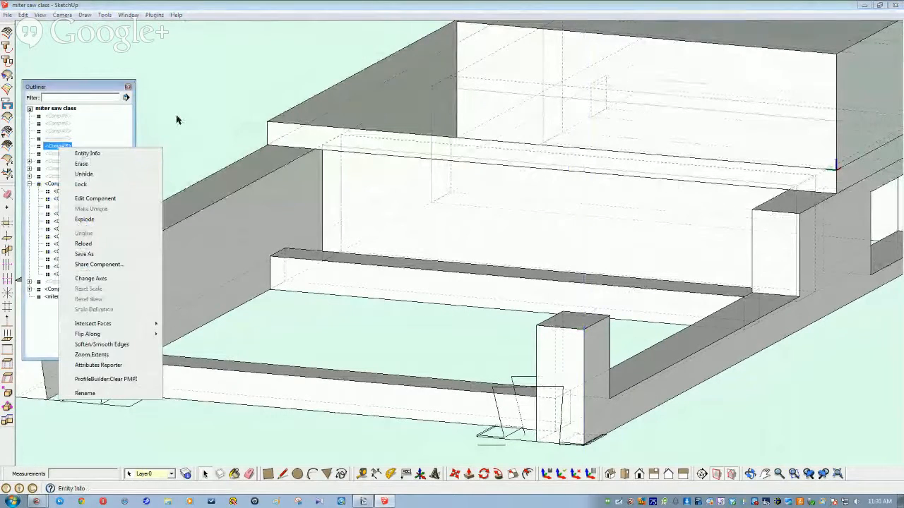
left_click(194, 133)
left_click(200, 221)
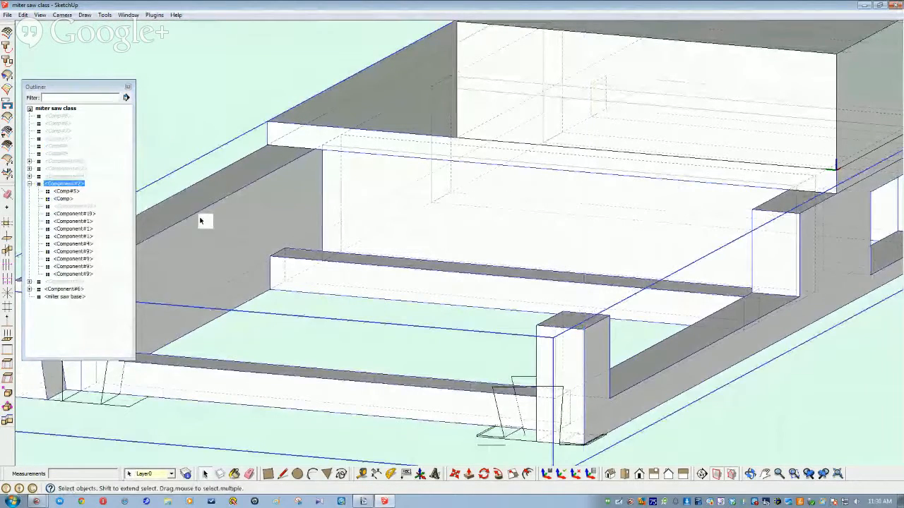
right_click(200, 221)
left_click(223, 244)
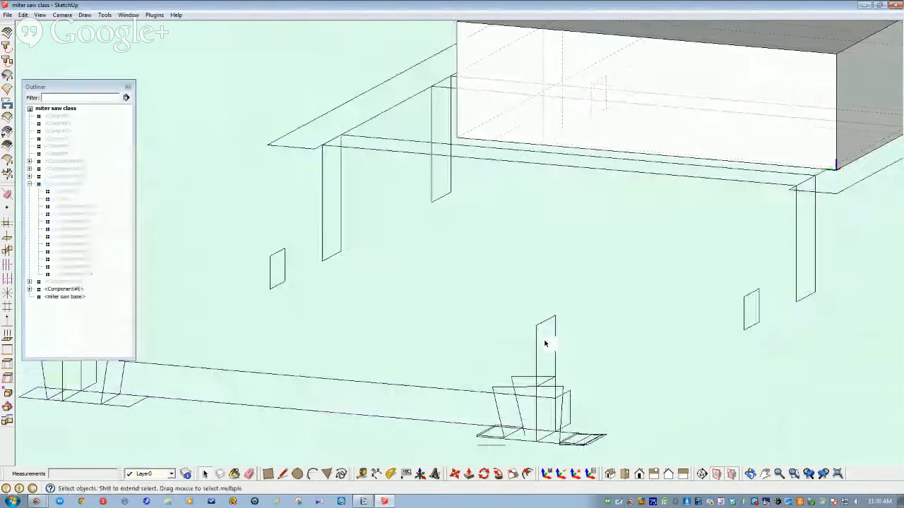
Step: Hide the miter saw base box and the upper box together
middle_click_drag(544, 343, 514, 262)
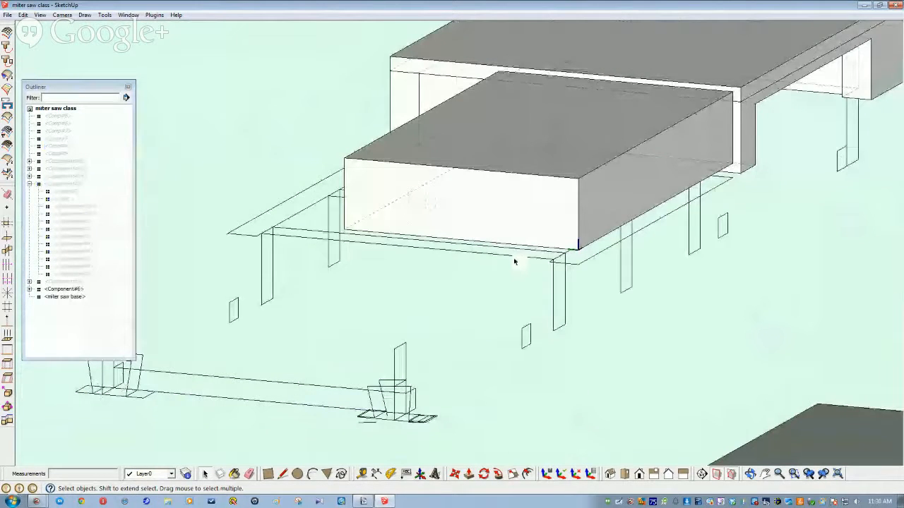
scroll(487, 242, "down", 2)
left_click(487, 242)
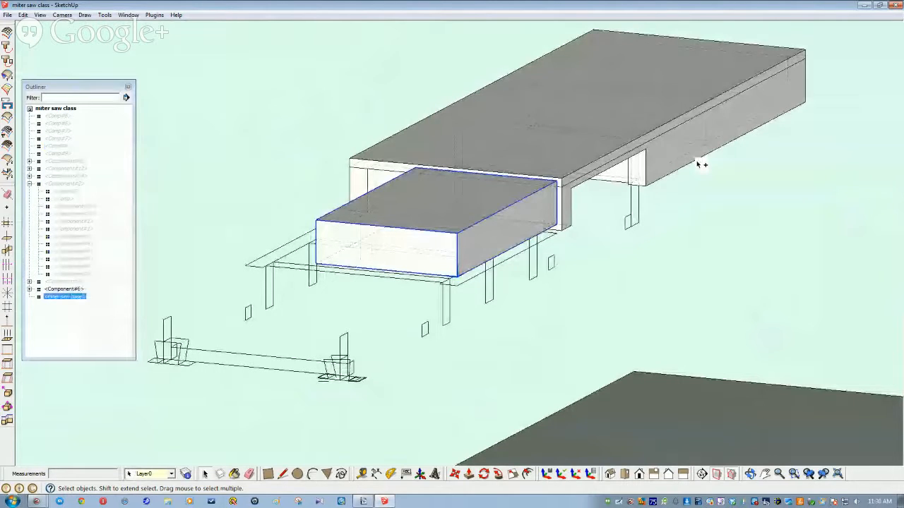
left_click(698, 162, "ctrl")
right_click(697, 163)
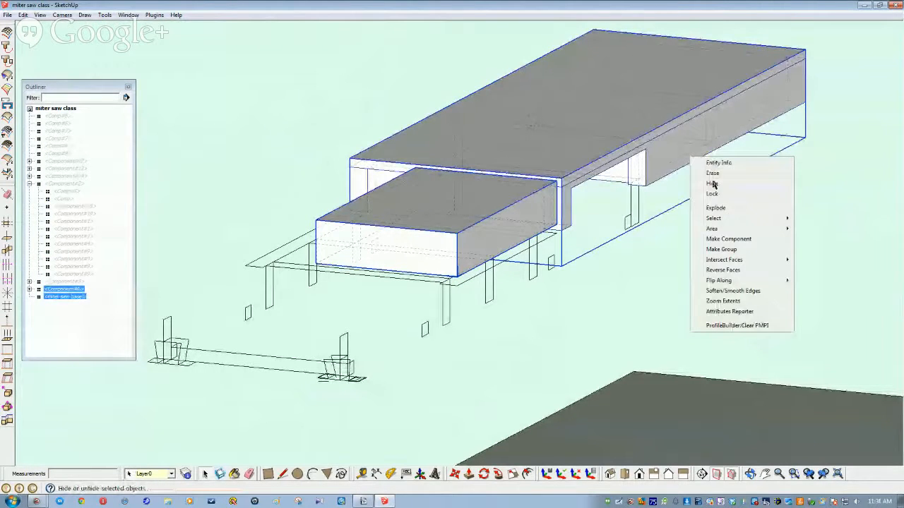
left_click(712, 184)
Step: Window-select the small wireframe copy of the stand and remove it
middle_click_drag(690, 246, 545, 326)
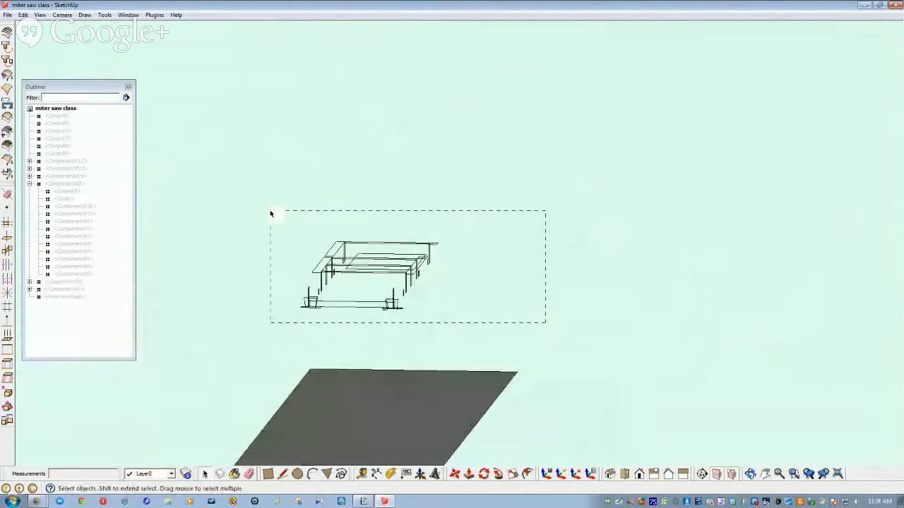
left_click_drag(270, 213, 271, 213)
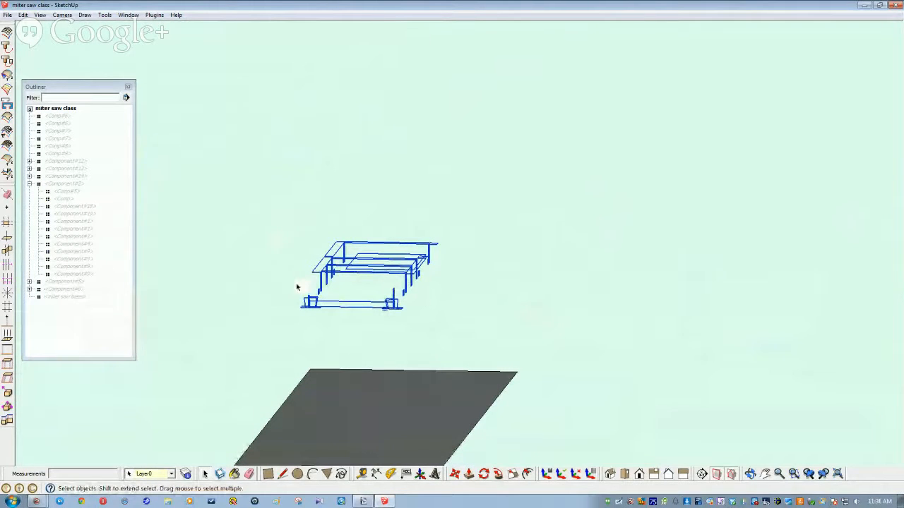
key("Delete")
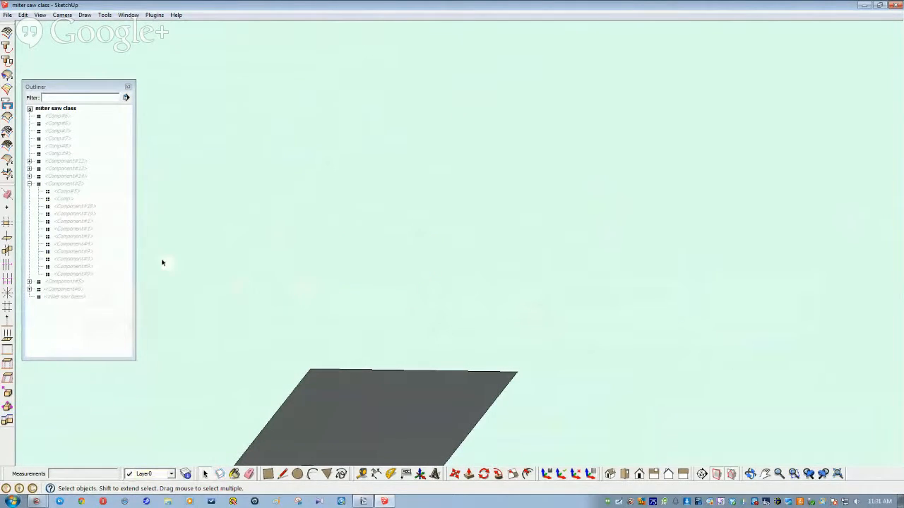
Step: Unhide Component#2 and the orange legs Comp#8 and Comp#9 from the Outliner
right_click(65, 185)
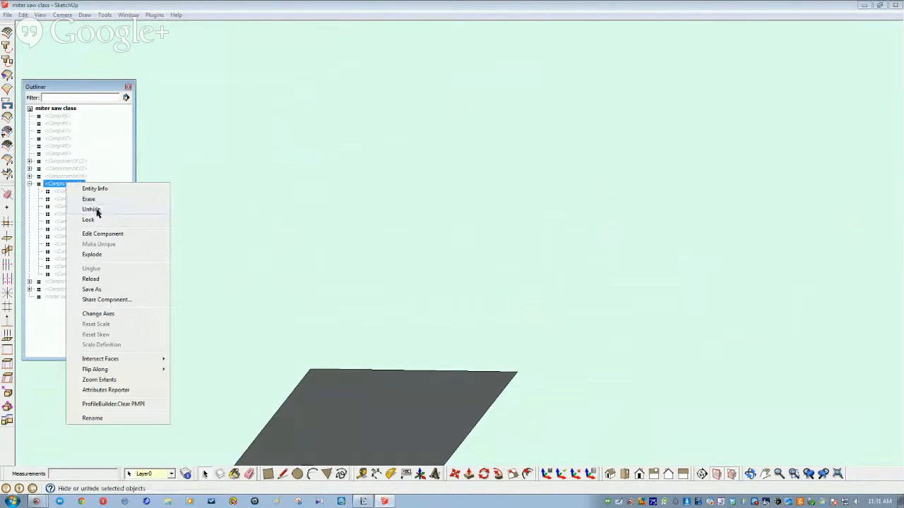
left_click(92, 209)
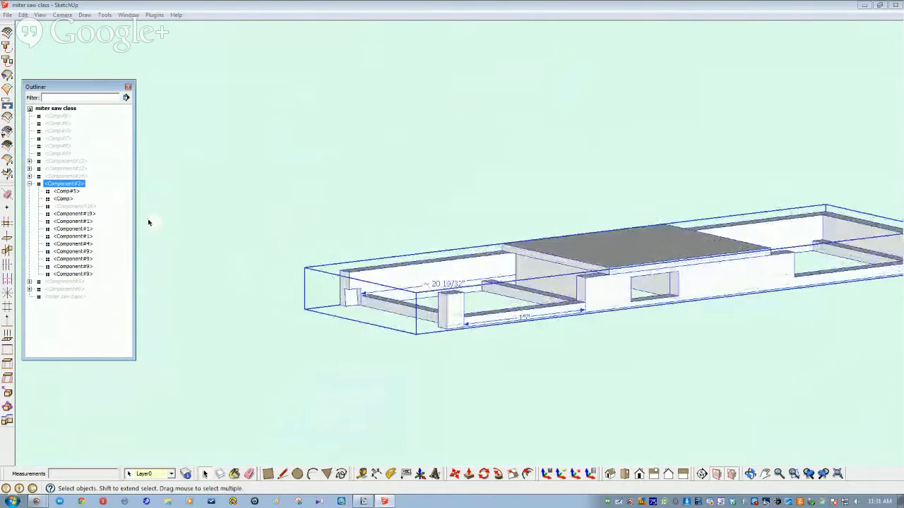
left_click(59, 146)
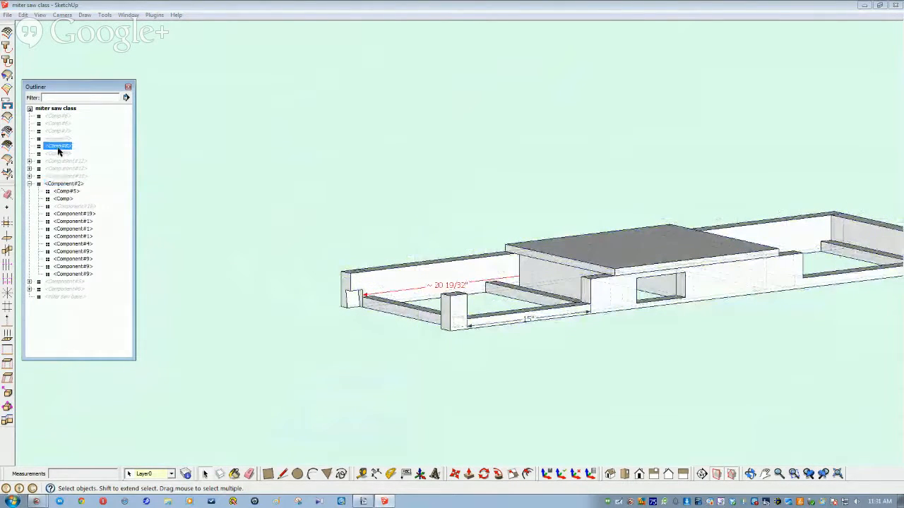
right_click(59, 151)
left_click(88, 175)
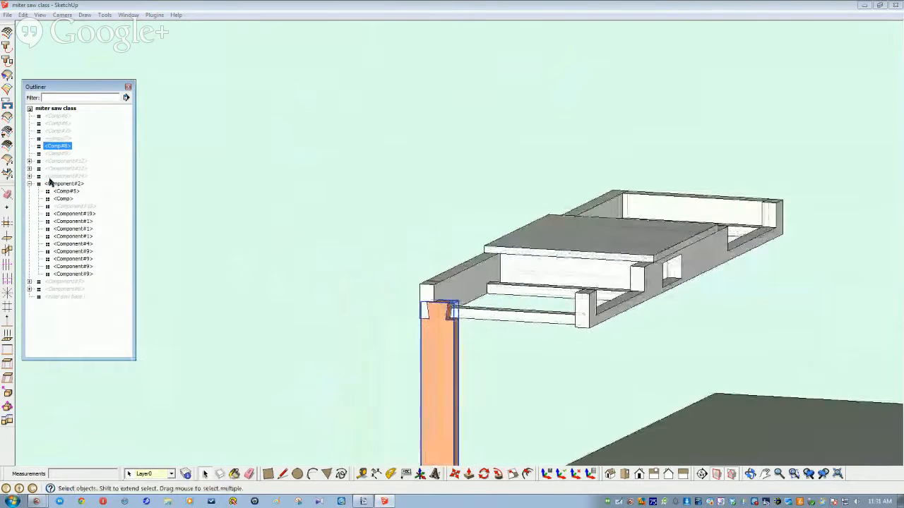
left_click(57, 154)
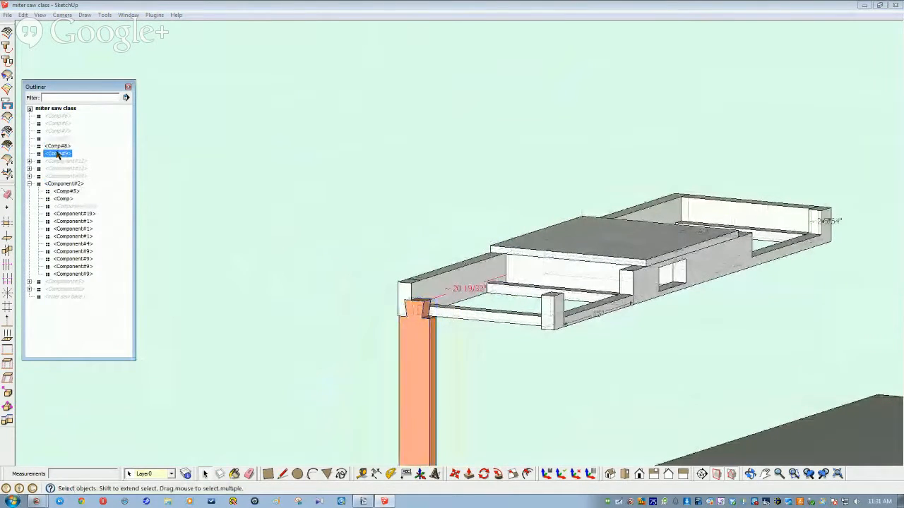
right_click(57, 154)
left_click(85, 176)
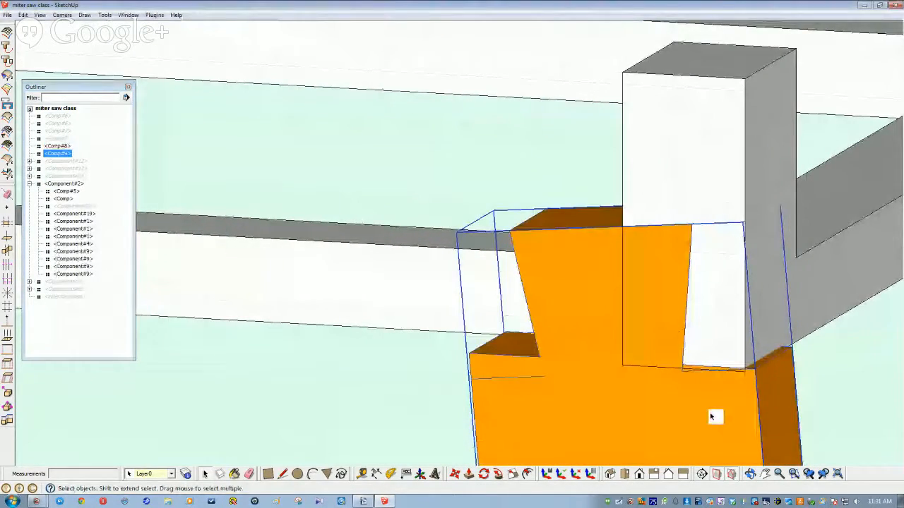
Step: Move the orange leg so its dovetail sits against the apron corner
key("m")
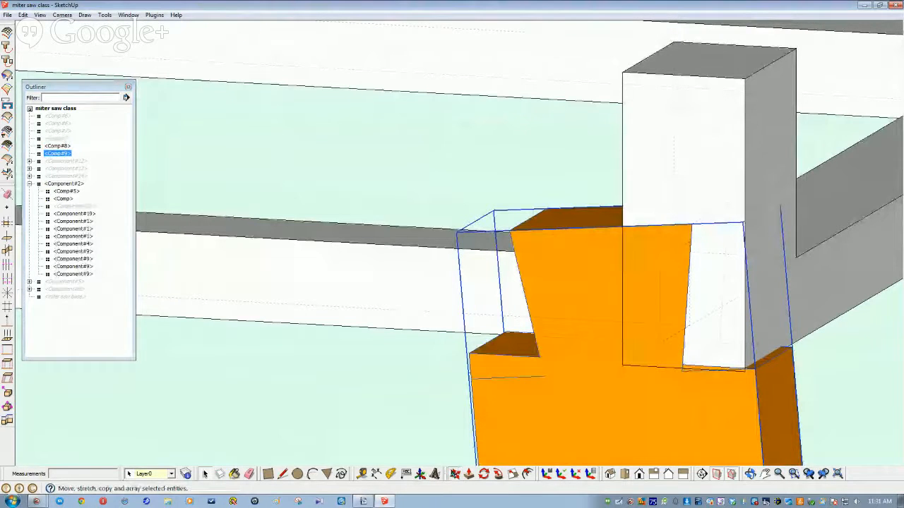
left_click(754, 371)
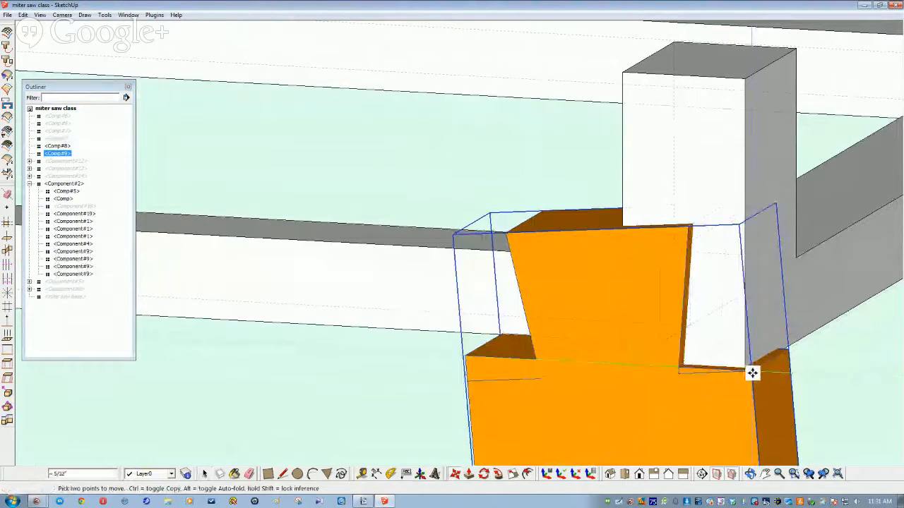
left_click(744, 371)
middle_click_drag(609, 429, 590, 424)
key("space")
left_click(464, 425)
left_click(634, 437)
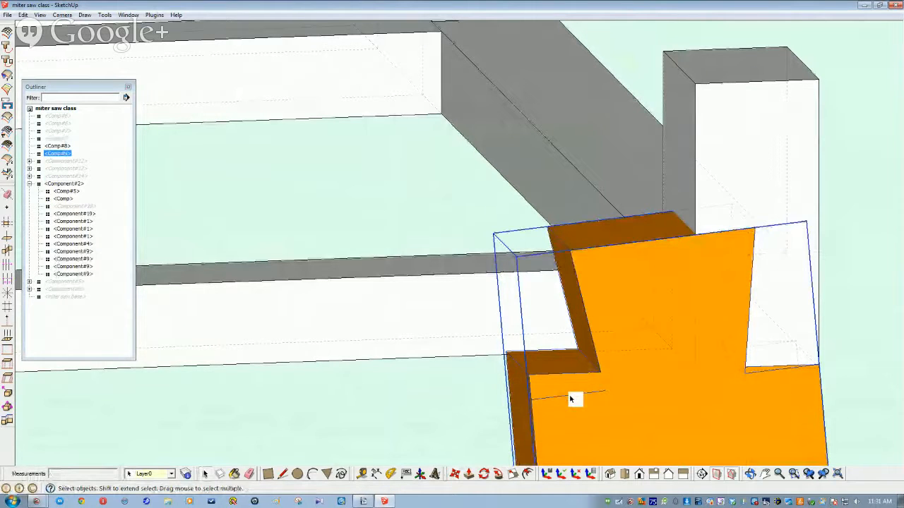
Step: Inside the leg component, delete the stray line crossing the leg's face
double_click(580, 421)
triple_click(580, 421)
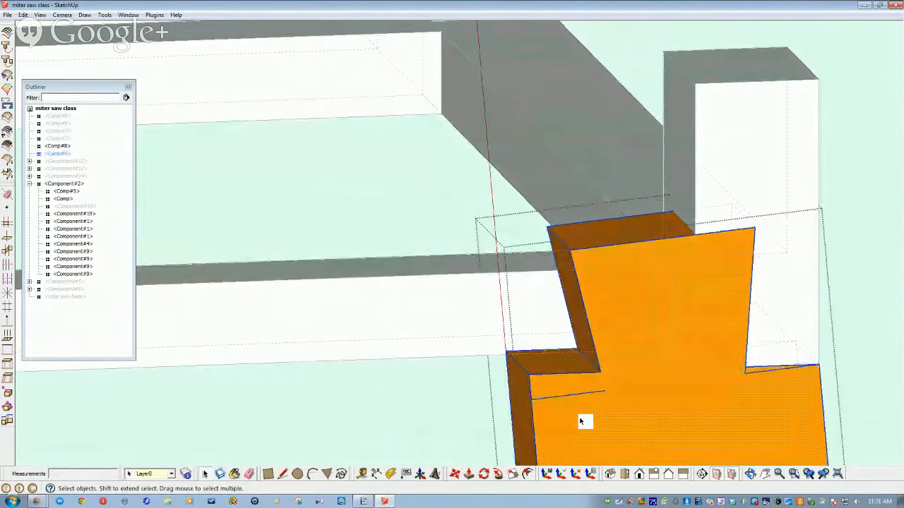
right_click(579, 421)
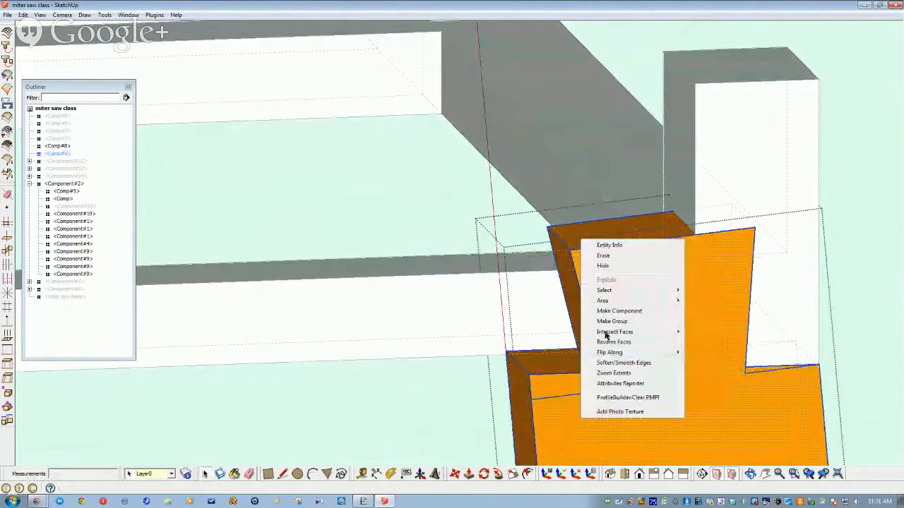
left_click(603, 266)
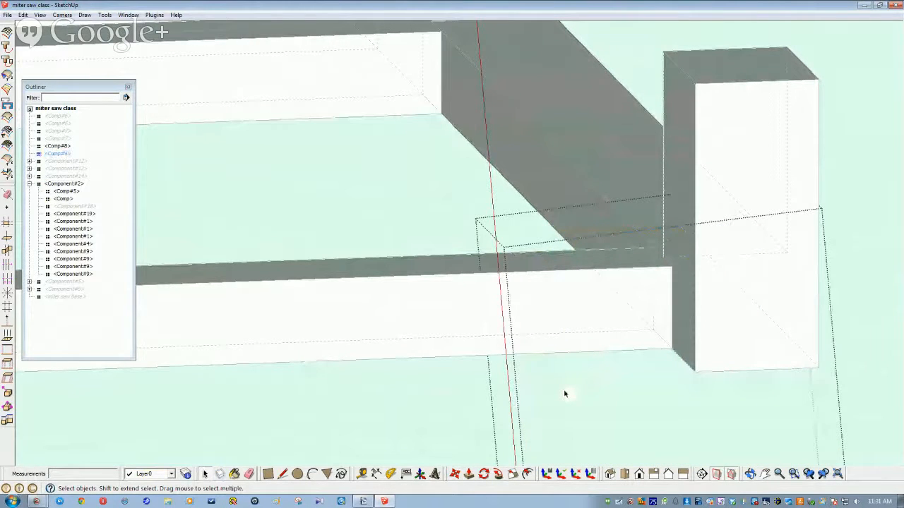
key("ctrl+z")
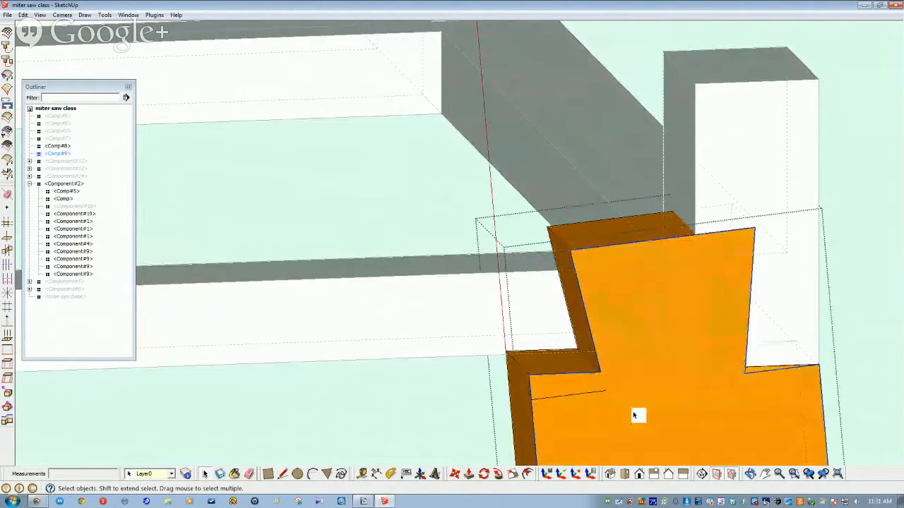
left_click(570, 400)
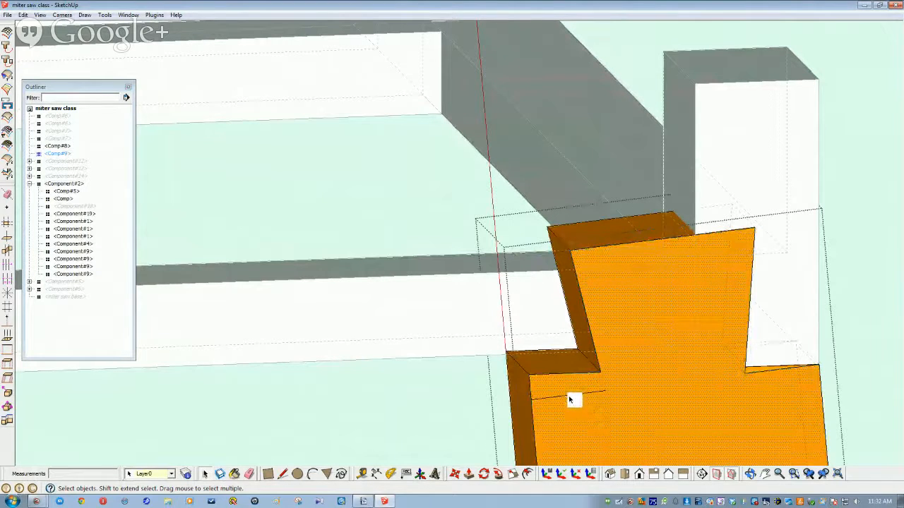
left_click(570, 399)
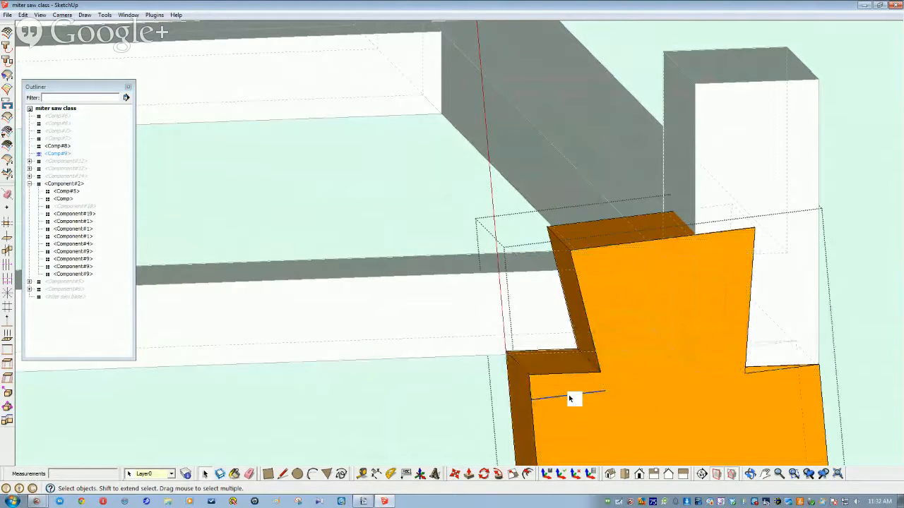
key("Delete")
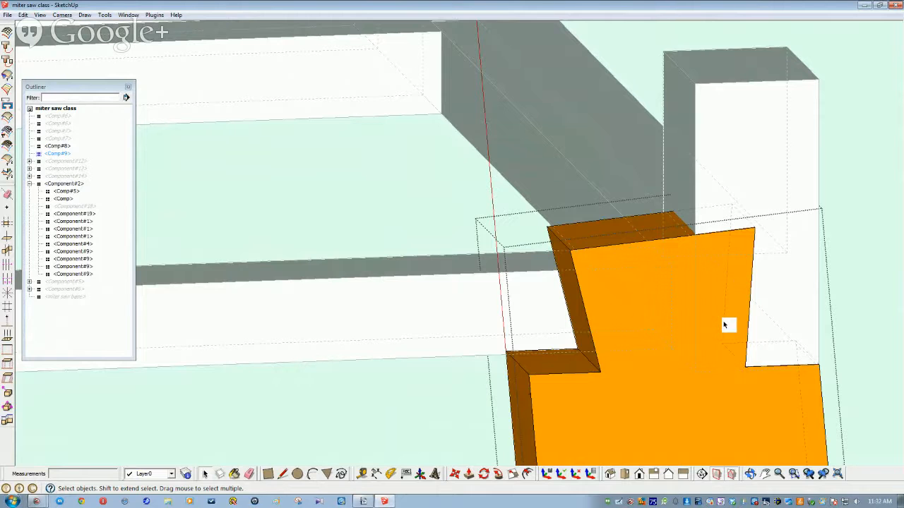
Step: Hide a frame component from the Outliner to expose the leg
left_click(637, 474)
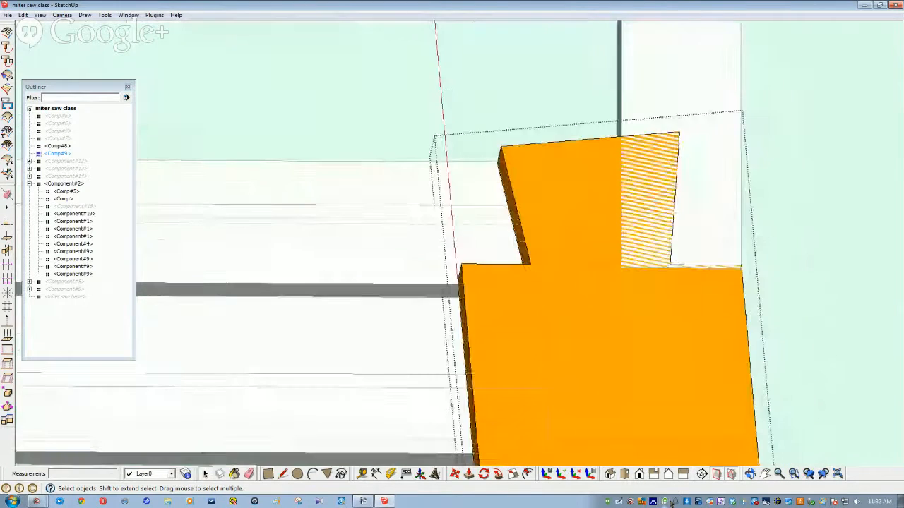
middle_click_drag(576, 409, 594, 444)
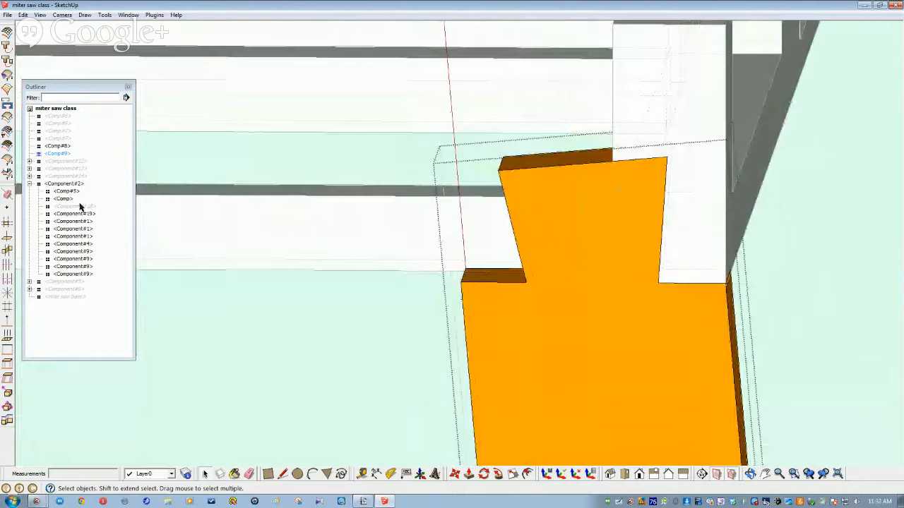
left_click(80, 206)
right_click(81, 207)
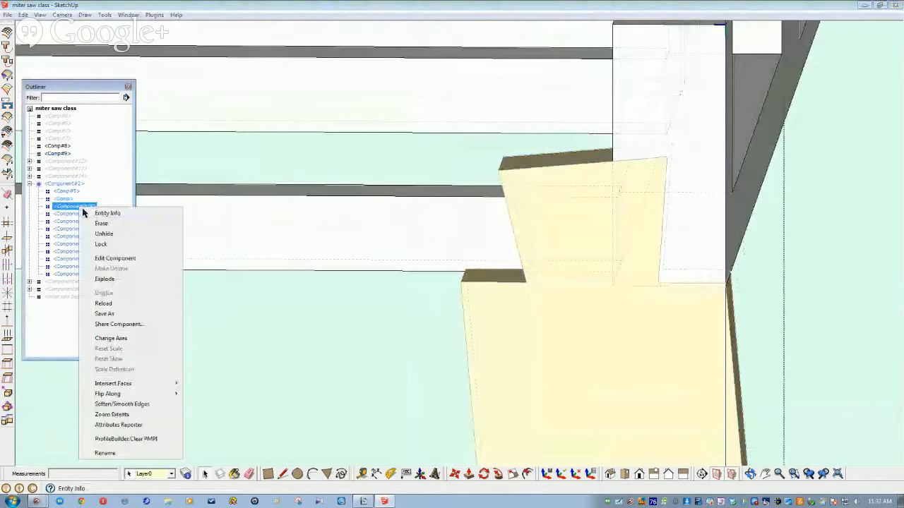
left_click(104, 234)
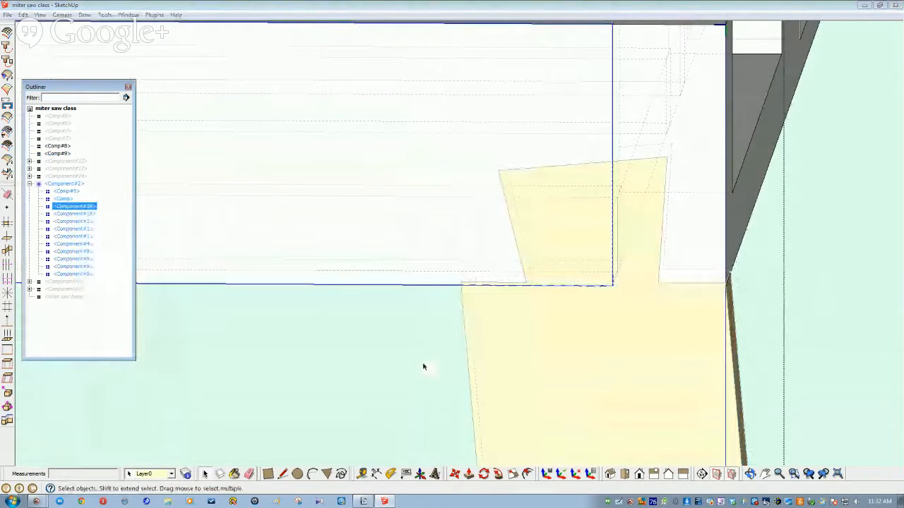
Step: Inspect the frame corner and apron beam, then exit component editing
left_click(307, 348)
middle_click_drag(307, 347, 429, 347)
scroll(507, 374, "up", 2)
mouse_move(507, 374)
middle_mouse_down()
mouse_move(550, 372)
mouse_move(563, 336)
mouse_move(488, 317)
mouse_move(496, 365)
middle_mouse_up()
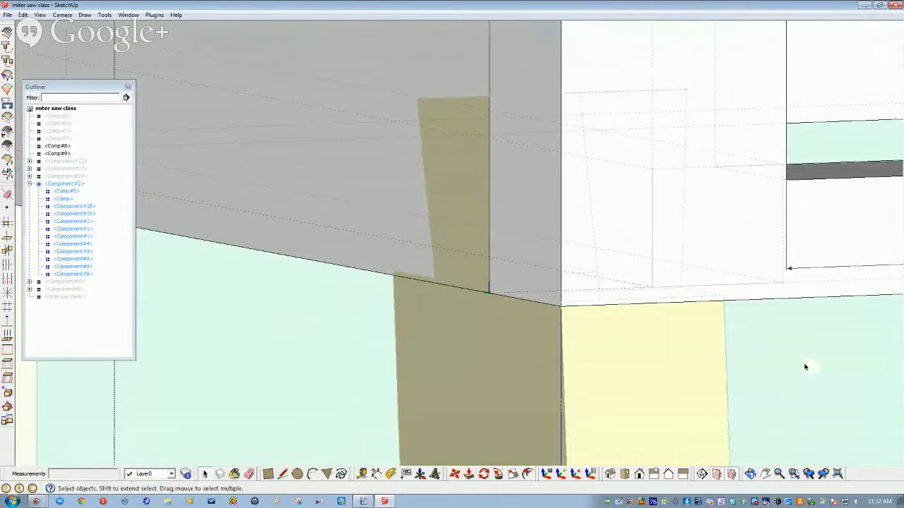
middle_click_drag(288, 202, 189, 112)
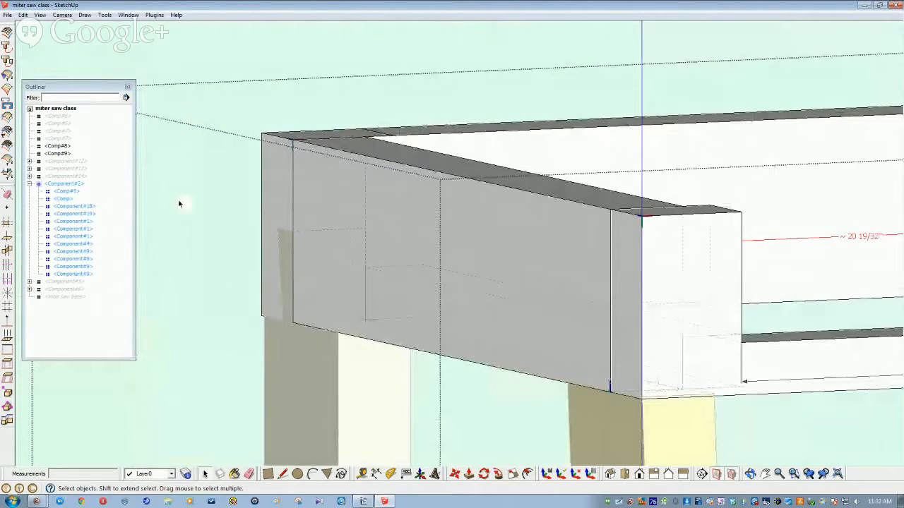
left_click(75, 111)
Step: Move the right orange leg so its corner snaps exactly onto the apron corner
middle_click_drag(487, 363, 467, 359)
scroll(467, 359, "up", 3)
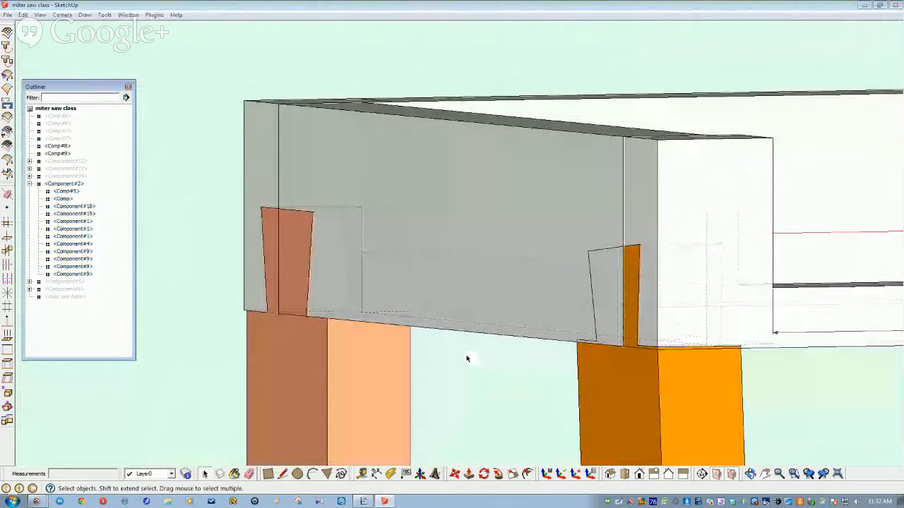
scroll(467, 358, "up", 2)
scroll(466, 359, "up", 3)
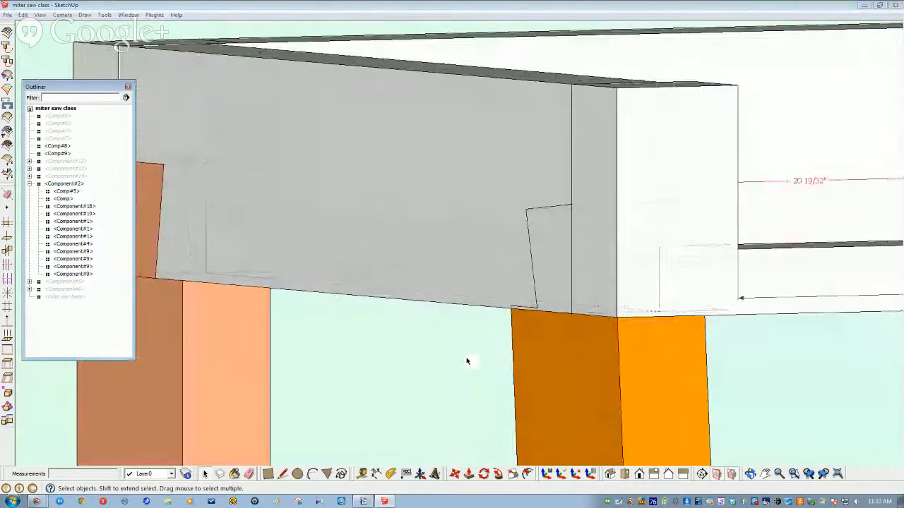
scroll(523, 382, "up", 2)
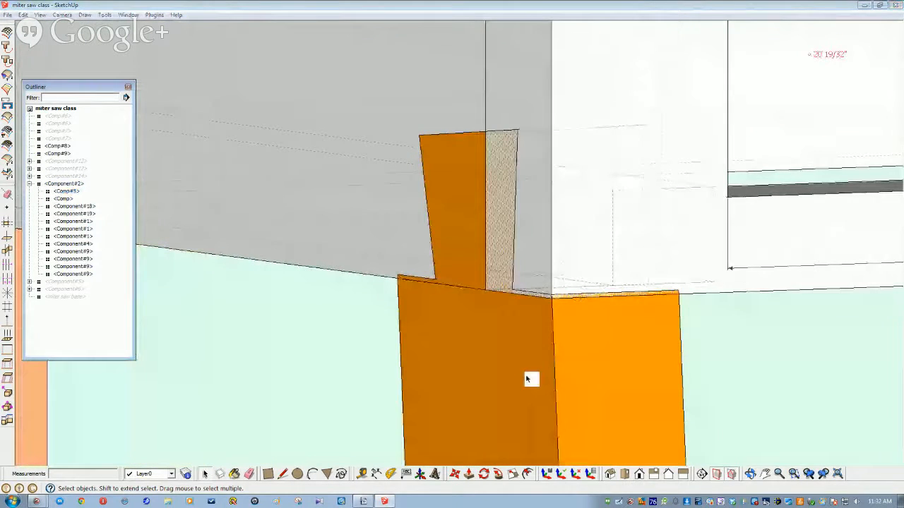
scroll(526, 379, "up", 2)
left_click(443, 380)
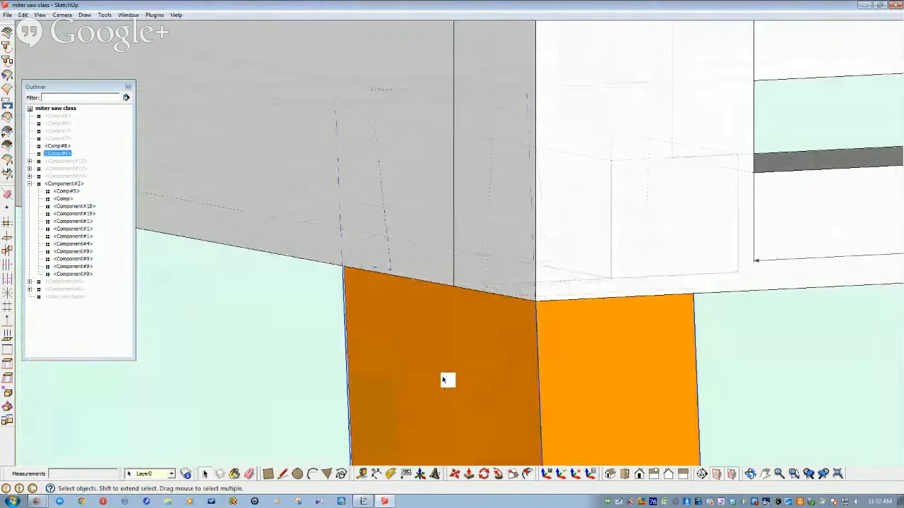
left_click(455, 474)
scroll(527, 361, "up", 2)
scroll(528, 363, "up", 3)
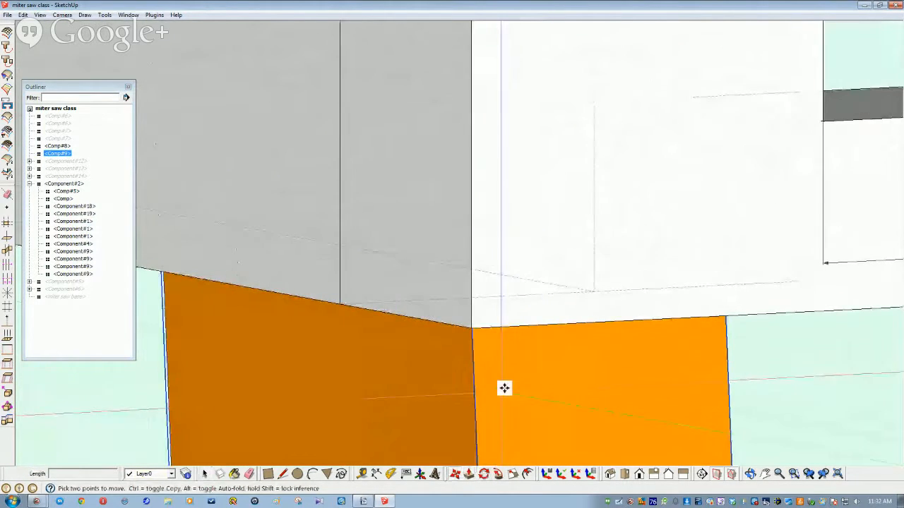
left_click(465, 323)
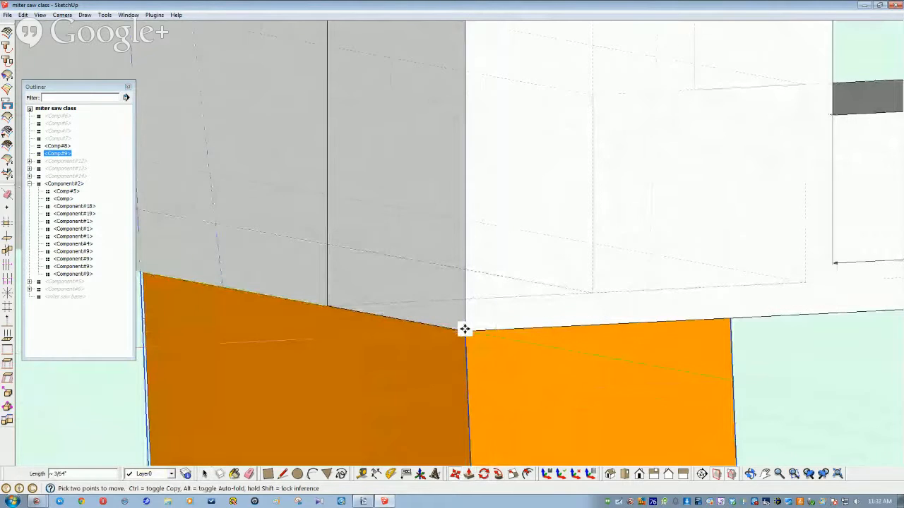
left_click(464, 329)
key("space")
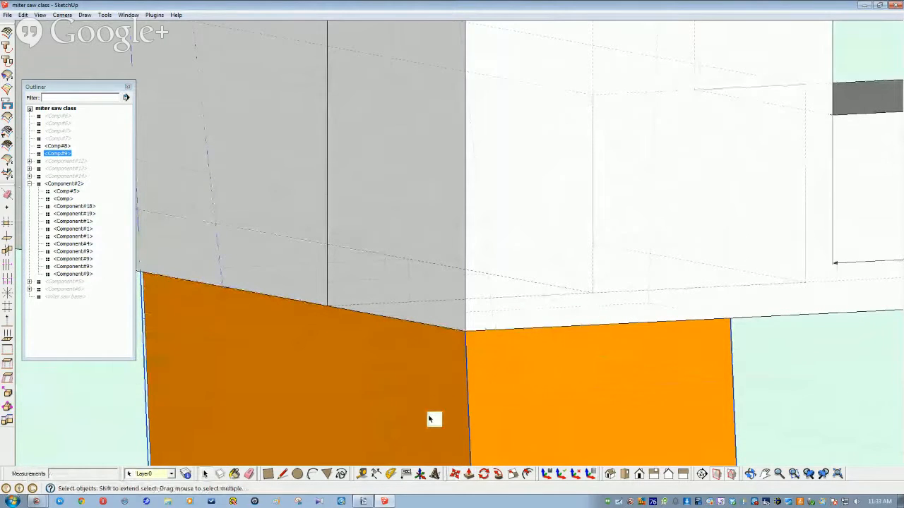
Step: Hide the leg component to expose the parts behind it
scroll(428, 419, "down", 1)
scroll(428, 420, "down", 2)
middle_click_drag(428, 419, 431, 416)
scroll(540, 356, "down", 1)
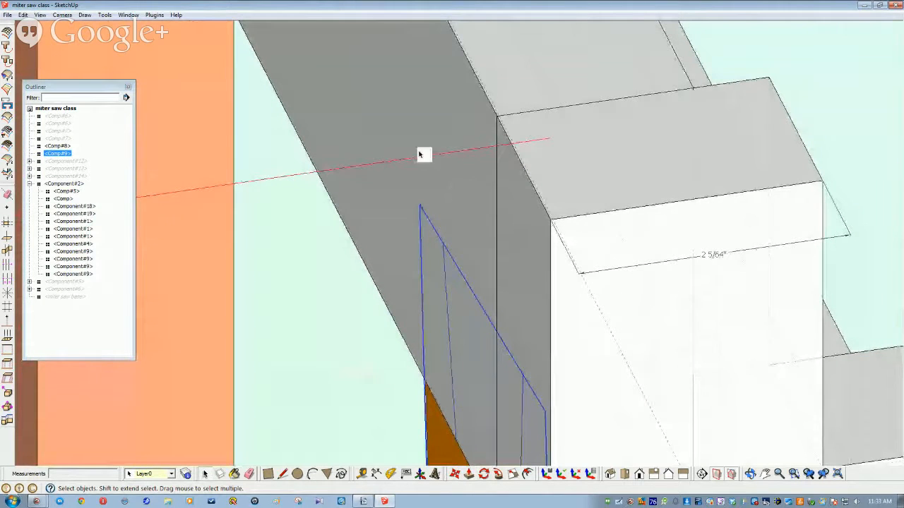
left_click(431, 92)
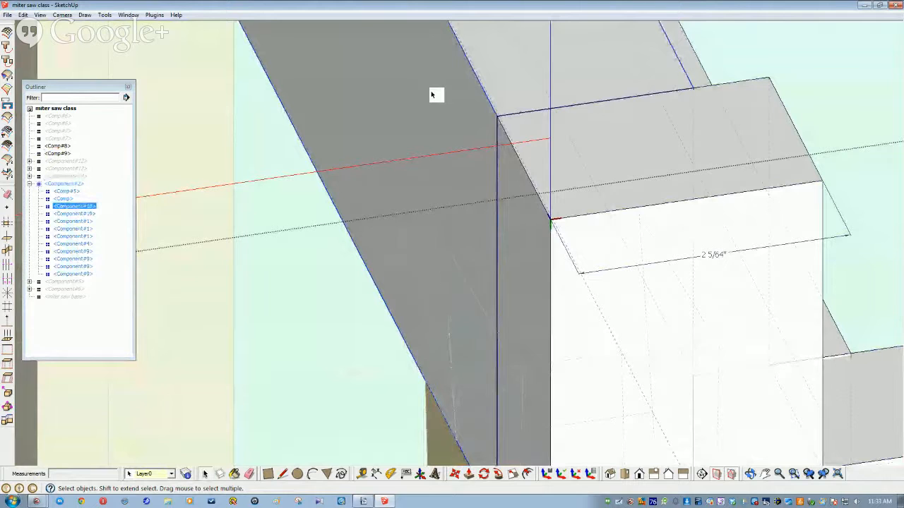
right_click(432, 94)
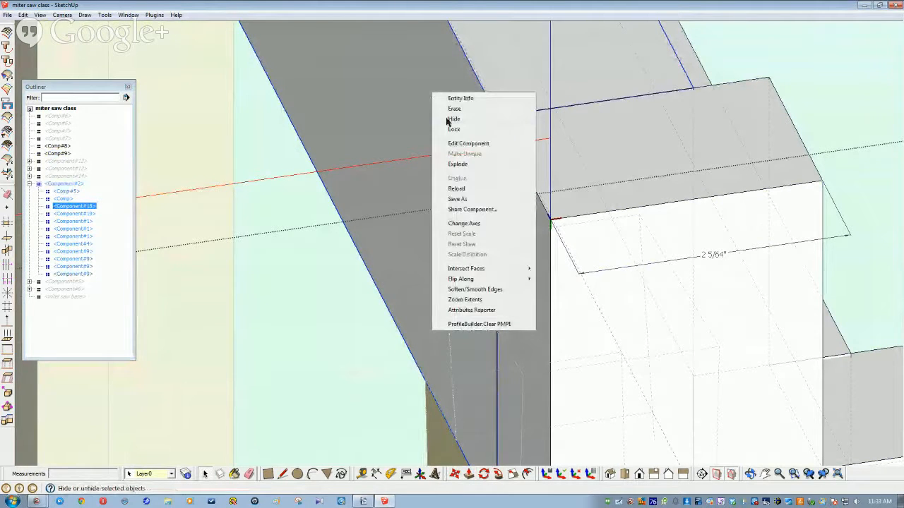
left_click(450, 116)
scroll(514, 258, "up", 5)
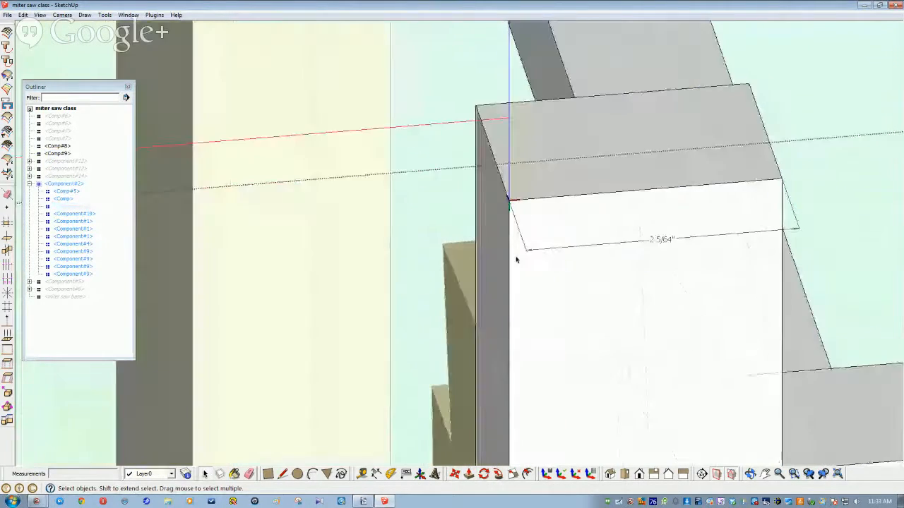
scroll(514, 260, "down", 3)
scroll(515, 260, "down", 4)
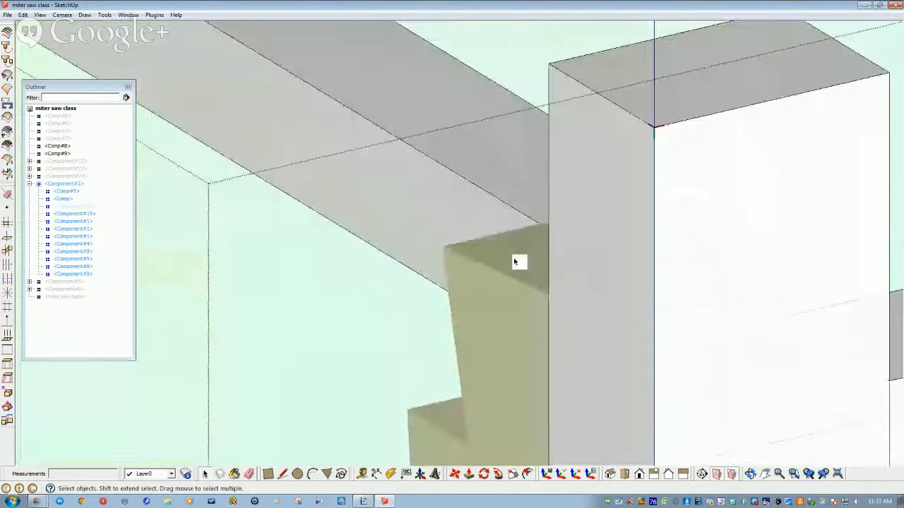
Step: Undo to restore the hidden component and select the white apron component
key("super")
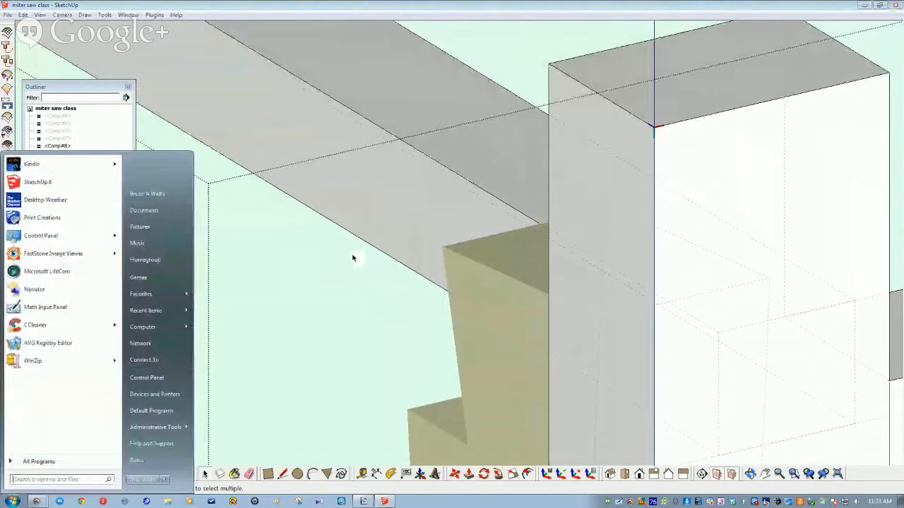
left_click(301, 274)
key("ctrl+z")
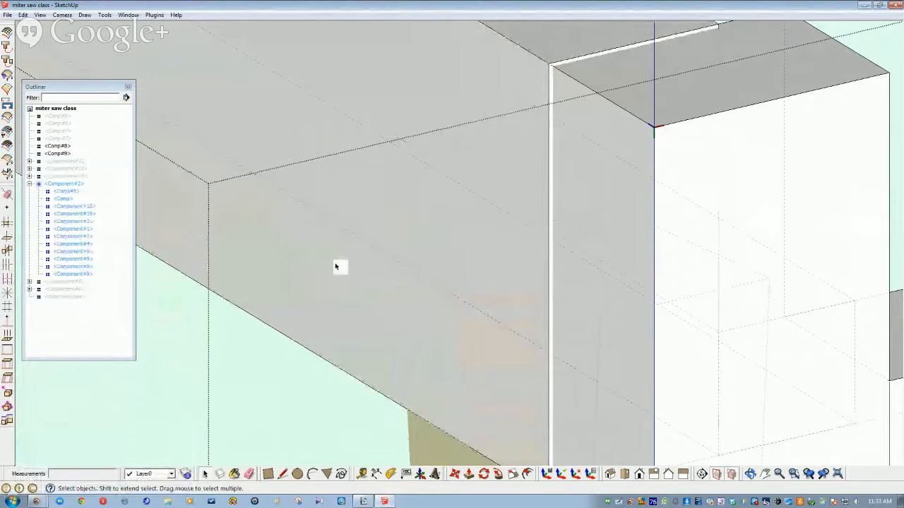
middle_click_drag(534, 186, 676, 198)
left_click(528, 180)
scroll(678, 199, "down", 3)
scroll(605, 266, "down", 3)
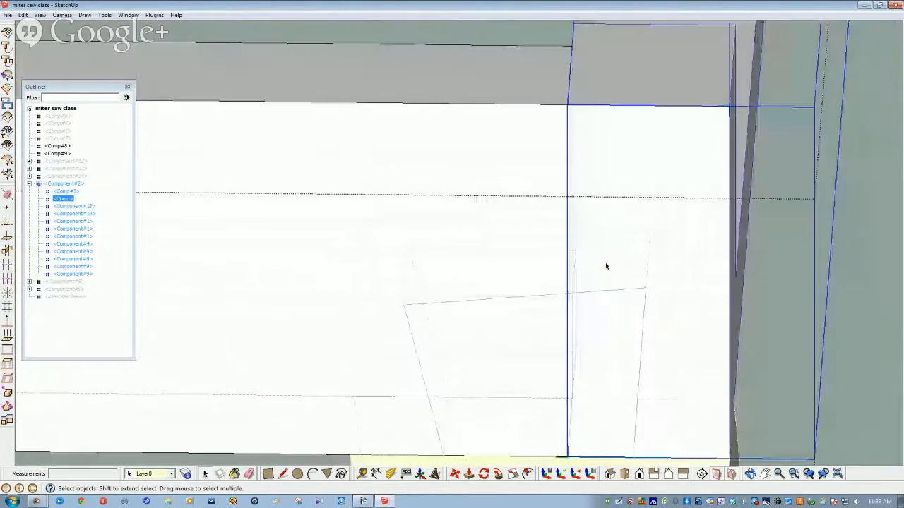
Step: Intersect Comp#9 and Component#2 with the model to trace the dovetail onto the apron
middle_click_drag(605, 267, 375, 256)
left_click(237, 422)
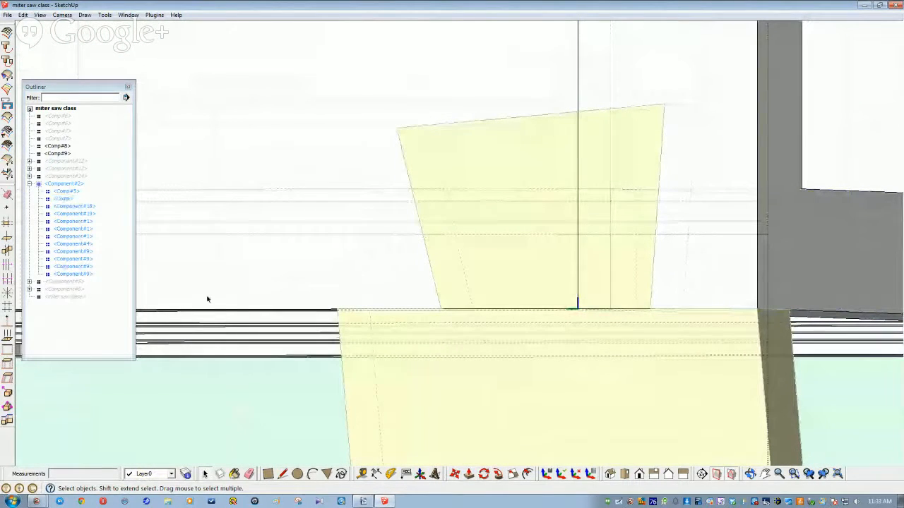
left_click(98, 111)
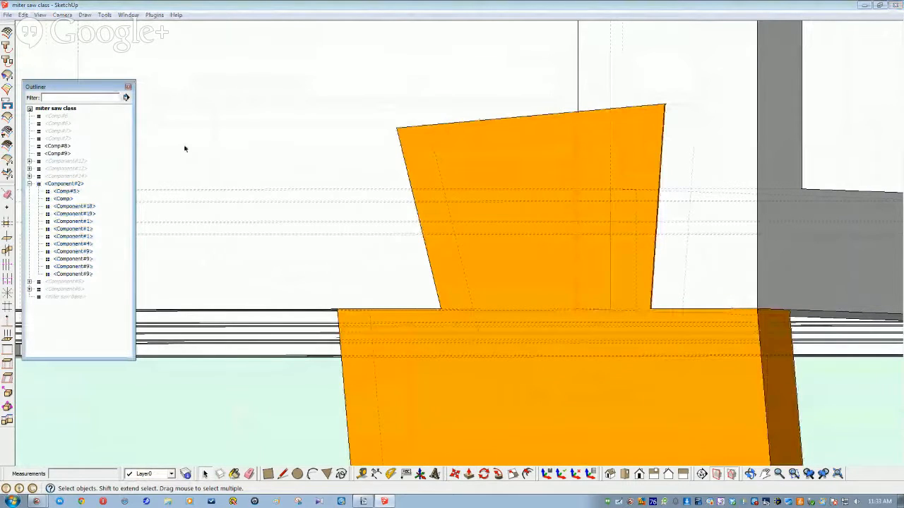
left_click(407, 357)
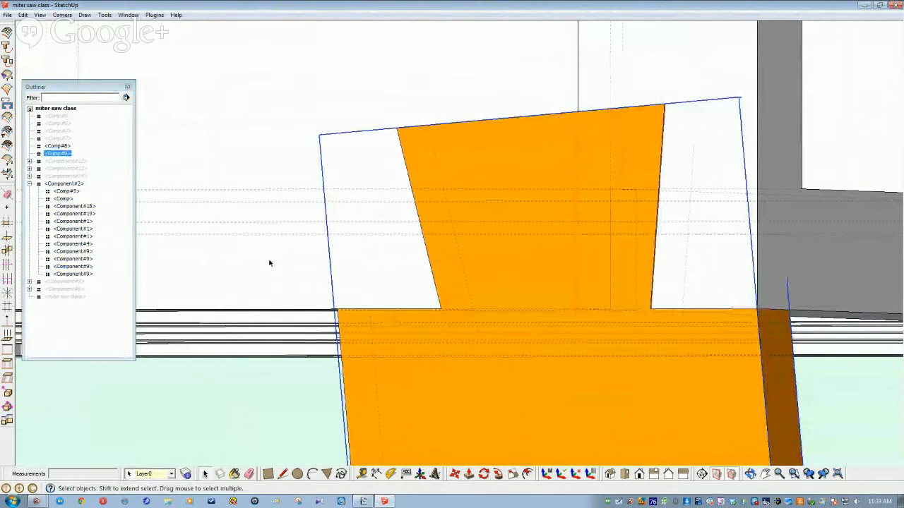
left_click(189, 269, "shift")
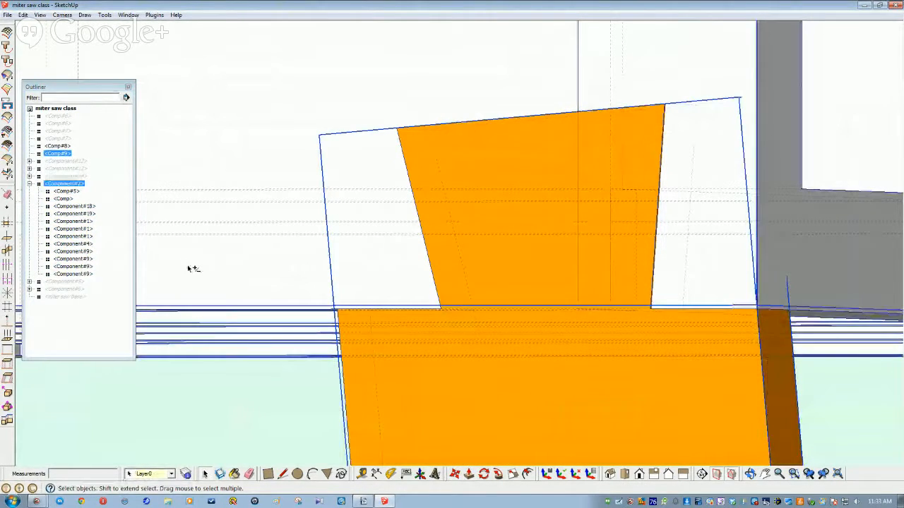
left_click(22, 15)
mouse_move(61, 226)
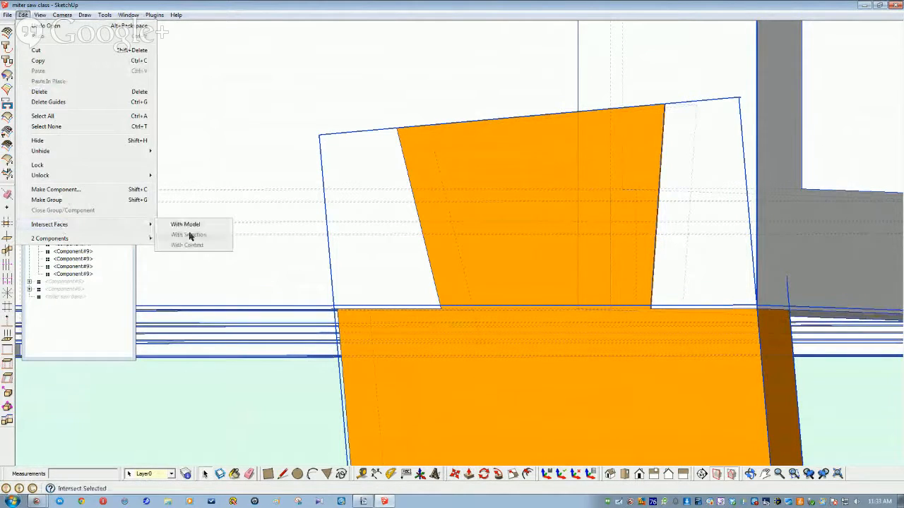
left_click(185, 225)
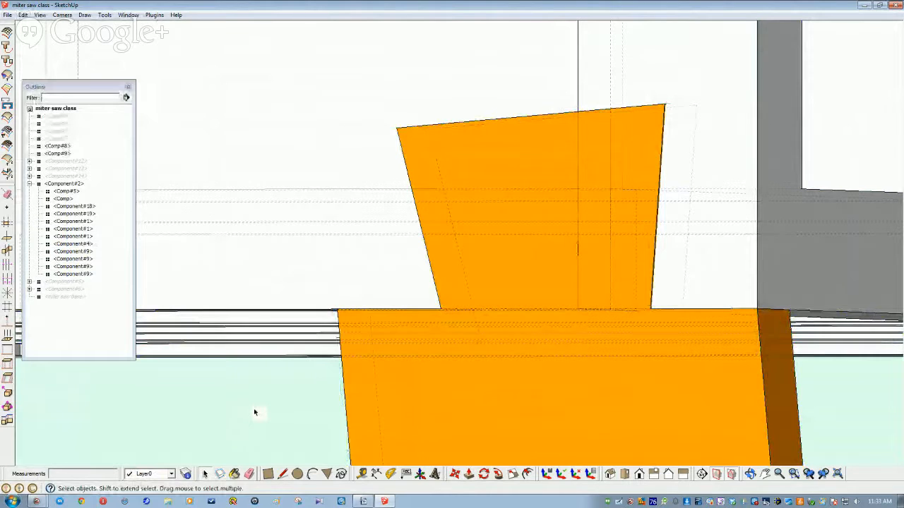
Step: Hide the orange dovetail leg Comp#9
left_click(433, 371)
right_click(432, 369)
left_click(471, 156)
Step: Inside the apron component, draw two lines along the traced dovetail outline to close the socket face
mouse_move(460, 157)
middle_mouse_down()
mouse_move(574, 218)
mouse_move(665, 172)
mouse_move(628, 149)
mouse_move(547, 286)
mouse_move(523, 305)
middle_mouse_up()
double_click(627, 149)
double_click(619, 176)
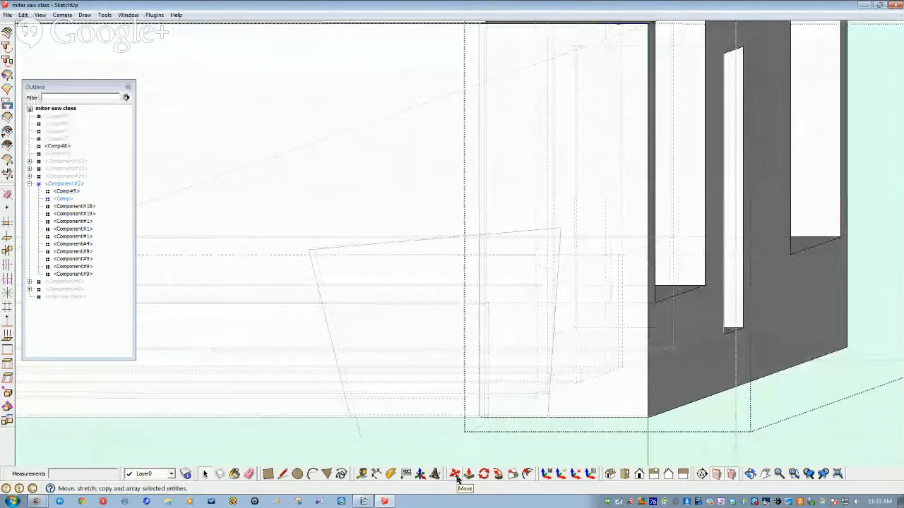
middle_click_drag(482, 280, 482, 456)
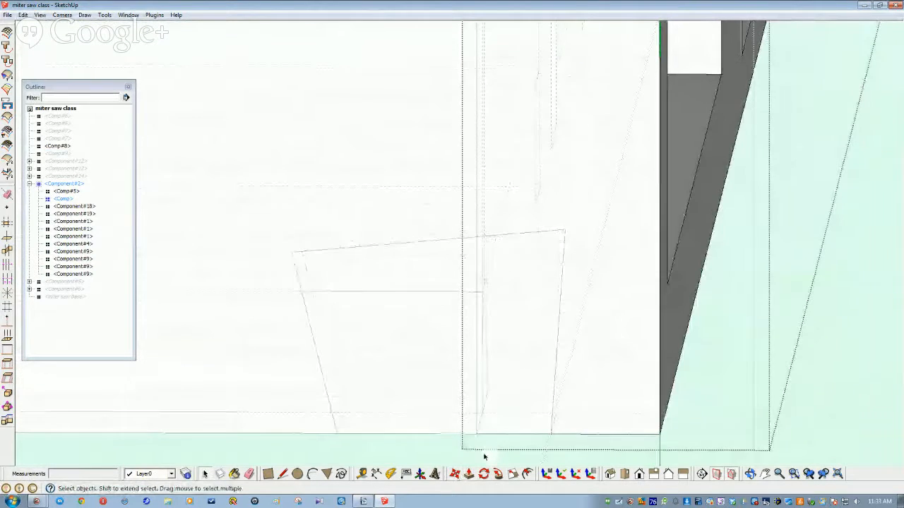
left_click(597, 339)
key("l")
left_click(476, 237)
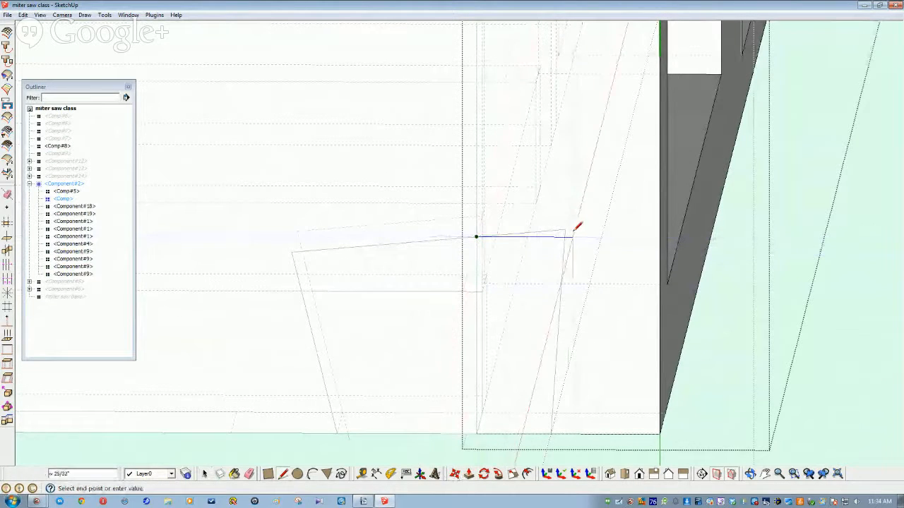
left_click(564, 230)
left_click(564, 229)
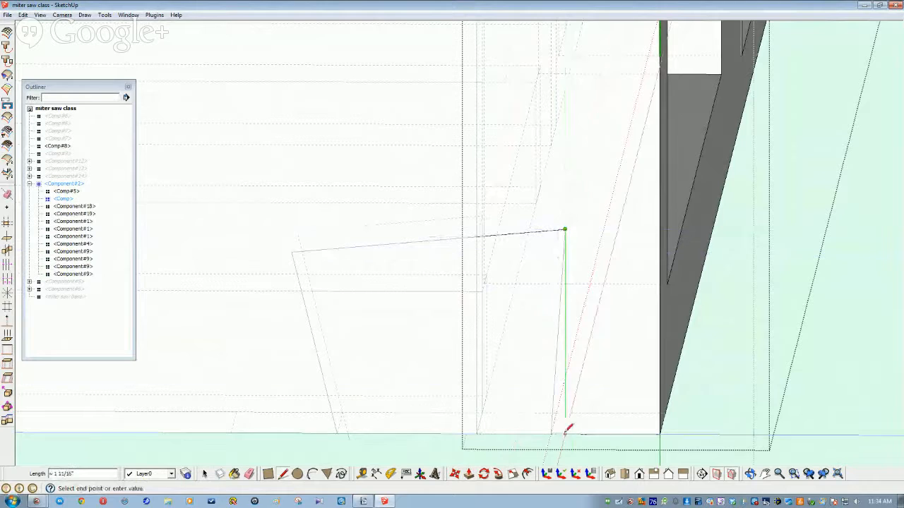
left_click(552, 432)
Step: Push/Pull the new socket face inward to recess the dovetail socket into the apron
left_click(526, 390)
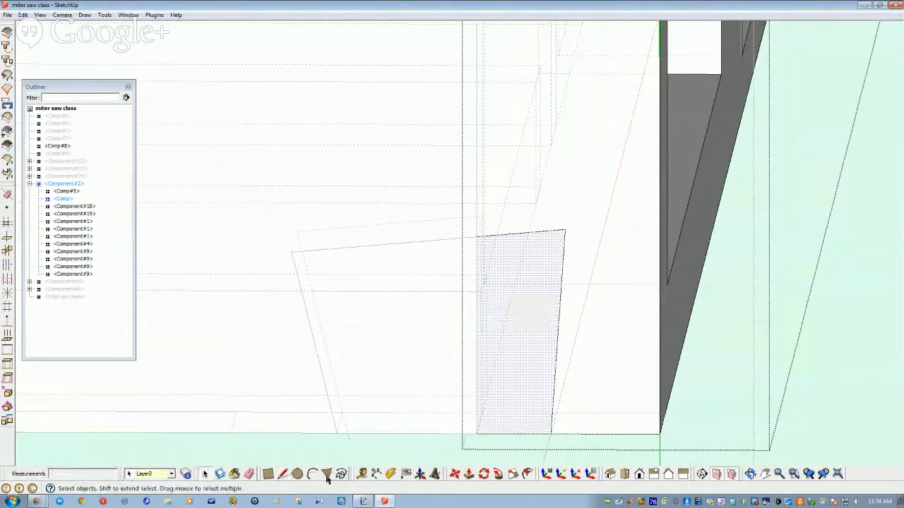
left_click(468, 473)
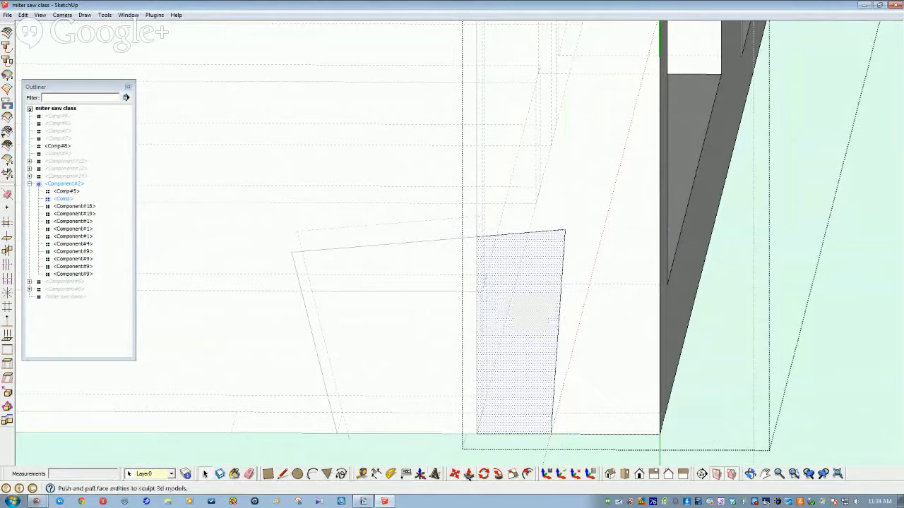
left_click(530, 385)
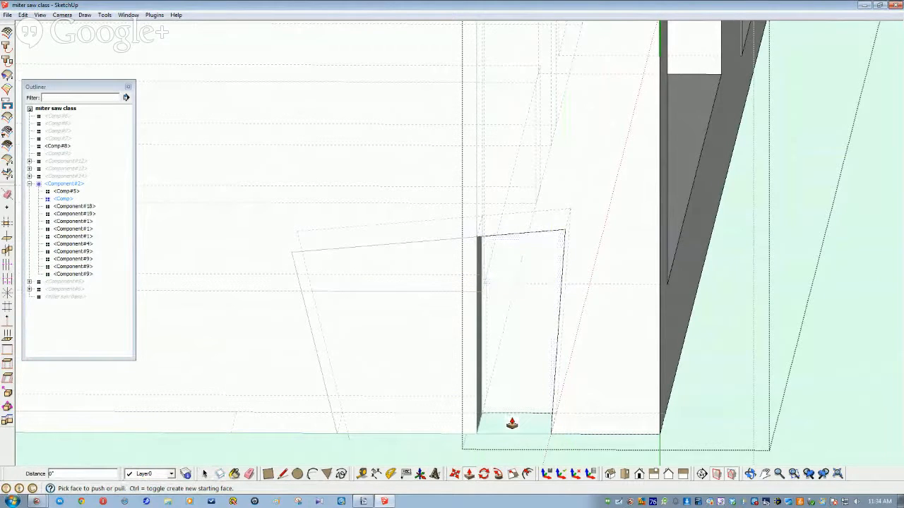
middle_click_drag(509, 425, 438, 409)
Step: Draw edges on the large Component#18 box to close new faces, including its right end face
key("space")
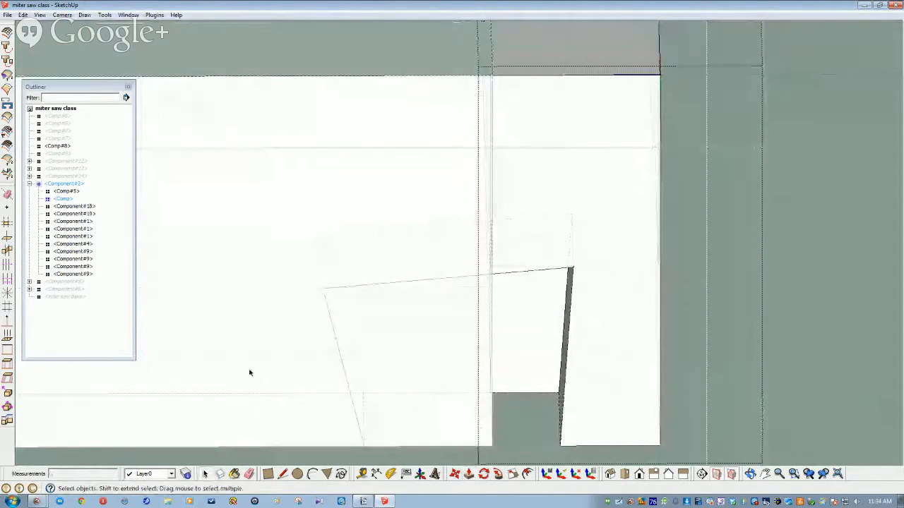
left_click(249, 373)
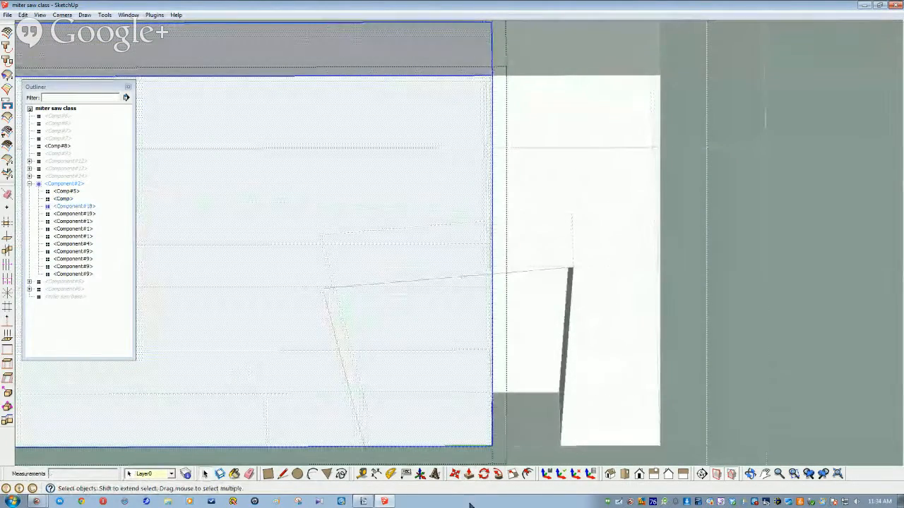
scroll(468, 477, "down", 5)
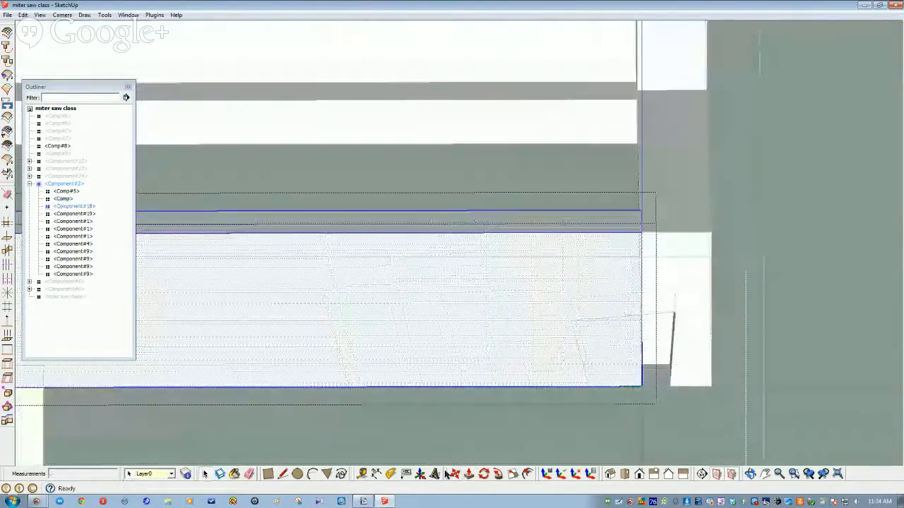
scroll(411, 459, "up", 5)
middle_click_drag(207, 363, 205, 371)
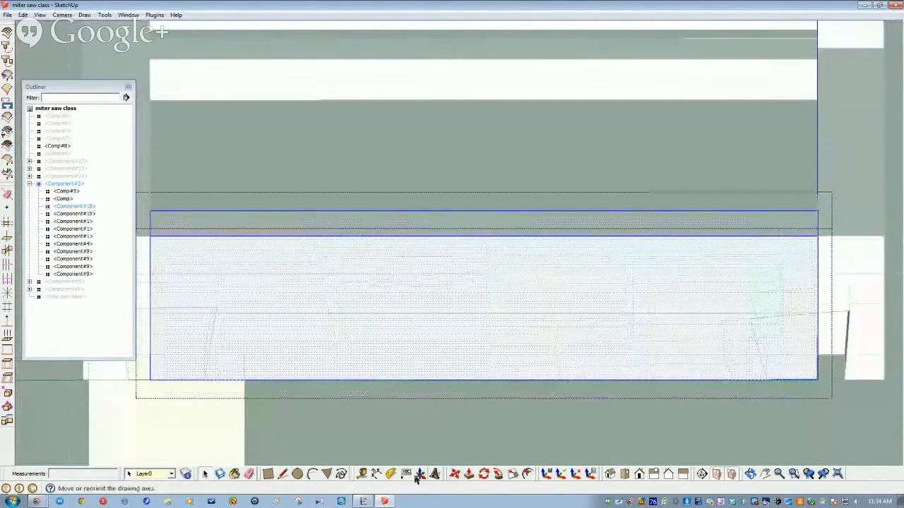
key("l")
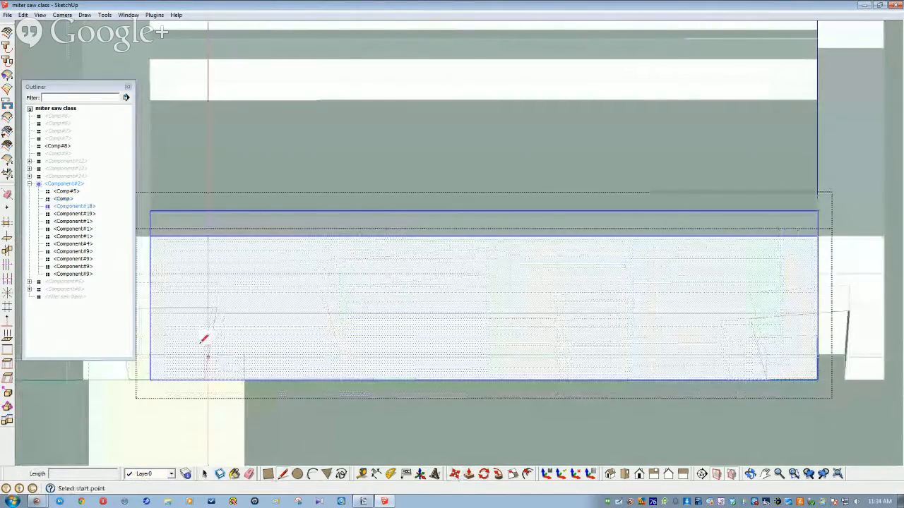
middle_click_drag(204, 340, 174, 353)
left_click(166, 349)
left_click(236, 333)
left_click(228, 402)
middle_click_drag(226, 398, 597, 369)
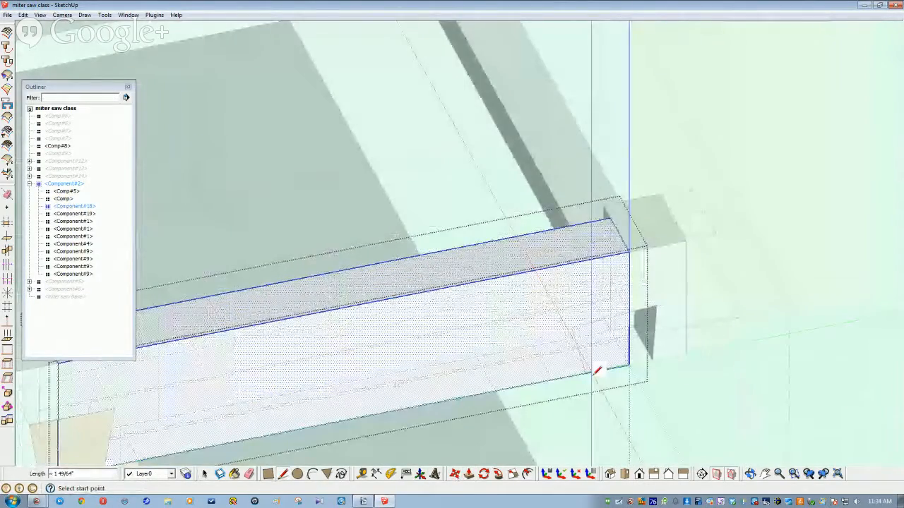
left_click(597, 370)
left_click(629, 308)
Step: Push/Pull the box's small right end face back along its length
middle_click_drag(629, 308, 498, 462)
key("space")
left_click(567, 354)
left_click(457, 477)
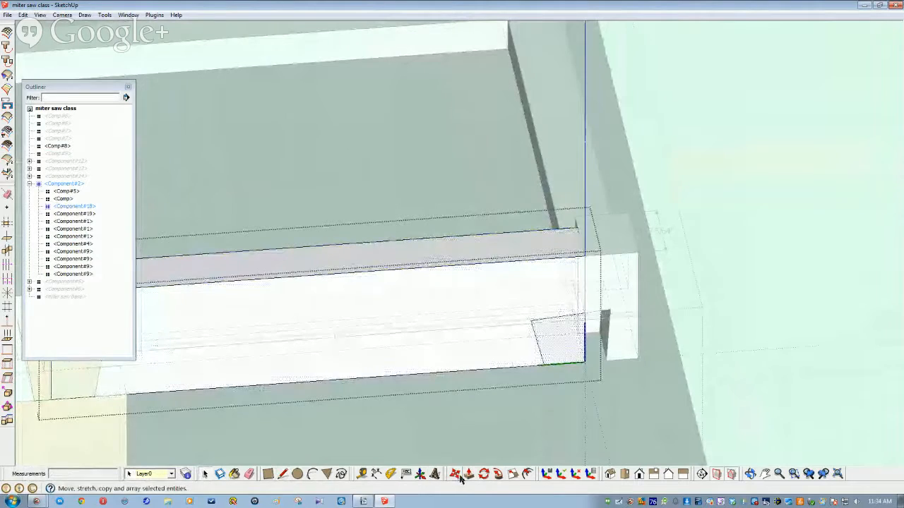
left_click(467, 477)
left_click(548, 346)
left_click(332, 347)
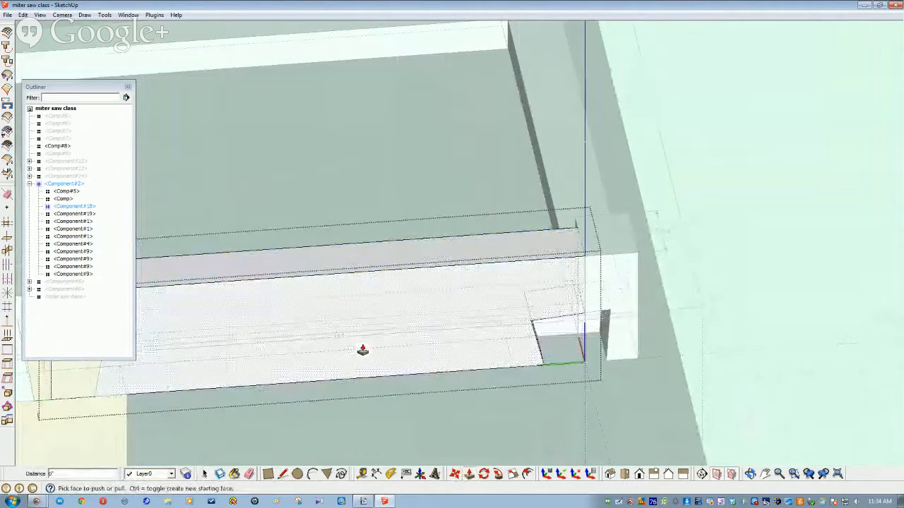
middle_click_drag(252, 366, 162, 379)
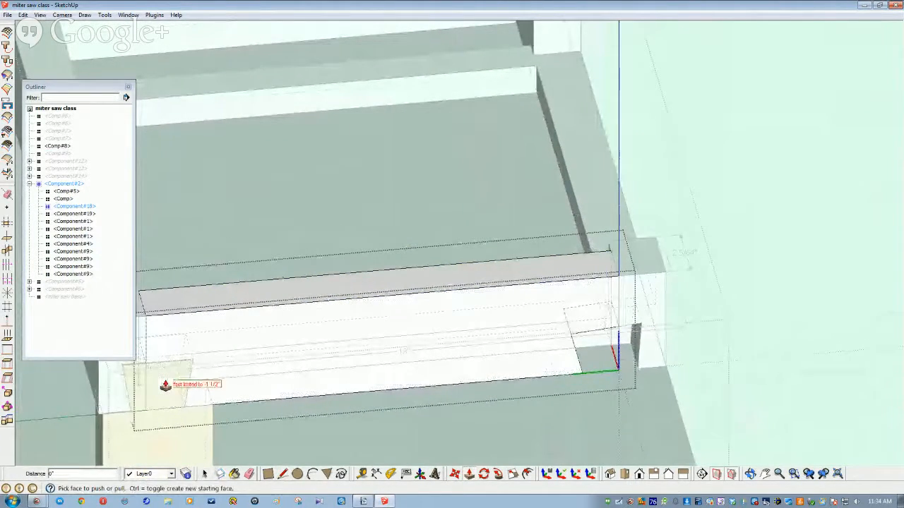
Step: Unhide the orange leg from its Outliner entry
key("space")
middle_click_drag(312, 424, 288, 425)
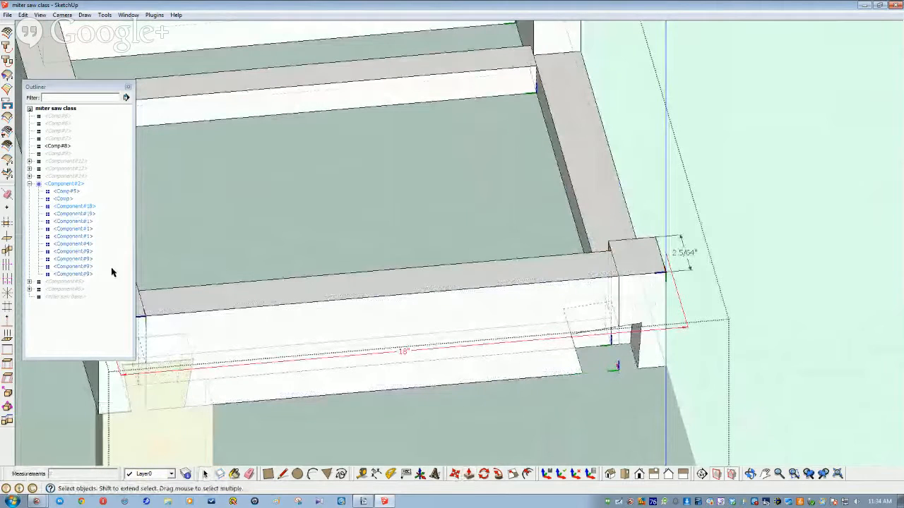
right_click(70, 153)
left_click(88, 182)
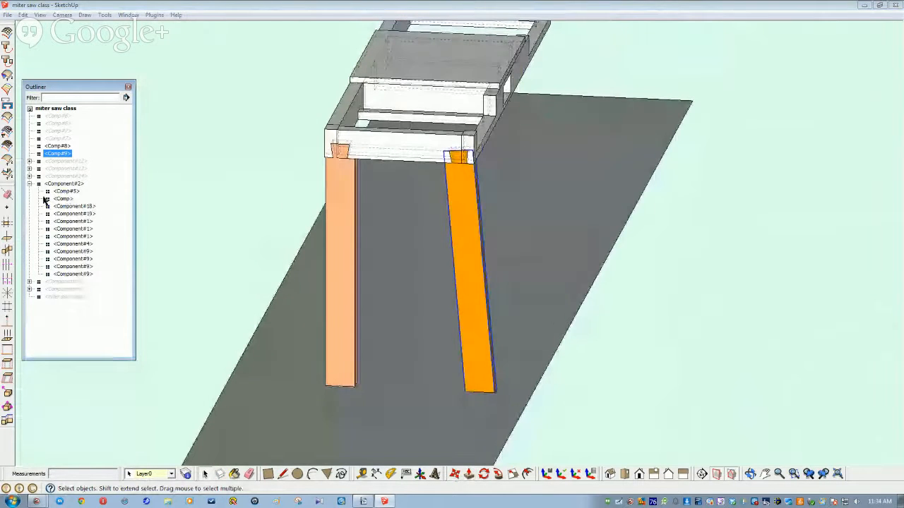
Step: Unhide every hidden part with Edit > Unhide > All
left_click(58, 116)
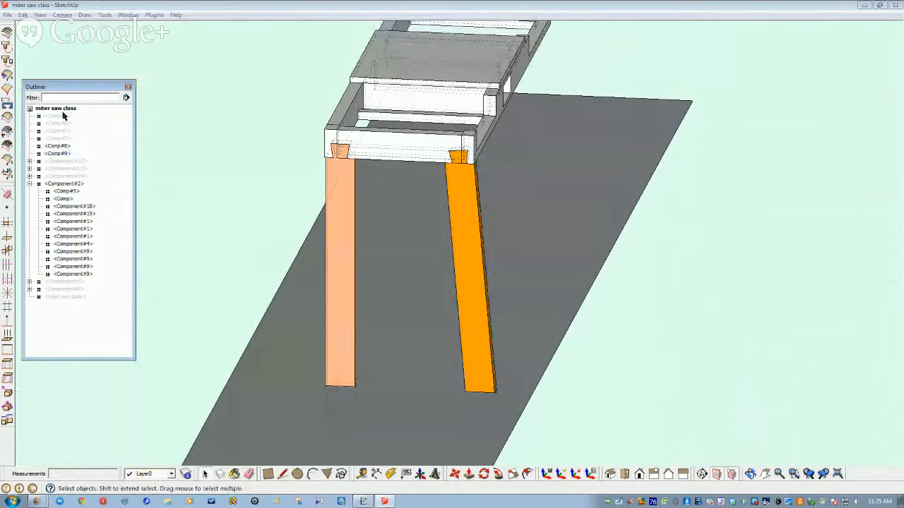
left_click(24, 15)
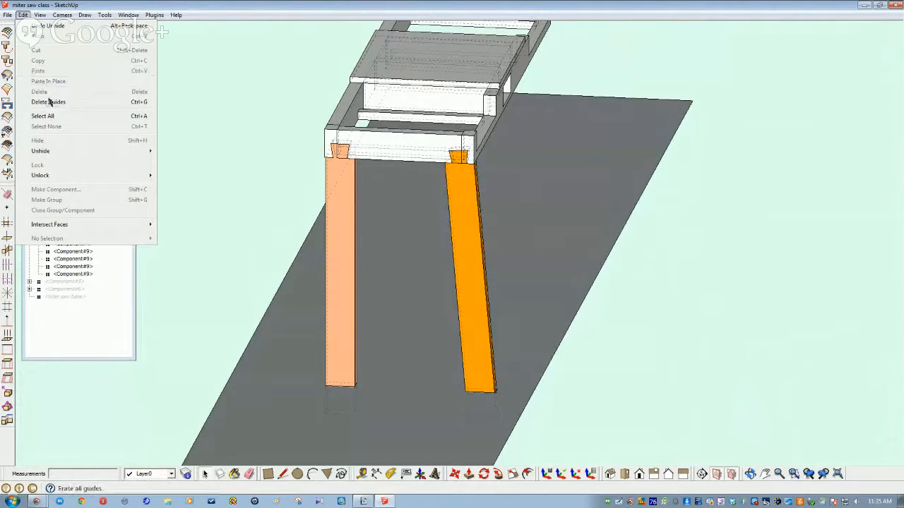
left_click(188, 175)
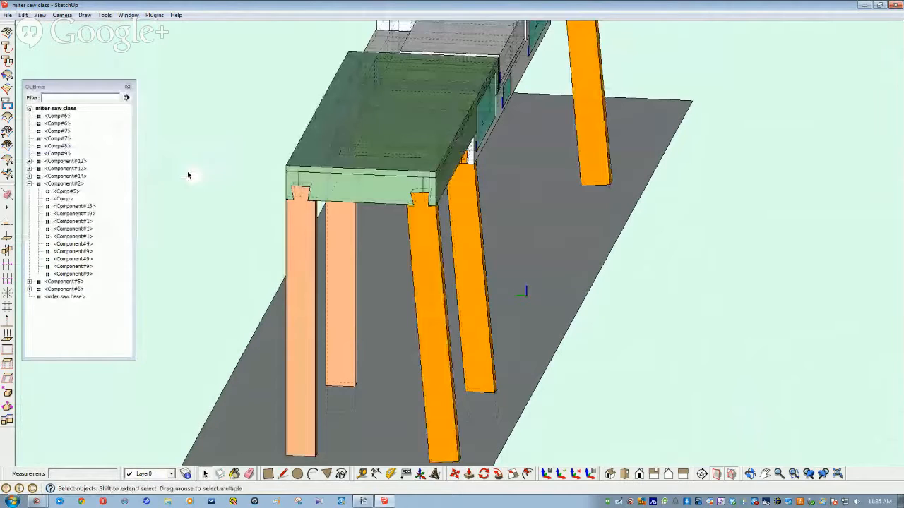
Step: Zoom in on the front orange leg and open its component for editing
scroll(337, 256, "up", 10)
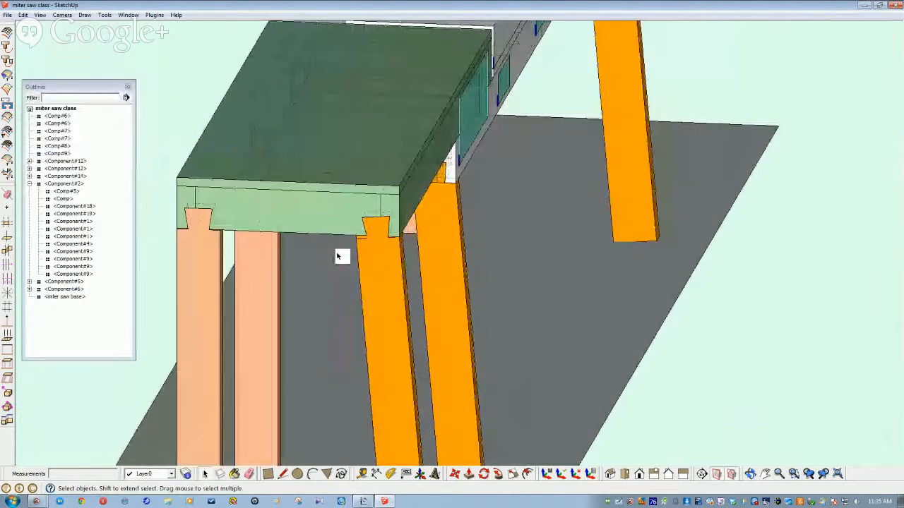
scroll(337, 256, "up", 8)
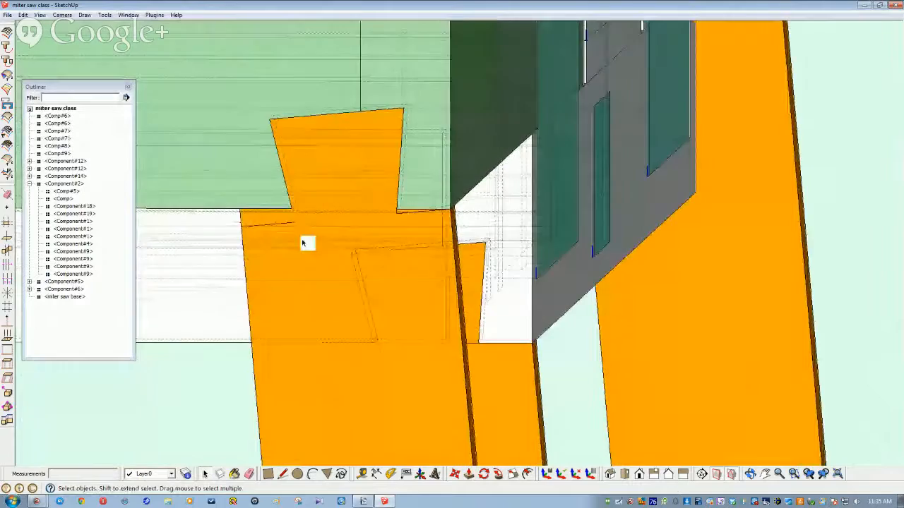
scroll(265, 229, "down", 5)
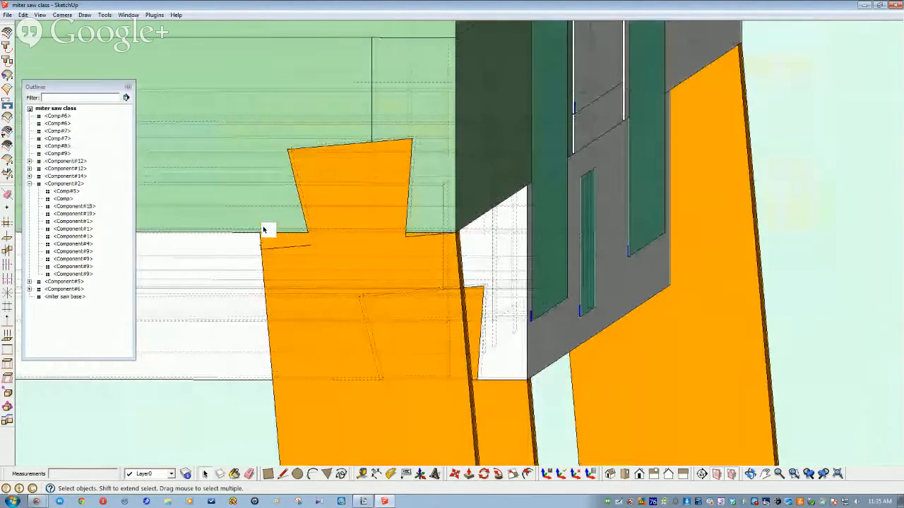
double_click(303, 255)
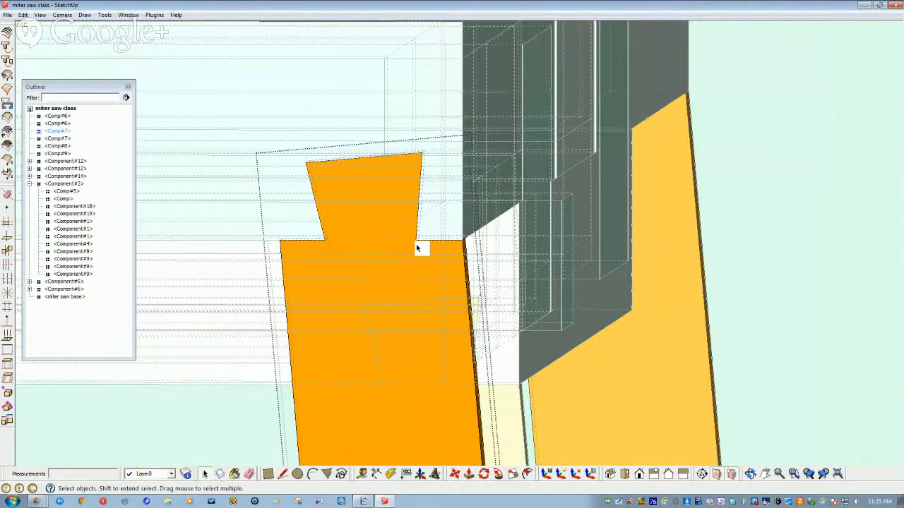
scroll(374, 254, "up", 6)
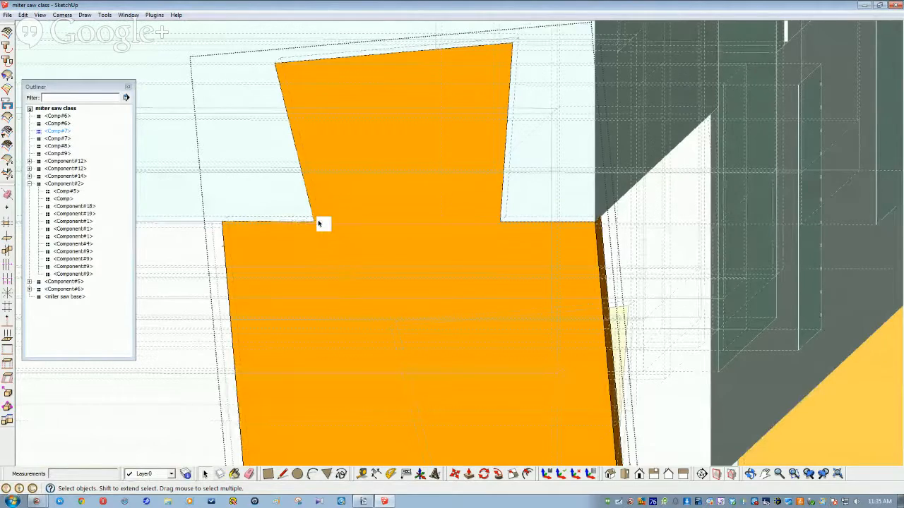
Step: Hide the apron component surrounding the orange leg's dovetail
left_click(355, 326)
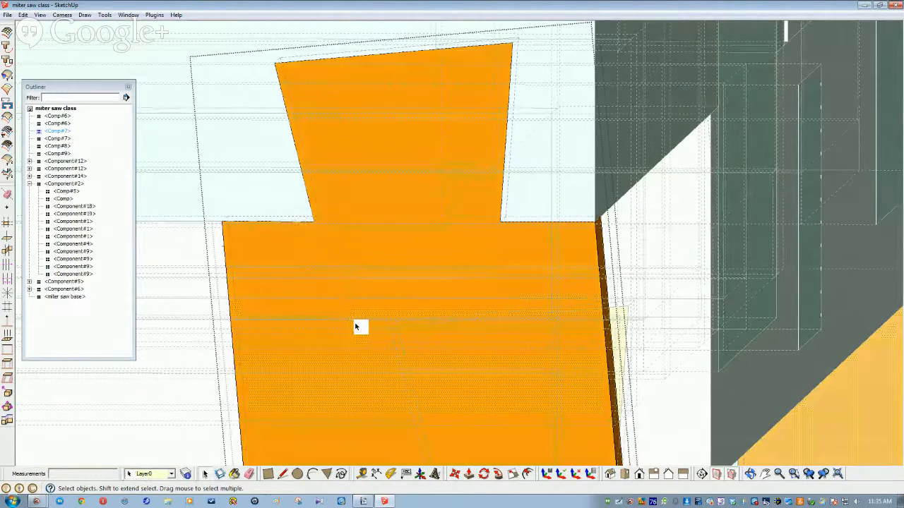
scroll(490, 242, "down", 4)
scroll(485, 246, "down", 3)
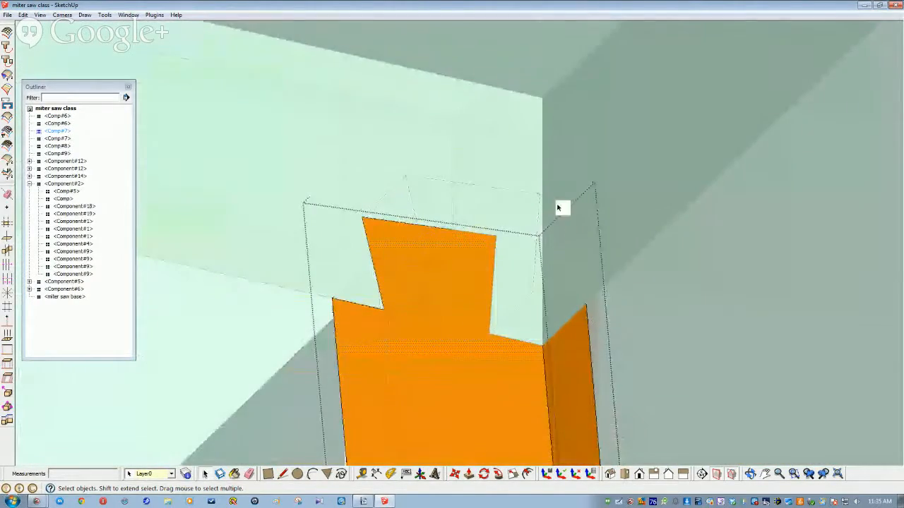
scroll(569, 171, "up", 2)
left_click(569, 172)
right_click(567, 171)
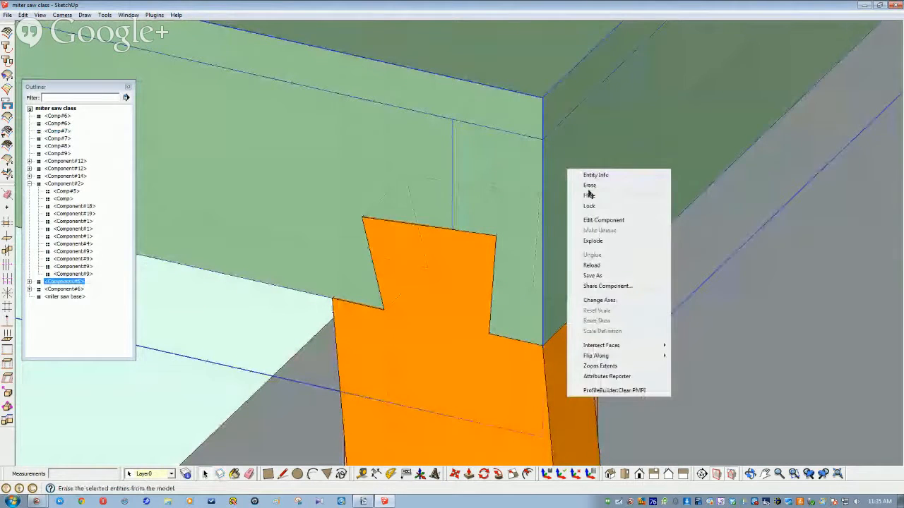
left_click(590, 197)
Step: Open the orange leg component for editing and orbit down toward its bottom
middle_click_drag(578, 218, 373, 320)
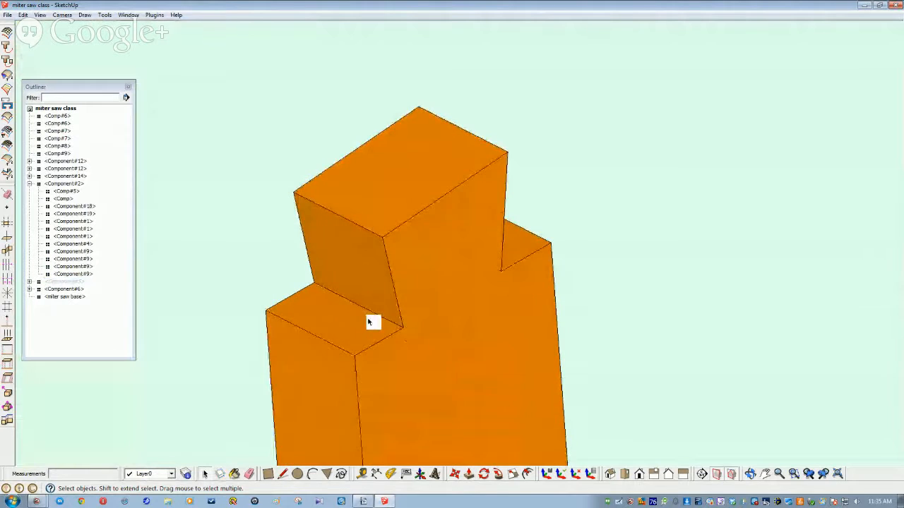
double_click(346, 337)
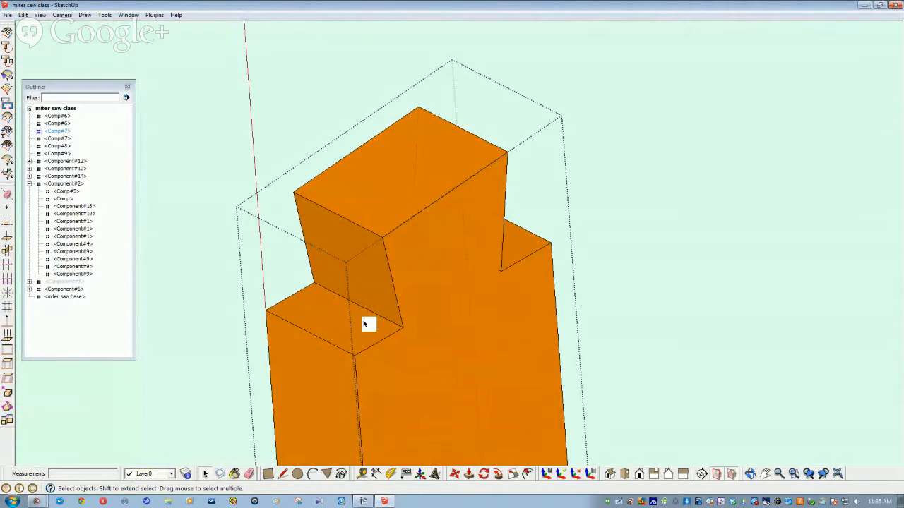
middle_click_drag(325, 306, 288, 252)
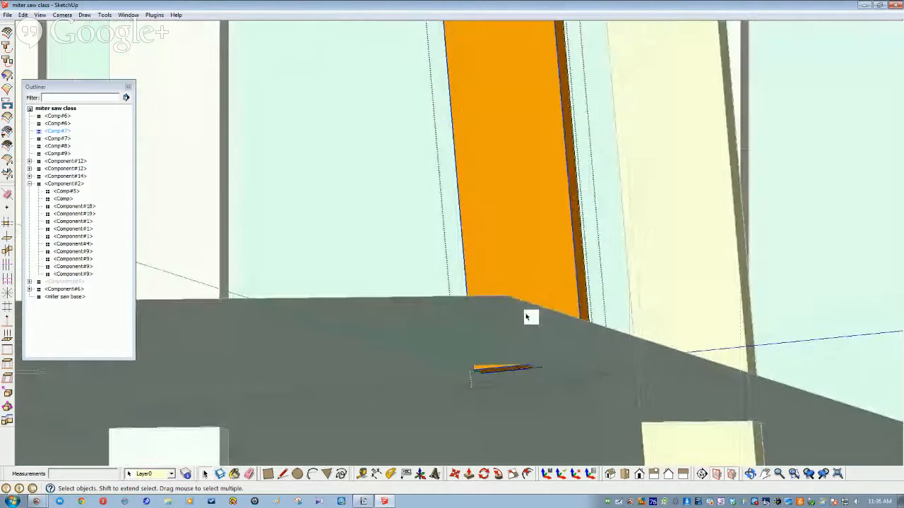
Step: Push/Pull the bottom face of the leg inside its component down toward the floor plane
left_click(468, 475)
scroll(511, 343, "up", 4)
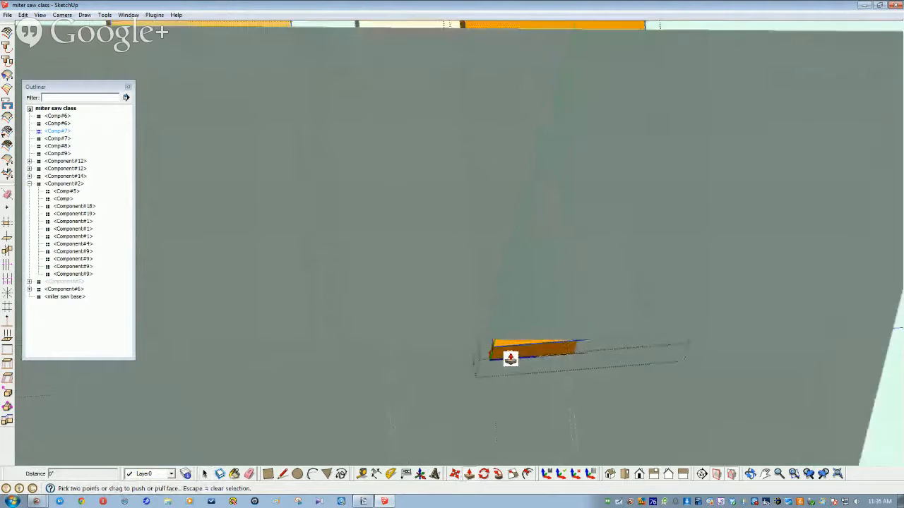
left_click(495, 372)
key("Escape")
key("space")
double_click(484, 370)
left_click(482, 372)
left_click(469, 473)
left_click(457, 379)
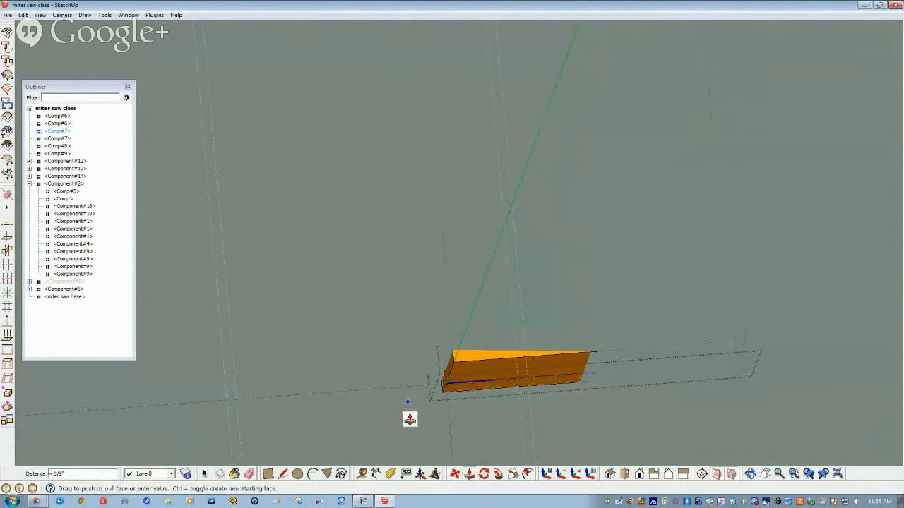
key("Escape")
left_click(476, 378)
left_click(500, 413)
scroll(416, 444, "down", 6)
middle_click_drag(391, 396, 481, 365)
key("space")
Step: Open the front leg Comp#6 and Push/Pull its flat bottom face into a thick block
left_click(583, 338)
middle_click_drag(583, 337, 523, 313)
double_click(571, 185)
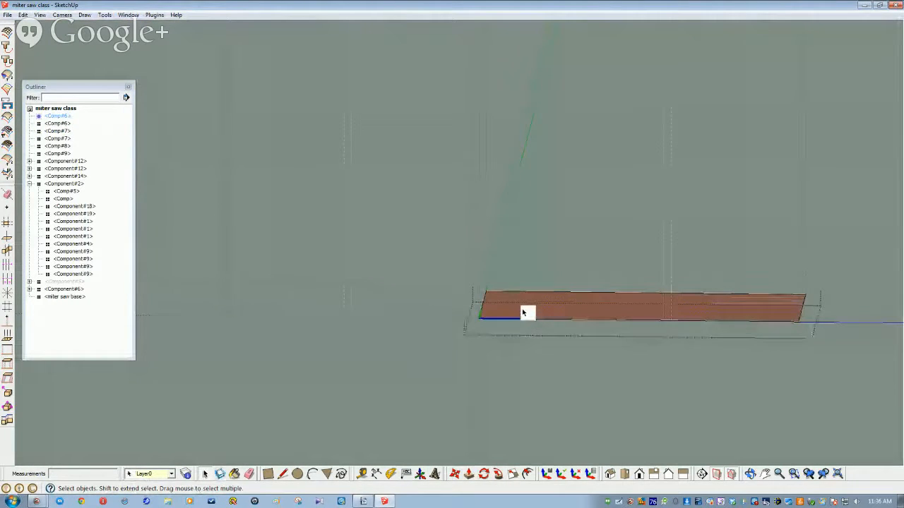
left_click(469, 476)
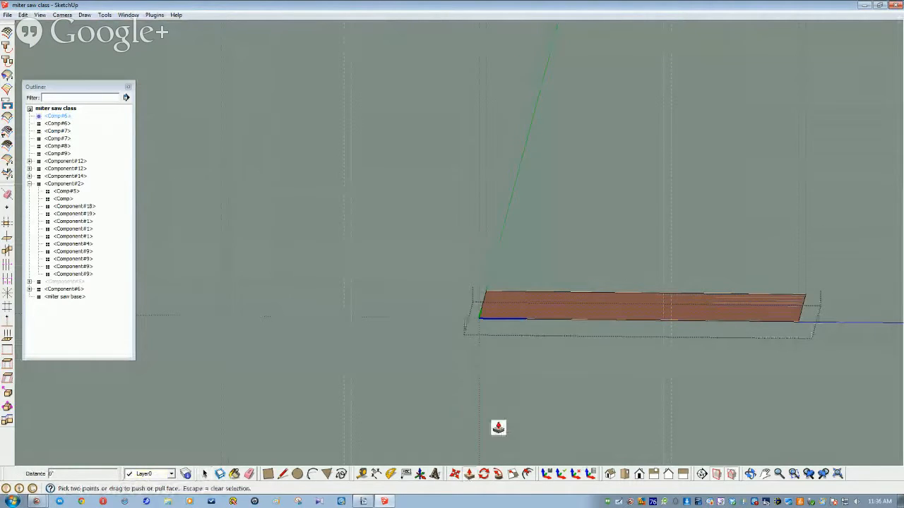
left_click_drag(522, 304, 514, 359)
key("space")
scroll(372, 375, "down", 7)
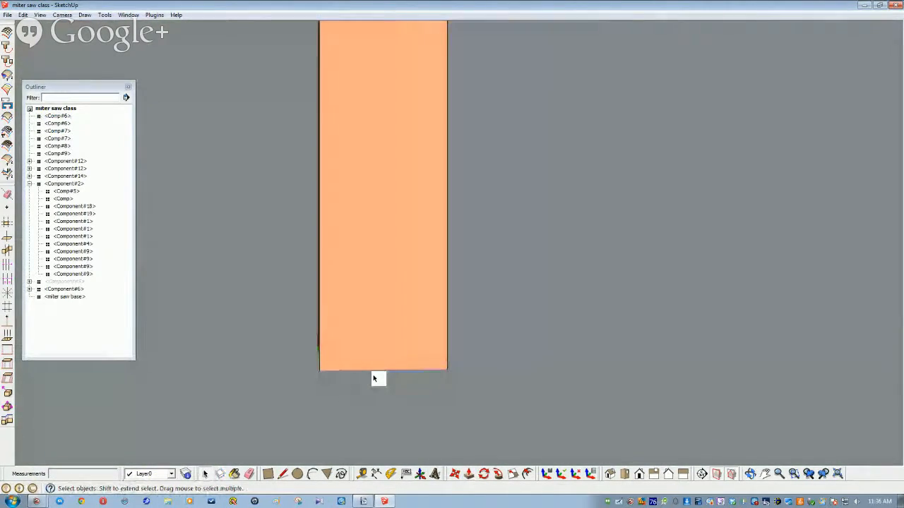
Step: Select four legs reaching the floor and run Edit > Intersect Faces > With Model
scroll(378, 375, "down", 5)
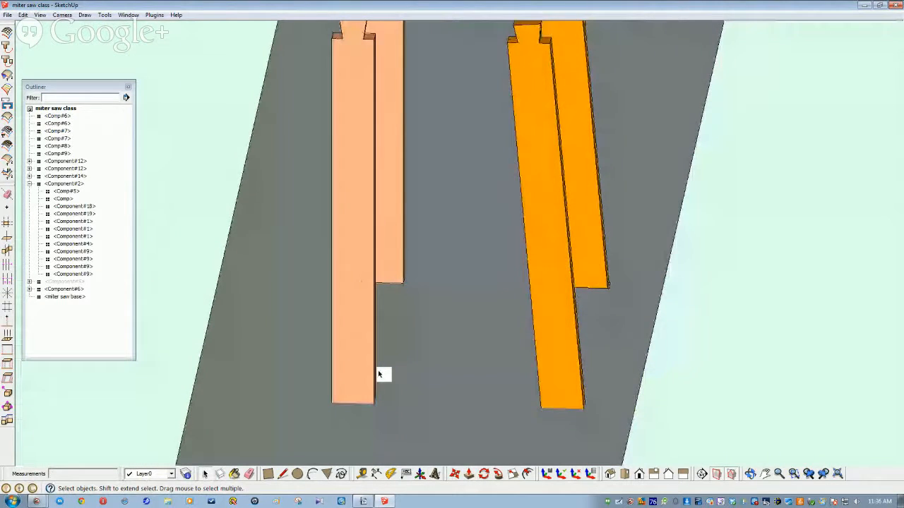
middle_click_drag(378, 374, 183, 281)
left_click(308, 286)
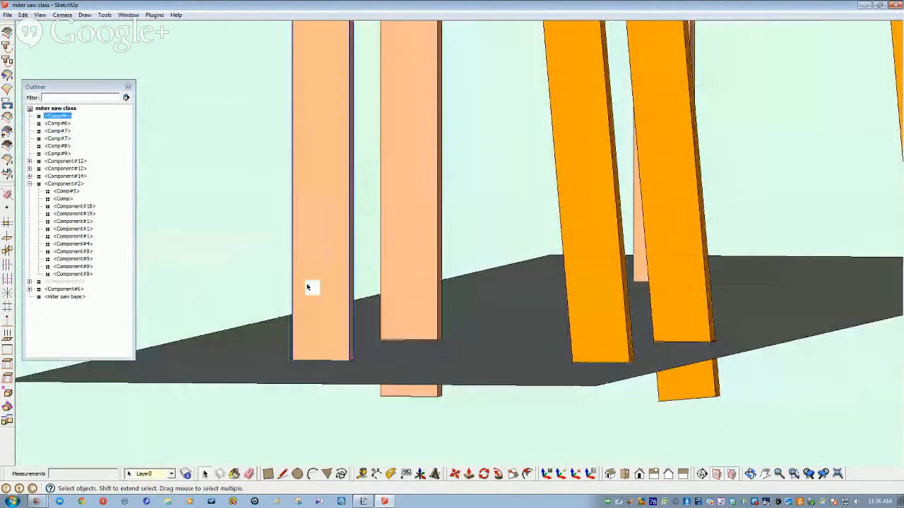
left_click(426, 278, "ctrl")
left_click(603, 311, "ctrl")
left_click(680, 399, "ctrl")
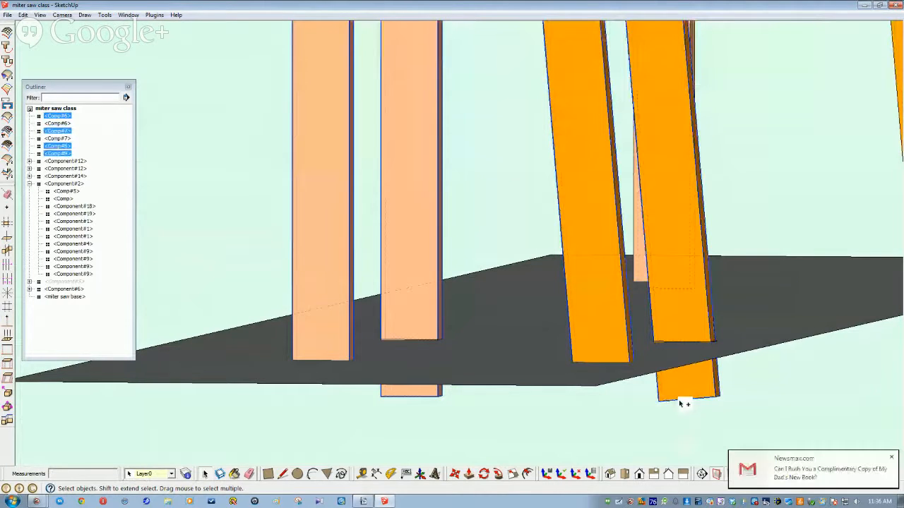
middle_click_drag(486, 459, 395, 431)
scroll(482, 456, "down", 2)
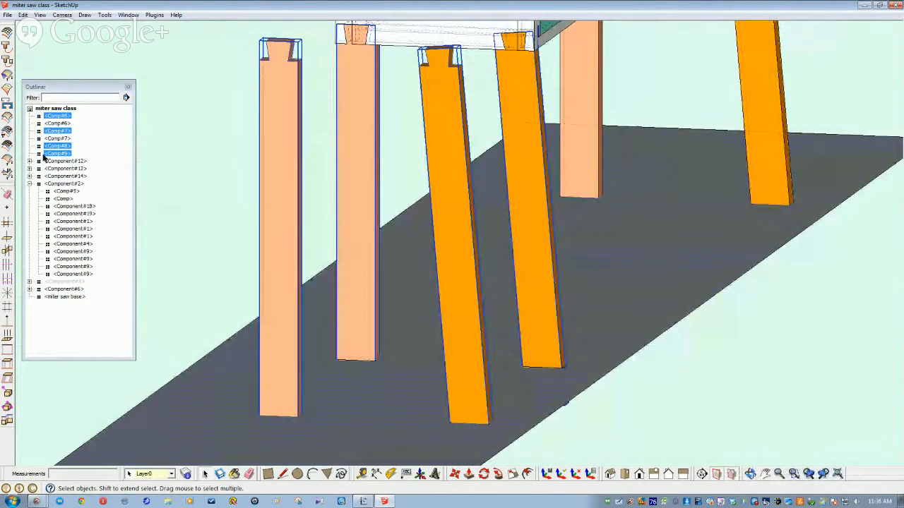
left_click(24, 14)
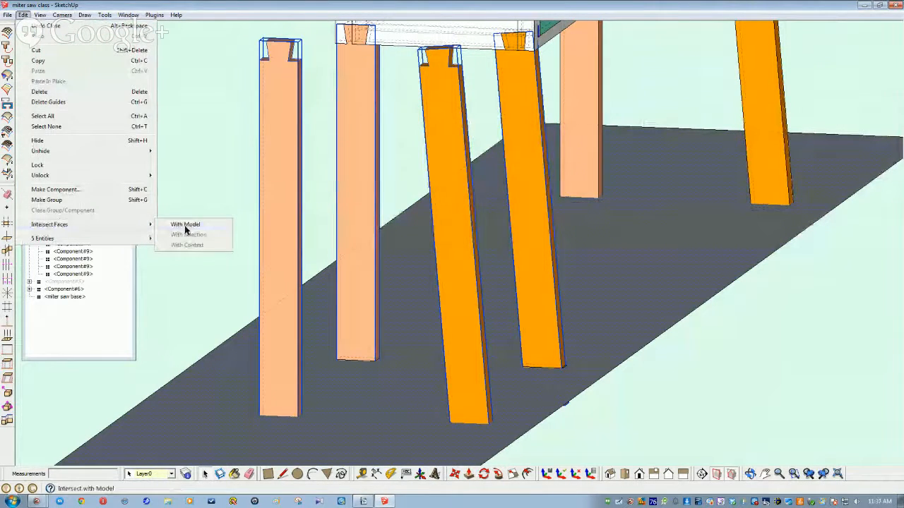
left_click(186, 226)
Step: Select the dark floor plane and make it a component, Component#20
middle_click_drag(184, 228, 360, 374)
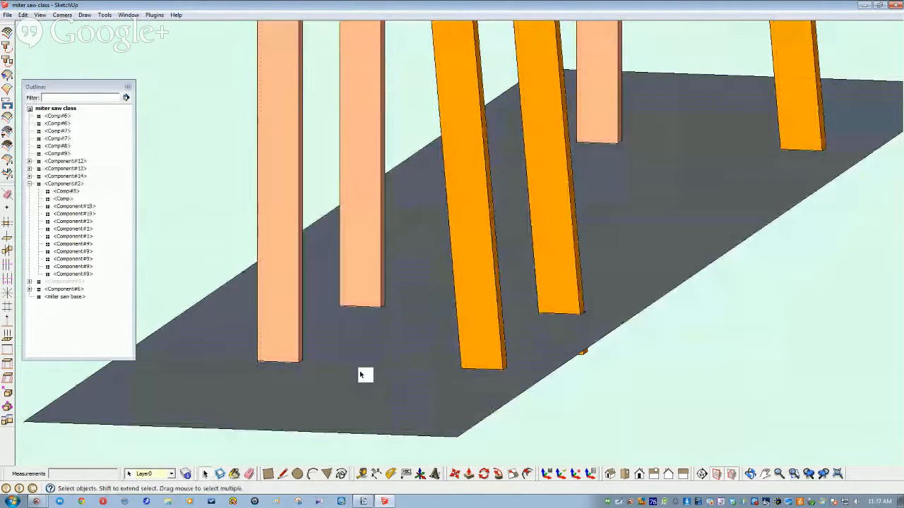
right_click(362, 397)
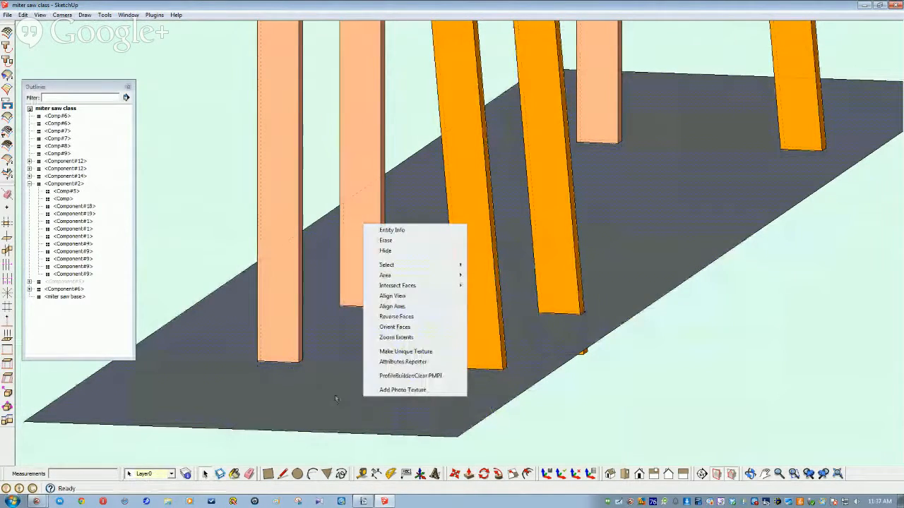
left_click(336, 396)
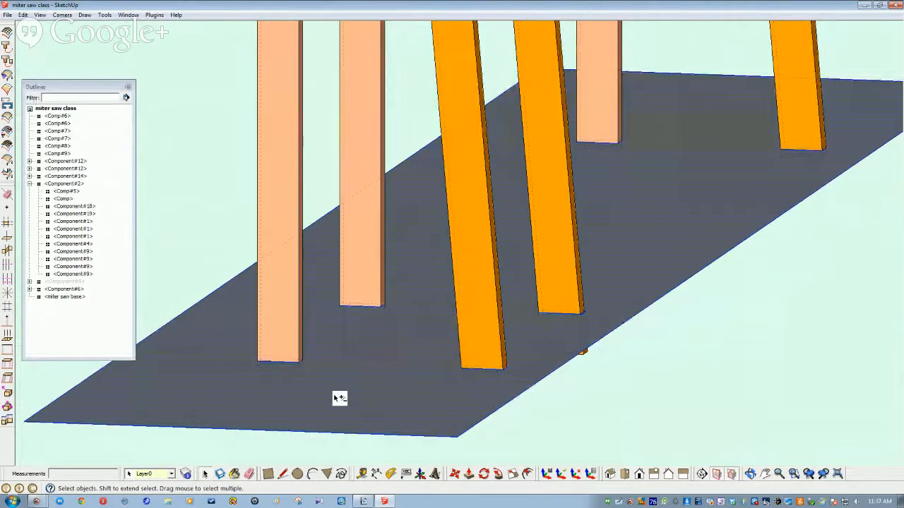
key("Delete")
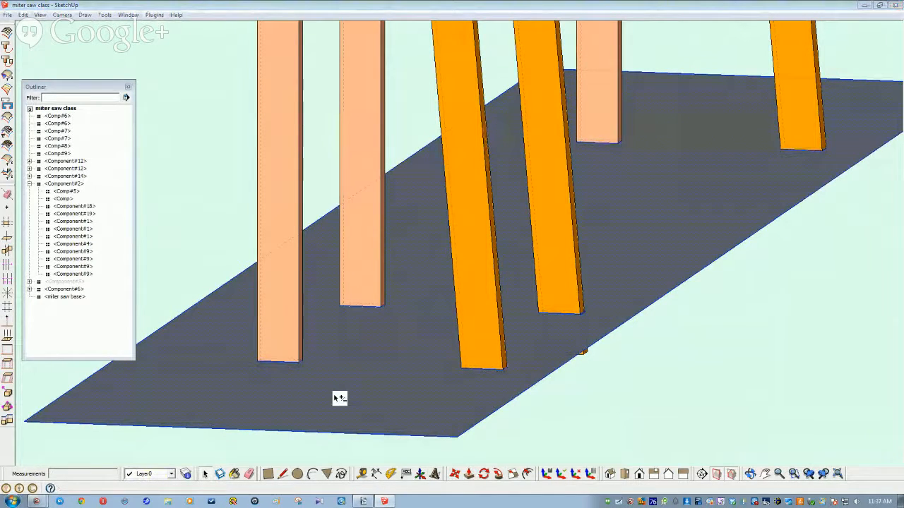
key("g")
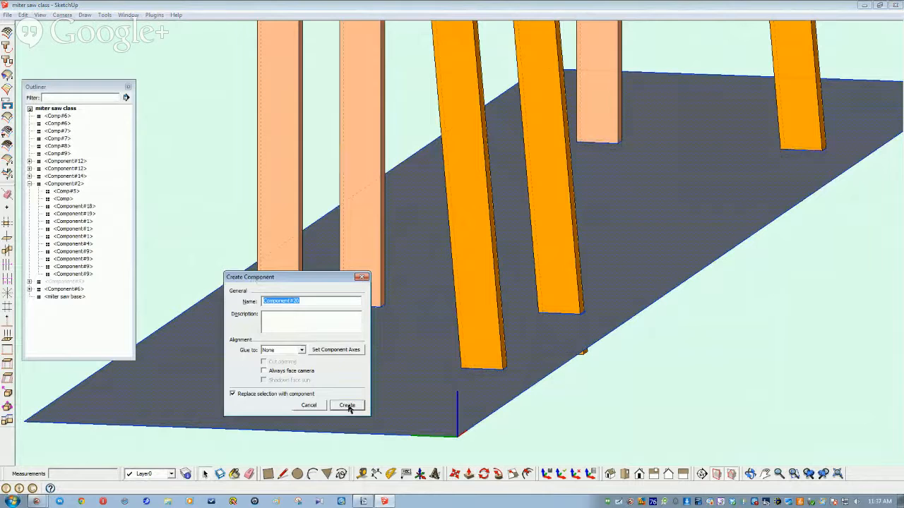
left_click(347, 405)
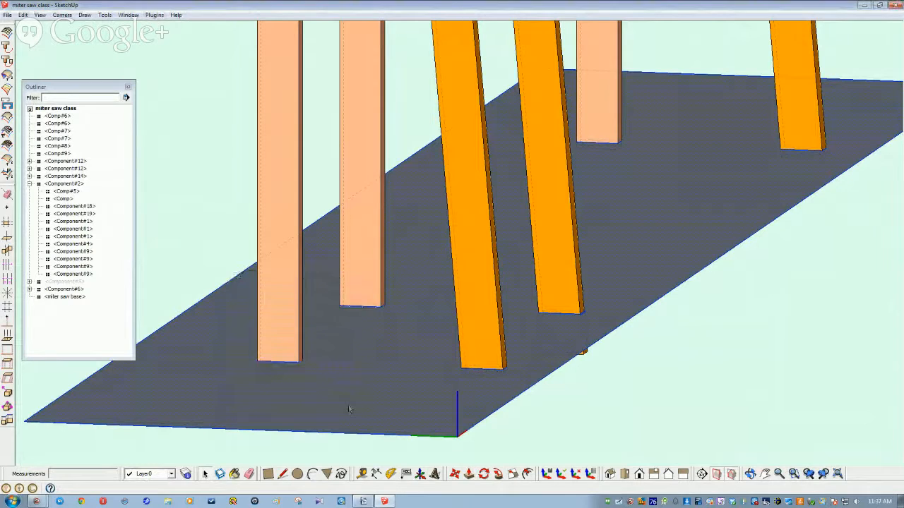
Step: Restore the floor plane and select three legs together with the floor
right_click(182, 389)
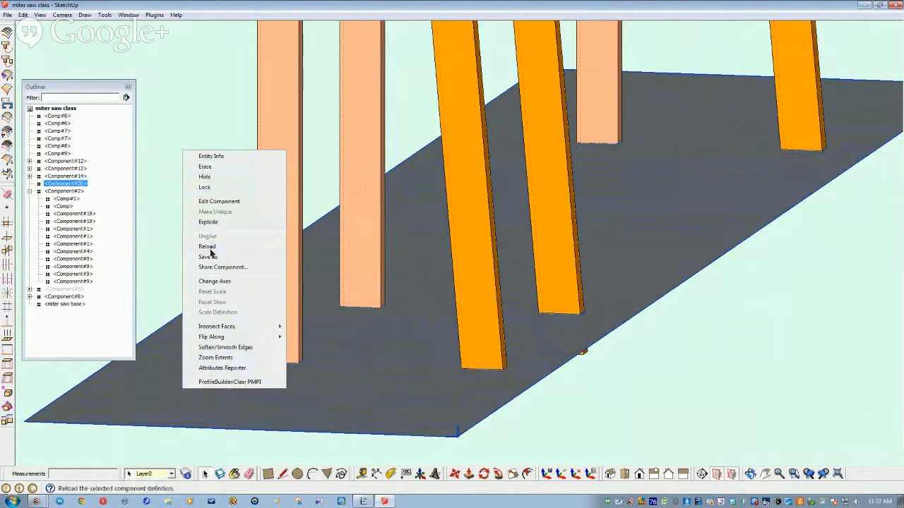
left_click(205, 176)
scroll(279, 349, "down", 6)
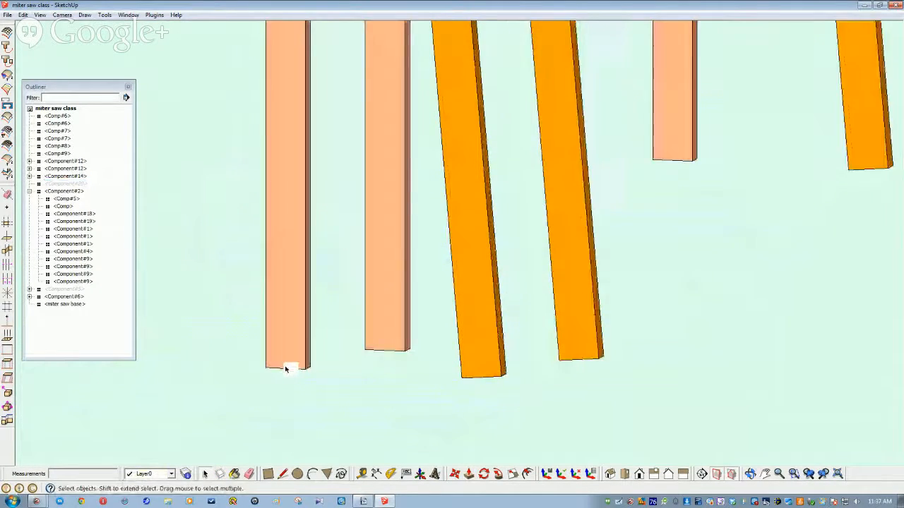
left_click(289, 360)
middle_click_drag(214, 343, 216, 446)
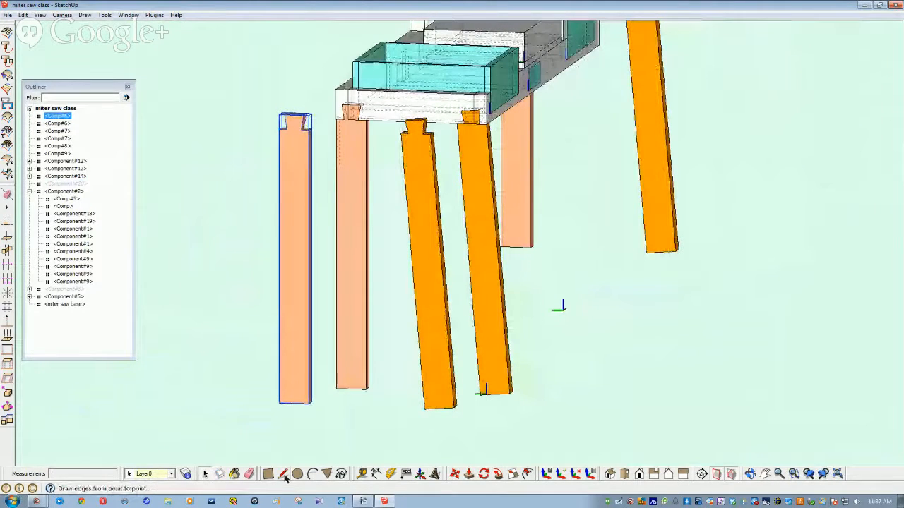
key("ctrl+z")
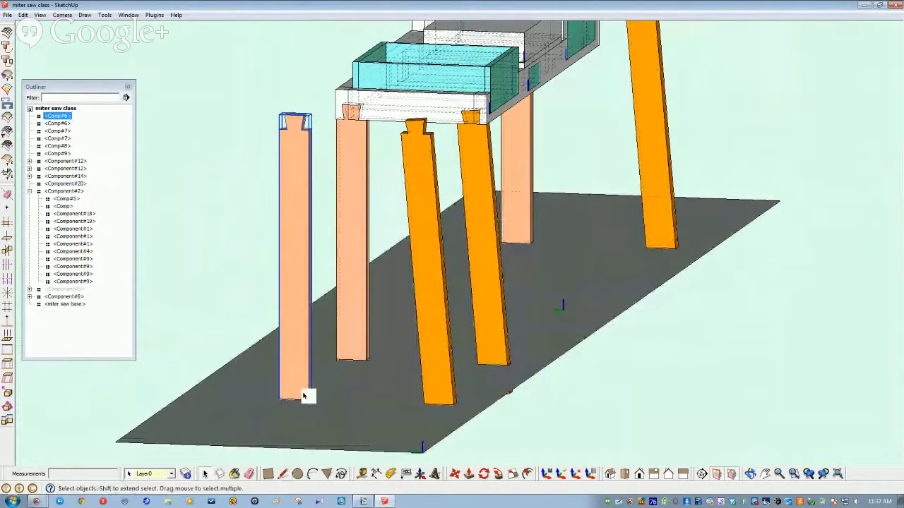
left_click(429, 344, "shift")
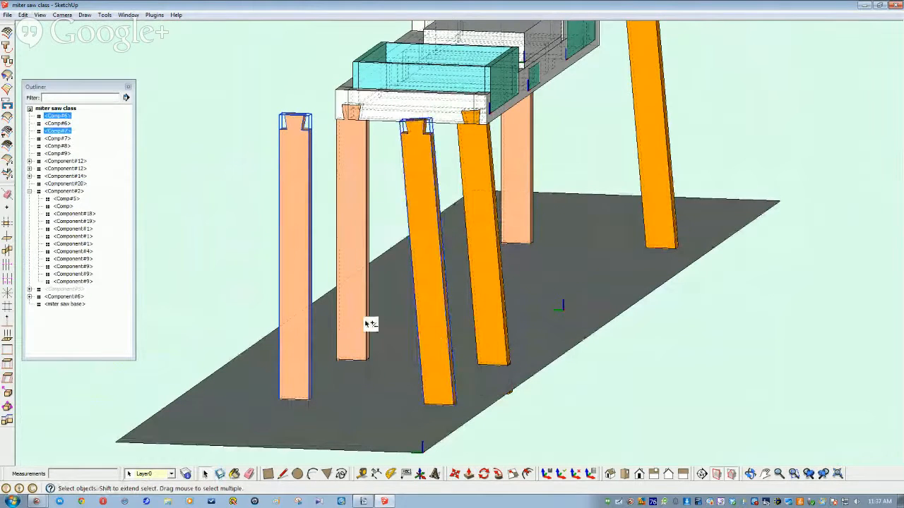
left_click(364, 324, "shift")
left_click(485, 324, "shift")
left_click(388, 420, "shift")
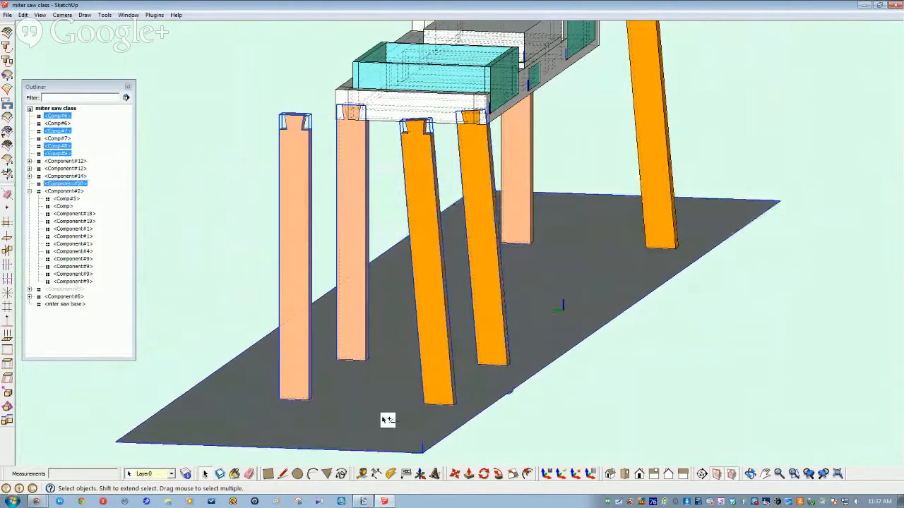
Step: Intersect the selected legs with the floor via Intersect Faces > With Model
left_click(22, 15)
mouse_move(67, 224)
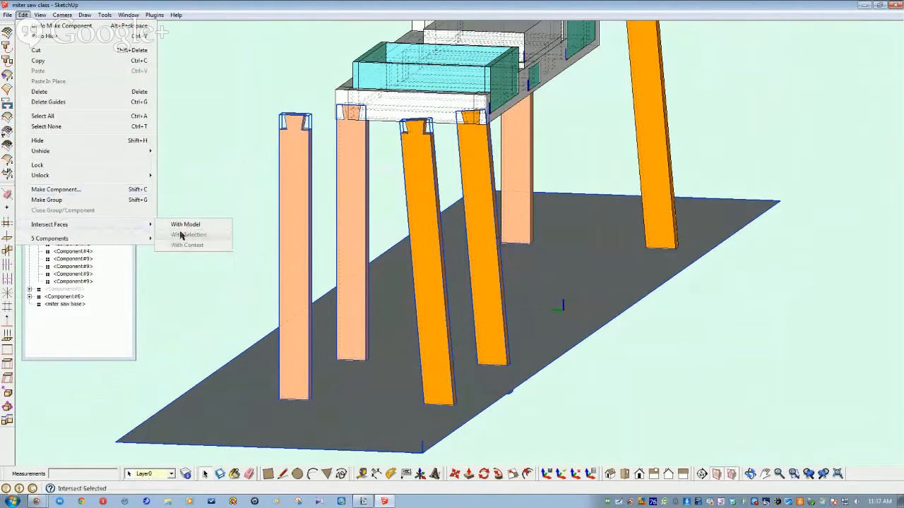
left_click(181, 227)
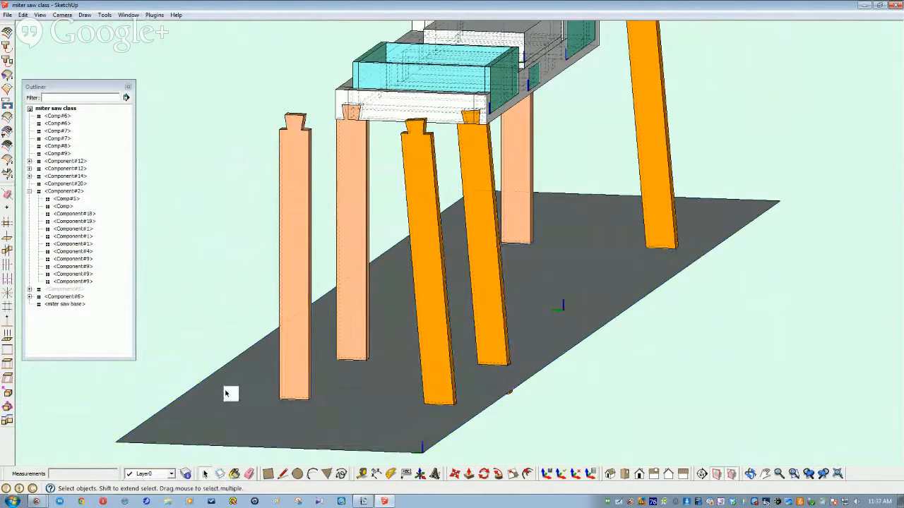
Step: Hide the floor plane to reveal the cut lines across the leg bottoms
left_click(228, 393)
right_click(227, 393)
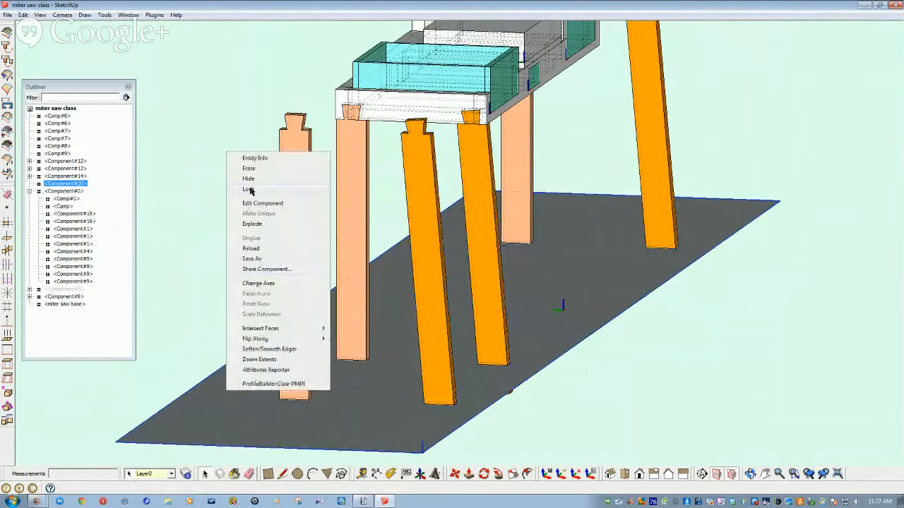
left_click(248, 179)
scroll(306, 428, "up", 10)
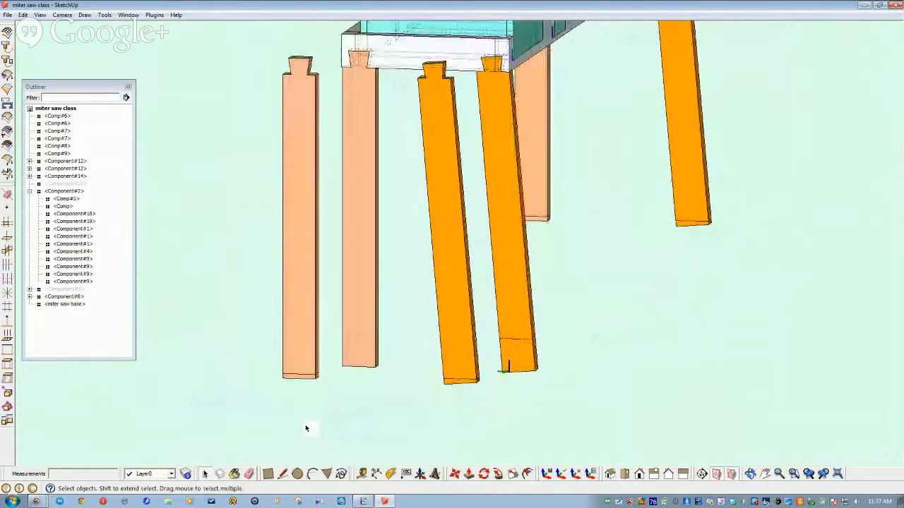
scroll(306, 427, "down", 10)
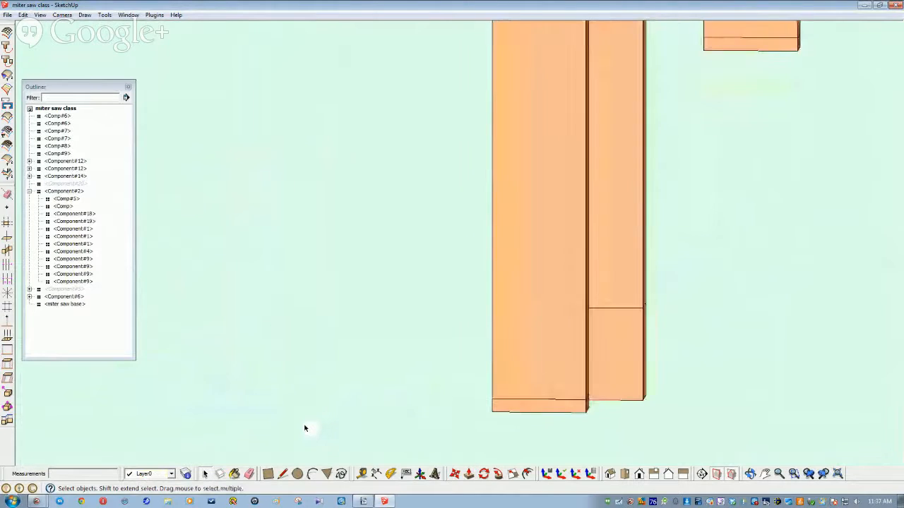
scroll(285, 415, "up", 10)
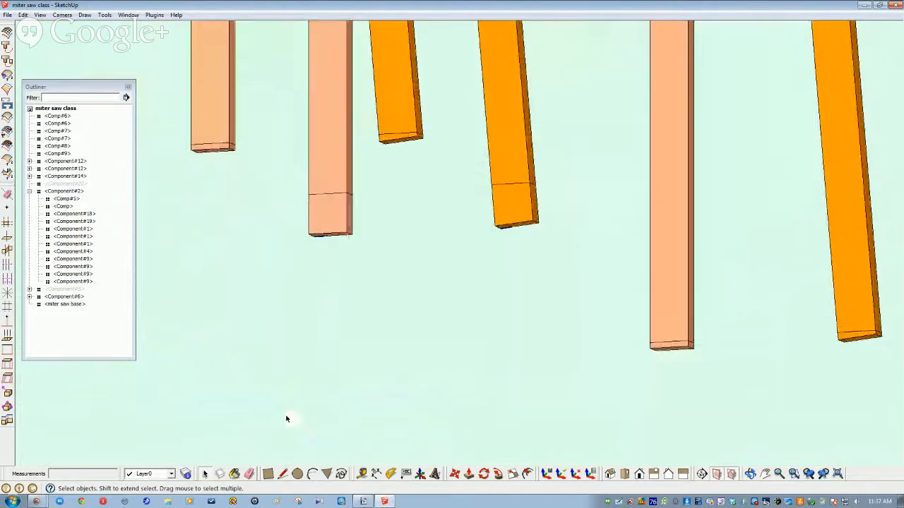
scroll(353, 355, "up", 4)
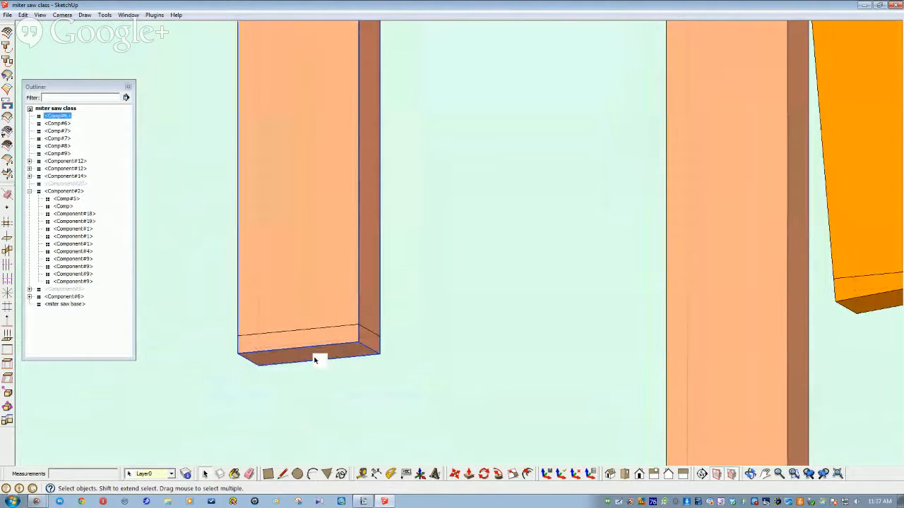
Step: In the first pale leg, push the bottom face up to the floor-level cut line
double_click(314, 360)
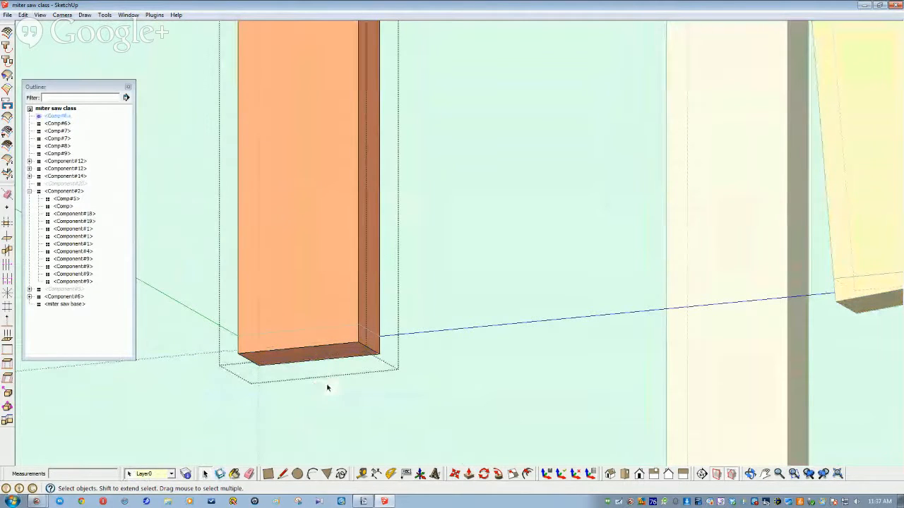
scroll(366, 339, "up", 2)
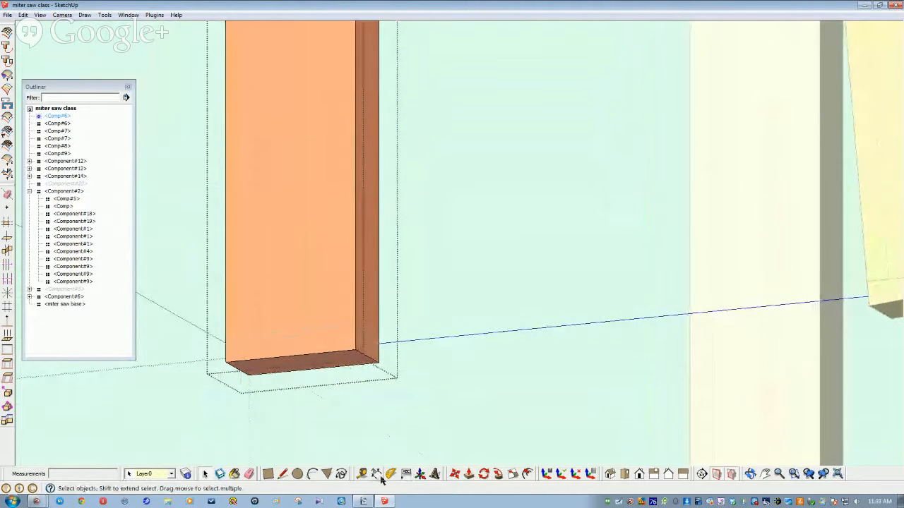
left_click(468, 473)
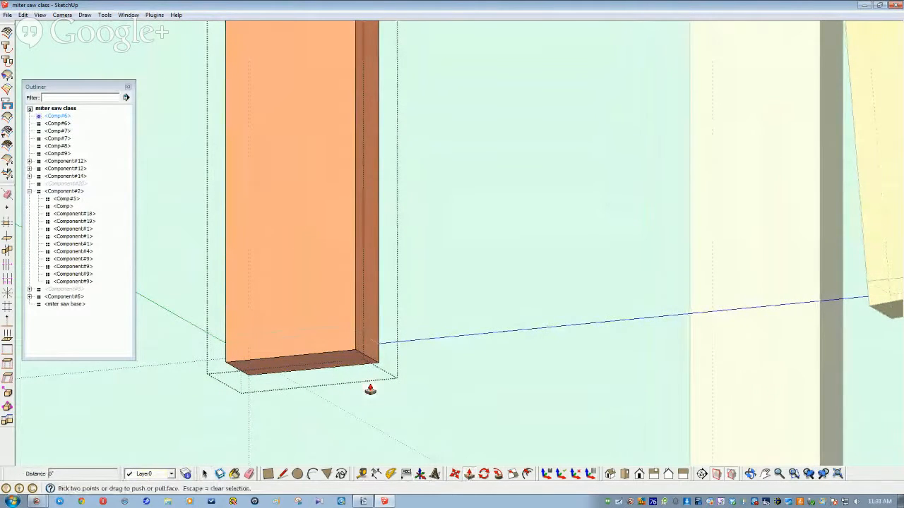
scroll(364, 387, "up", 3)
left_click(365, 379)
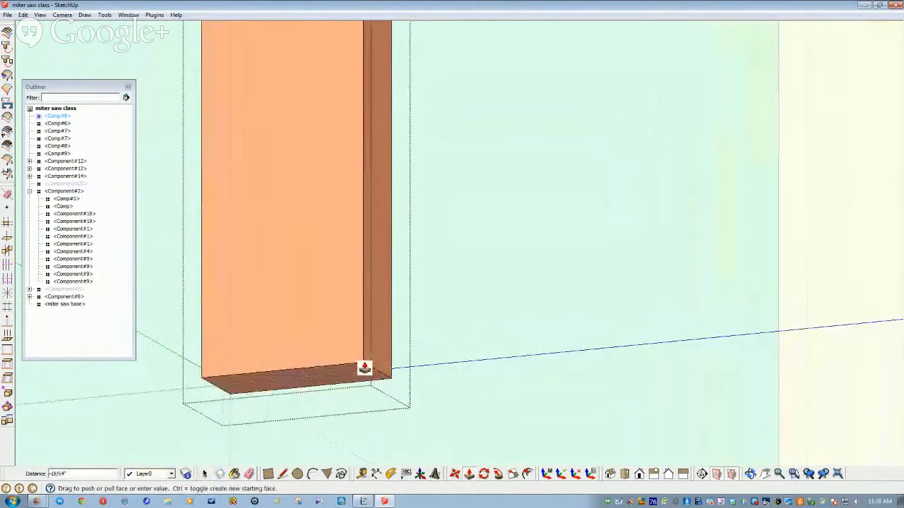
left_click(365, 356)
scroll(365, 357, "down", 3)
scroll(378, 457, "down", 6)
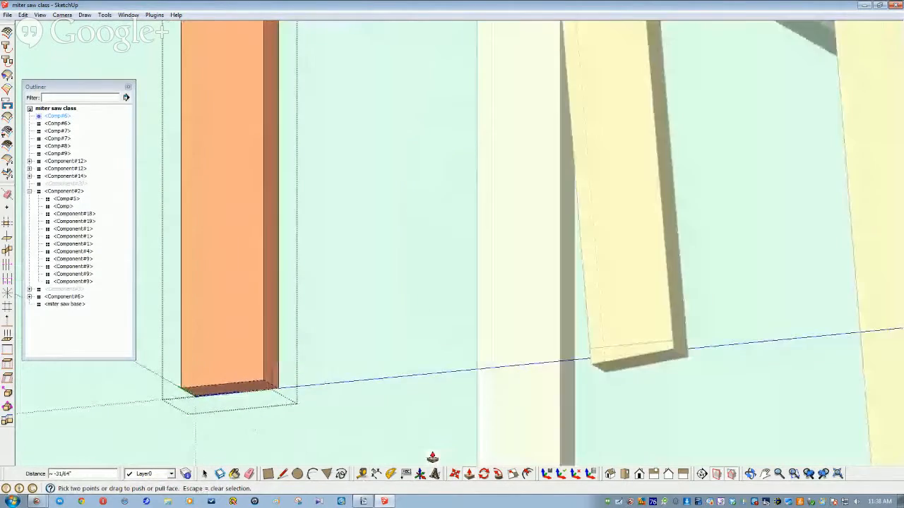
middle_click_drag(573, 437, 441, 384)
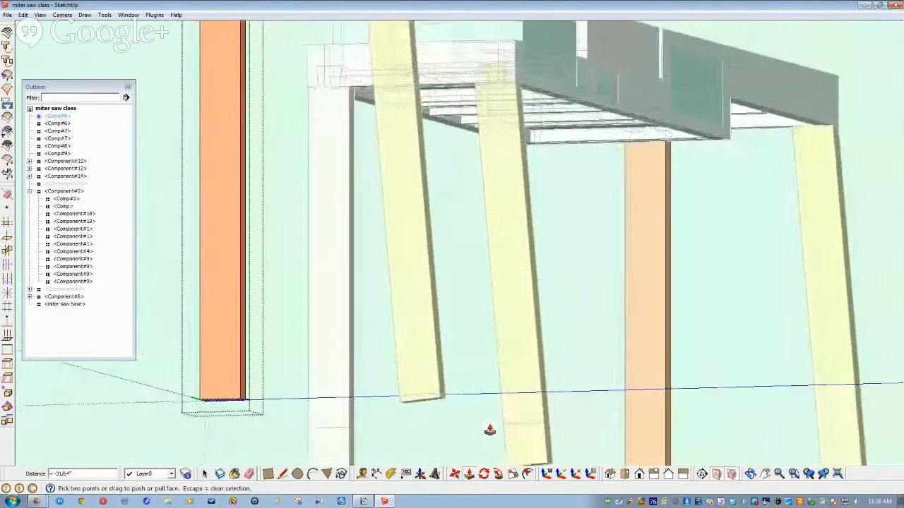
scroll(452, 396, "up", 3)
middle_click_drag(468, 417, 539, 436)
Step: Raise the next leg's bottom face up to its floor cut line
key("space")
left_click(487, 365)
scroll(512, 419, "up", 3)
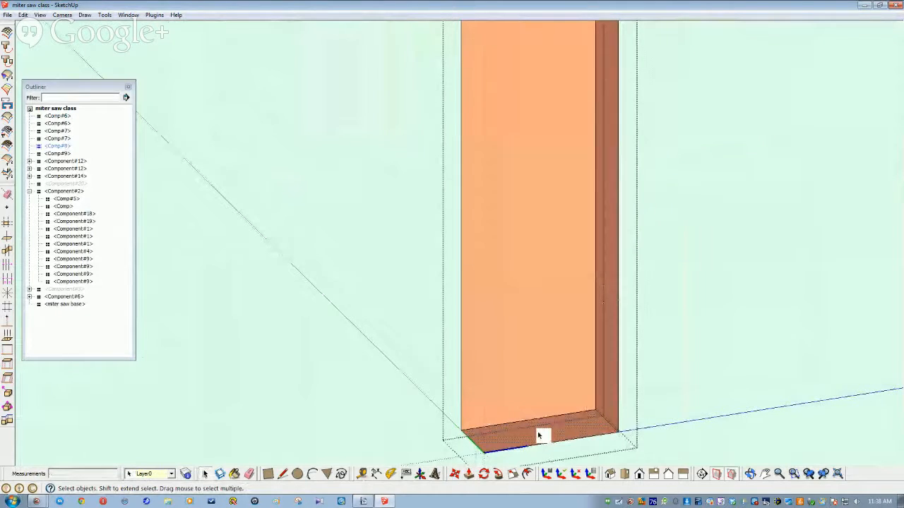
left_click(469, 474)
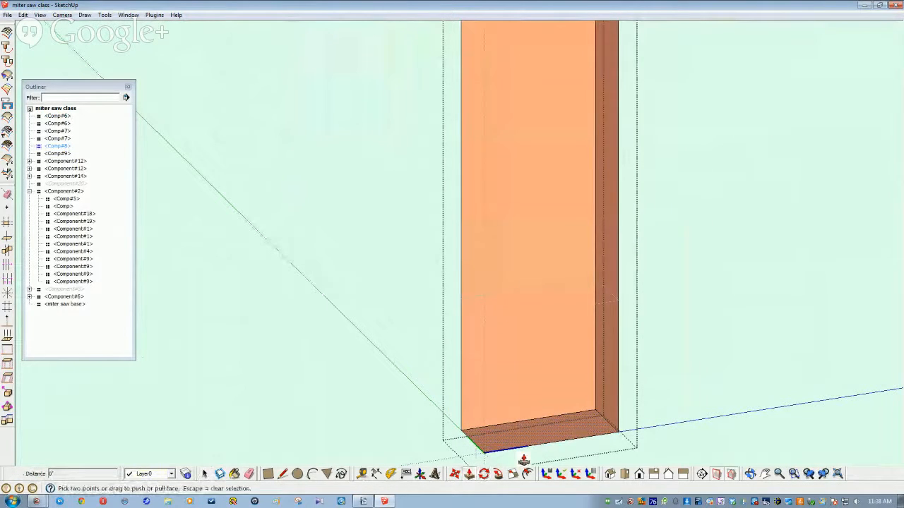
left_click(593, 413)
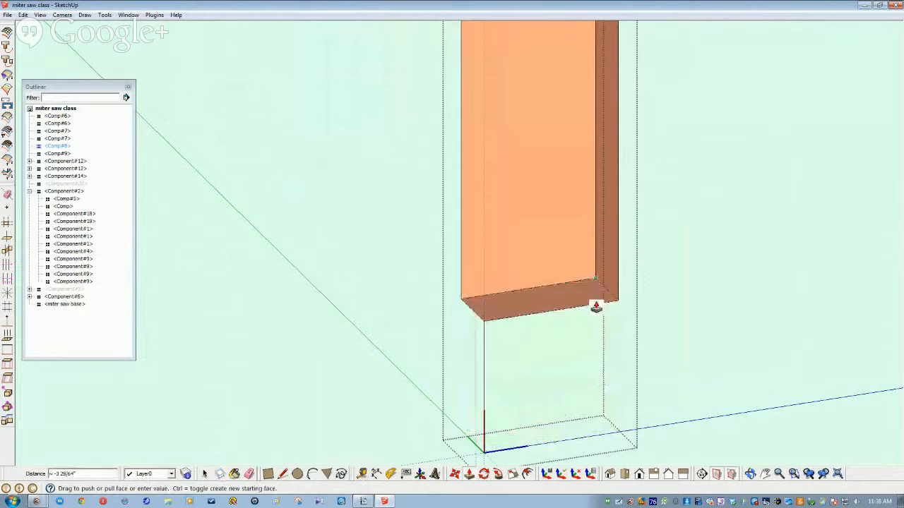
left_click(595, 283)
key("space")
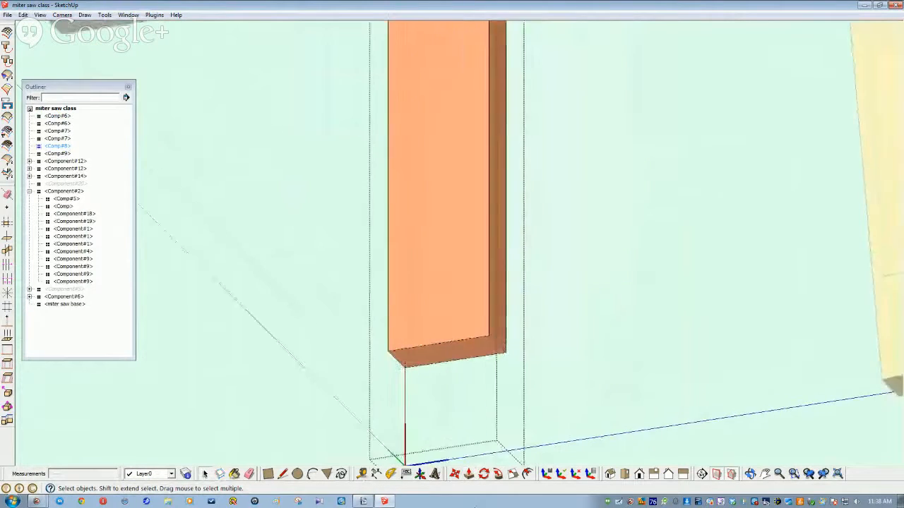
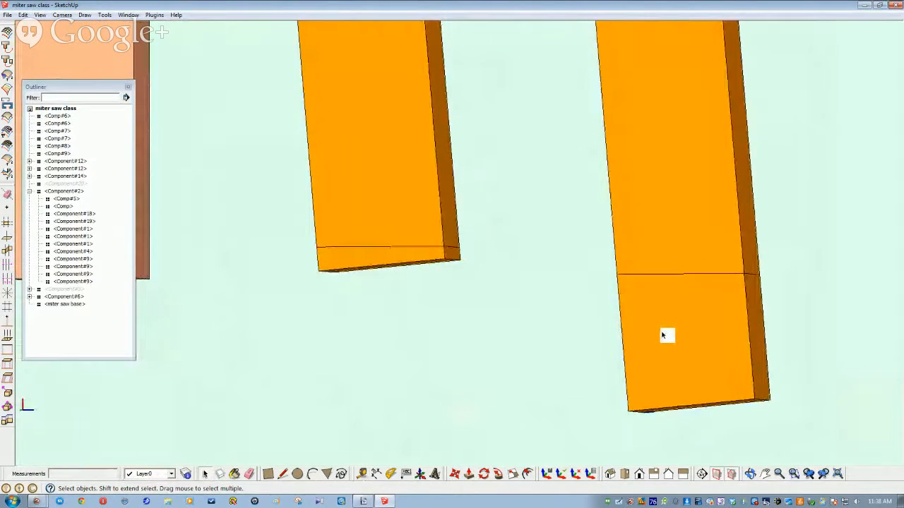
Step: Push the orange leg's bottom face up to a new height
left_click(712, 389)
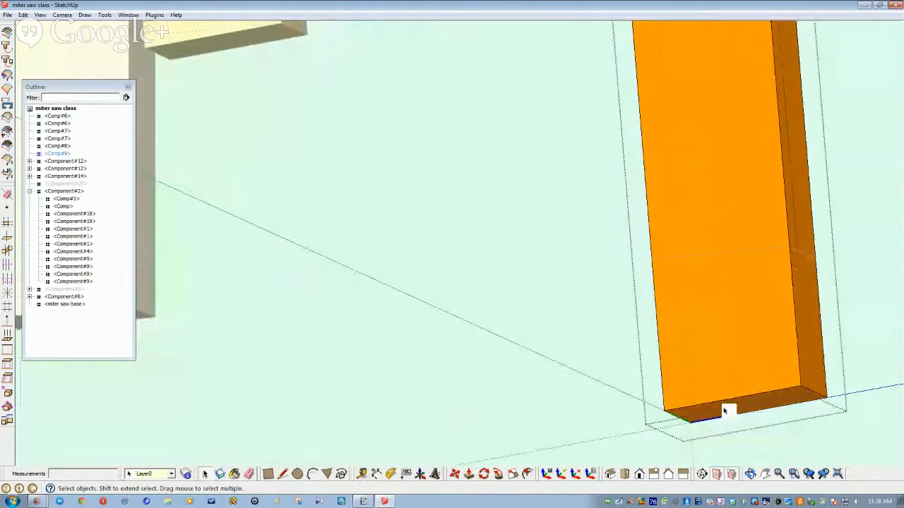
left_click(466, 478)
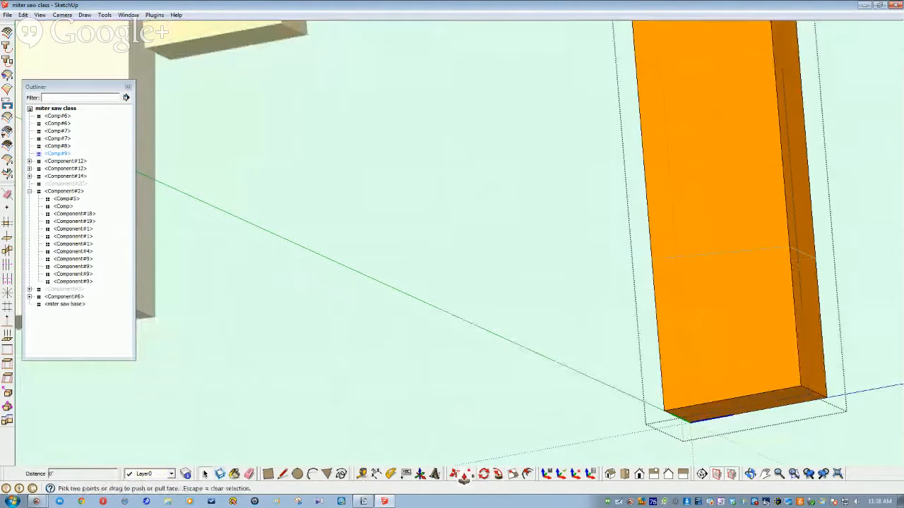
left_click(802, 383)
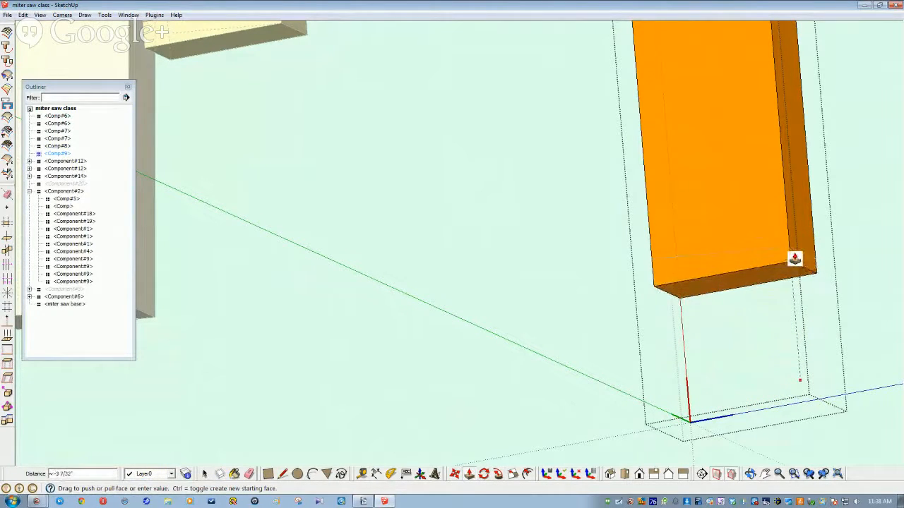
left_click(713, 332)
key("space")
Step: Draw cut lines around every face of the orange leg near its foot
left_click(751, 338)
middle_click_drag(695, 346, 533, 395)
key("l")
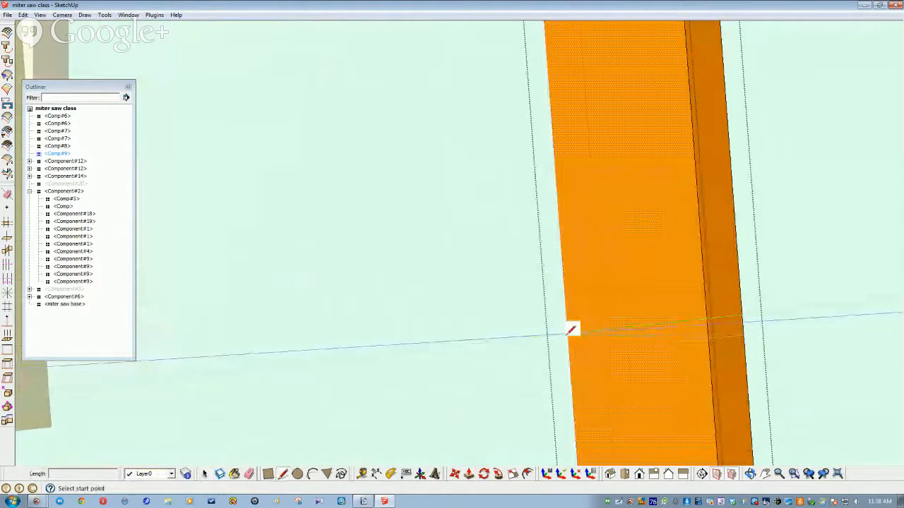
left_click(568, 333)
left_click(708, 339)
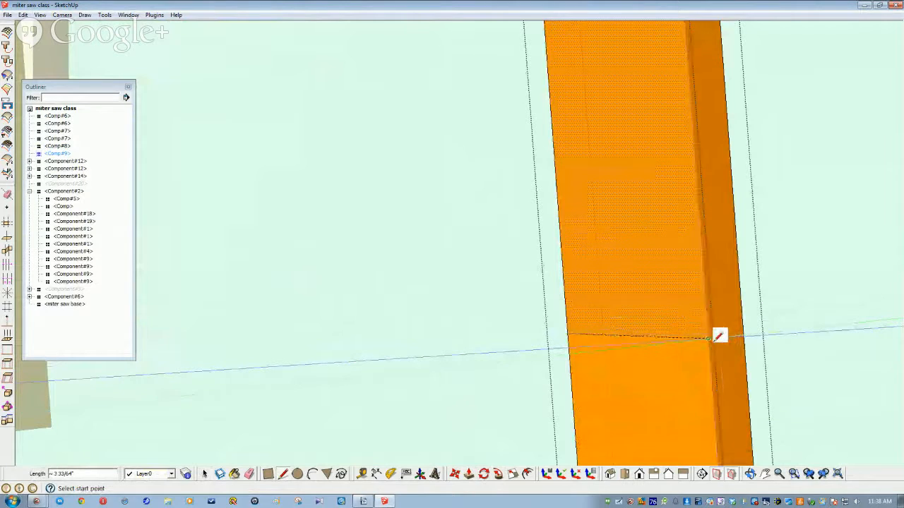
left_click(708, 339)
left_click(747, 330)
middle_click_drag(746, 329, 467, 417)
left_click(461, 417)
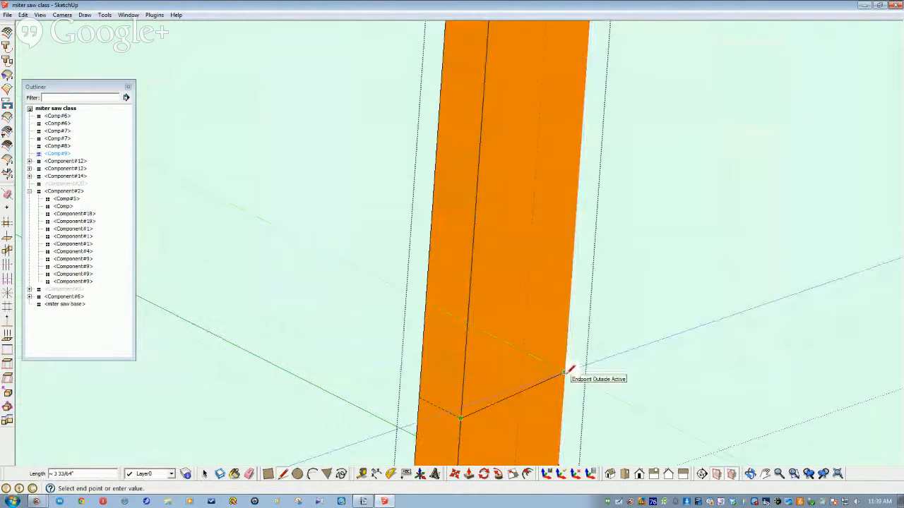
left_click(567, 373)
middle_click_drag(571, 368, 552, 386)
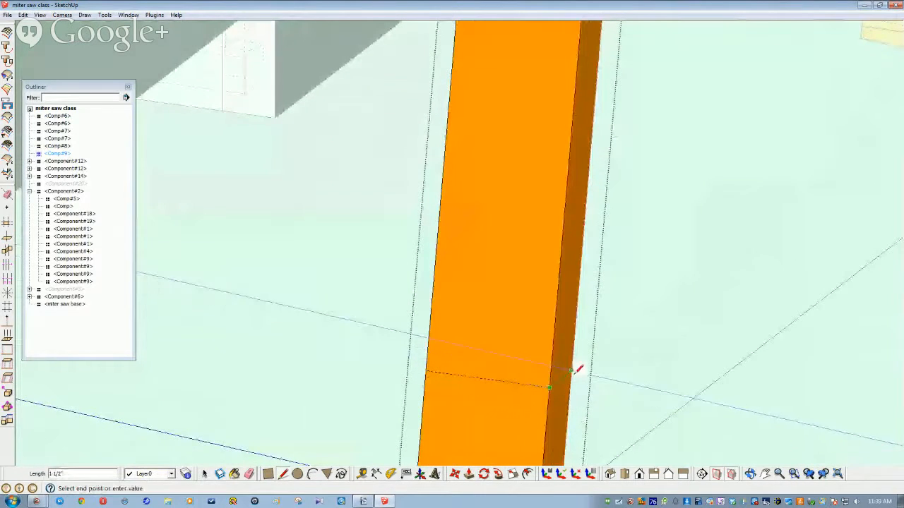
key("space")
Step: Delete the leg's lower section below the cut lines
middle_click_drag(521, 432, 569, 434)
left_click_drag(570, 433, 375, 389)
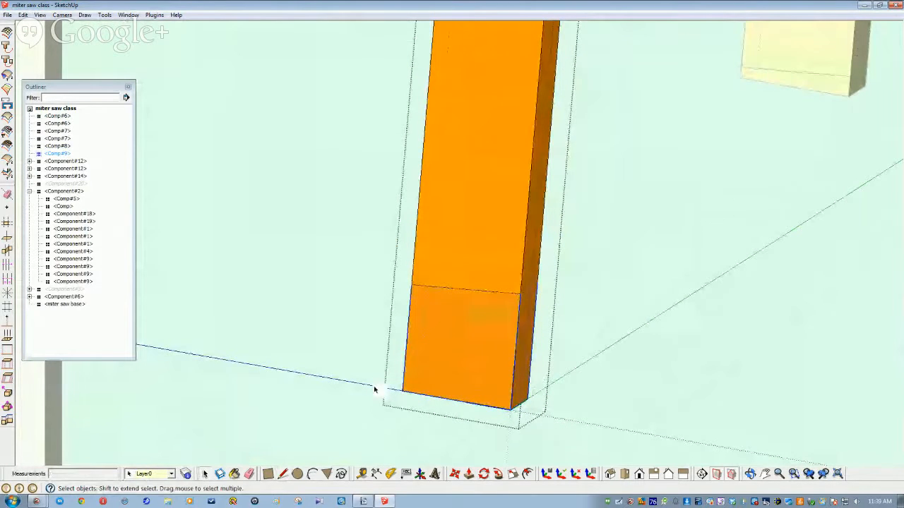
key("Delete")
scroll(456, 429, "up", 5)
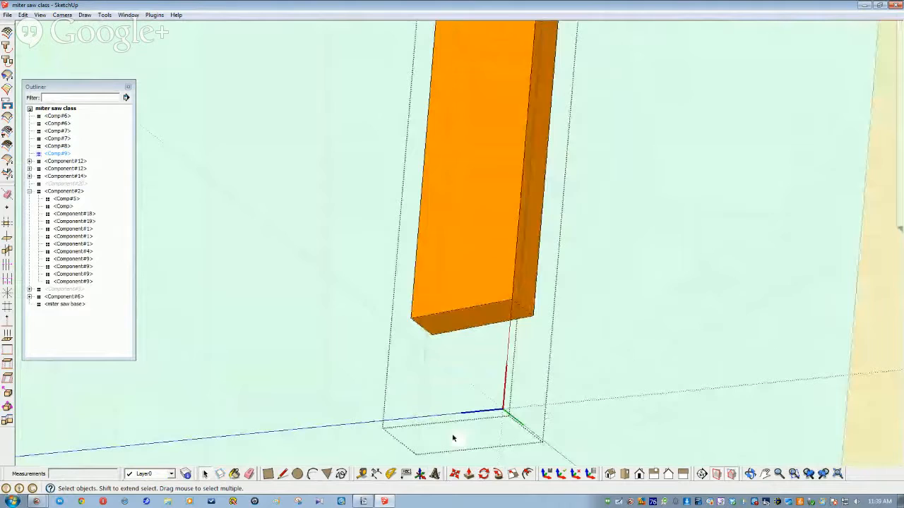
scroll(453, 438, "down", 4)
middle_click_drag(453, 439, 585, 413)
Step: Leave the leg, then unhide the top over the left legs and the ground plane
left_click(559, 392)
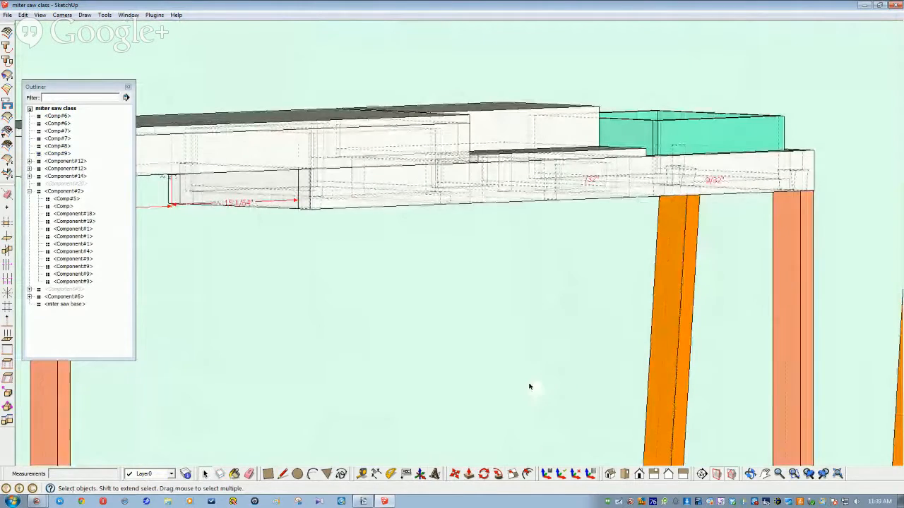
scroll(641, 404, "down", 8)
scroll(641, 406, "down", 10)
middle_click_drag(641, 406, 346, 367)
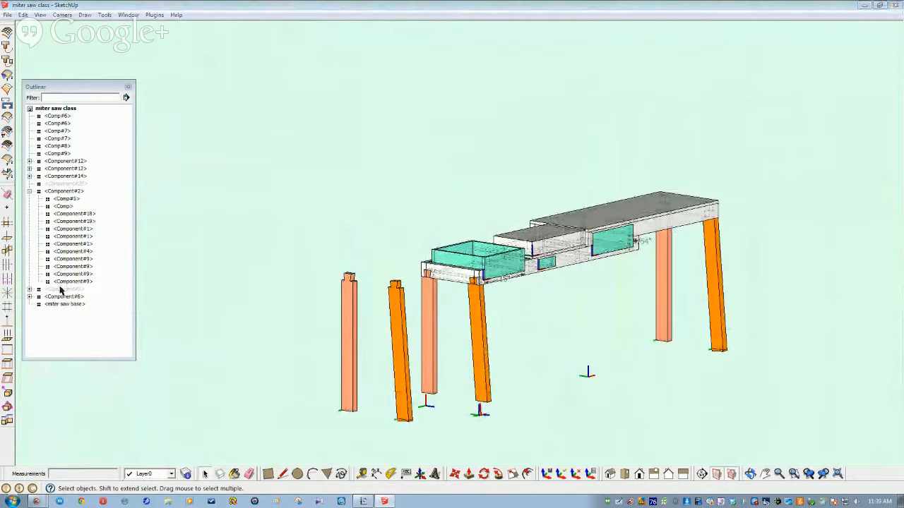
right_click(60, 290)
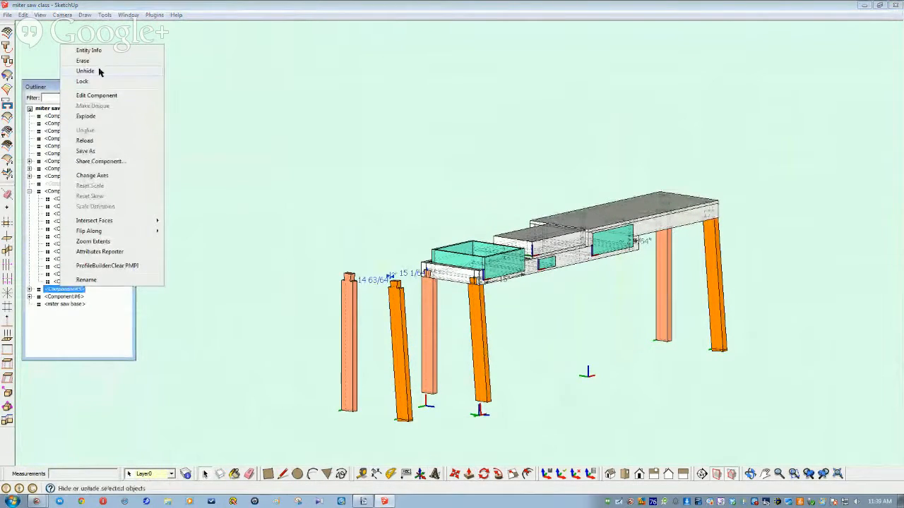
left_click(86, 72)
right_click(56, 184)
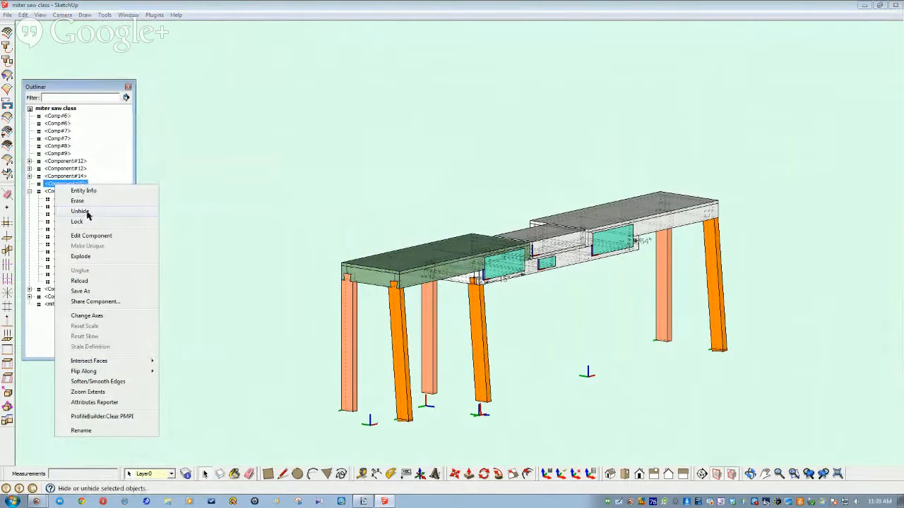
left_click(85, 211)
Step: Orbit around the stand to check all legs reach the ground plane
scroll(196, 253, "up", 4)
mouse_move(195, 254)
middle_mouse_down()
mouse_move(336, 307)
mouse_move(328, 323)
mouse_move(320, 317)
middle_mouse_up()
scroll(320, 318, "down", 1)
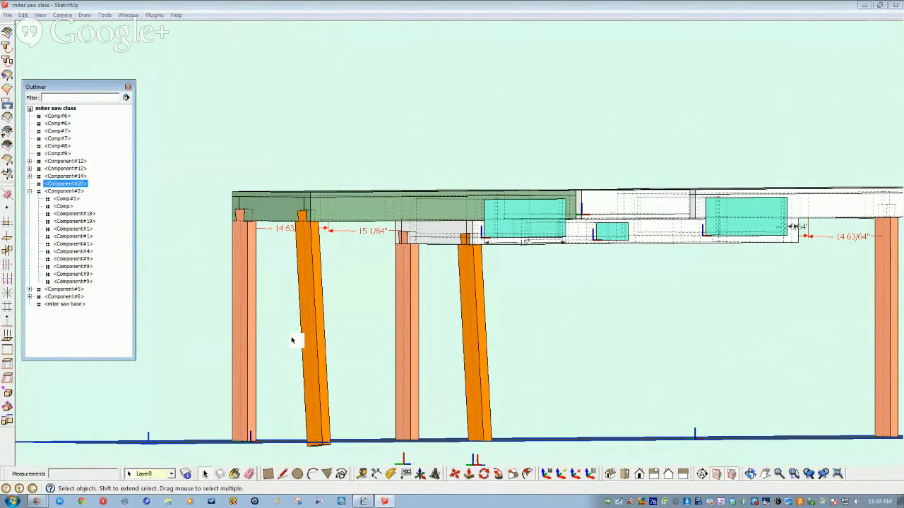
middle_click_drag(291, 340, 400, 350)
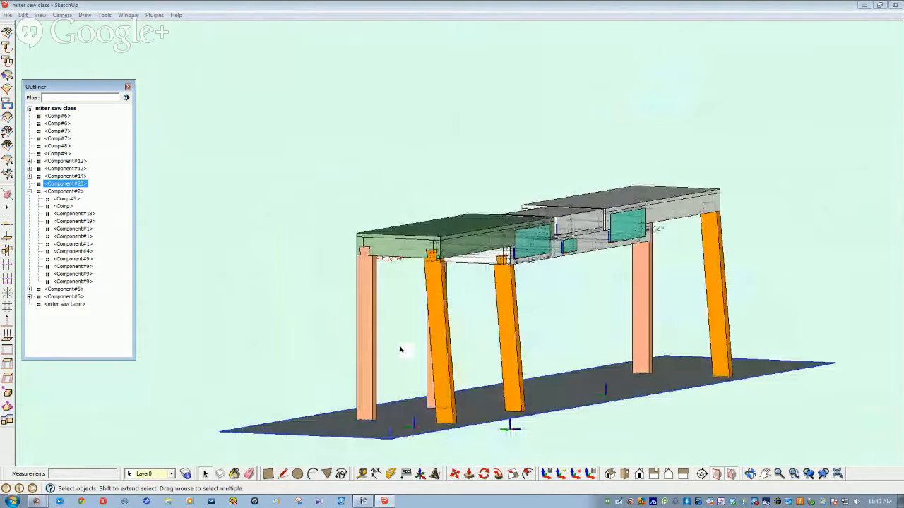
scroll(400, 350, "up", 3)
middle_click_drag(347, 343, 275, 337)
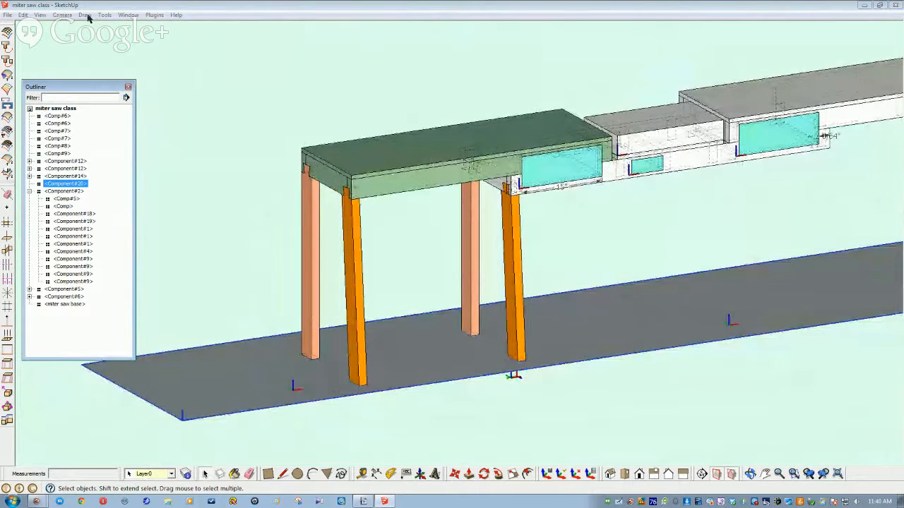
Step: Use the Input Board plugin to make a 25 × 3.5 × 1.5 board
left_click(85, 15)
left_click(107, 171)
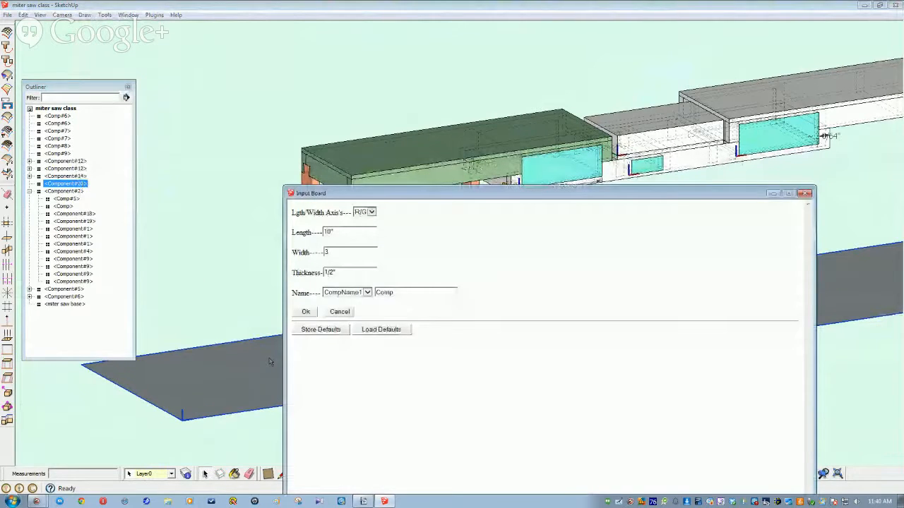
double_click(335, 231)
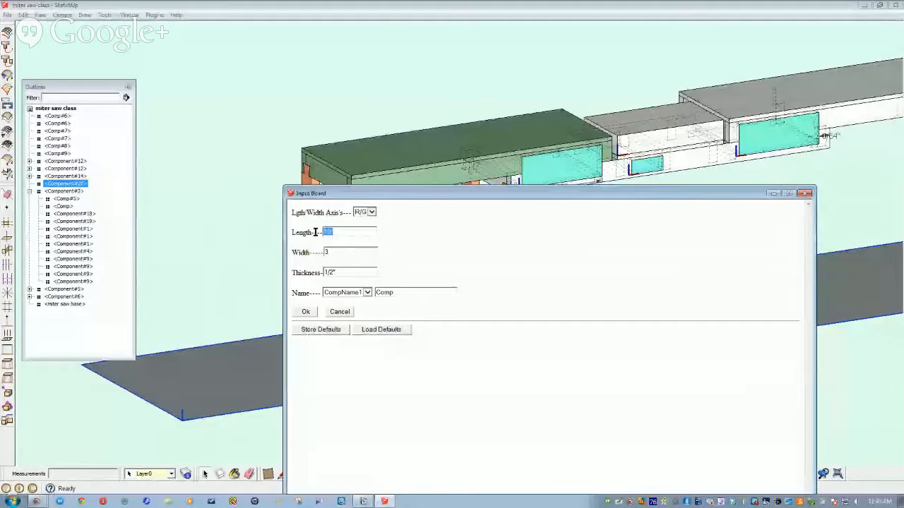
type("25")
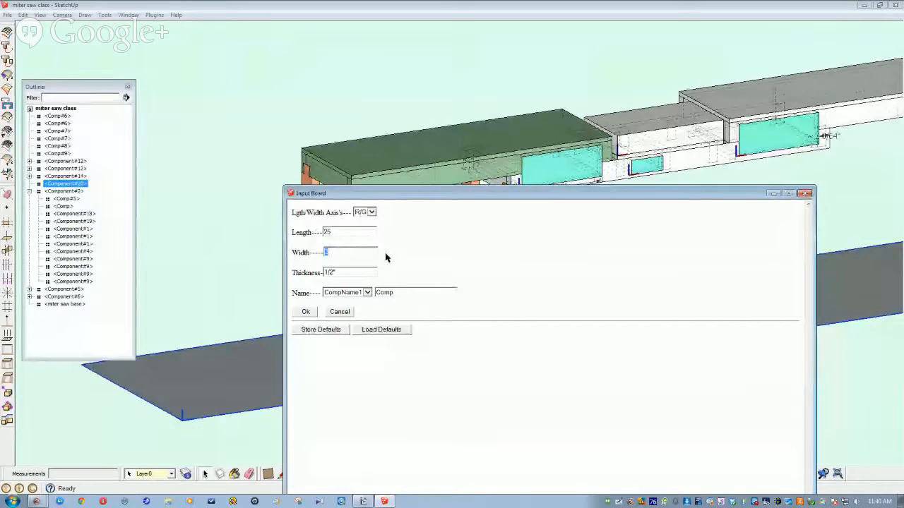
type("3.5")
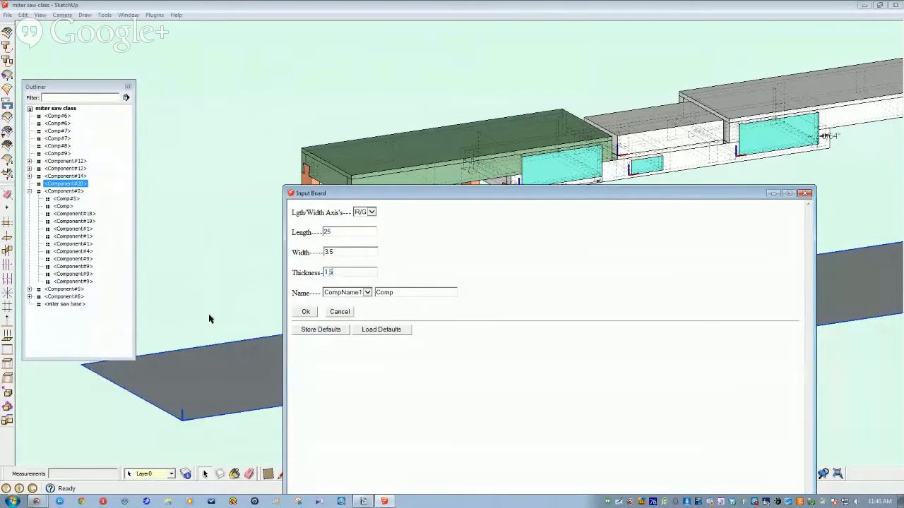
key("Return")
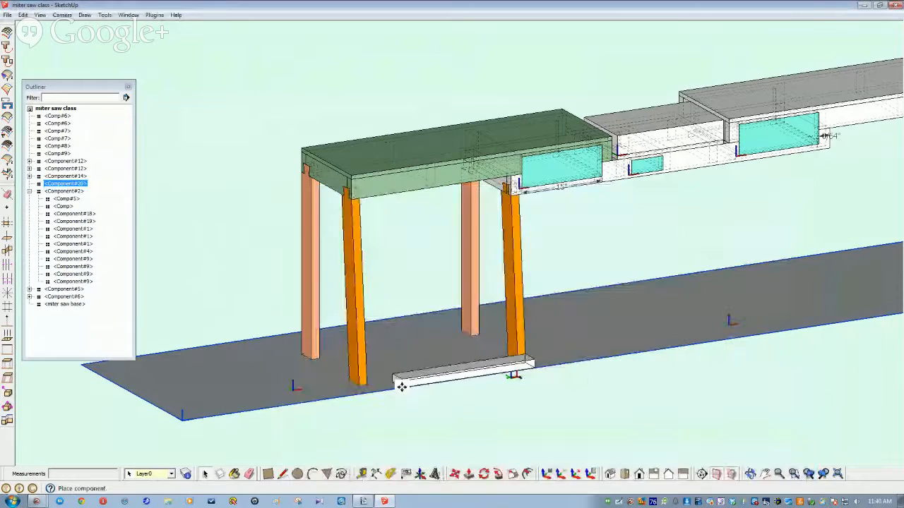
Step: Drop the new board beside the legs' feet and rotate it up onto its edge
left_click(419, 432)
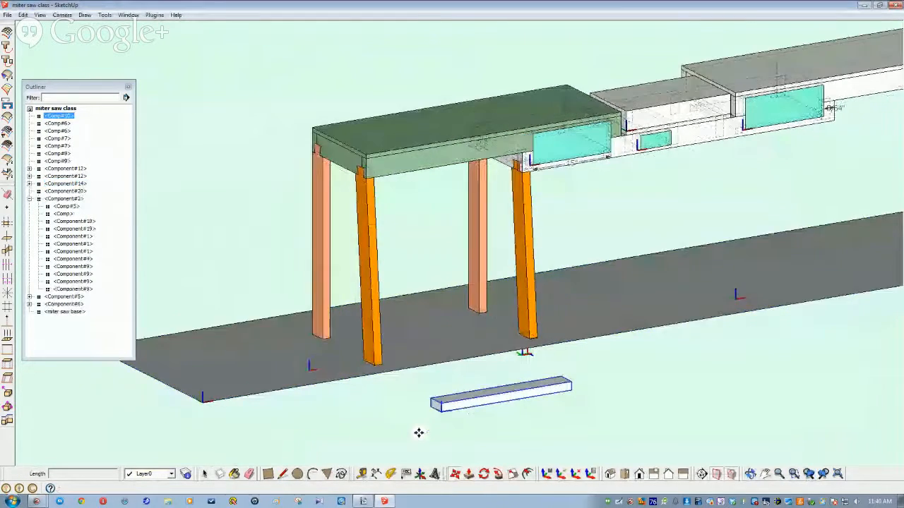
scroll(413, 420, "up", 4)
middle_click_drag(416, 410, 539, 400)
left_click(484, 474)
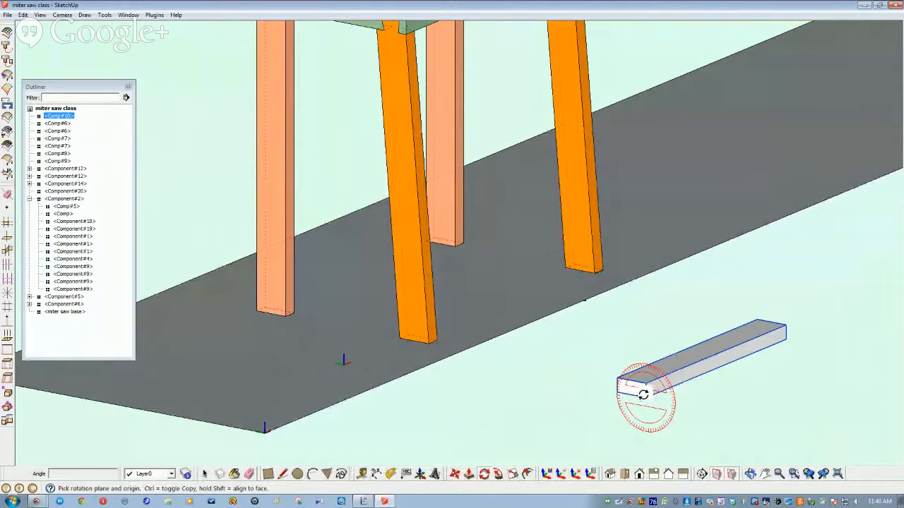
left_click_drag(642, 395, 618, 392)
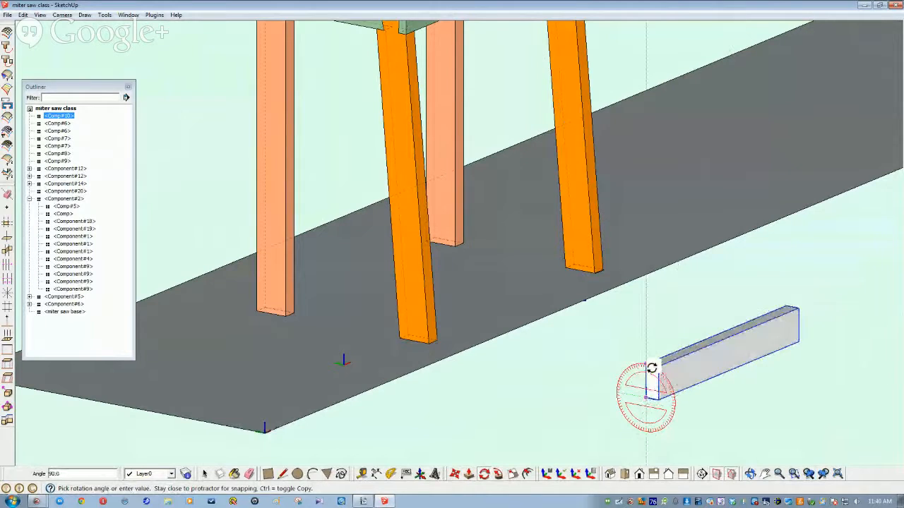
left_click(646, 365)
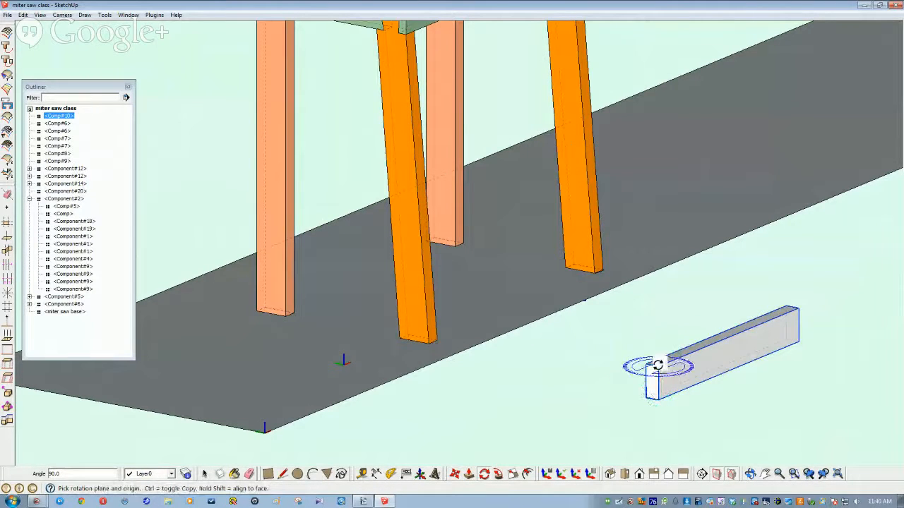
Step: Rotate the board parallel to the leg row and inspect it from below
left_click(727, 333)
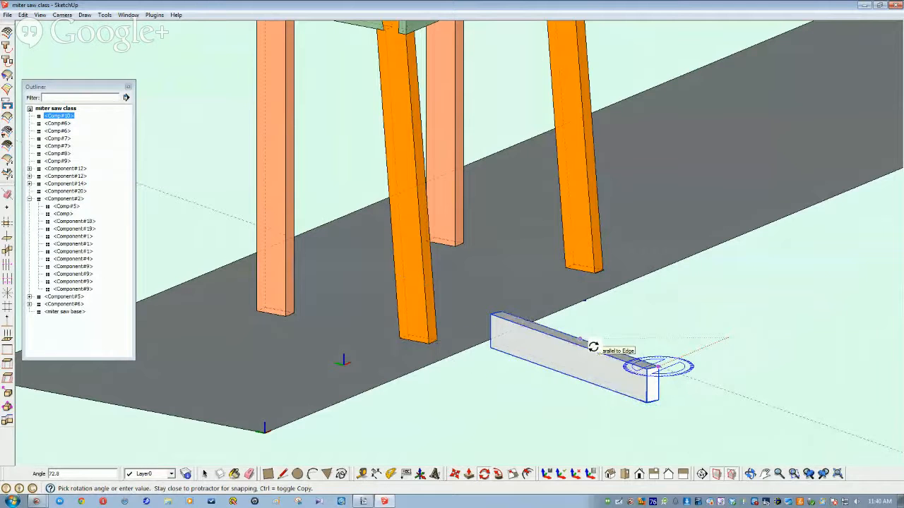
left_click(590, 347)
key("space")
middle_click_drag(591, 406, 583, 407)
scroll(517, 406, "up", 3)
middle_click_drag(516, 406, 581, 380)
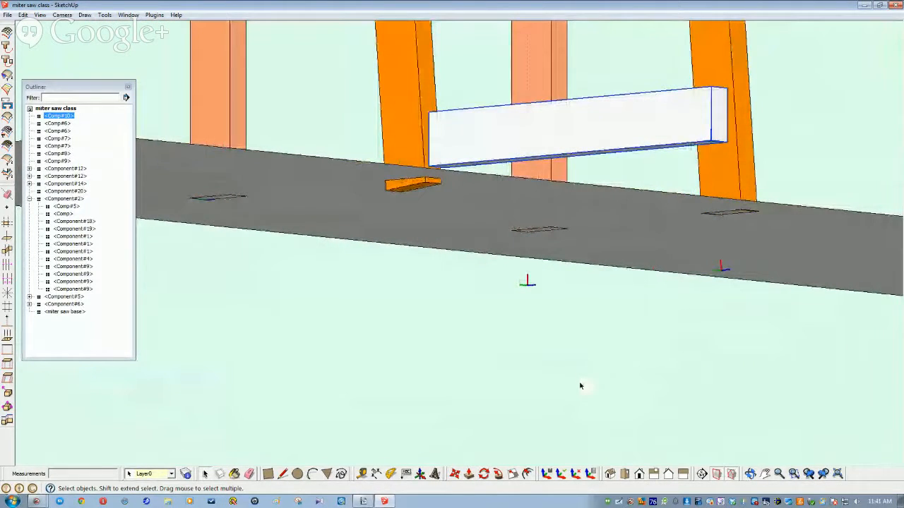
middle_click_drag(580, 385, 411, 439)
Step: Open the small orange block for editing, then leave it again
left_click(298, 344)
double_click(297, 347)
scroll(317, 361, "down", 4)
scroll(317, 361, "up", 5)
left_click(457, 424)
Step: Move the white board up 15 inches between the legs and deselect it
left_click(507, 326)
middle_click_drag(486, 367, 360, 405)
middle_click_drag(463, 406, 483, 450)
left_click(454, 473)
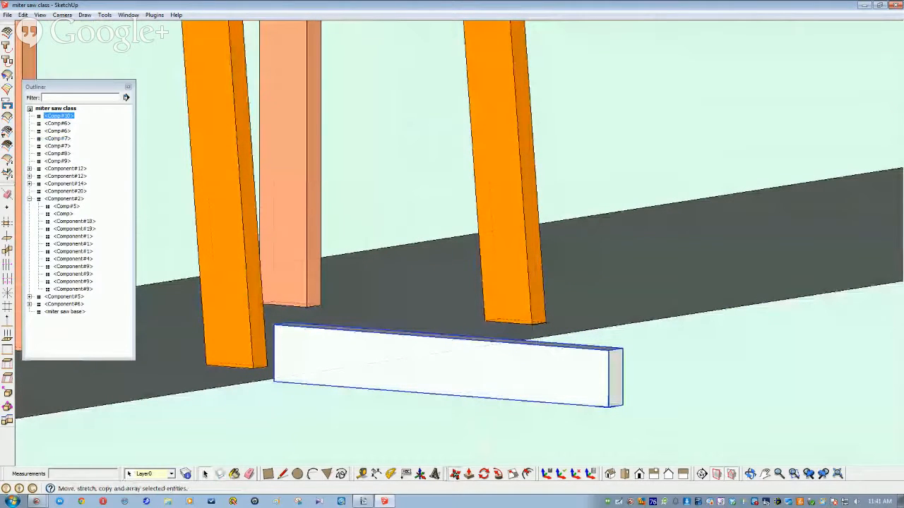
left_click(605, 351)
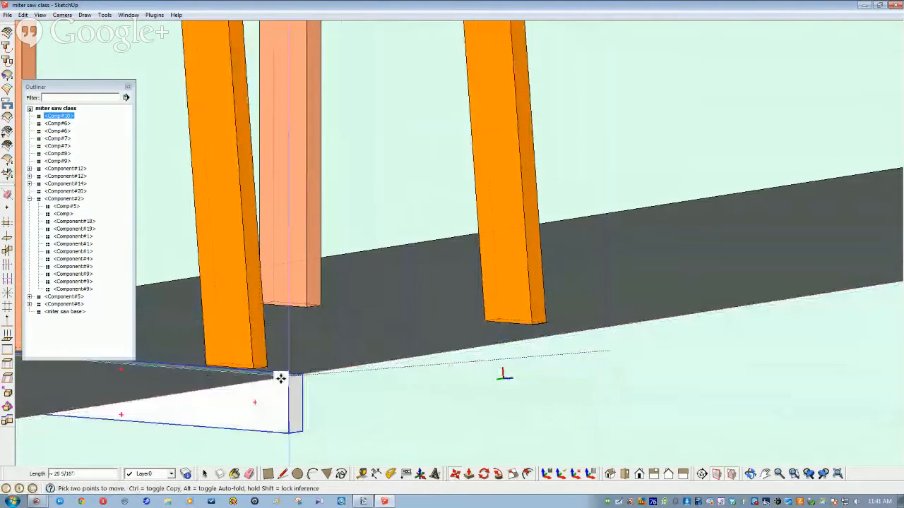
middle_click_drag(253, 376, 204, 317)
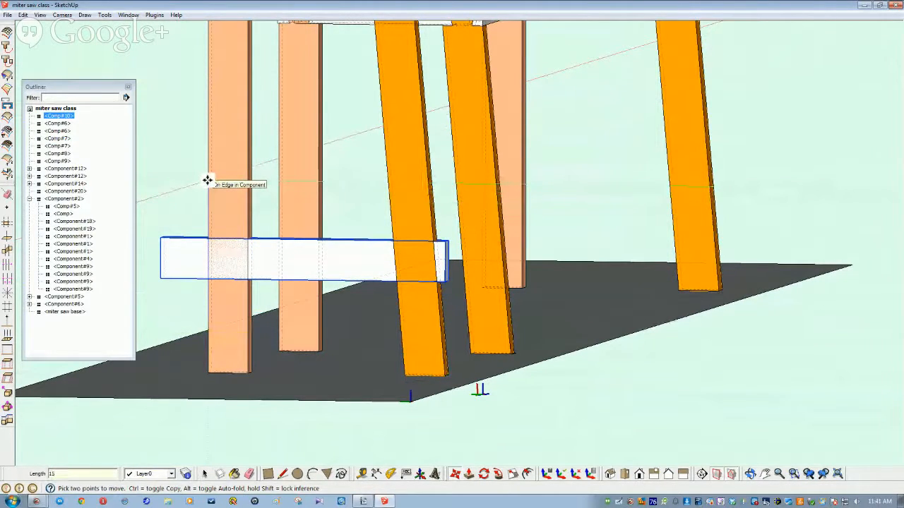
key("space")
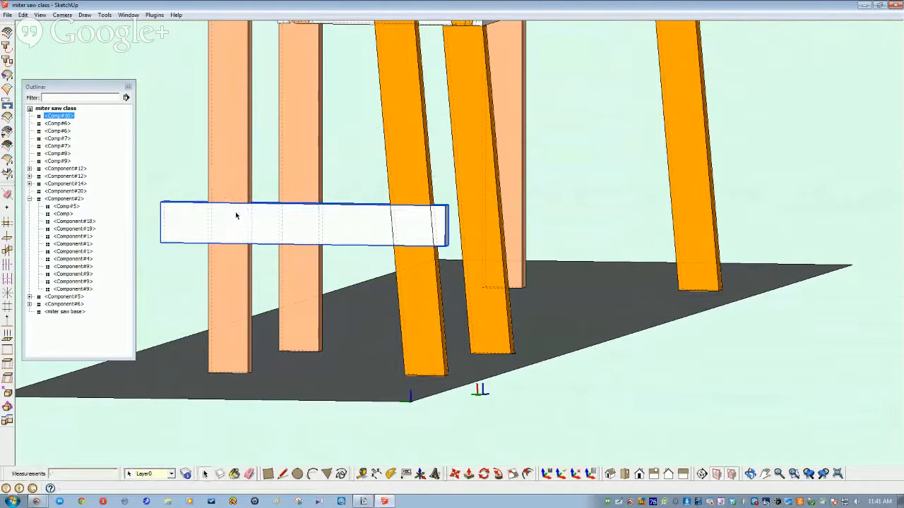
left_click(180, 174)
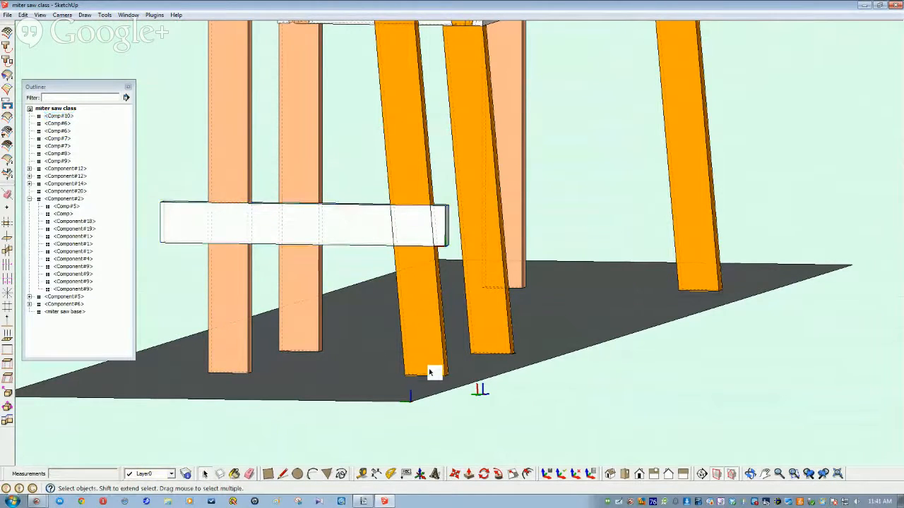
scroll(418, 374, "up", 4)
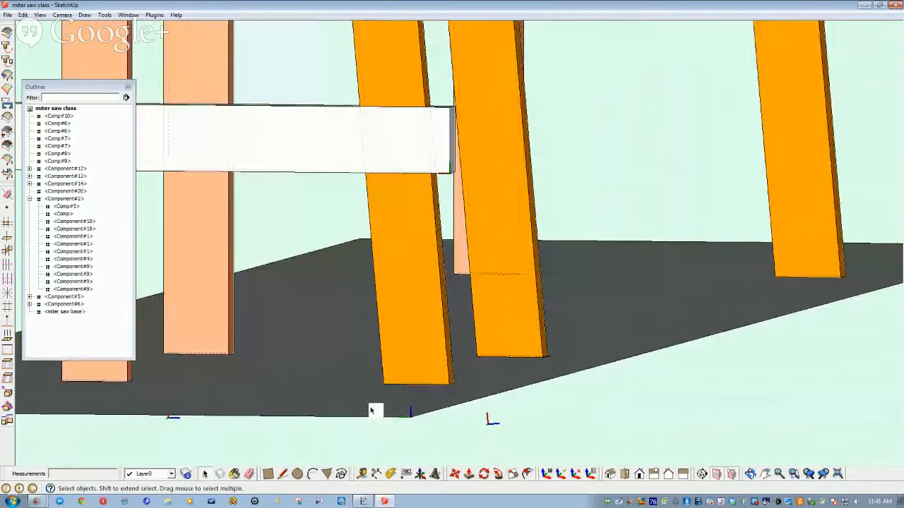
left_click(372, 411)
right_click(372, 410)
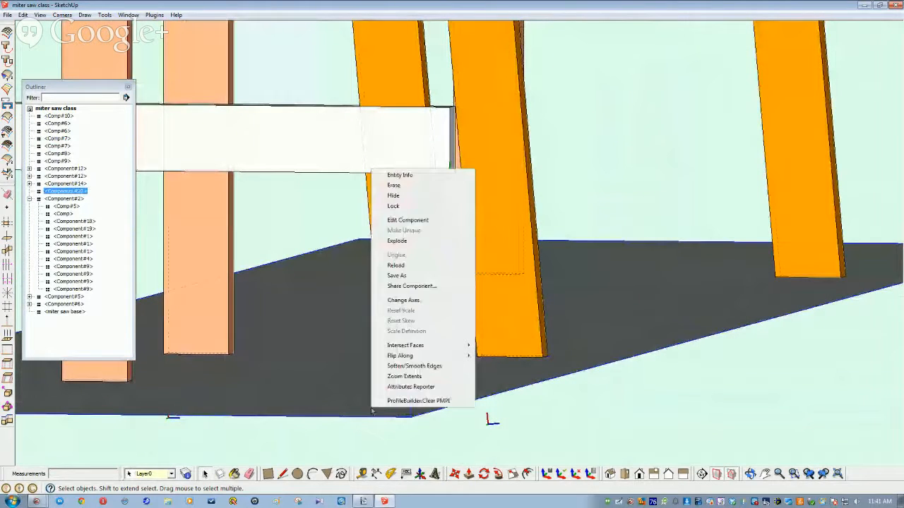
left_click(394, 196)
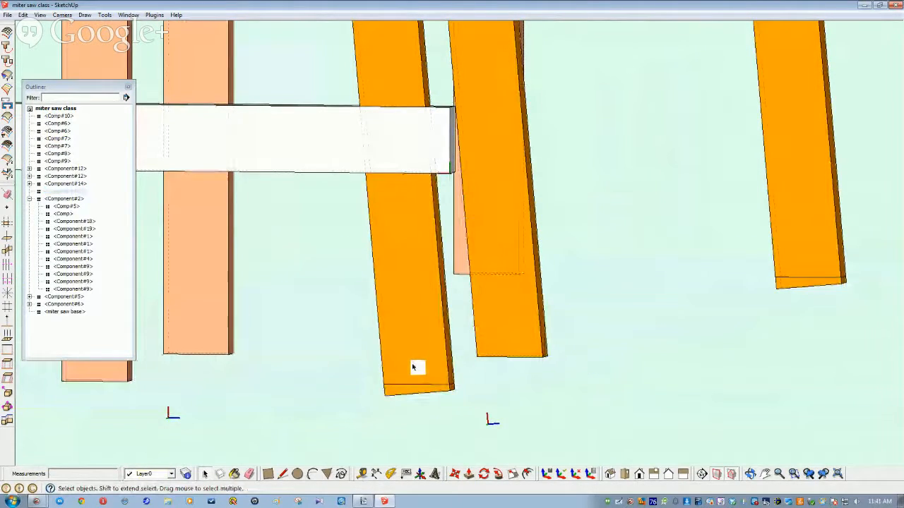
double_click(414, 368)
scroll(410, 377, "up", 4)
scroll(405, 386, "up", 5)
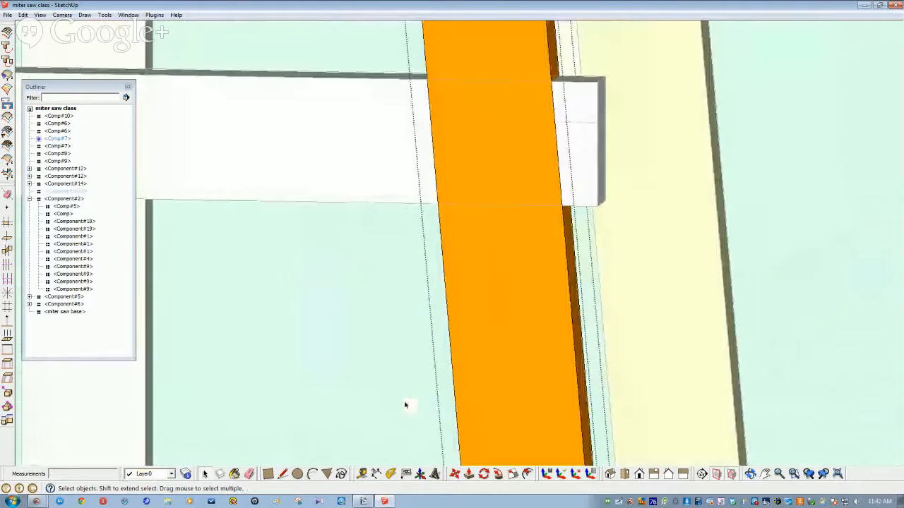
middle_click_drag(405, 405, 477, 430)
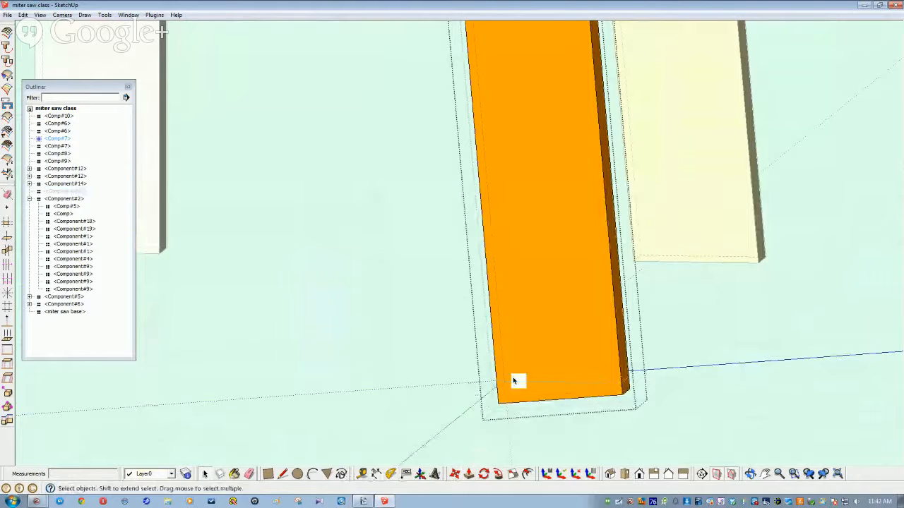
left_click(58, 147)
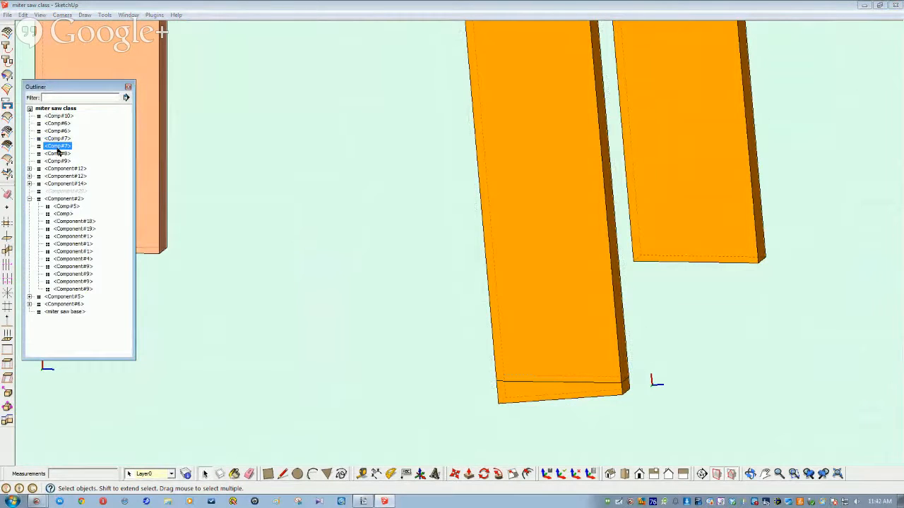
double_click(59, 148)
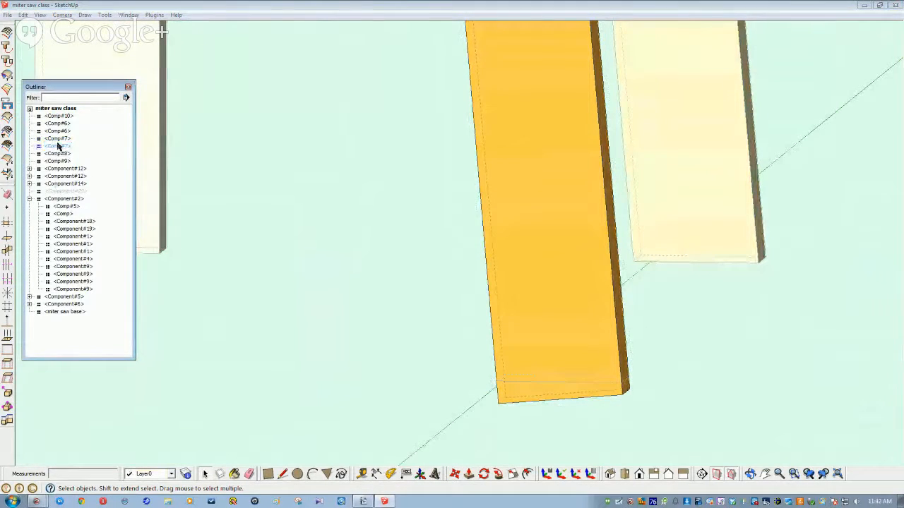
double_click(60, 139)
middle_click_drag(245, 304, 348, 447)
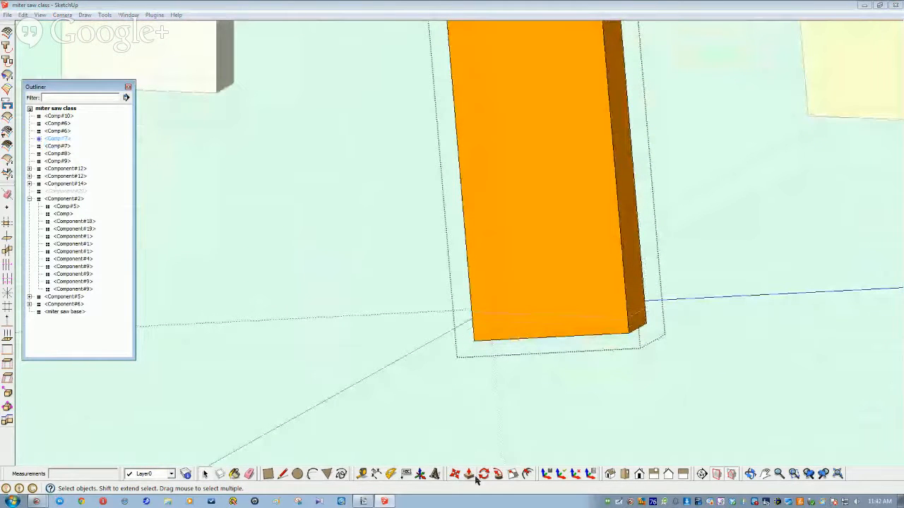
key("l")
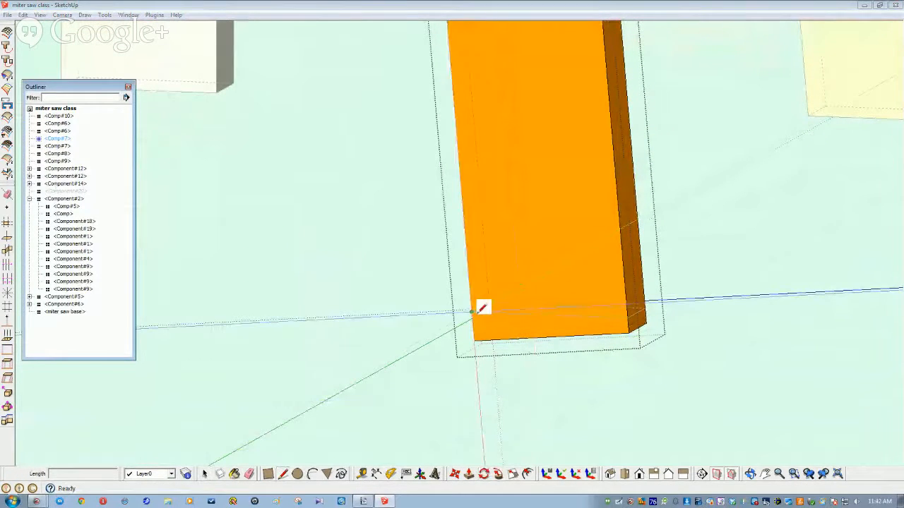
left_click(471, 311)
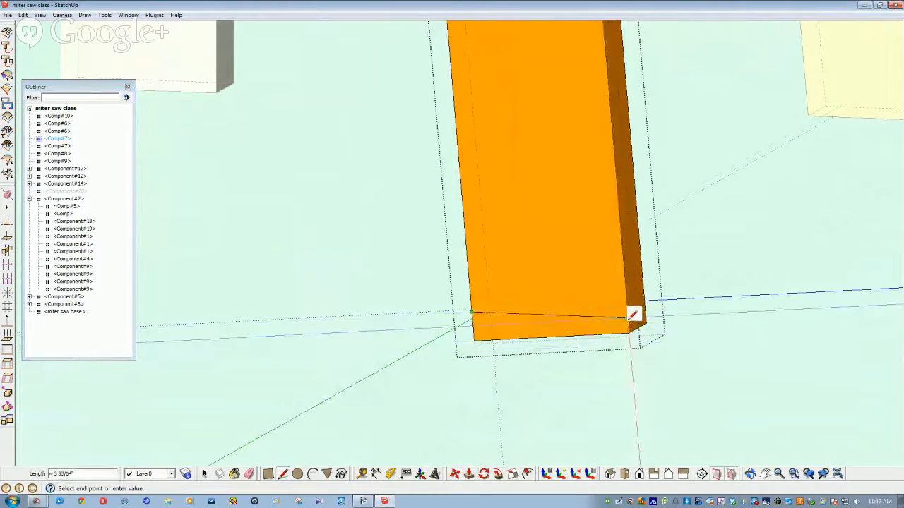
left_click(631, 314)
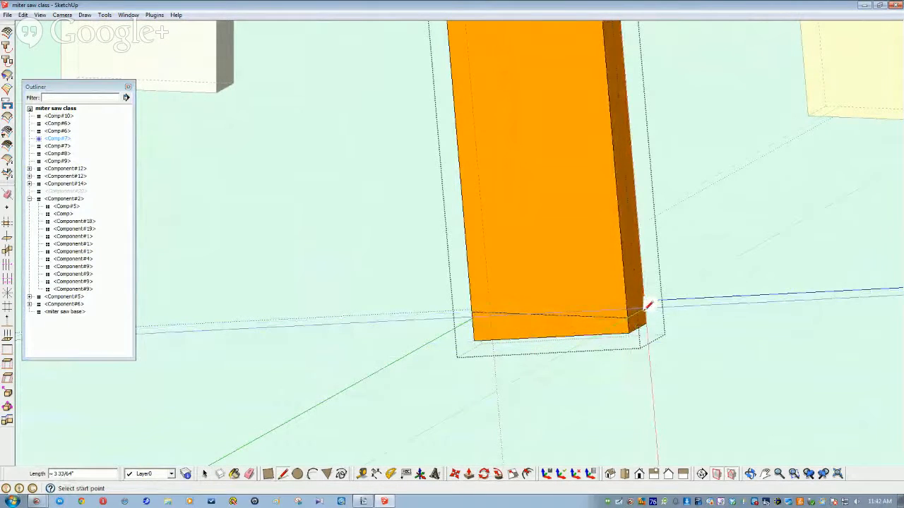
left_click(645, 309)
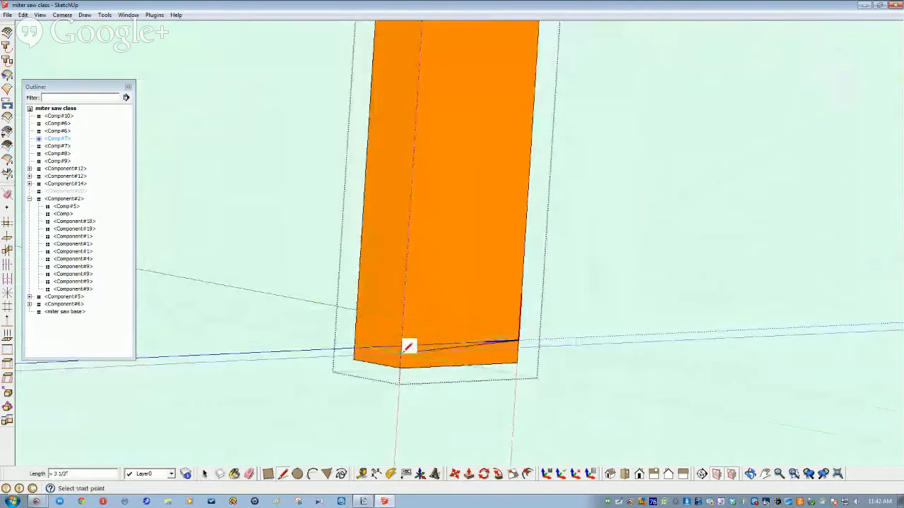
left_click(358, 342)
middle_click_drag(357, 342, 494, 376)
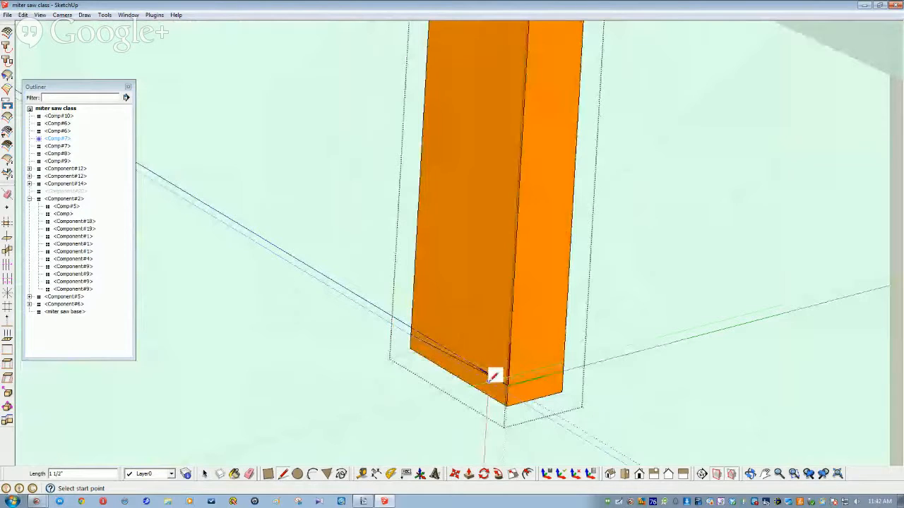
middle_click_drag(494, 376, 481, 391)
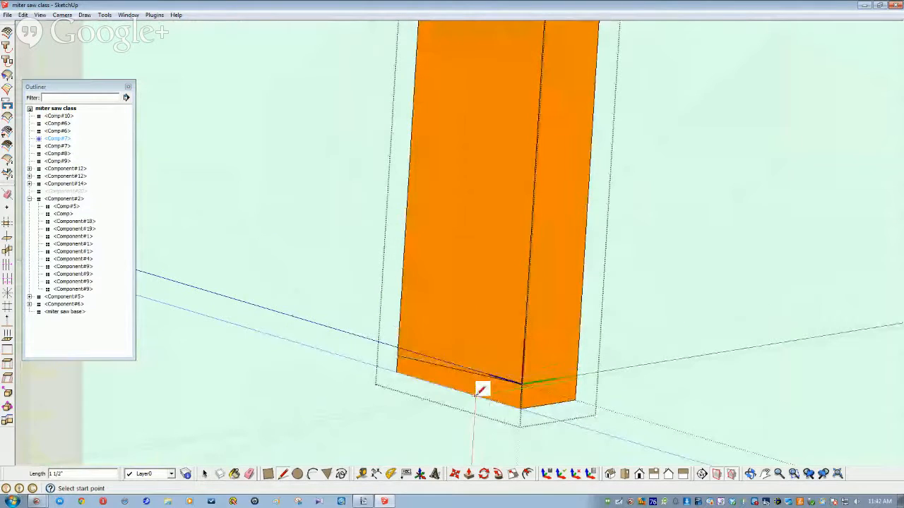
key("space")
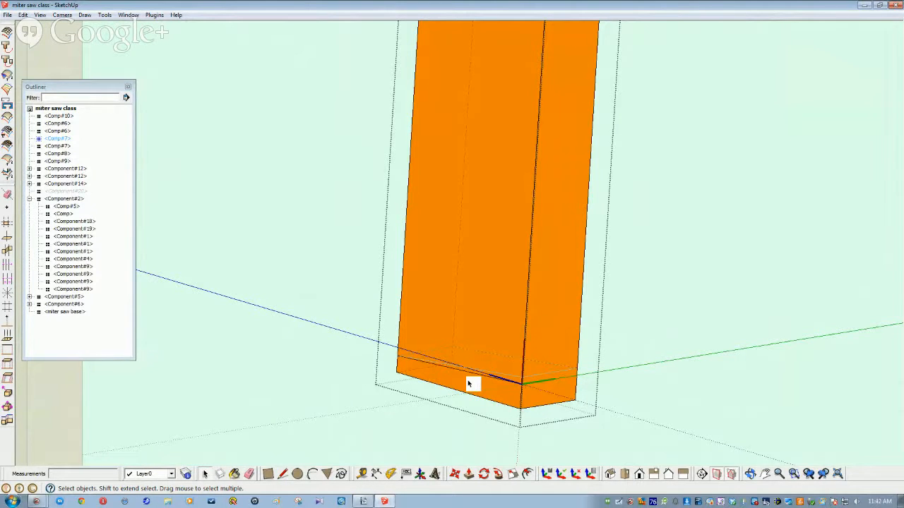
middle_click_drag(442, 390, 478, 388)
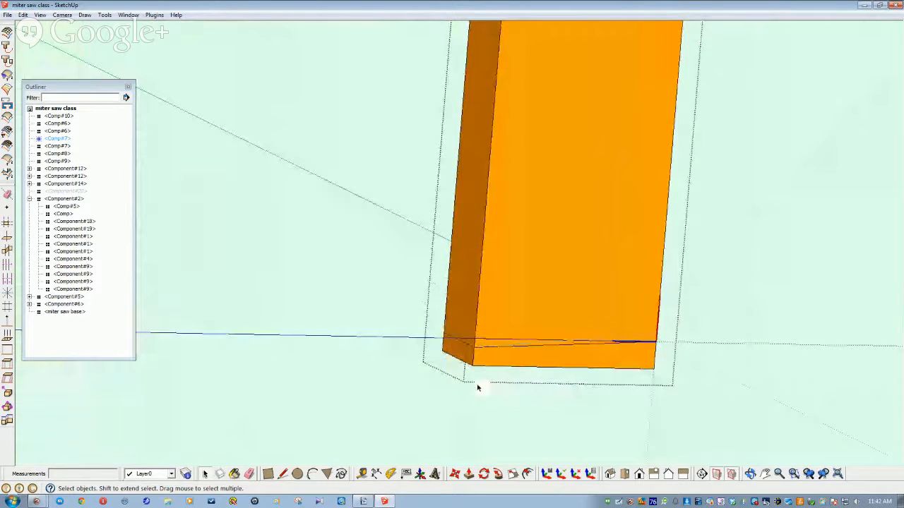
middle_click_drag(648, 346, 599, 371)
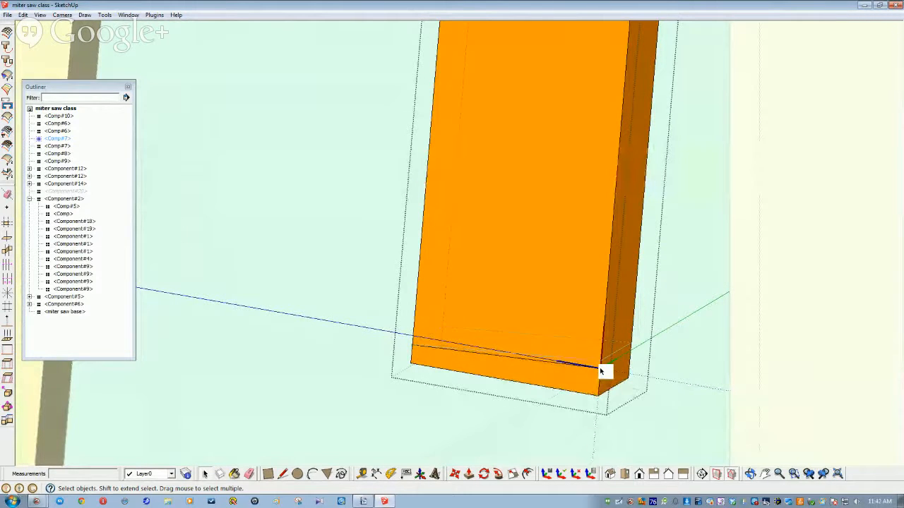
middle_click_drag(599, 372, 657, 345)
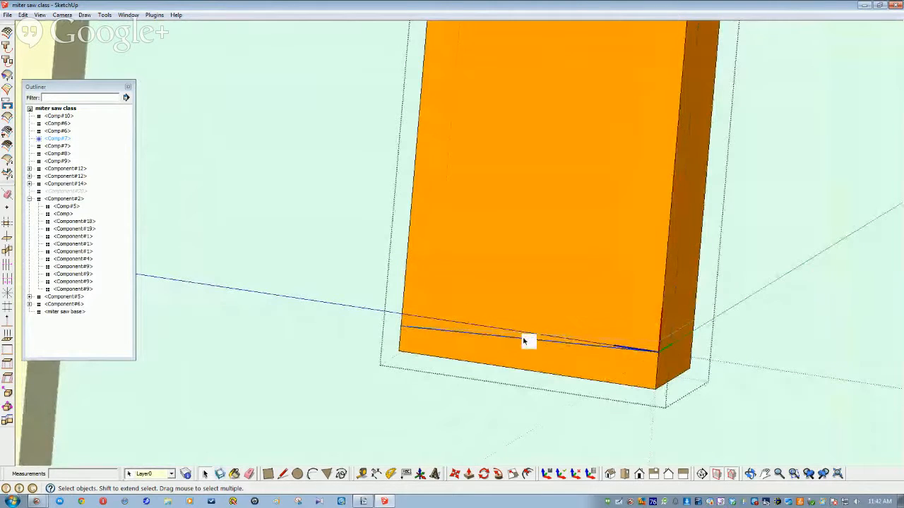
key("l")
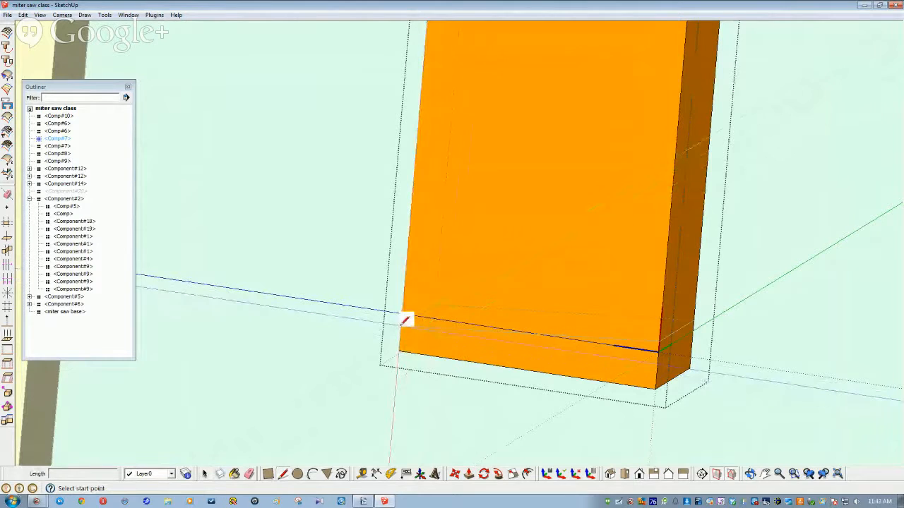
left_click(401, 325)
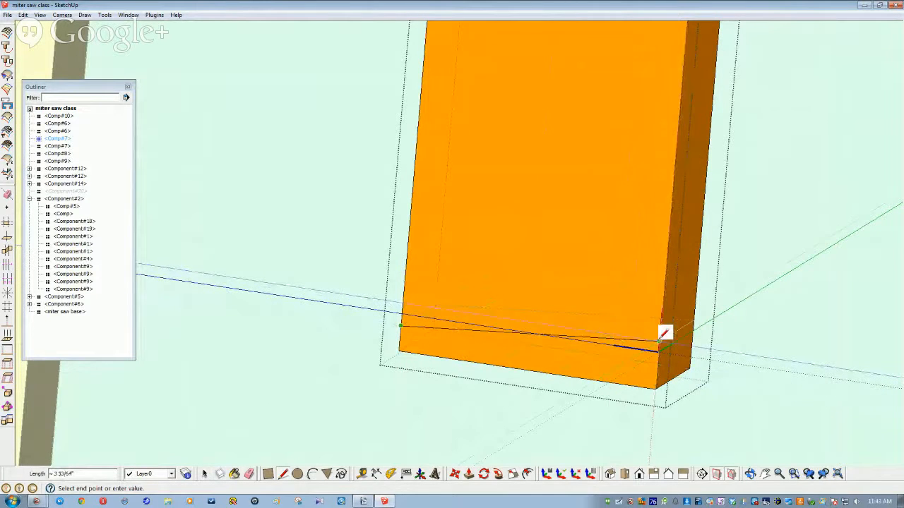
left_click(659, 343)
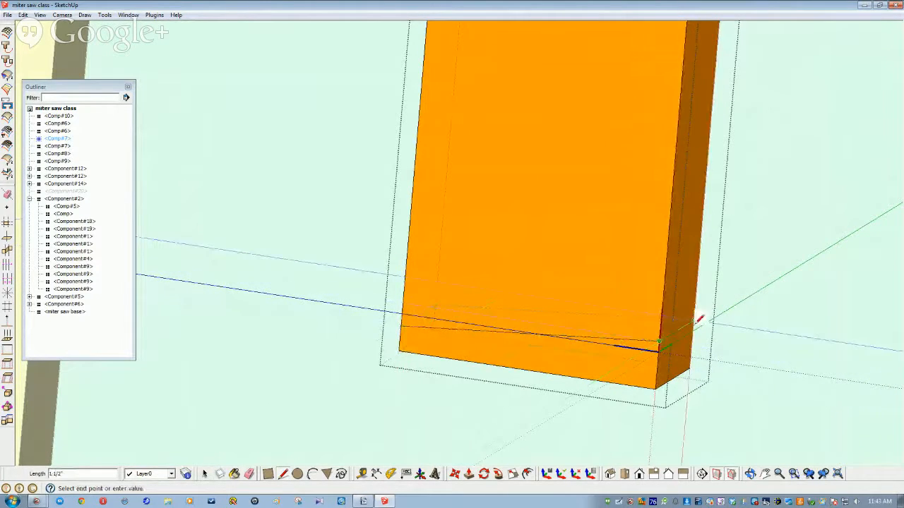
key("space")
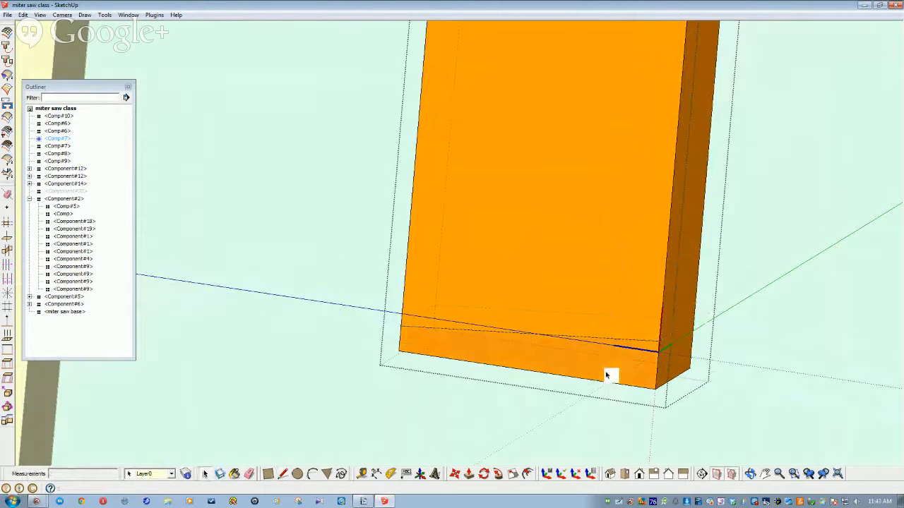
left_click(623, 388)
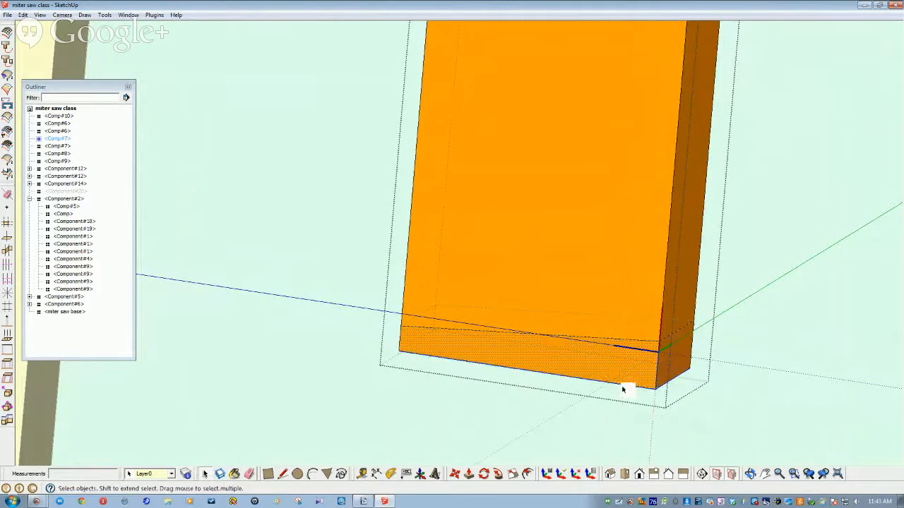
key("Delete")
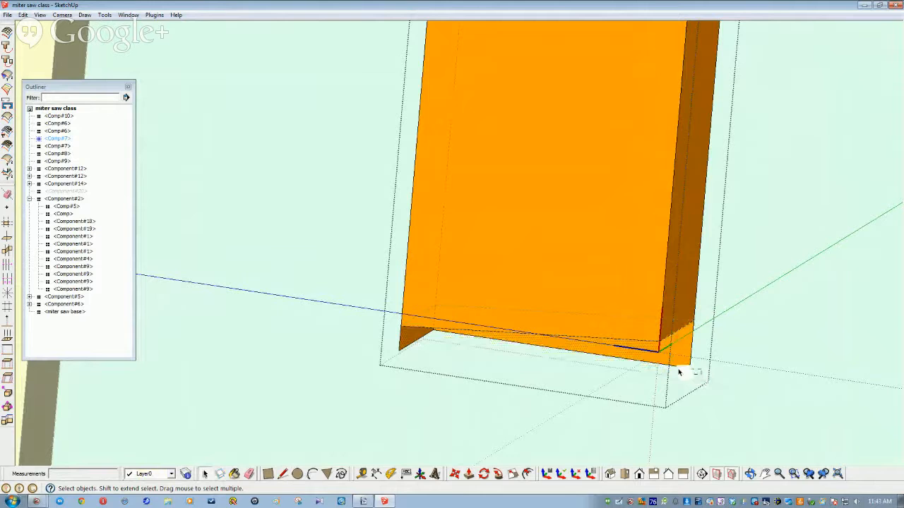
left_click_drag(674, 360, 674, 360)
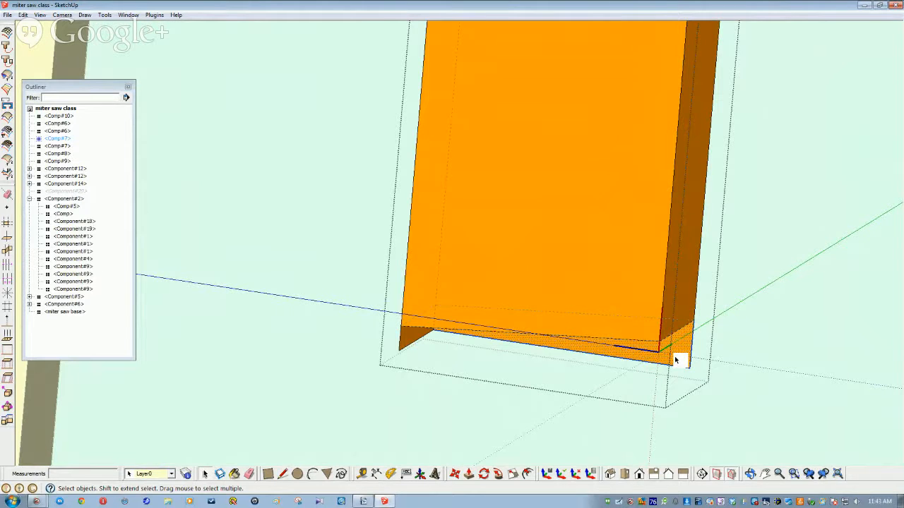
key("Delete")
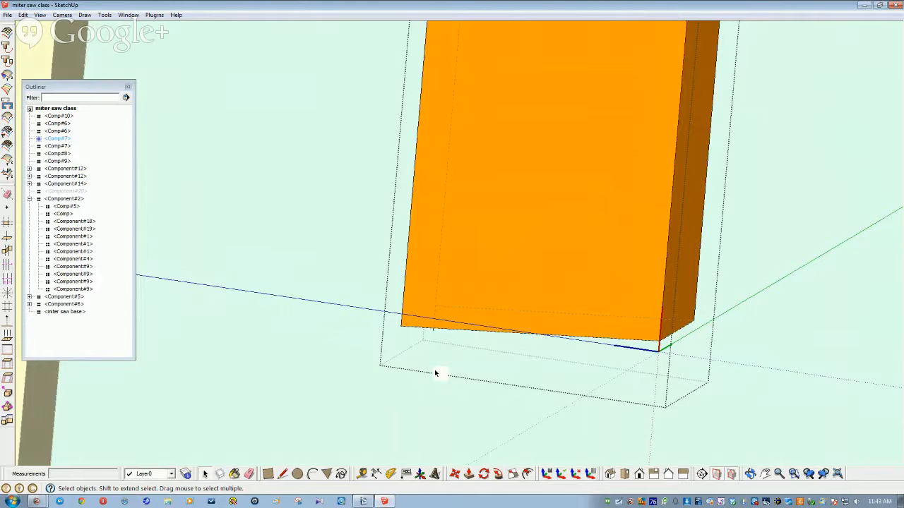
middle_click_drag(435, 373, 434, 361)
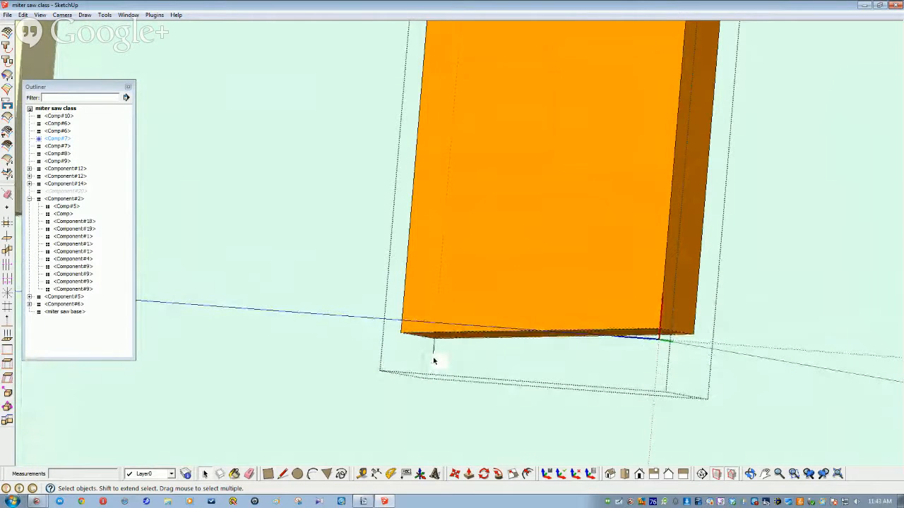
key("Delete")
scroll(443, 409, "down", 6)
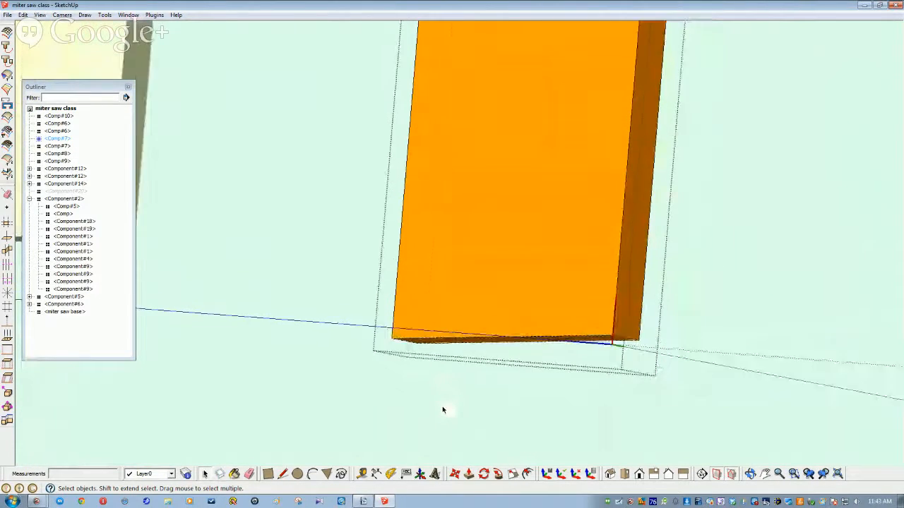
middle_click_drag(446, 409, 442, 306)
scroll(442, 305, "down", 6)
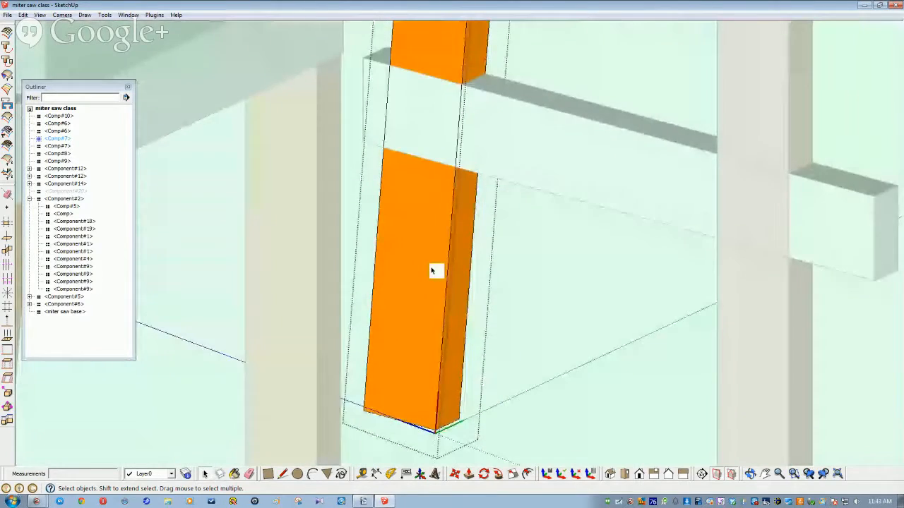
scroll(426, 286, "down", 2)
middle_click_drag(427, 286, 331, 273)
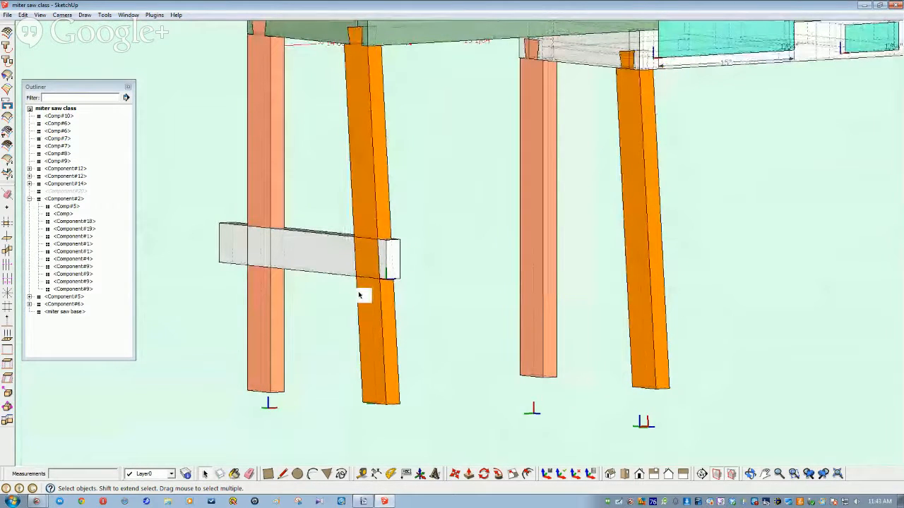
middle_click_drag(352, 302, 369, 288)
scroll(351, 302, "up", 2)
scroll(342, 272, "down", 1)
scroll(369, 288, "down", 2)
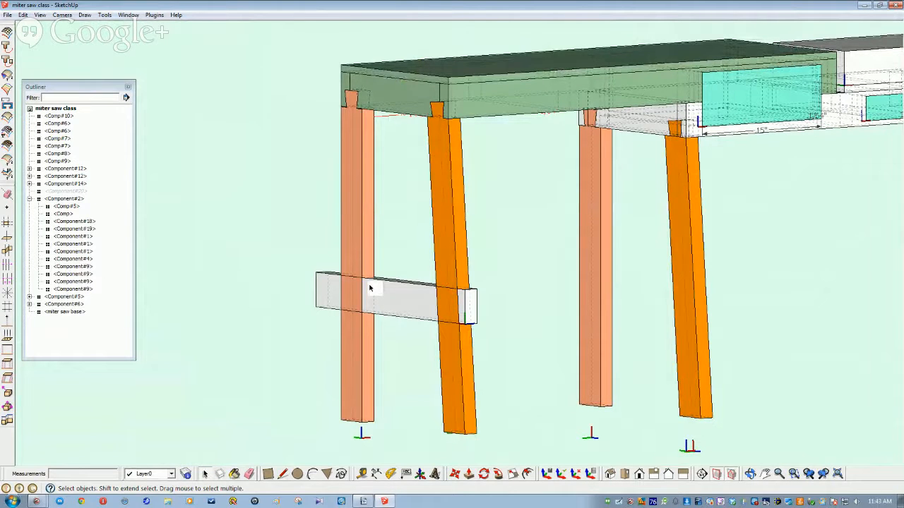
middle_click_drag(369, 288, 325, 291)
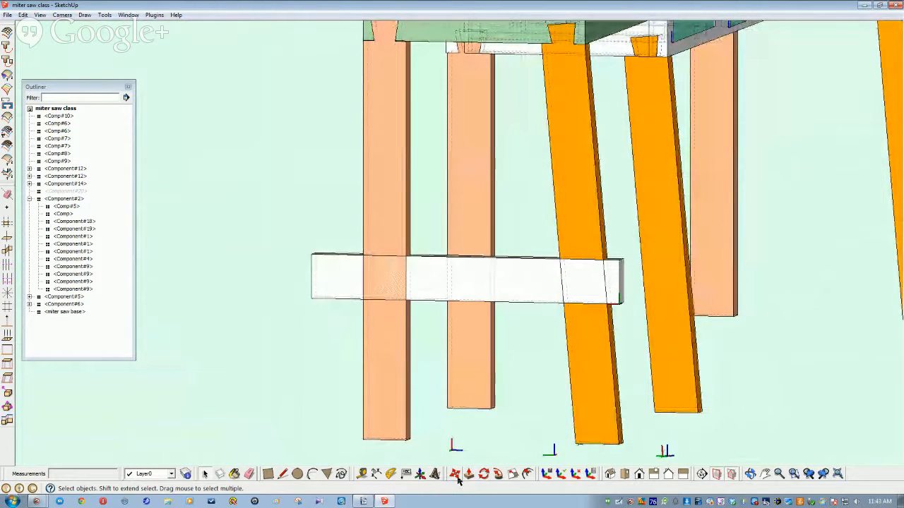
Step: Move the white stretcher board straight down 11 inches
left_click(409, 294)
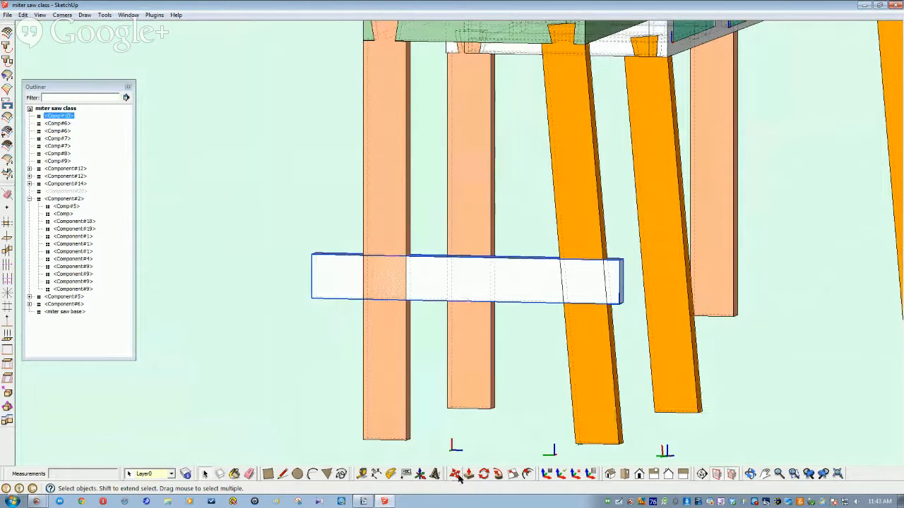
left_click(455, 474)
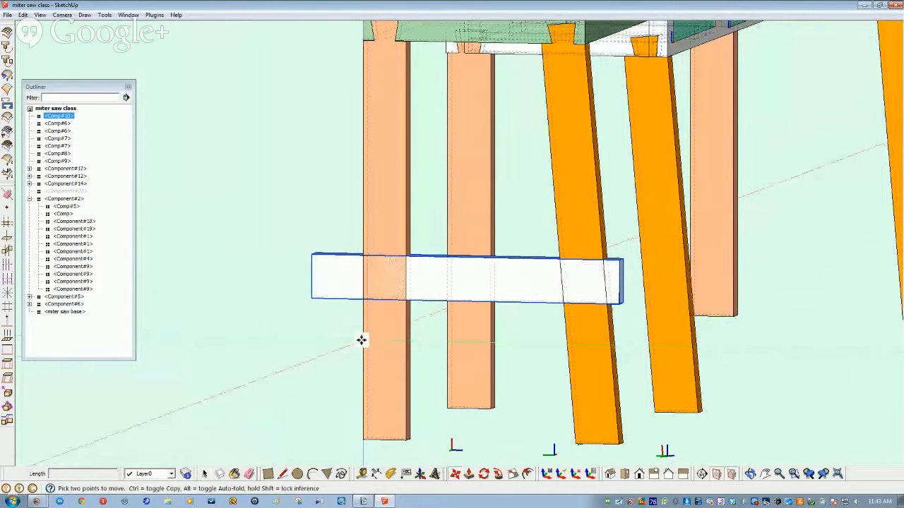
left_click(363, 301)
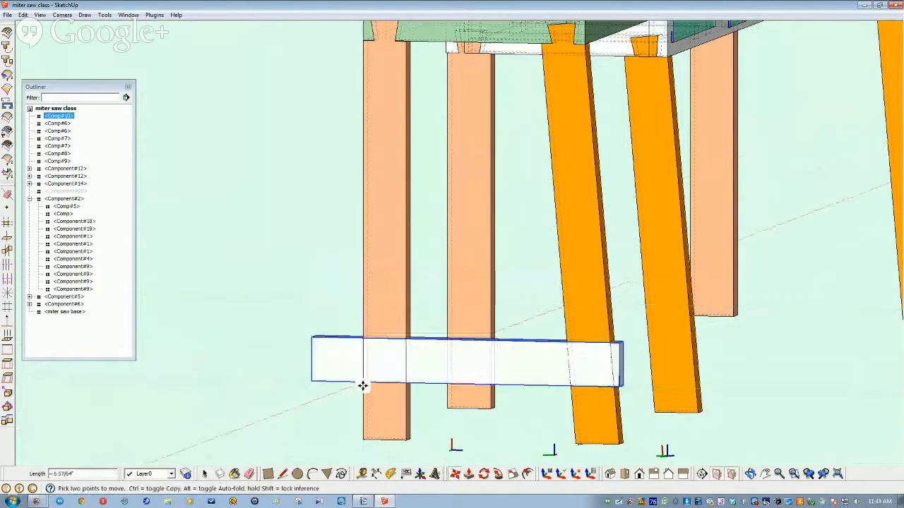
left_click(363, 439)
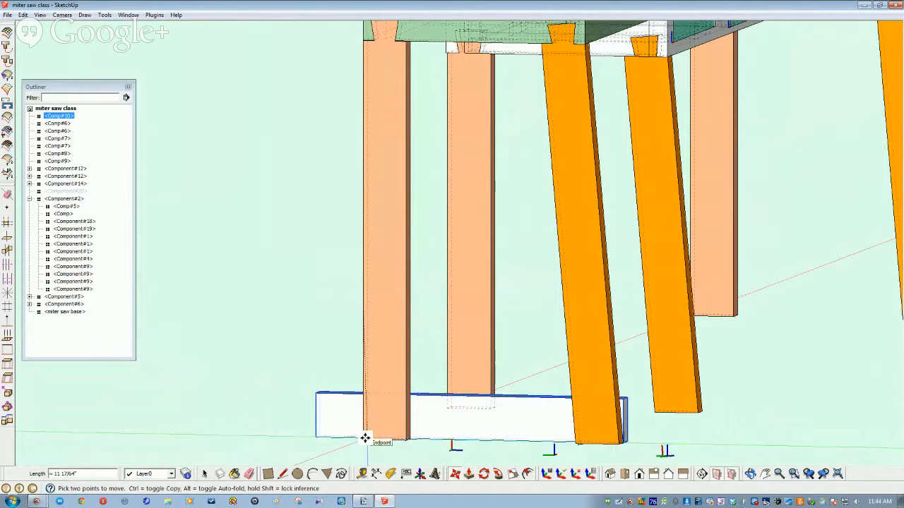
key("Escape")
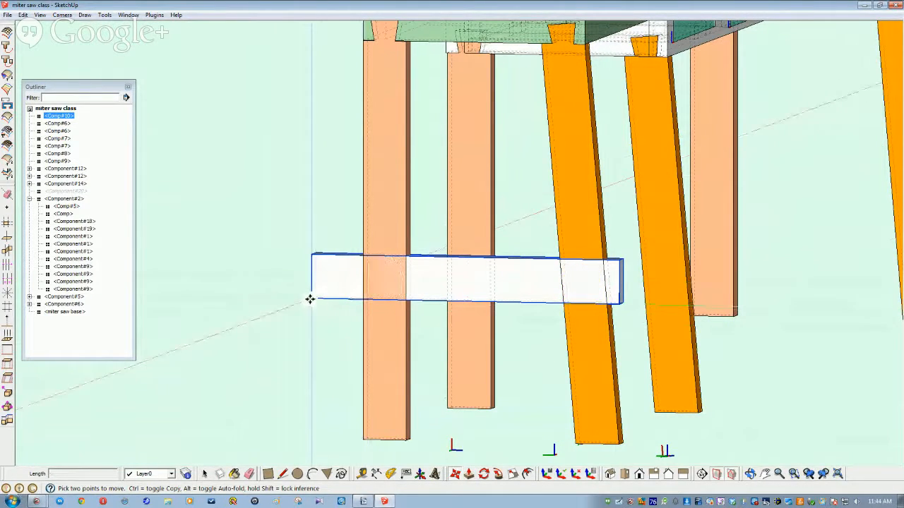
left_click(310, 300)
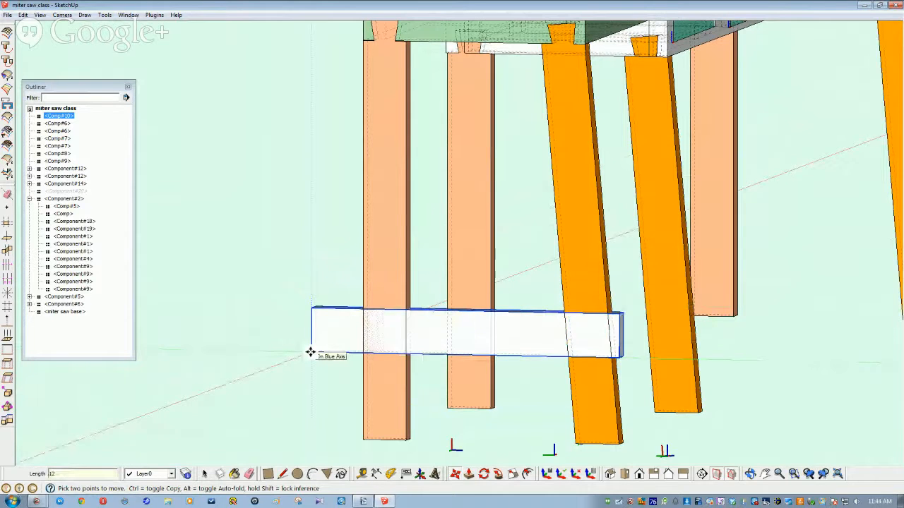
key("Return")
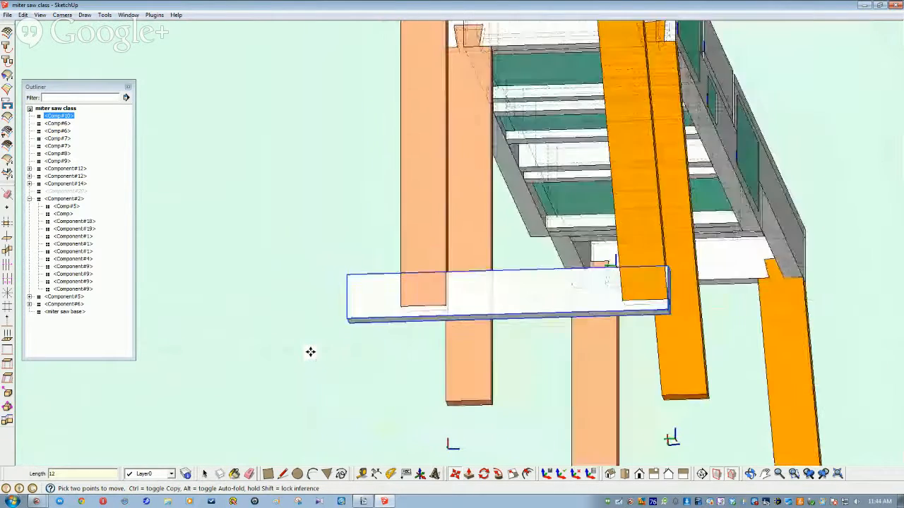
type("11")
key("Return")
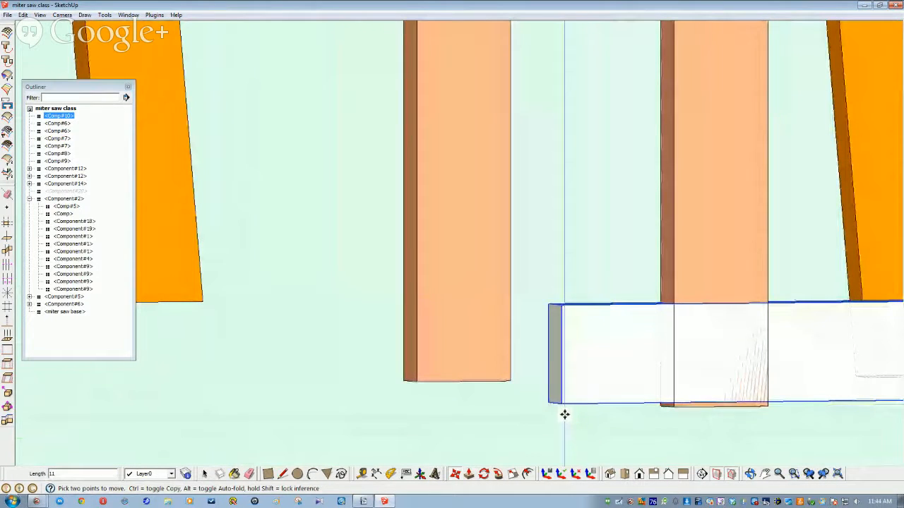
Step: Shift the board sideways to line up with the leg's bottom corner
left_click(561, 403)
left_click(670, 405)
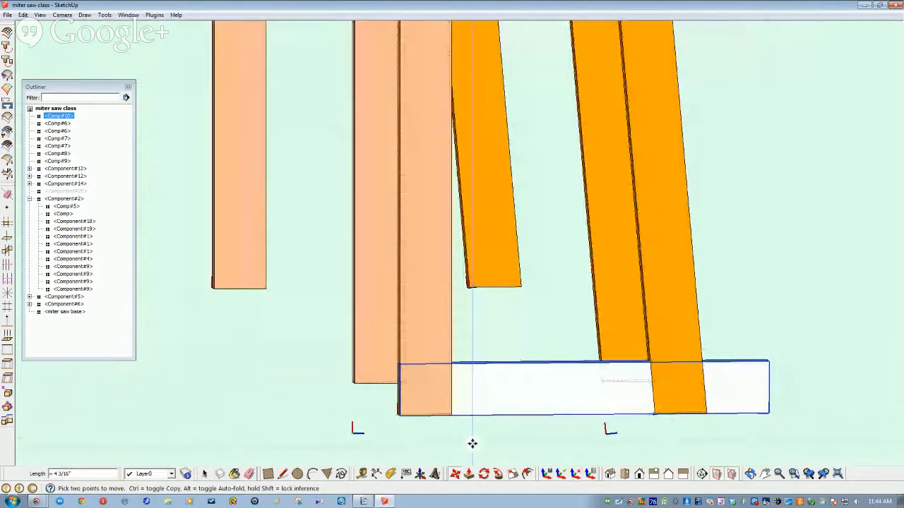
left_click(447, 424)
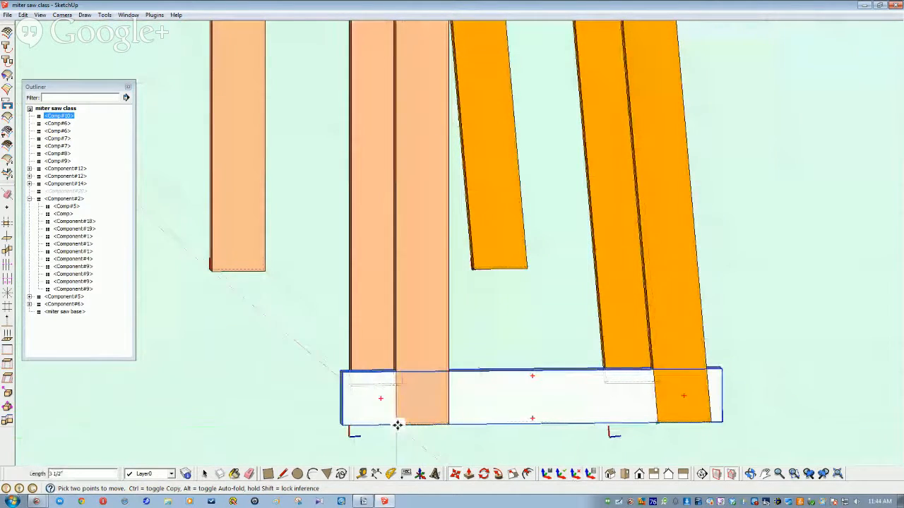
left_click(397, 424)
key("space")
left_click(478, 427)
middle_click_drag(541, 375, 296, 383)
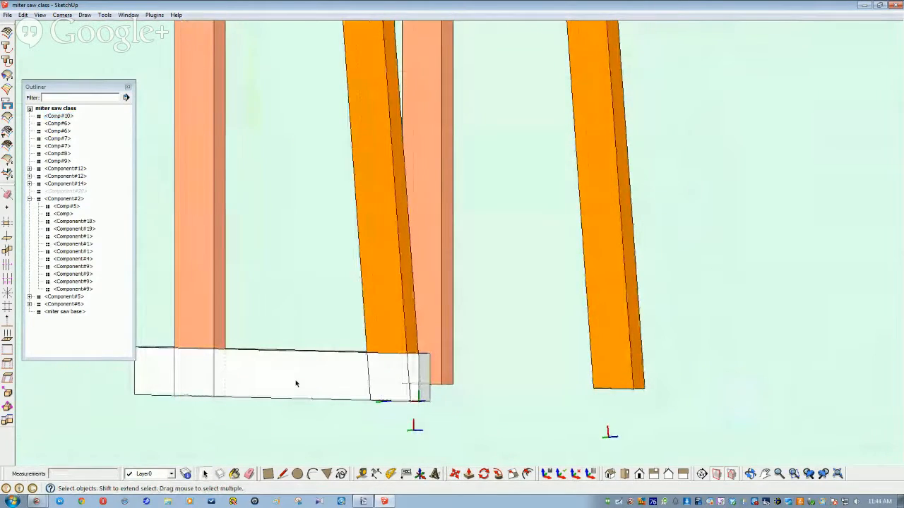
middle_click_drag(296, 383, 317, 407)
Step: Copy the bottom stretcher 15 inches straight up
left_click(316, 405)
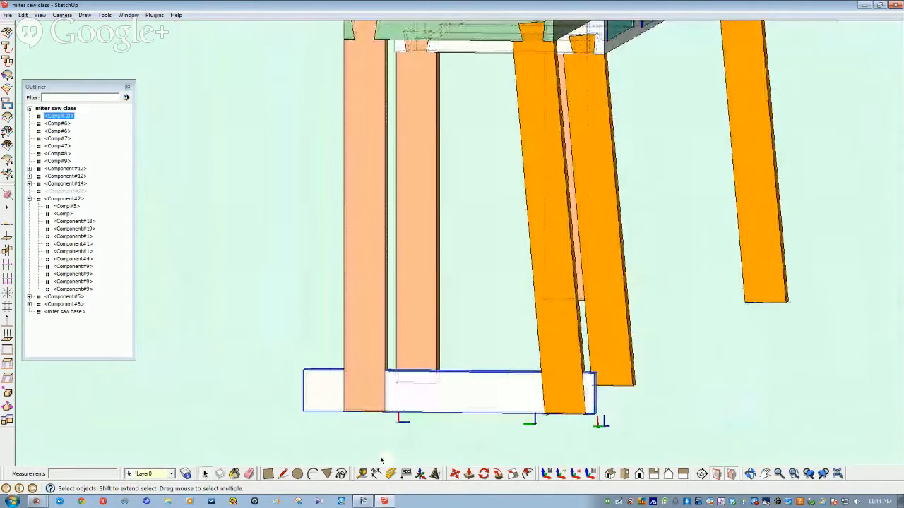
left_click(456, 476)
left_click(345, 413)
key("ctrl")
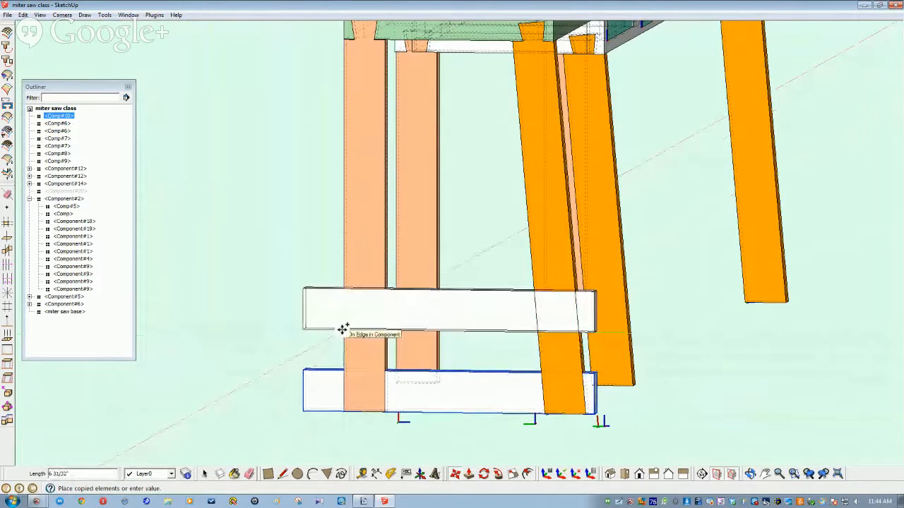
type("15")
key("Return")
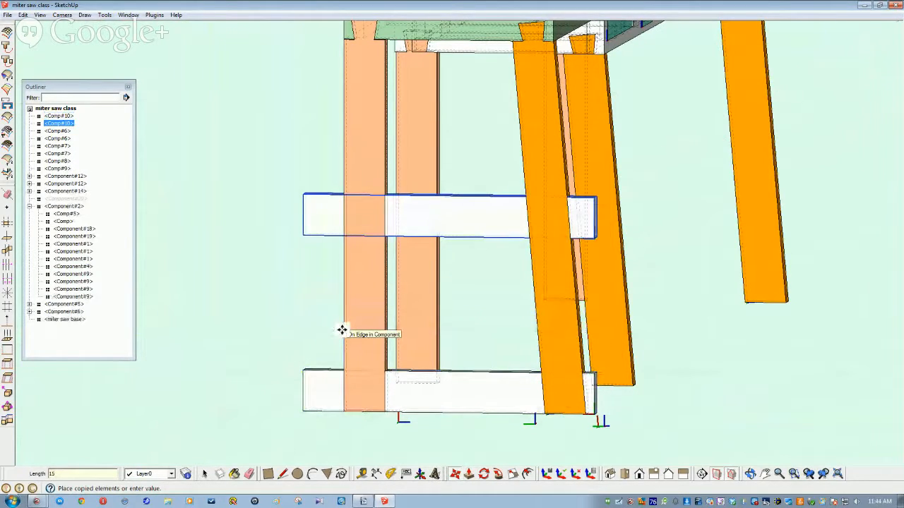
scroll(342, 330, "down", 3)
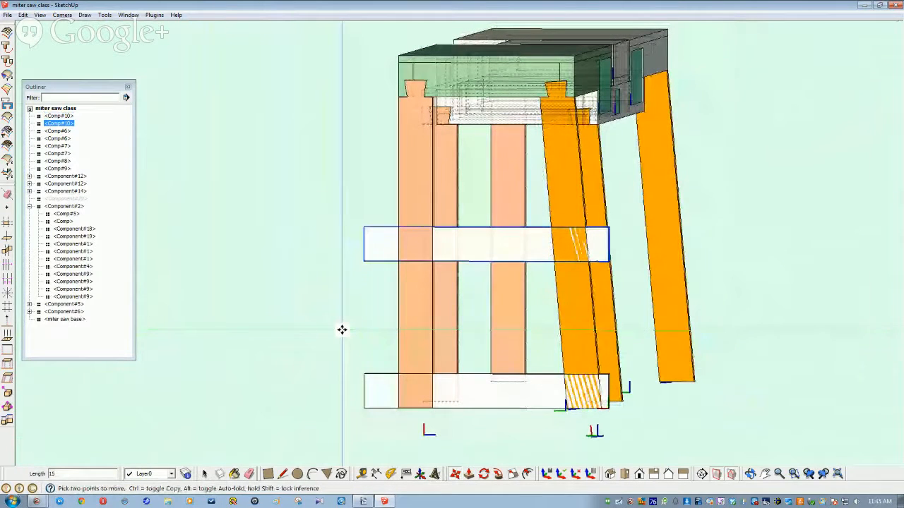
key("space")
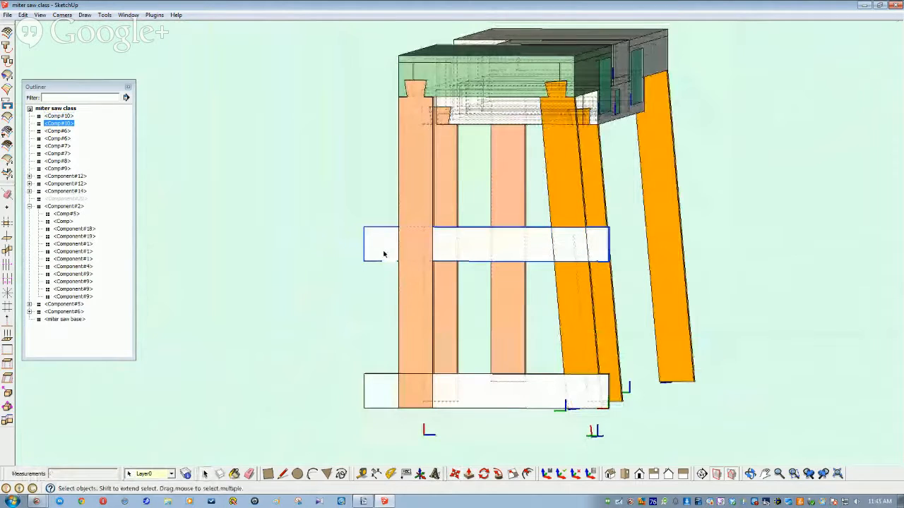
Step: Make the upper copy a unique component, Comp#11, and select both stretchers
right_click(385, 252)
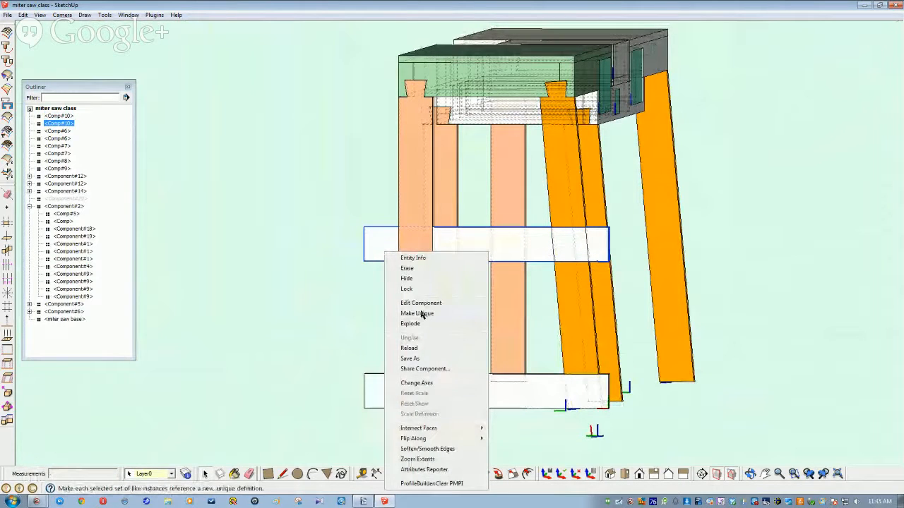
left_click(422, 314)
scroll(422, 319, "up", 5)
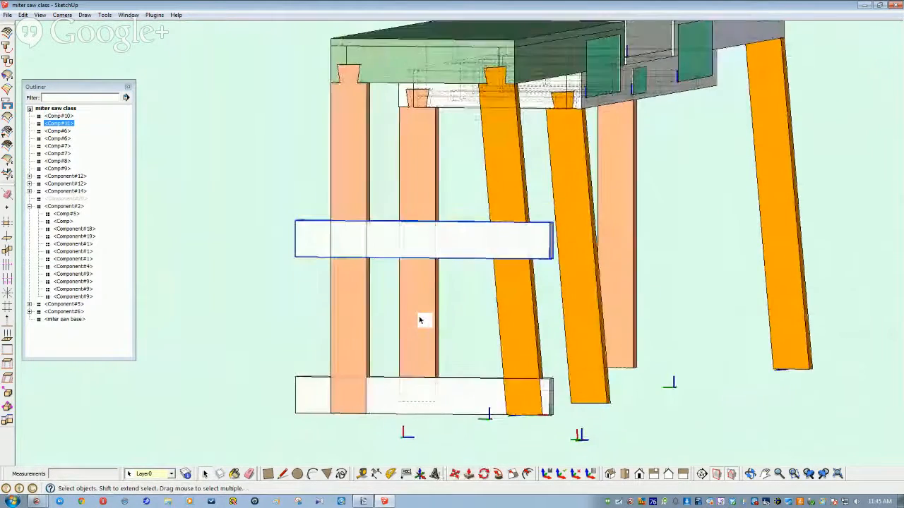
middle_click_drag(419, 319, 331, 268)
scroll(331, 268, "down", 5)
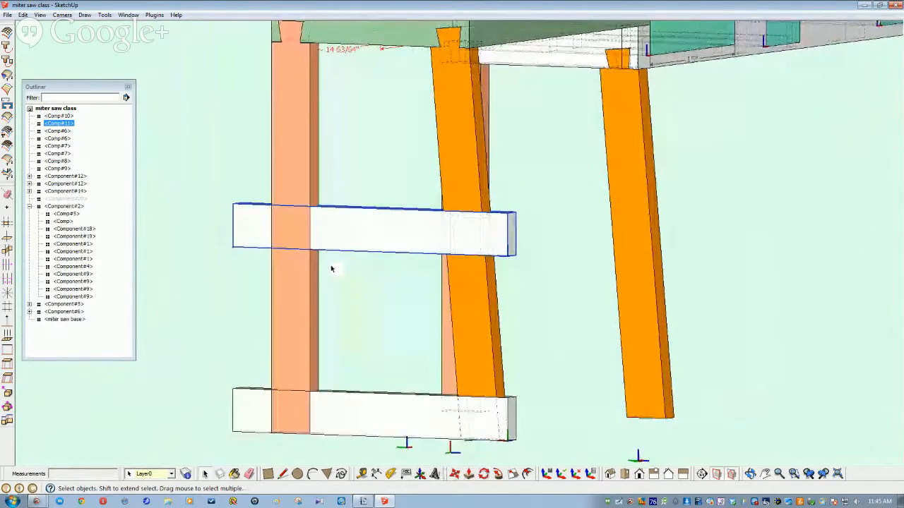
middle_click_drag(331, 268, 524, 263)
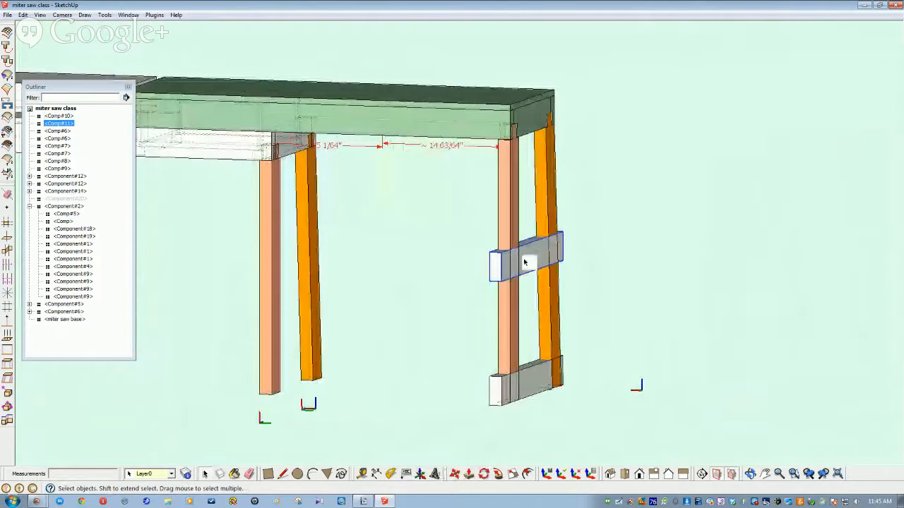
left_click(528, 385, "ctrl")
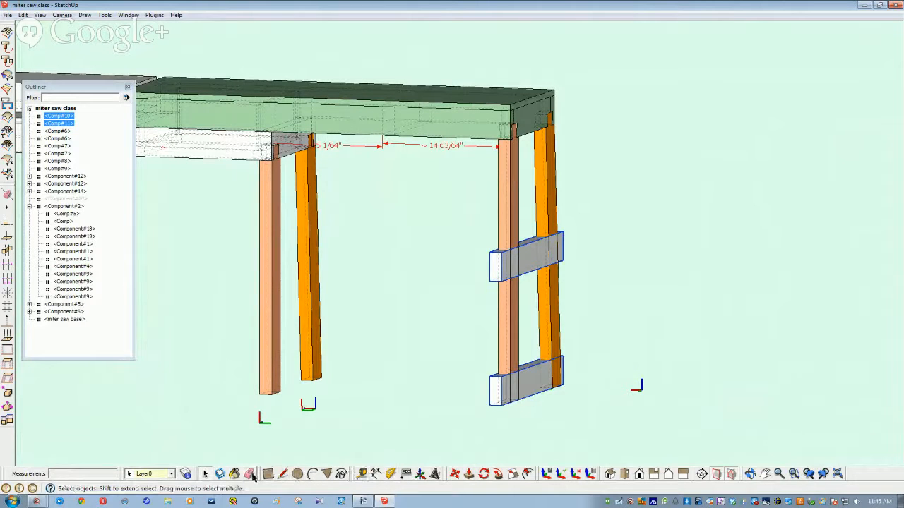
Step: Copy both stretchers 30 inches over onto the second pair of legs
left_click(455, 474)
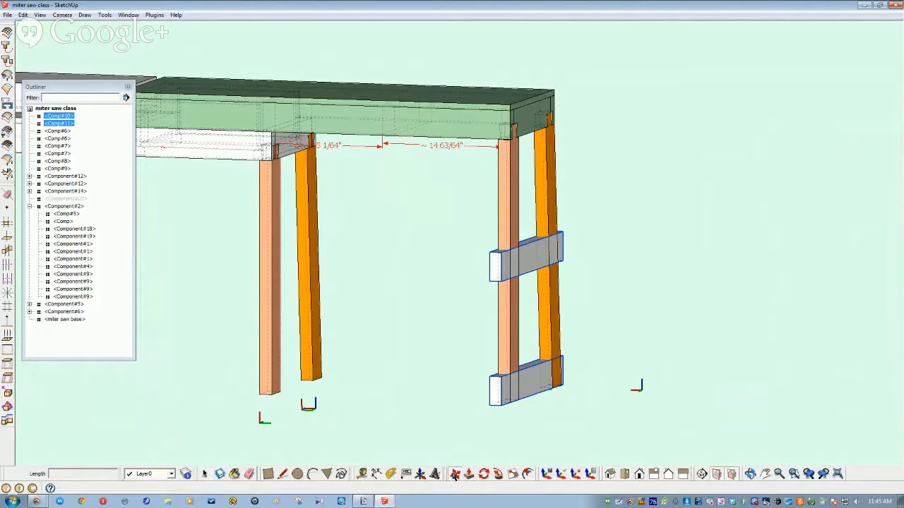
scroll(509, 437, "up", 3)
middle_click_drag(510, 447, 484, 442)
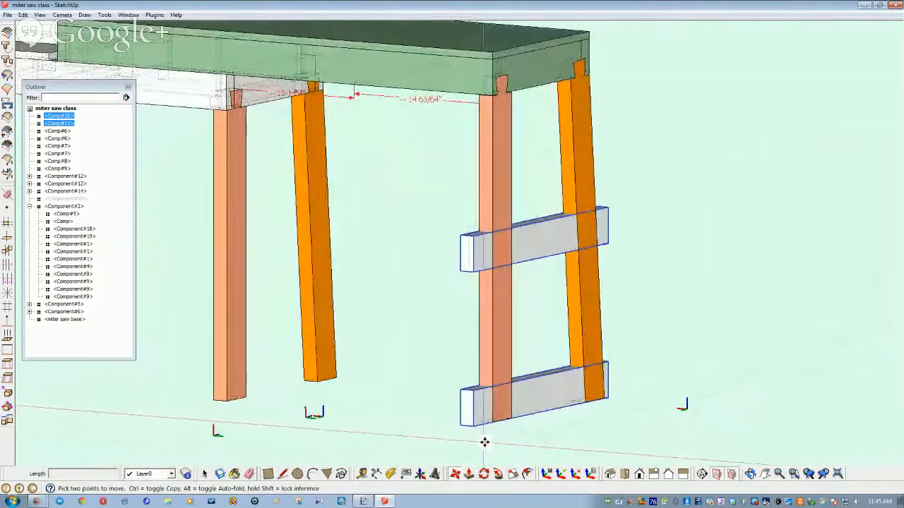
left_click(492, 424)
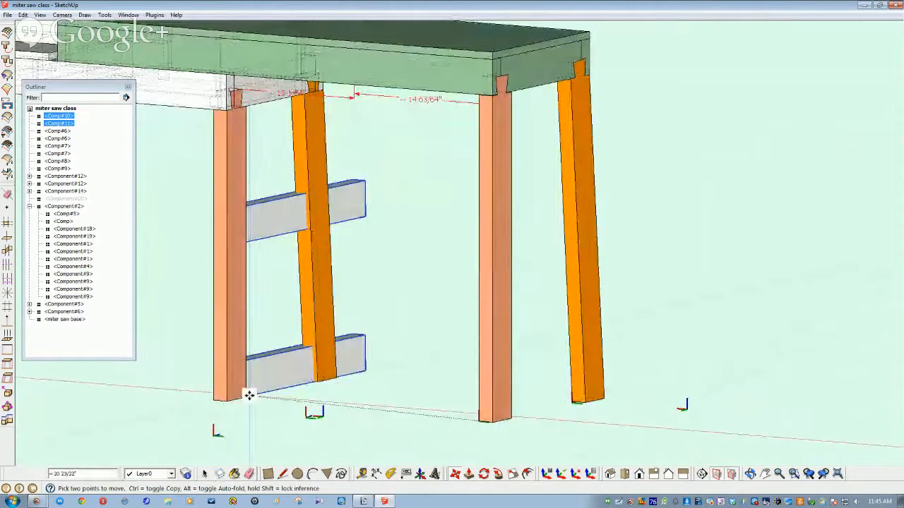
key("ctrl")
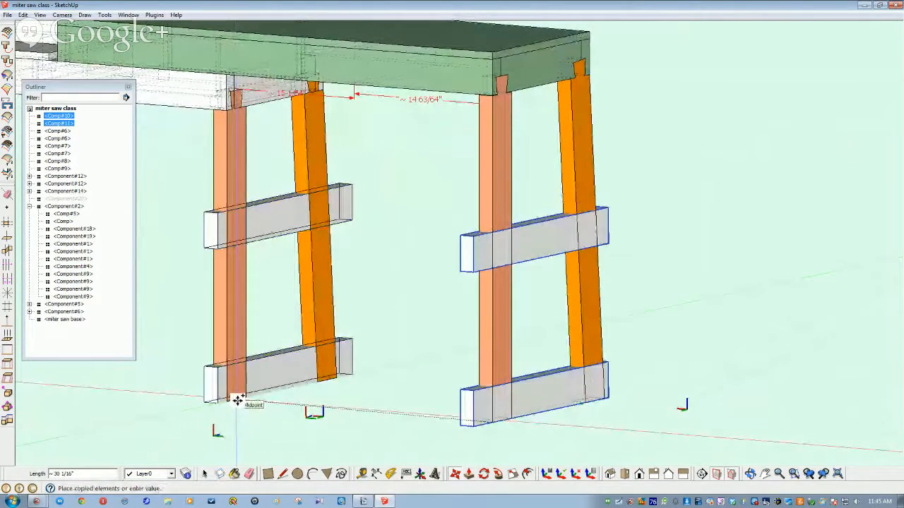
type("30")
key("Return")
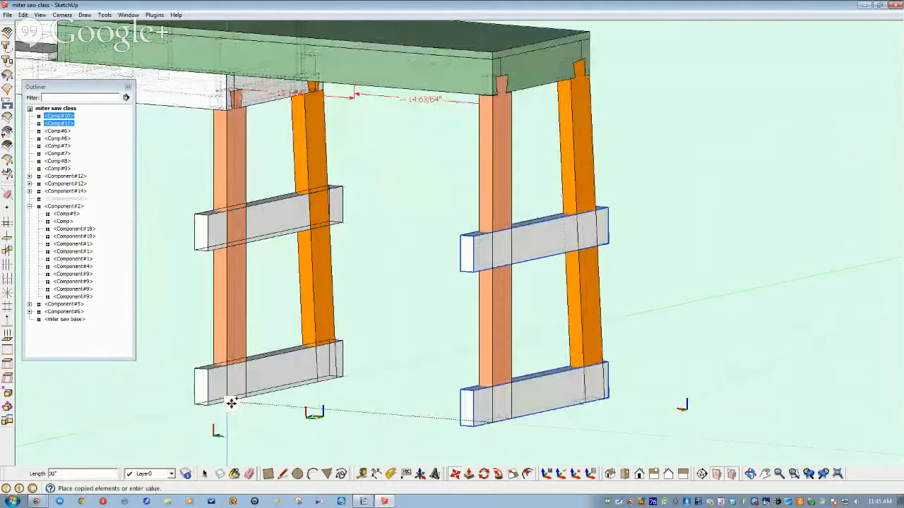
key("space")
left_click(319, 412)
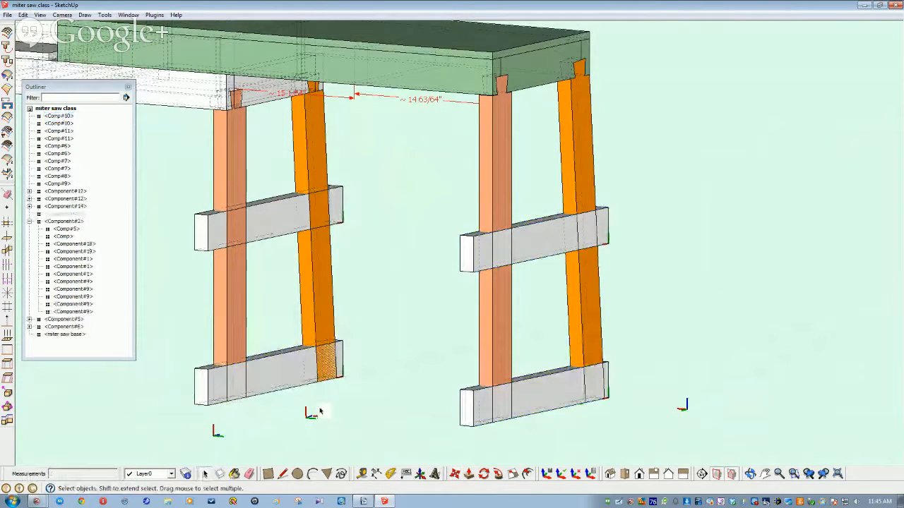
Step: Orbit around to view the stand from its end
middle_click_drag(408, 346, 295, 363)
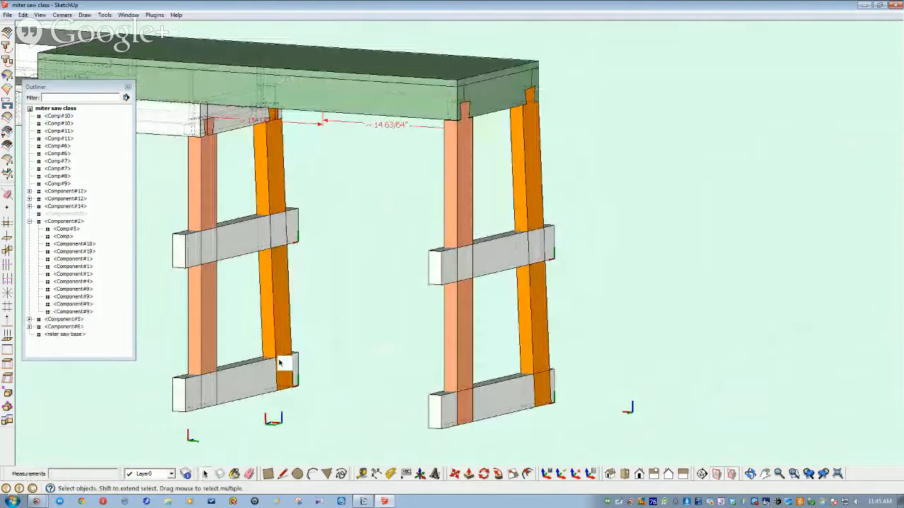
middle_click_drag(279, 362, 280, 363)
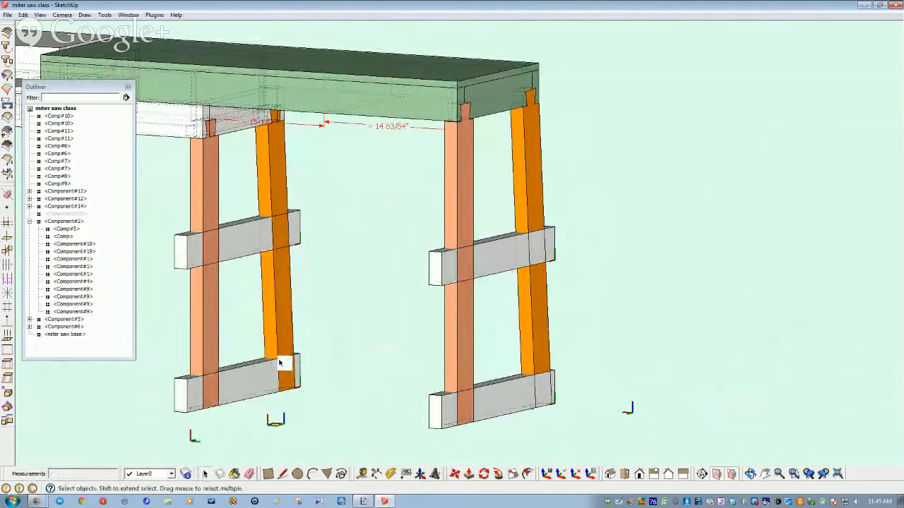
mouse_move(280, 363)
middle_mouse_down()
mouse_move(299, 365)
mouse_move(284, 360)
middle_mouse_up()
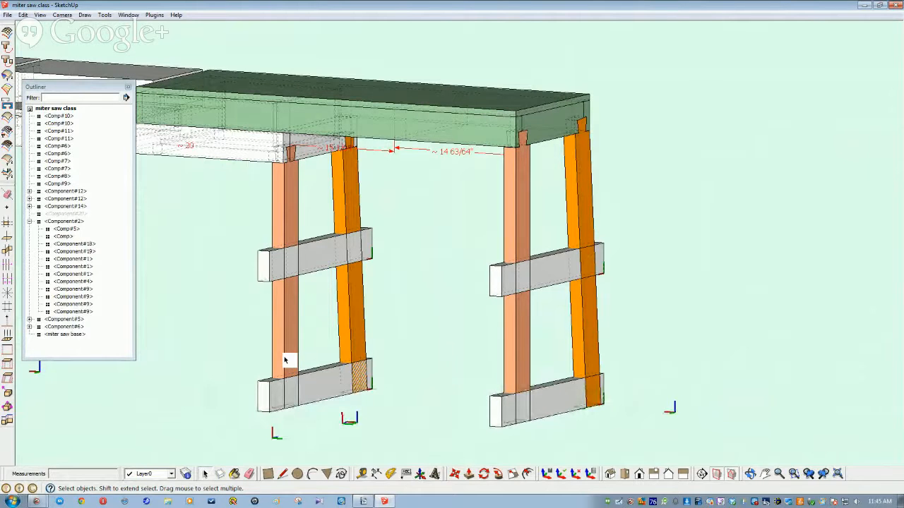
middle_click_drag(285, 361, 588, 391)
Step: Make the two back stretchers unique components, Comp#12 and Comp#13
left_click(590, 390)
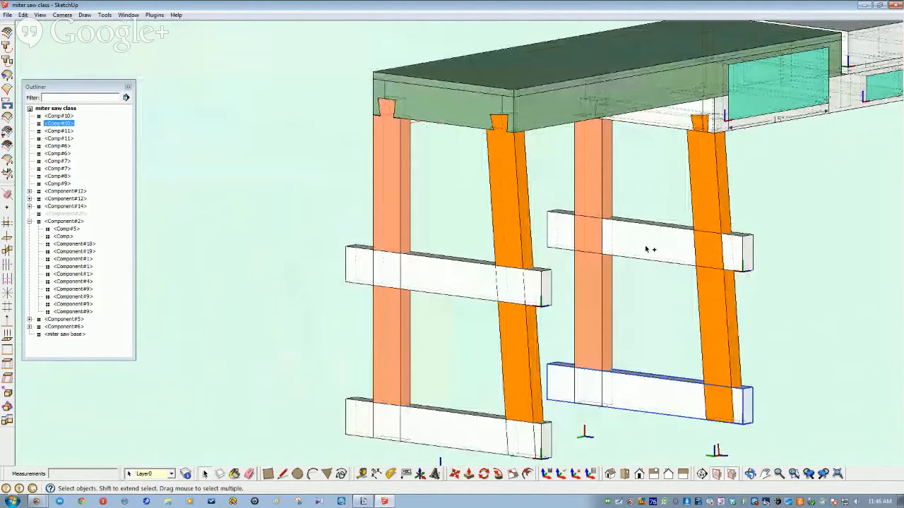
left_click(647, 249, "ctrl")
right_click(646, 247)
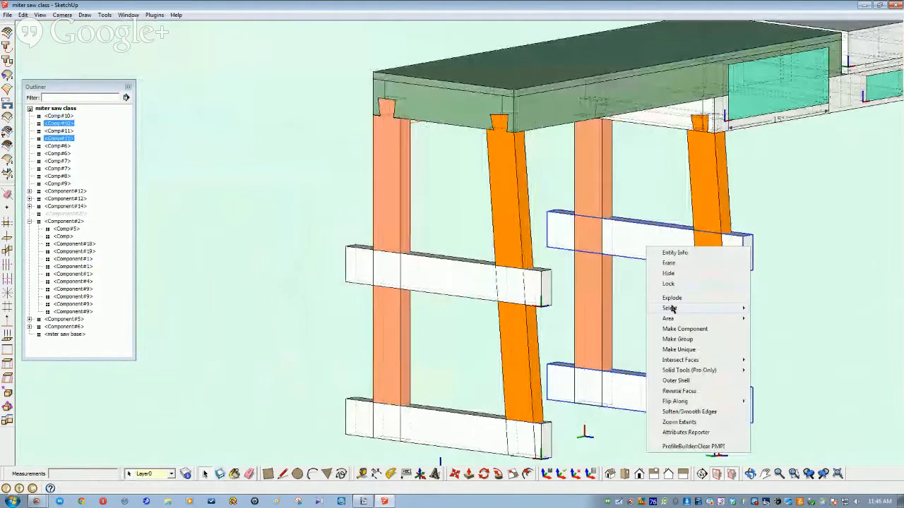
left_click(672, 350)
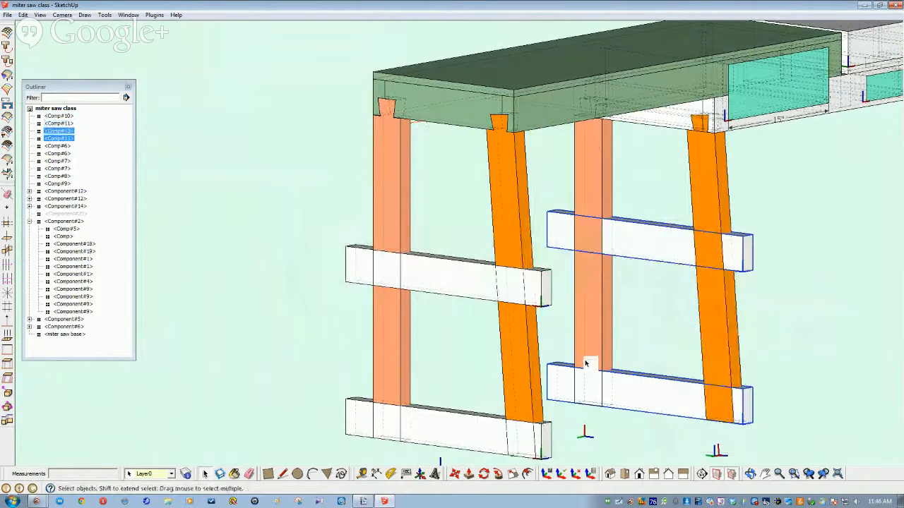
Step: Select all four legs and four stretchers and intersect them with the model
left_click(447, 422)
left_click(455, 287, "ctrl")
left_click(513, 343, "ctrl")
left_click(387, 346, "ctrl")
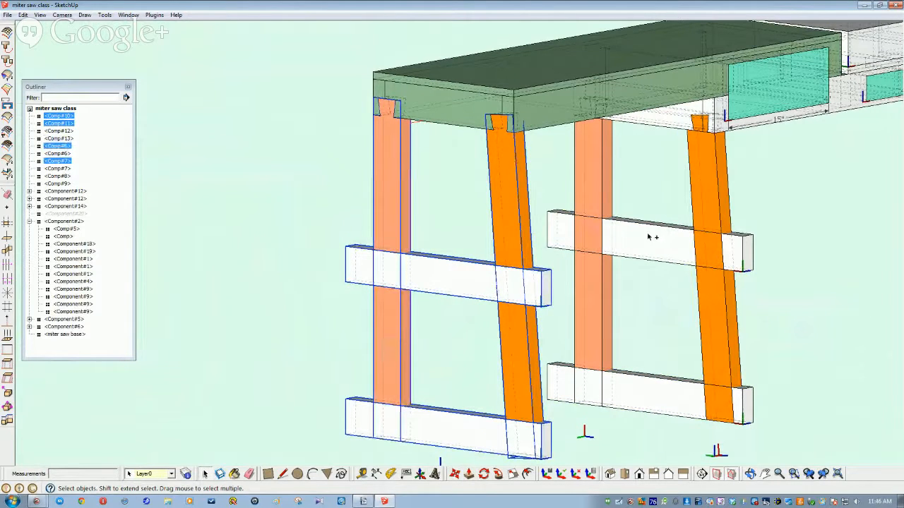
left_click(651, 237, "ctrl")
left_click(604, 212, "ctrl")
left_click(638, 402, "ctrl")
left_click(735, 342, "ctrl")
left_click(23, 14)
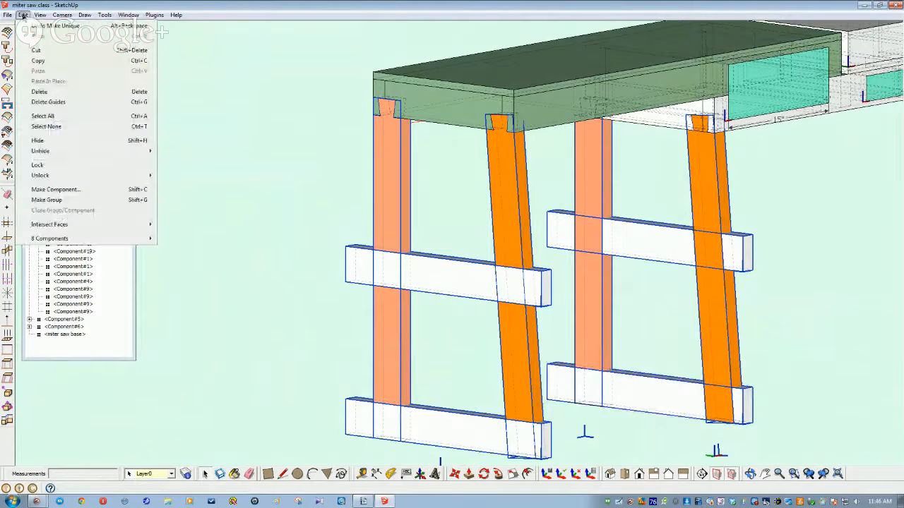
mouse_move(49, 226)
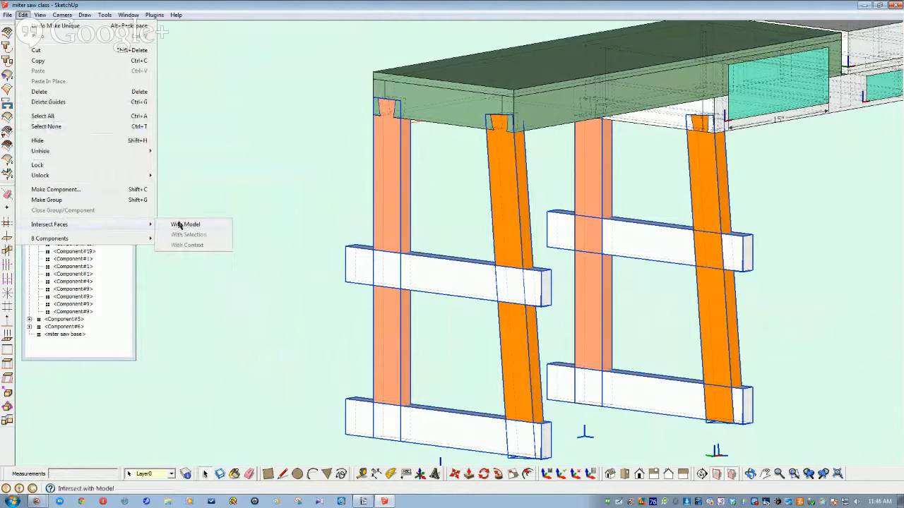
left_click(184, 225)
left_click(298, 284)
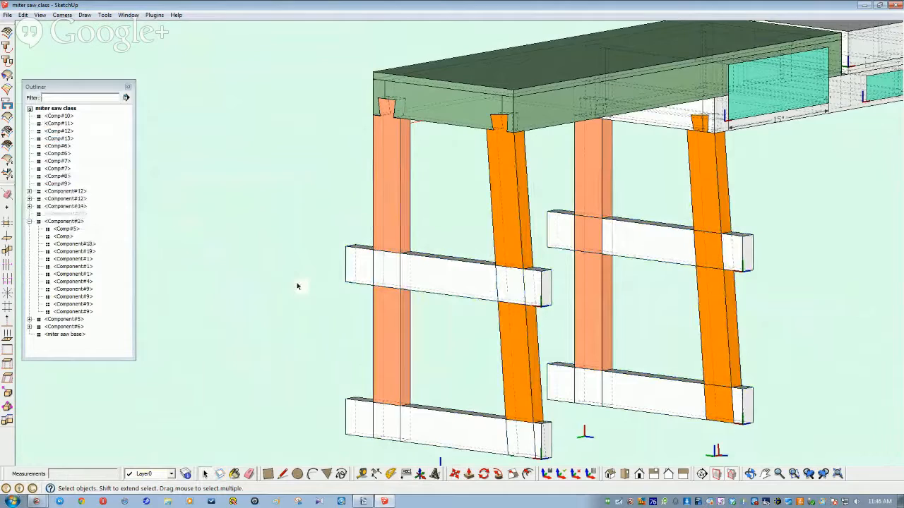
Step: Erase all four stretchers, then zoom in on an intersection edge on a leg
scroll(303, 284, "up", 5)
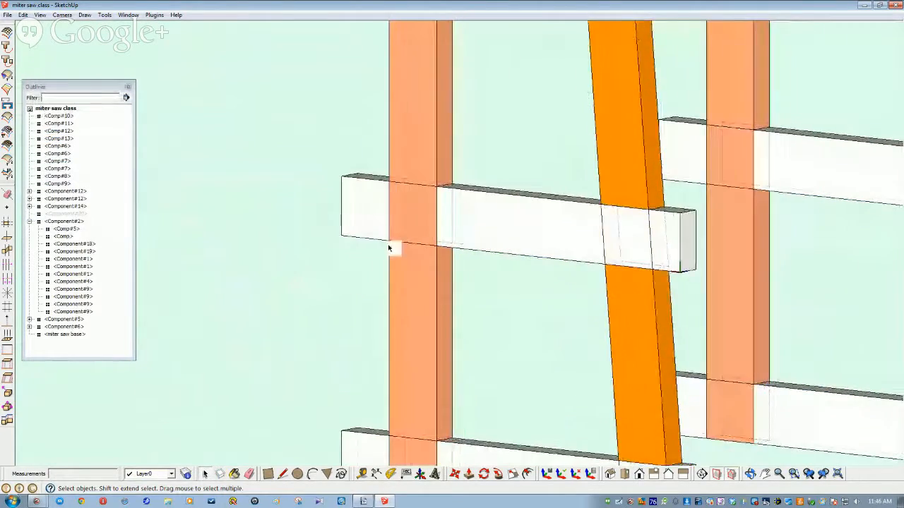
scroll(396, 218, "down", 3)
left_click(399, 240)
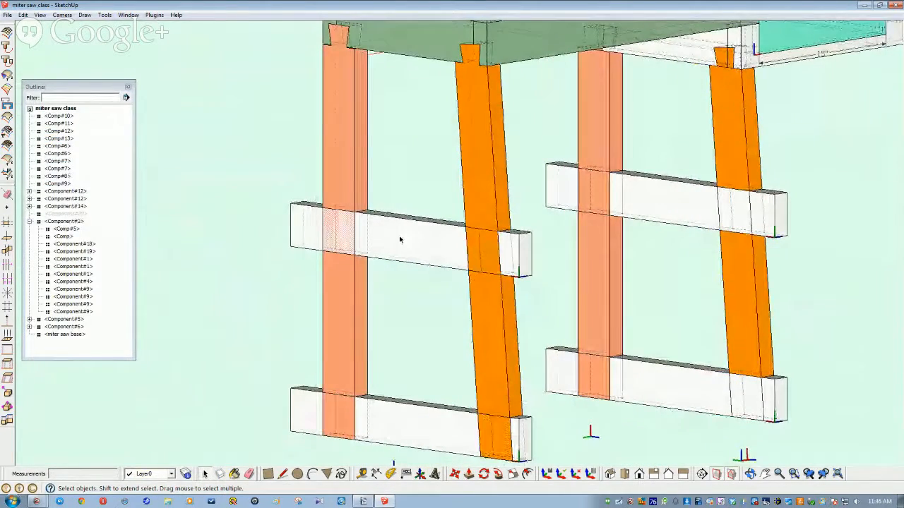
left_click(416, 423, "ctrl")
left_click(671, 385, "ctrl")
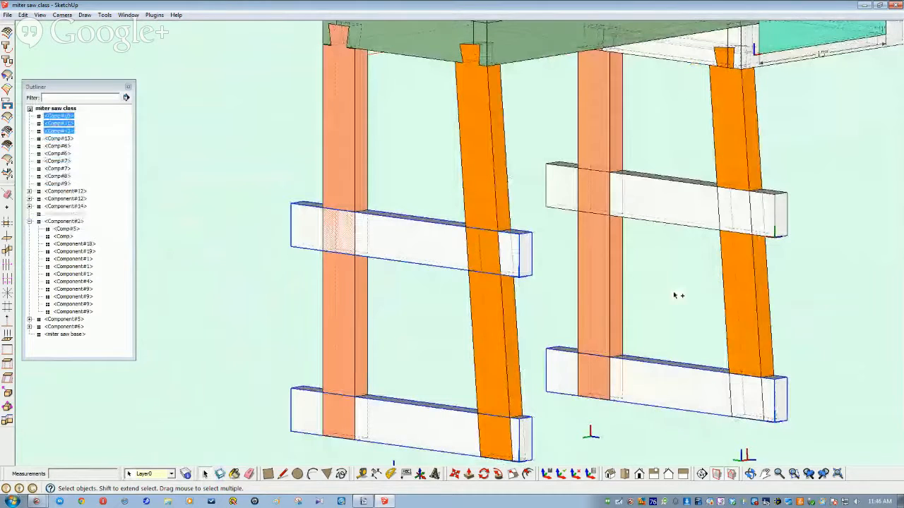
left_click(665, 207, "ctrl")
right_click(664, 209)
left_click(684, 224)
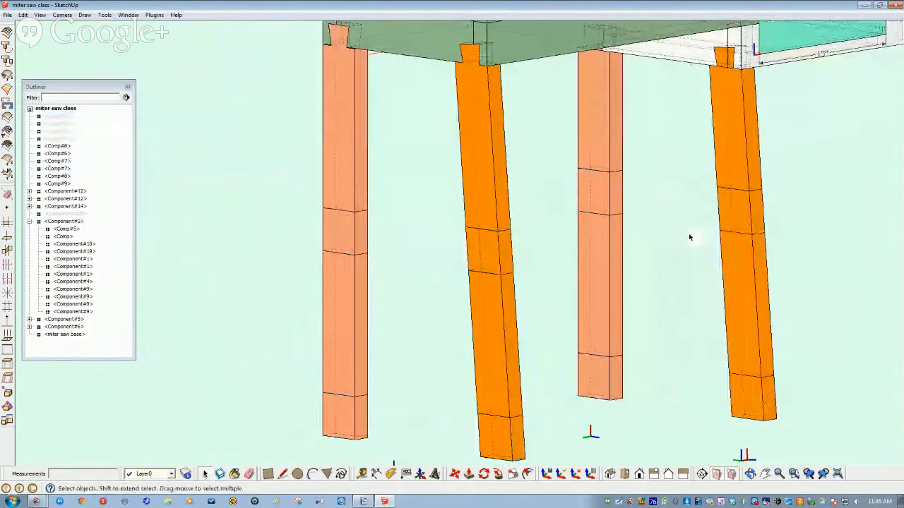
scroll(447, 250, "up", 3)
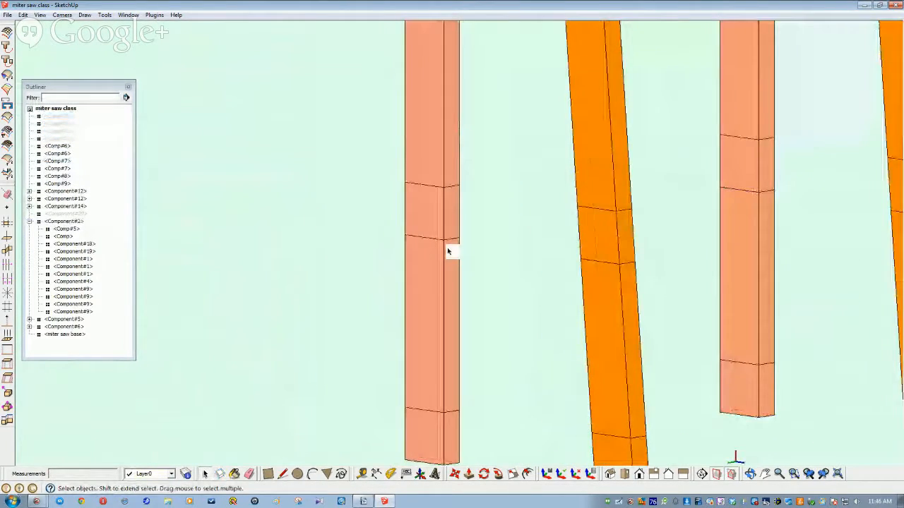
scroll(452, 223, "up", 2)
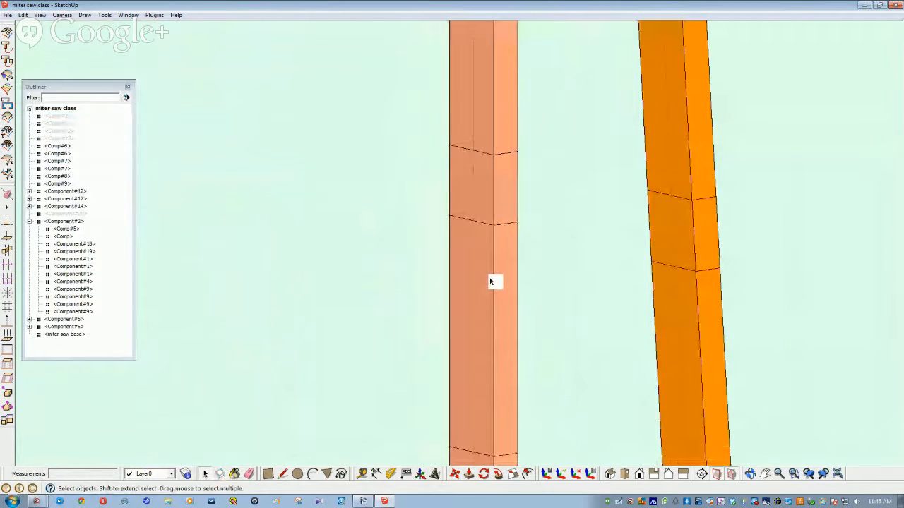
left_click(466, 223)
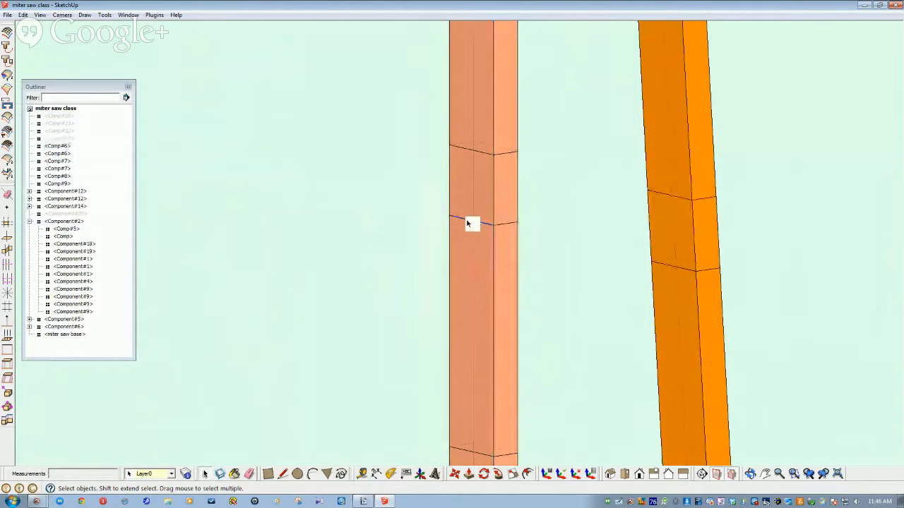
Step: Open the left leg component for editing and orbit to view its front and side
double_click(468, 259)
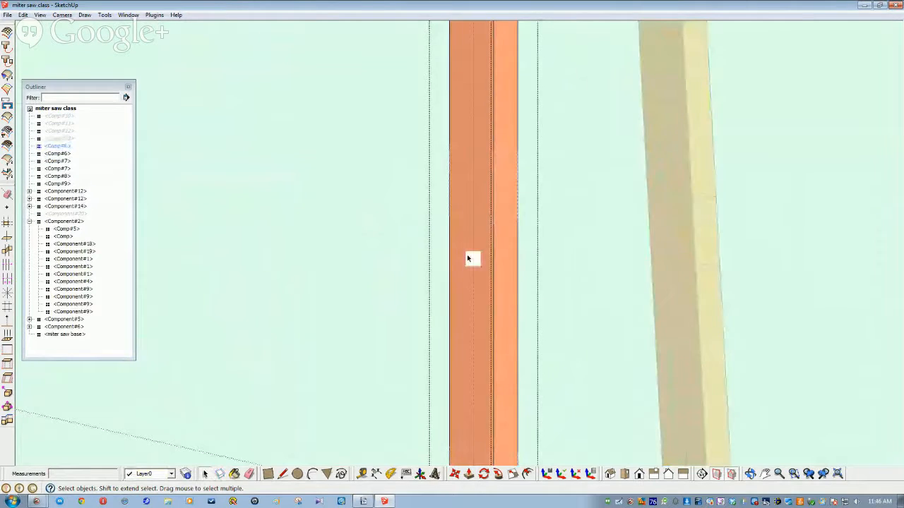
left_click(463, 224)
mouse_move(344, 327)
middle_mouse_down()
mouse_move(367, 327)
mouse_move(335, 327)
middle_mouse_up()
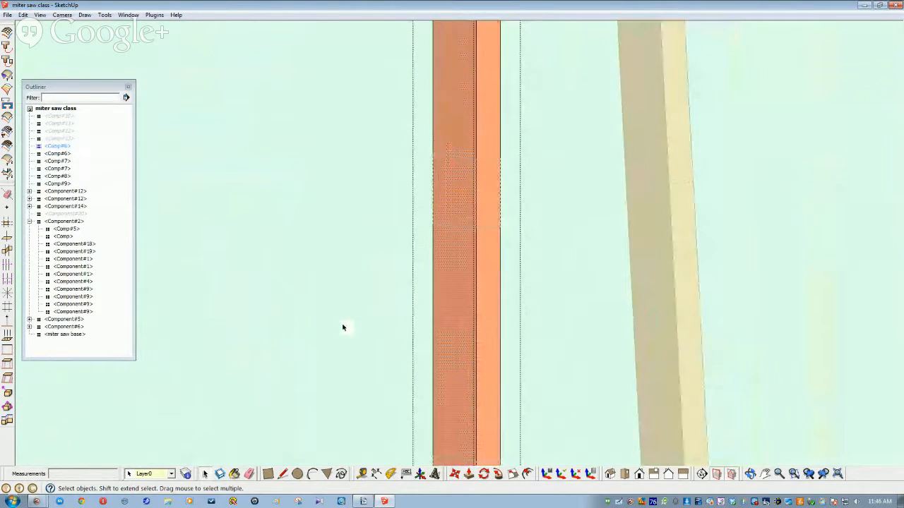
scroll(343, 327, "down", 6)
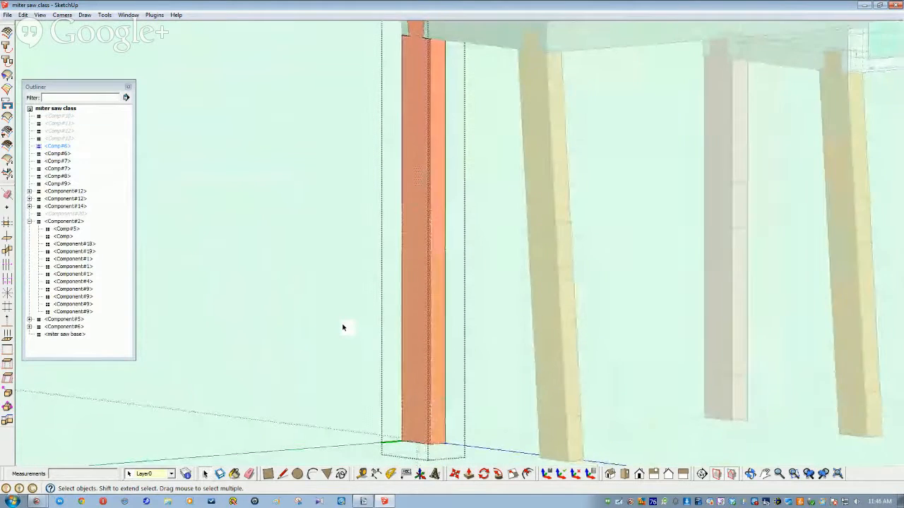
middle_click_drag(343, 326, 515, 444)
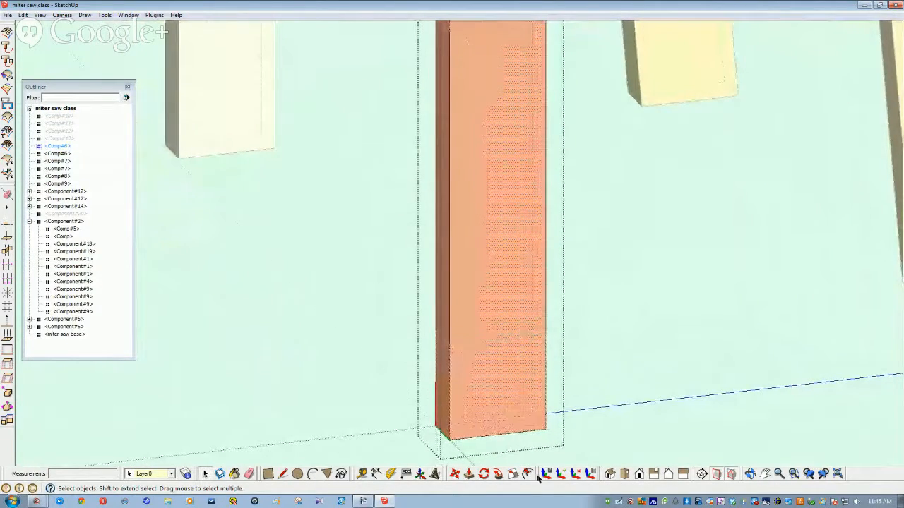
Step: Draw a 3 1/2" line edge to edge across the leg's front face near its foot
key("l")
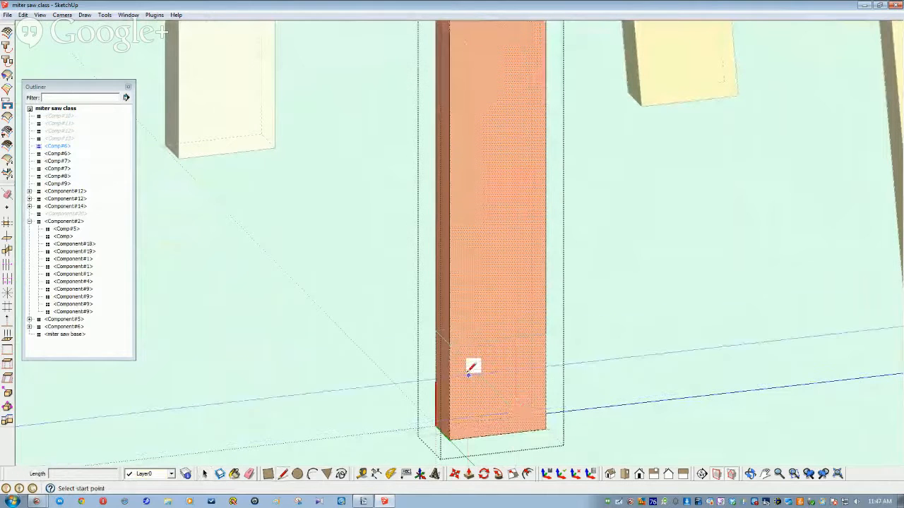
left_click(447, 344)
left_click(546, 333)
middle_click_drag(567, 343, 642, 396)
key("space")
scroll(555, 375, "down", 6)
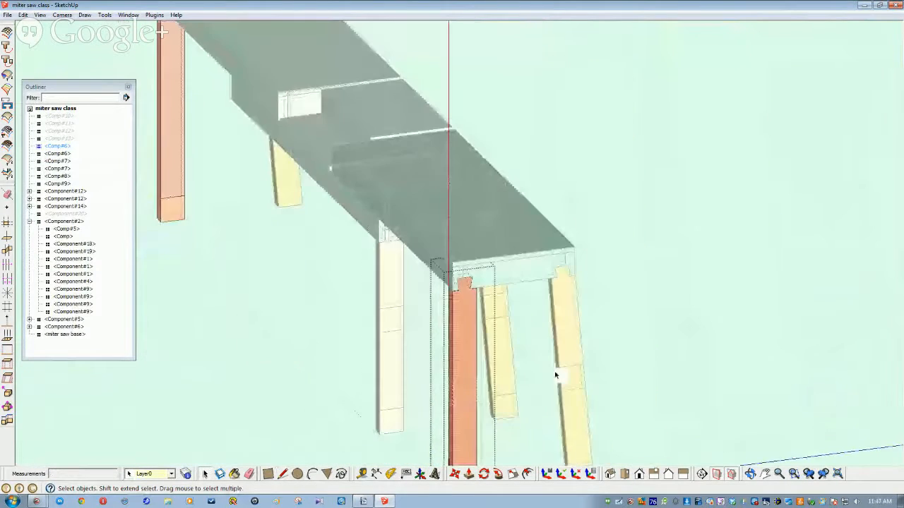
scroll(555, 376, "down", 3)
scroll(555, 374, "down", 2)
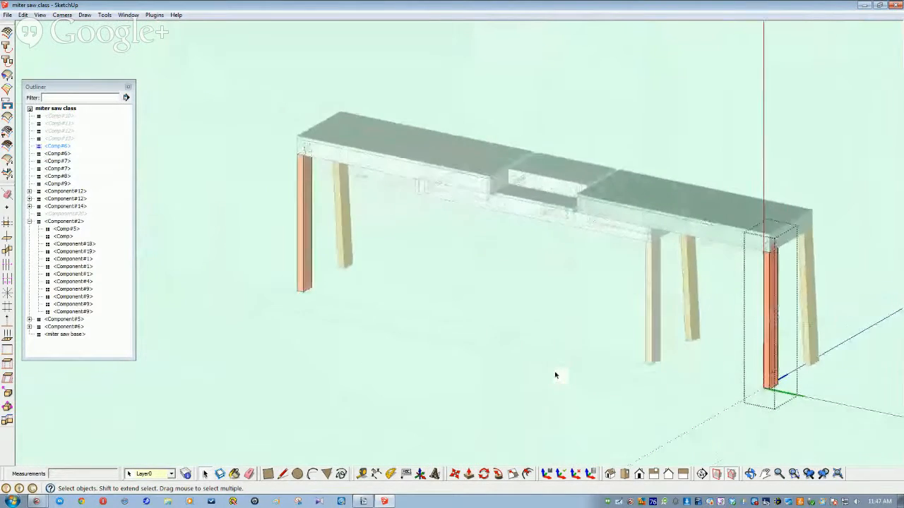
scroll(555, 373, "up", 8)
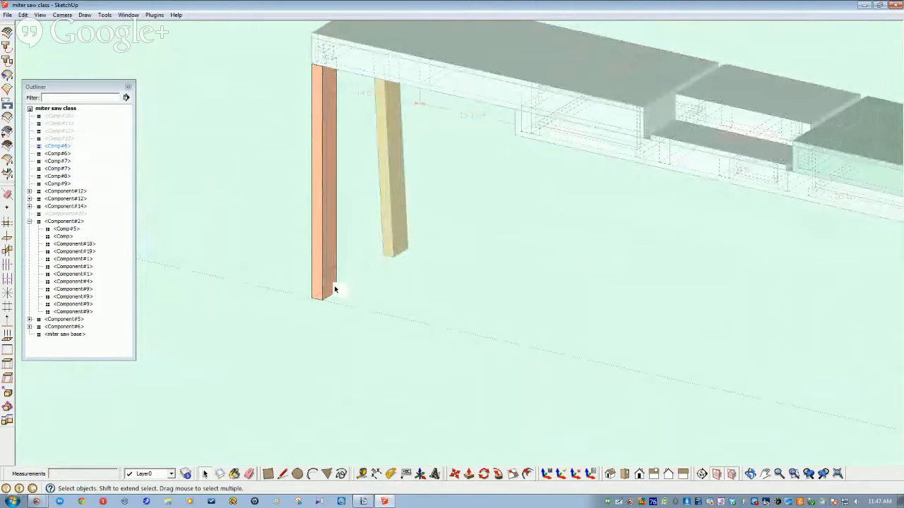
left_click(328, 261)
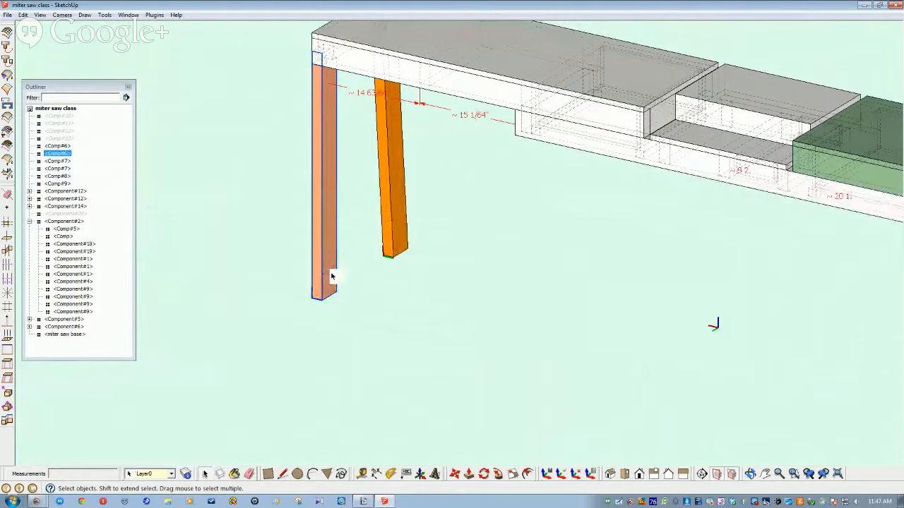
left_click(393, 227, "ctrl")
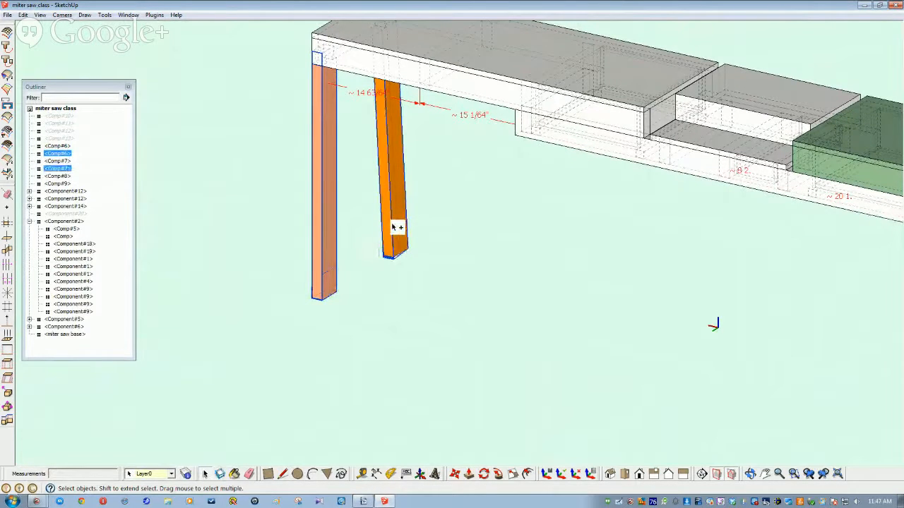
right_click(387, 230)
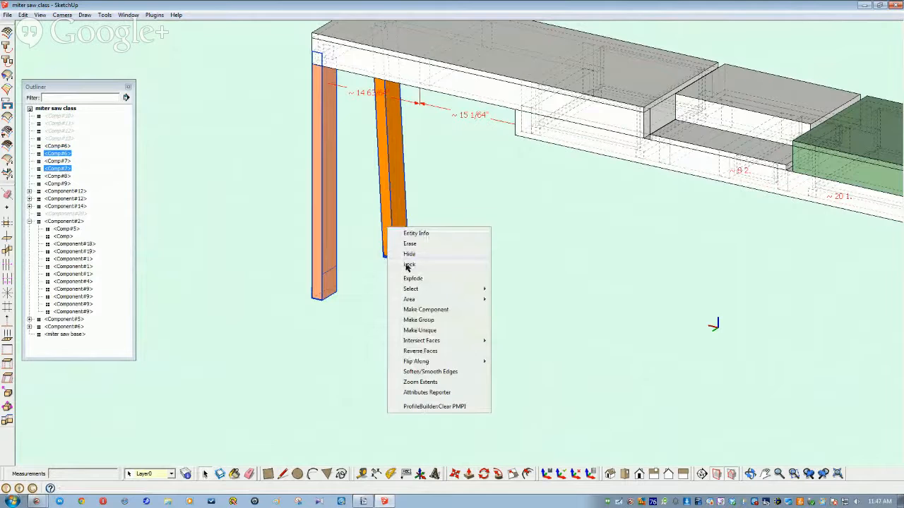
left_click(416, 331)
left_click(320, 270)
scroll(328, 285, "down", 3)
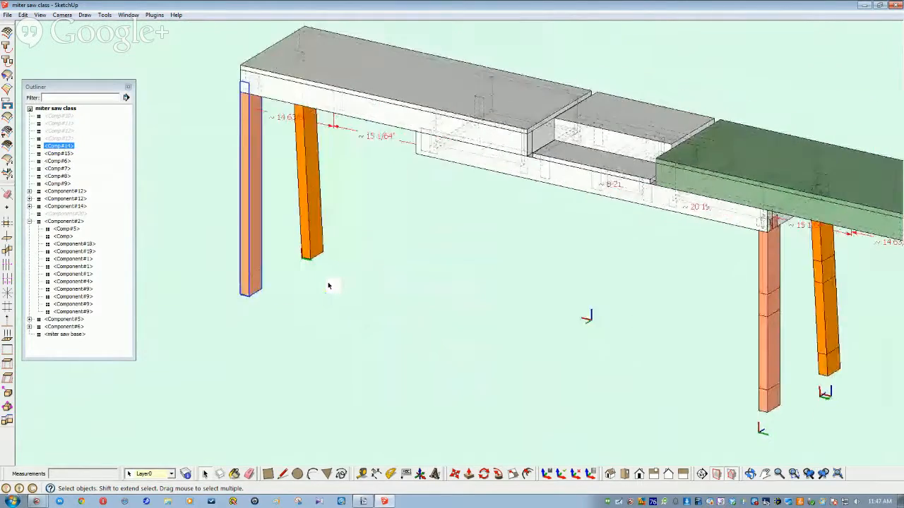
middle_click_drag(328, 285, 405, 310)
scroll(423, 315, "up", 1)
scroll(423, 315, "up", 5)
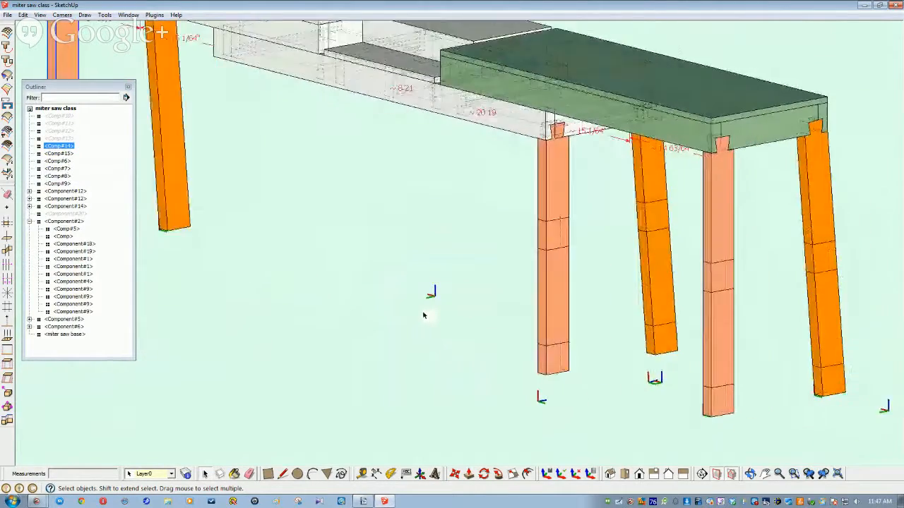
Step: Push the middle leg's bottom-end face inward to form a reduced tenon
scroll(612, 343, "up", 3)
middle_click_drag(635, 355, 571, 355)
double_click(568, 355)
left_click(562, 354)
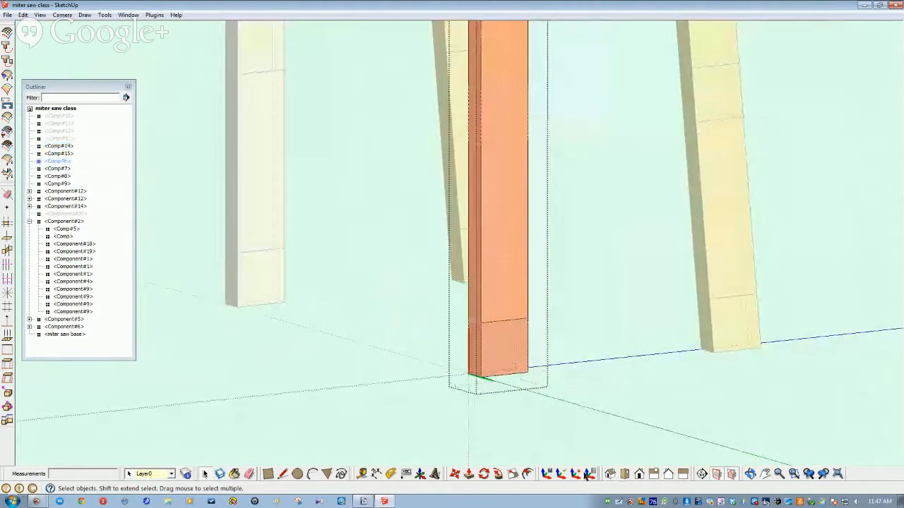
left_click(470, 475)
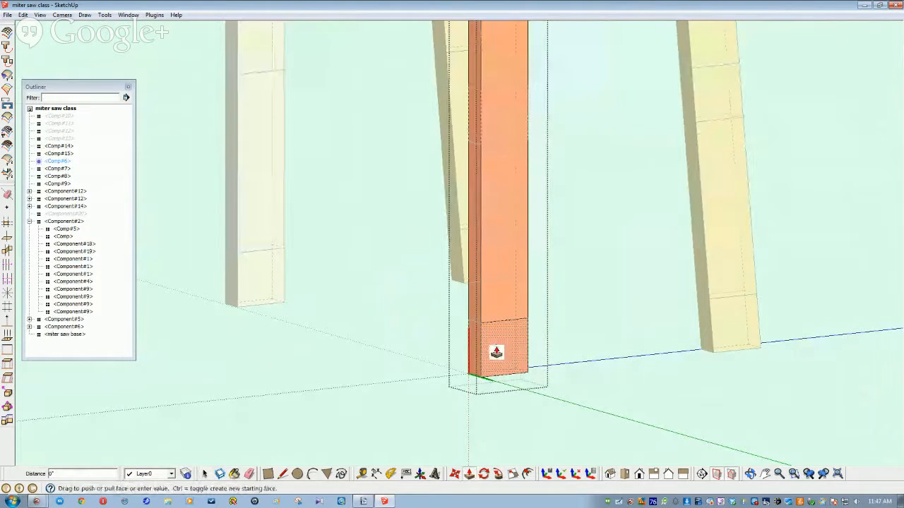
left_click(492, 358)
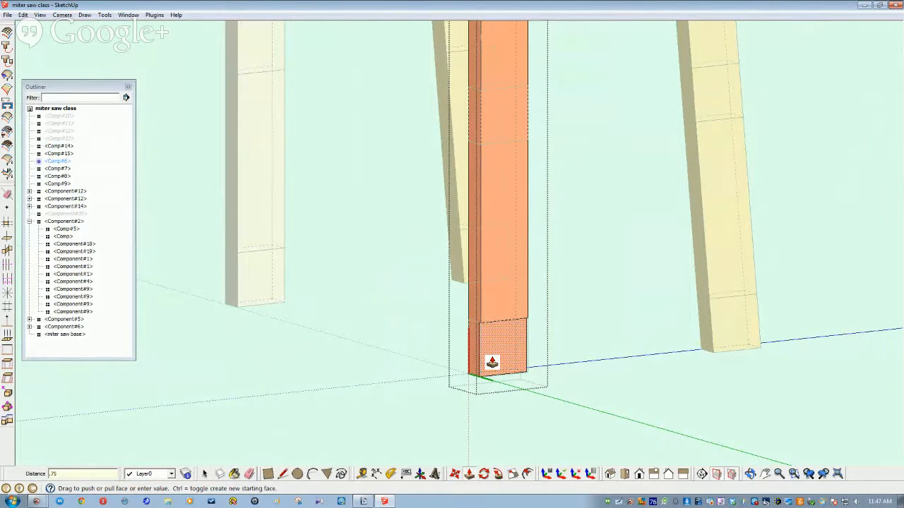
key("Return")
key("space")
Step: Open the right leg, Comp#6, and draw a line across its face, splitting it
left_click(619, 319)
double_click(717, 324)
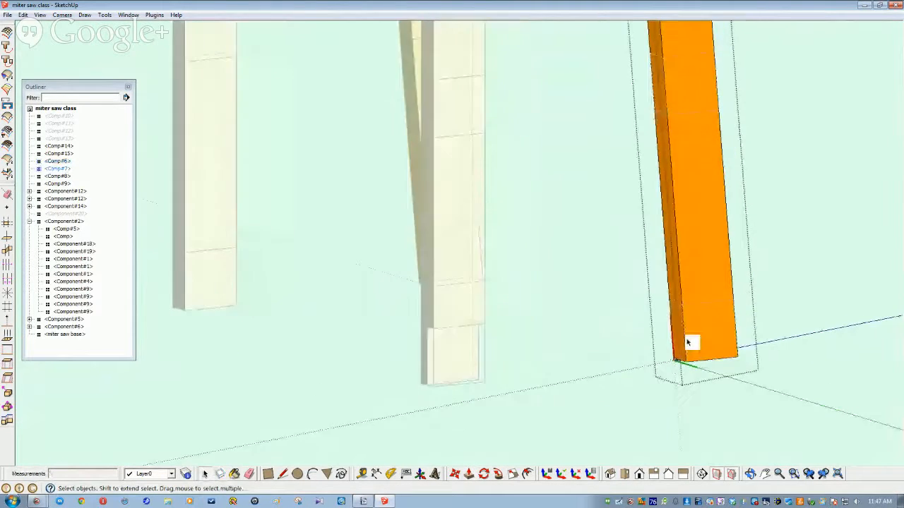
scroll(665, 339, "up", 3)
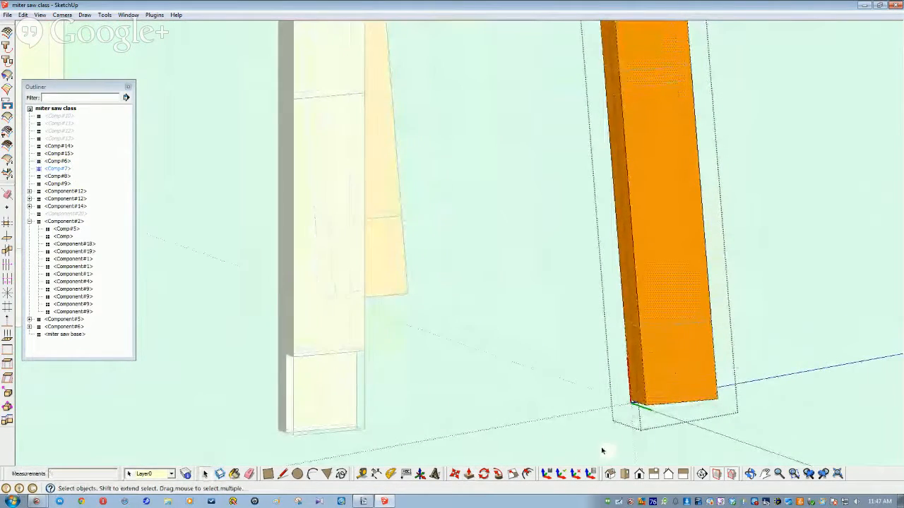
key("l")
left_click(638, 327)
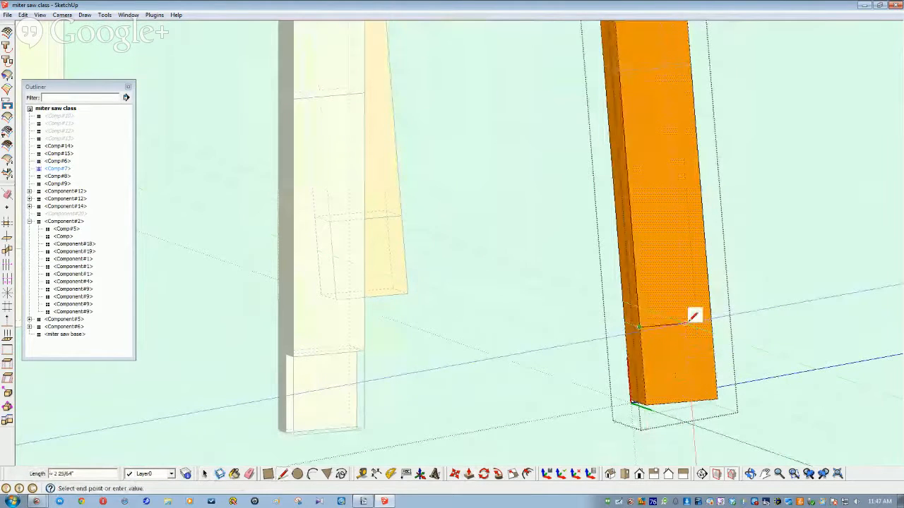
left_click(710, 322)
key("space")
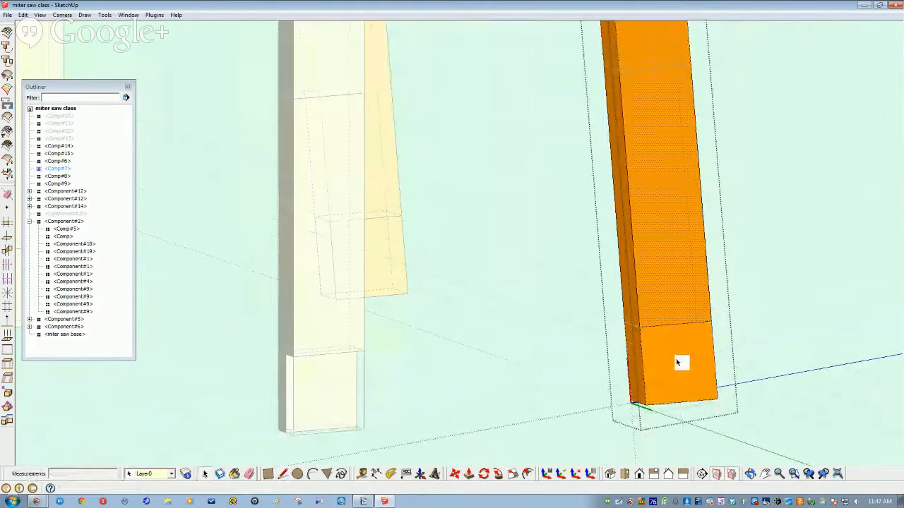
Step: Push the right leg's lower face in by the same depth, then view the legs from below
left_click(677, 363)
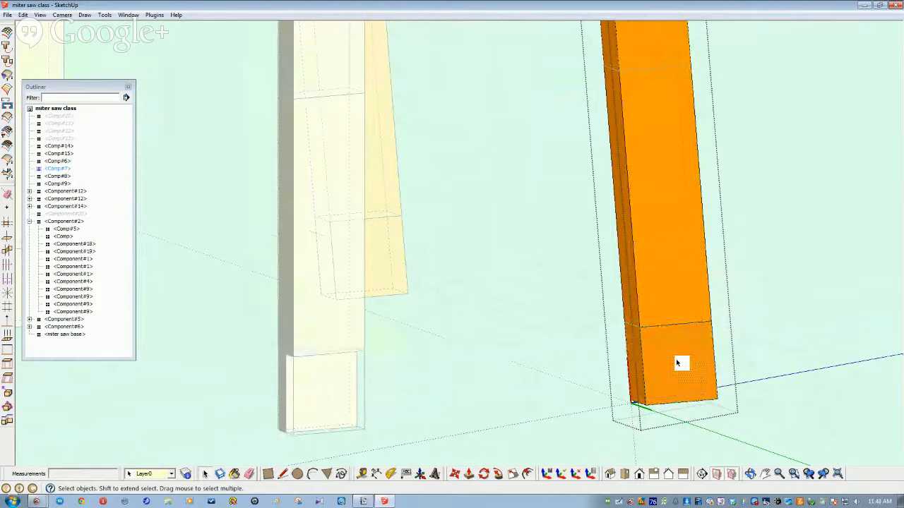
left_click(469, 476)
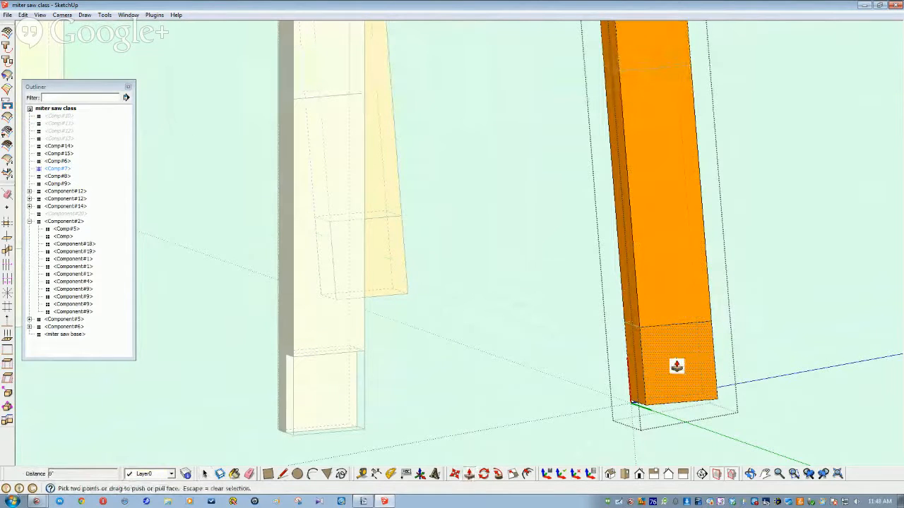
double_click(676, 367)
key("space")
left_click(494, 334)
scroll(490, 454, "down", 5)
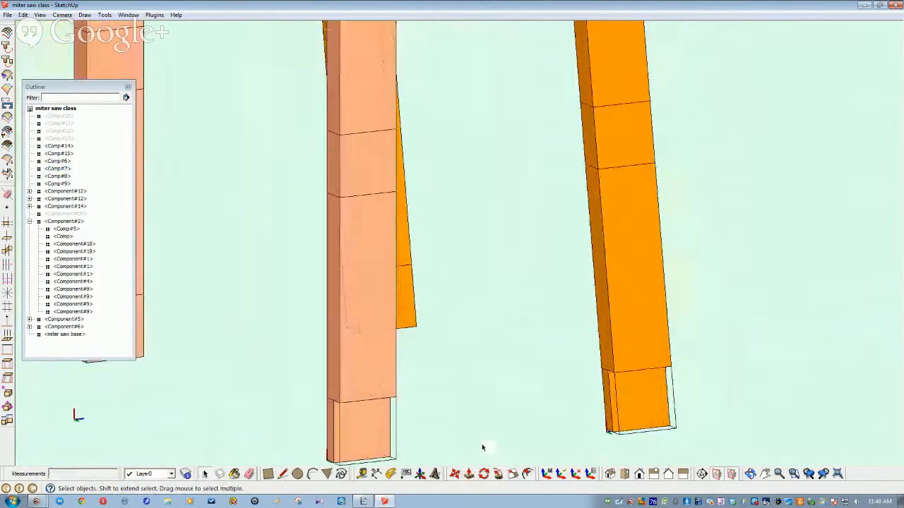
scroll(420, 387, "up", 2)
middle_click_drag(461, 383, 456, 351)
mouse_move(561, 347)
middle_mouse_down()
mouse_move(529, 343)
mouse_move(462, 227)
mouse_move(497, 242)
mouse_move(452, 298)
middle_mouse_up()
scroll(463, 228, "down", 1)
Step: Draw two lines across the middle leg and push the strip between them in as a notch
double_click(490, 250)
key("l")
left_click(417, 209)
left_click(483, 200)
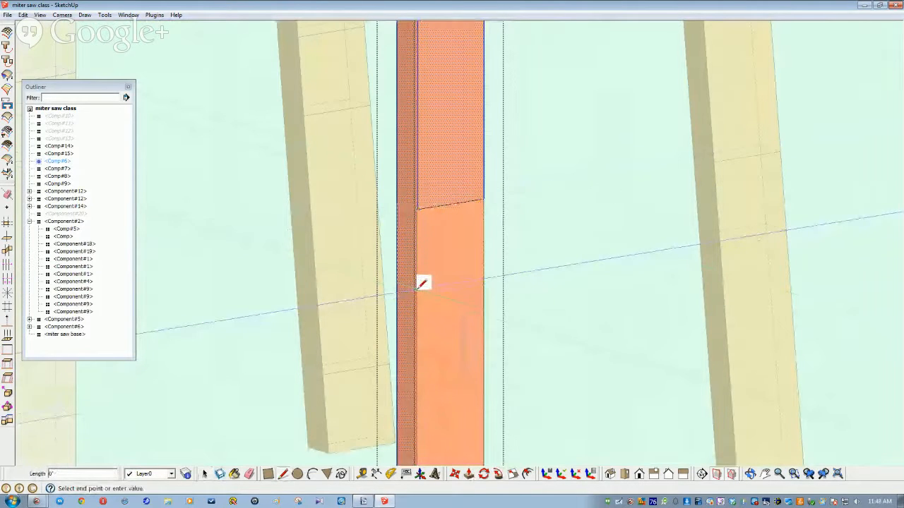
left_click(483, 280)
key("space")
left_click(448, 250)
left_click(483, 474)
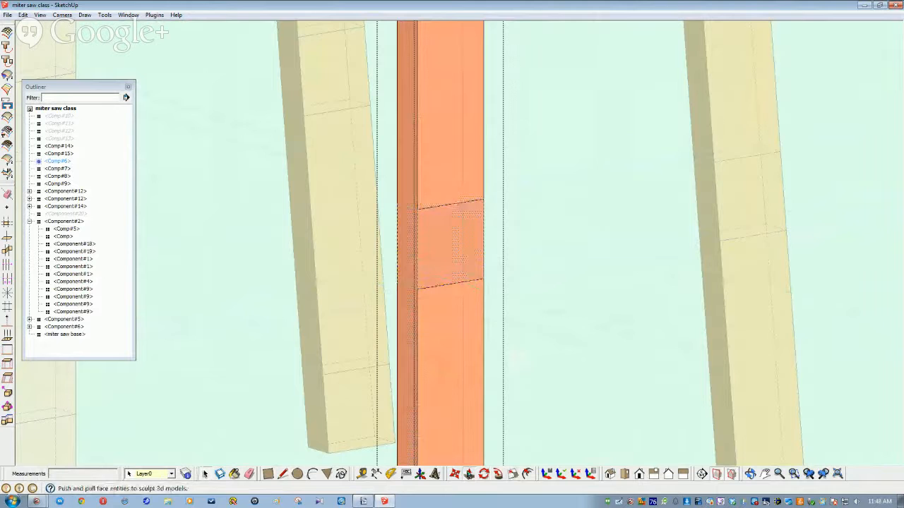
left_click_drag(429, 255, 431, 259)
key("space")
Step: Draw two matching lines across the right-hand leg to mark the notch band
left_click(751, 310)
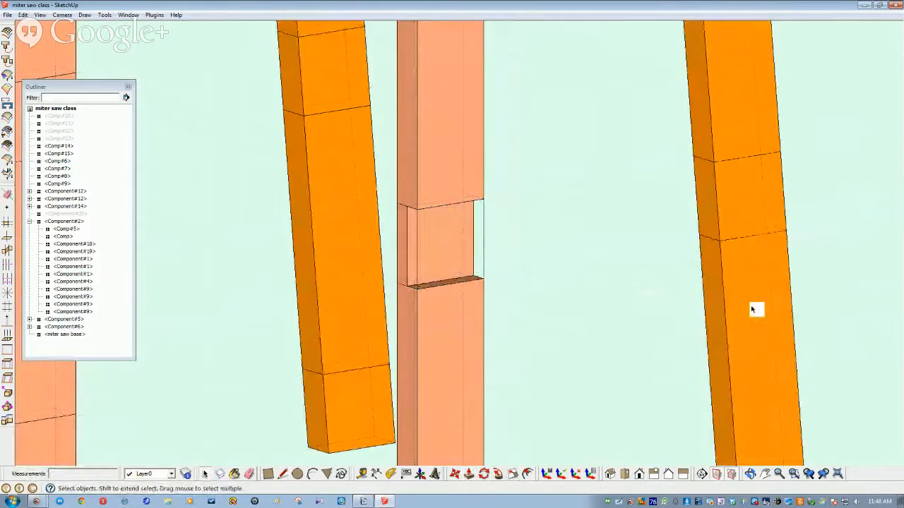
key("l")
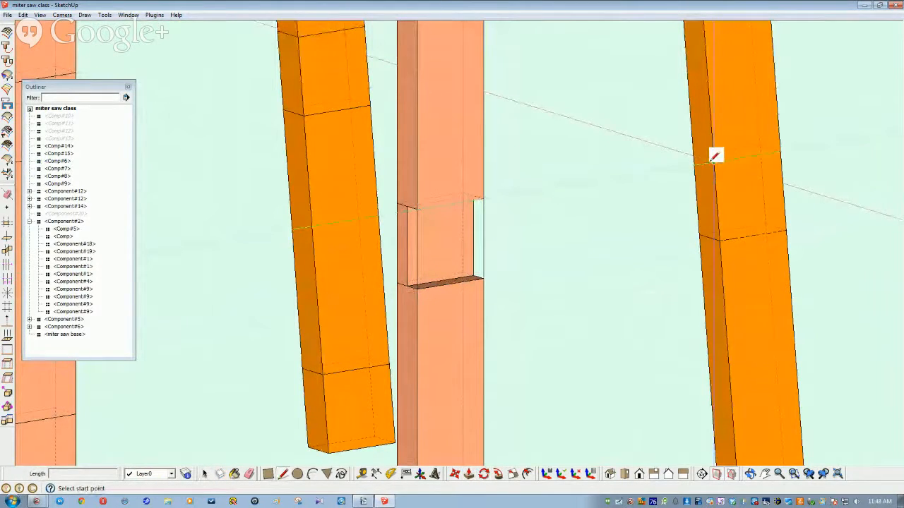
left_click(720, 158)
left_click(778, 154)
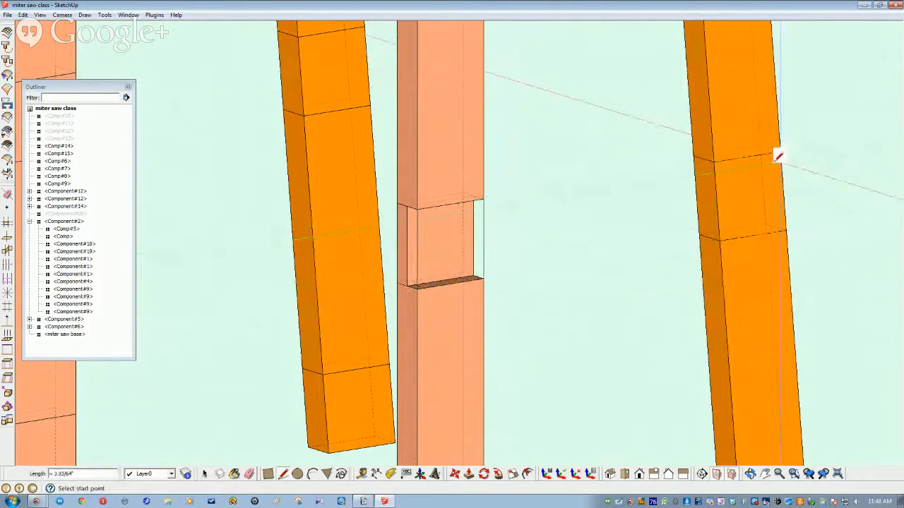
left_click(719, 241)
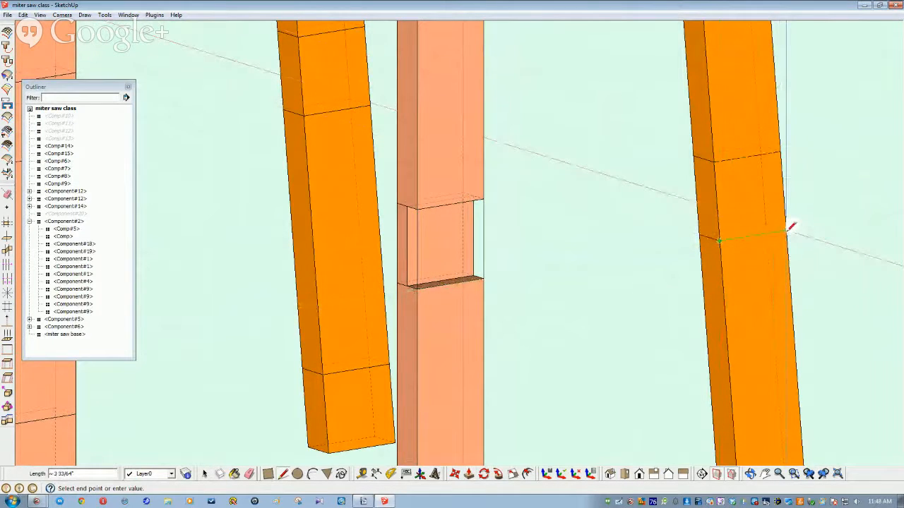
left_click(787, 231)
key("space")
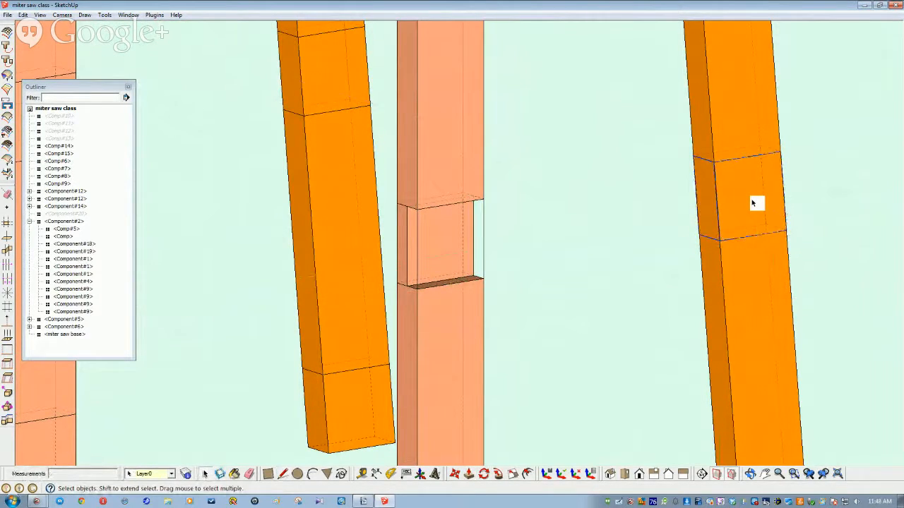
Step: Open the right leg, redraw the line across its face, and push the marked band through
double_click(754, 291)
triple_click(754, 291)
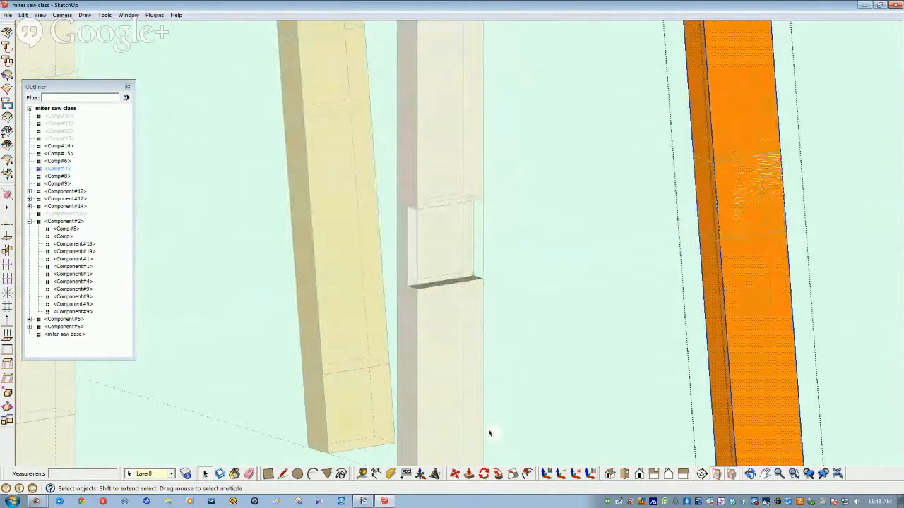
key("l")
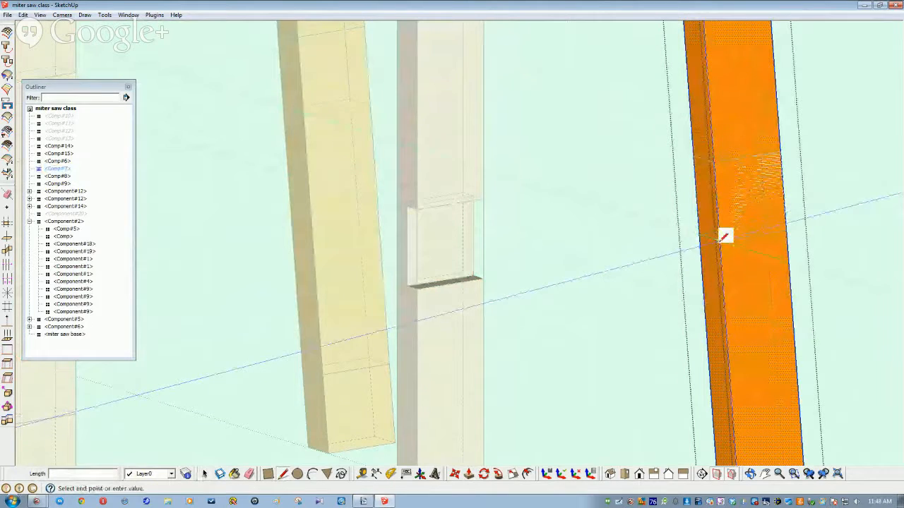
left_click(781, 151)
key("space")
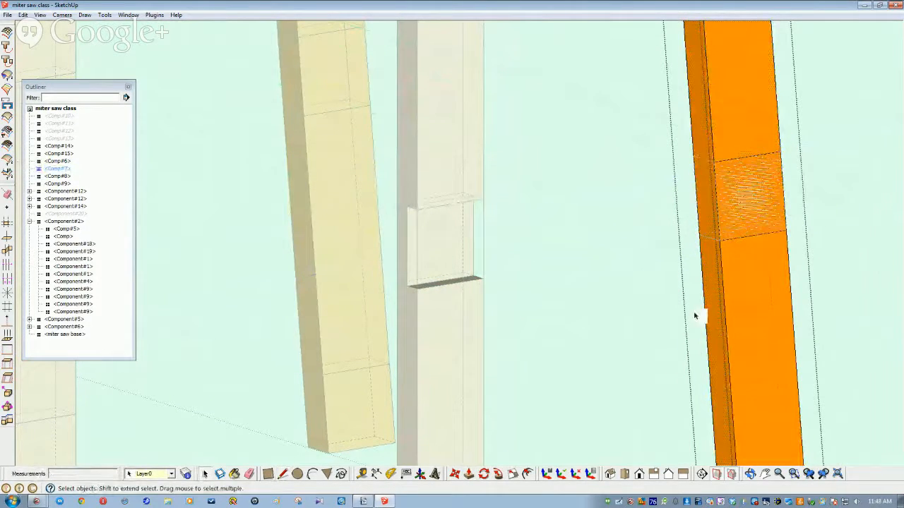
left_click(468, 473)
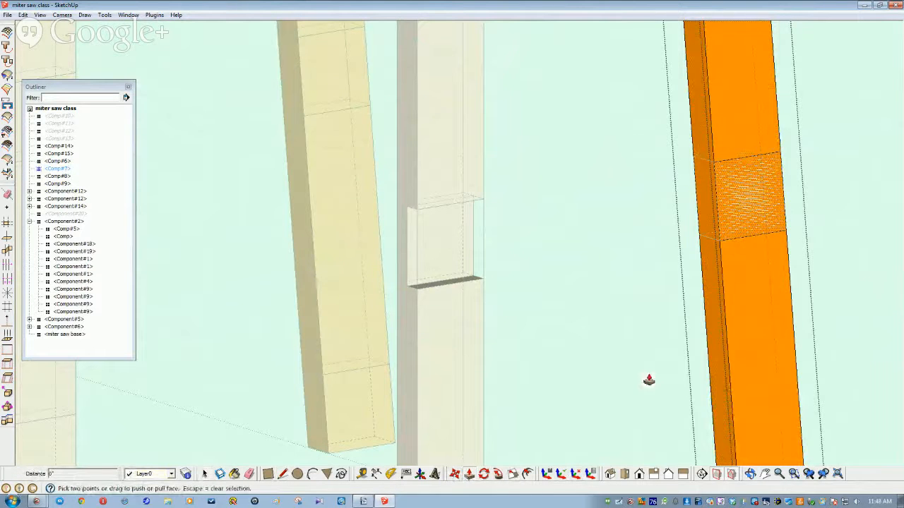
left_click_drag(740, 206, 734, 209)
key("space")
Step: Delete the leftover face covering the notch and check the legs from underneath
middle_click_drag(589, 255, 652, 215)
left_click(644, 199)
key("Delete")
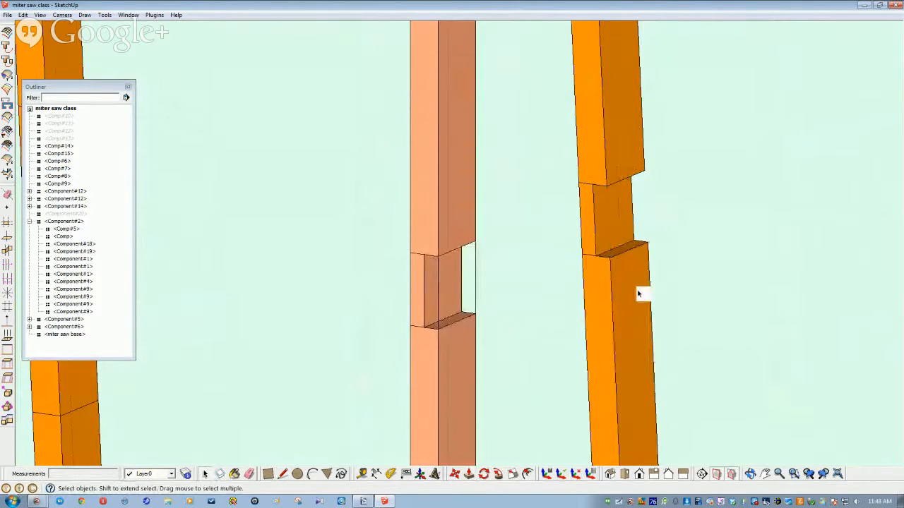
scroll(585, 294, "down", 6)
middle_click_drag(534, 281, 269, 246)
scroll(269, 246, "up", 8)
middle_click_drag(387, 327, 343, 373)
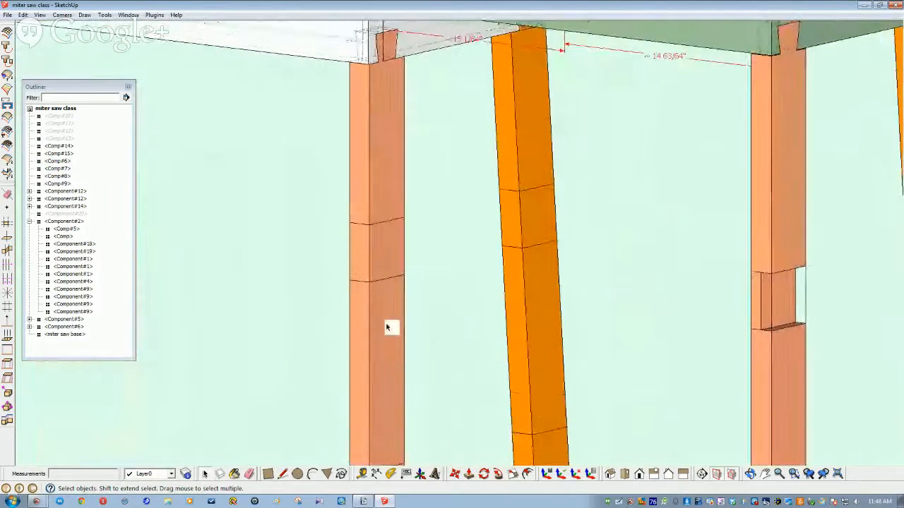
Step: Open leg Comp#8 and draw lines across its lower end and near its top
double_click(357, 308)
key("l")
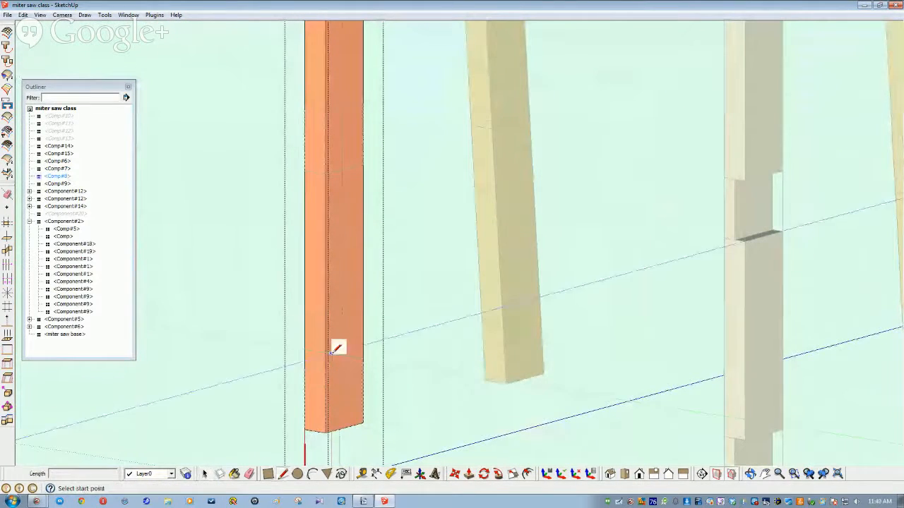
left_click(327, 372)
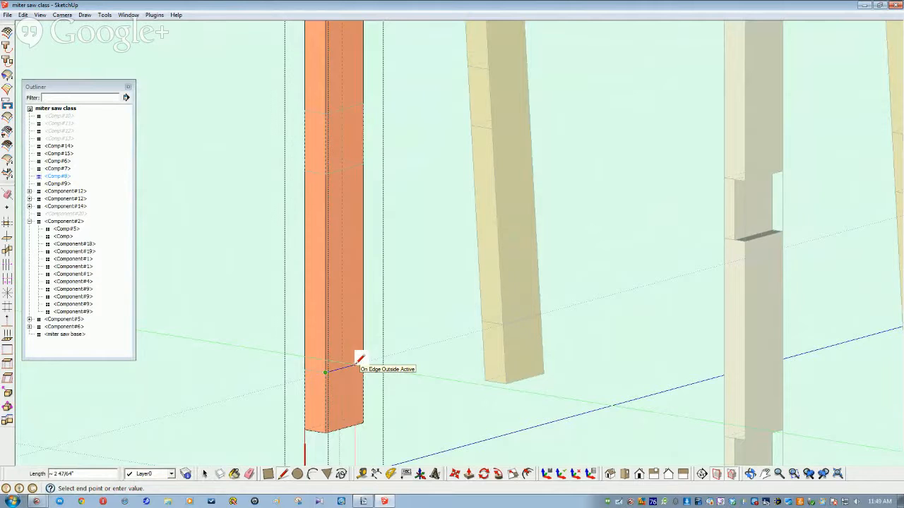
middle_click_drag(355, 363, 402, 364)
left_click(402, 364)
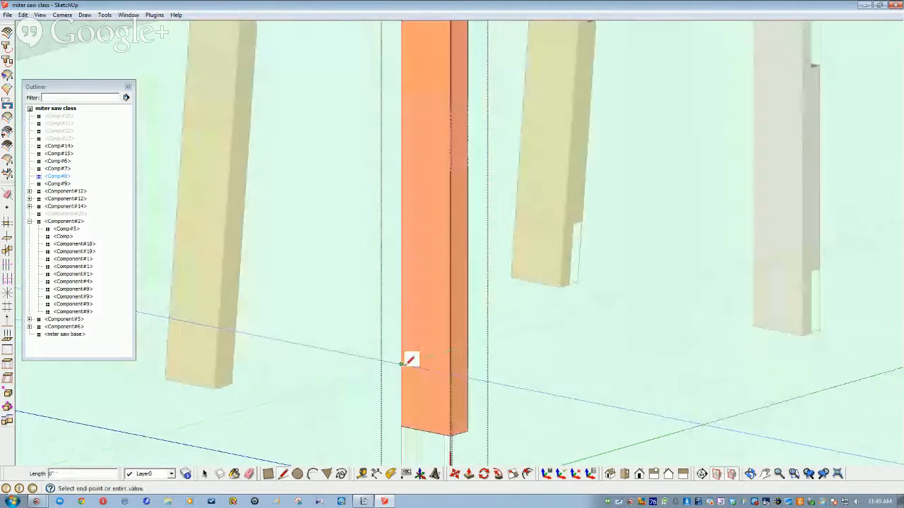
left_click(450, 372)
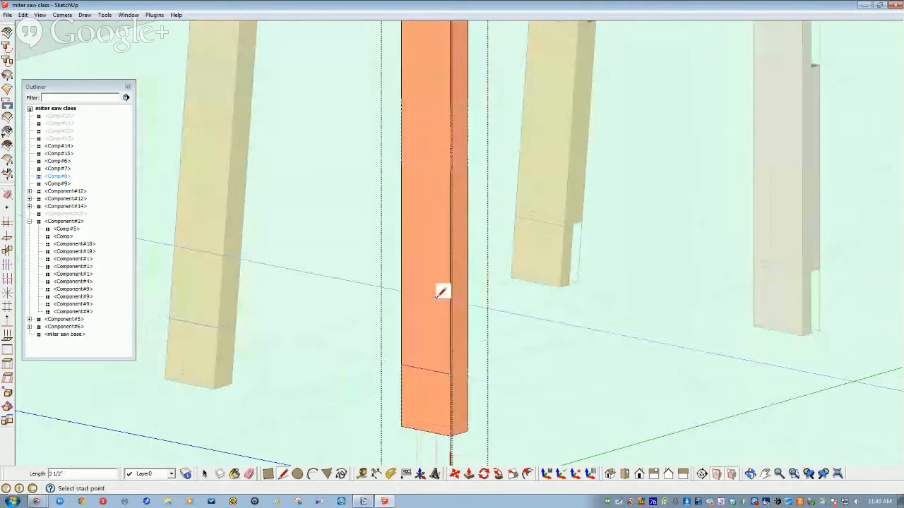
left_click(449, 168)
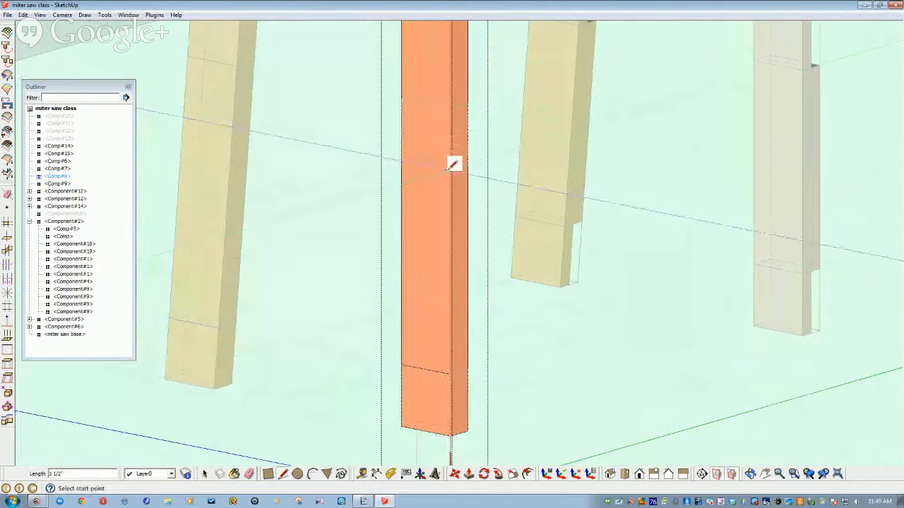
left_click(400, 96)
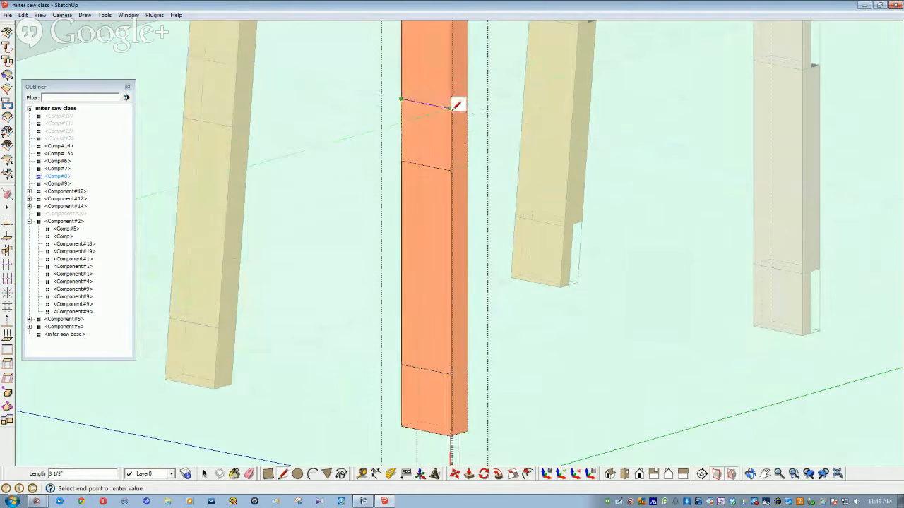
left_click(450, 108)
key("space")
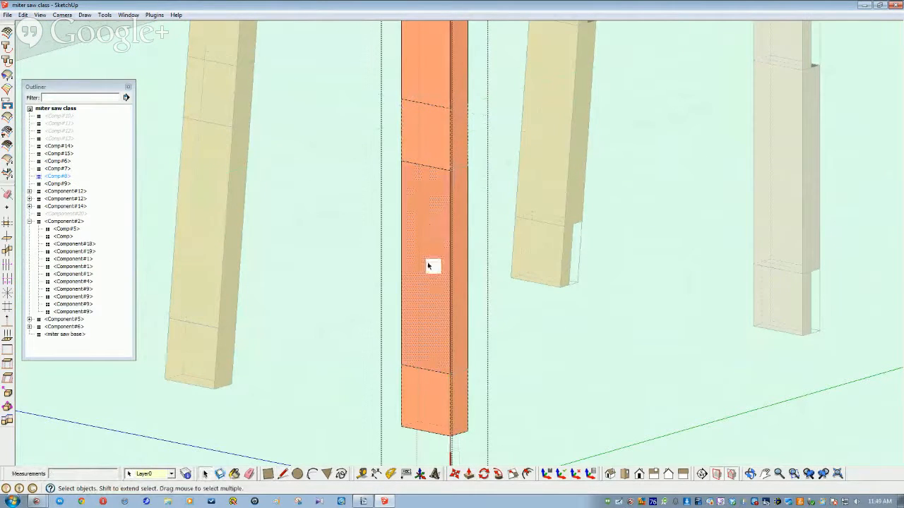
Step: Push the leg's lower and upper face sections in as recesses, then close the component
left_click(426, 400)
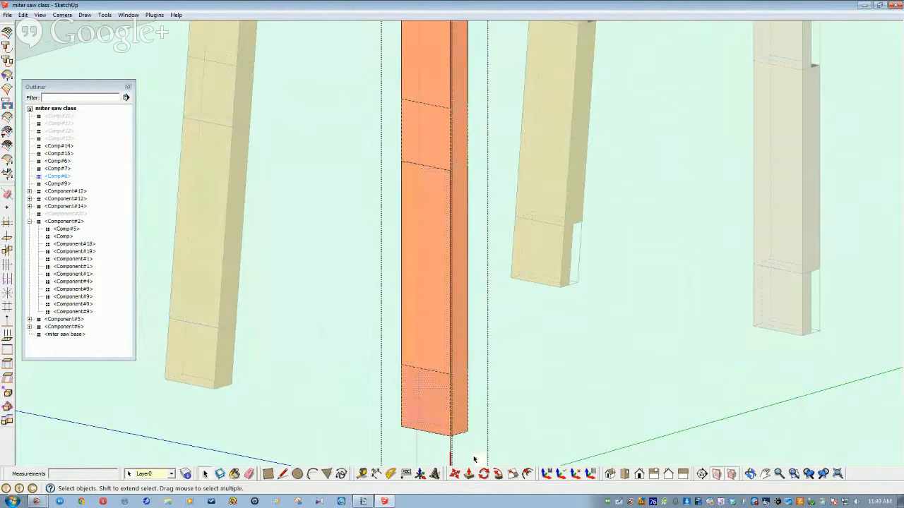
left_click(469, 474)
double_click(429, 406)
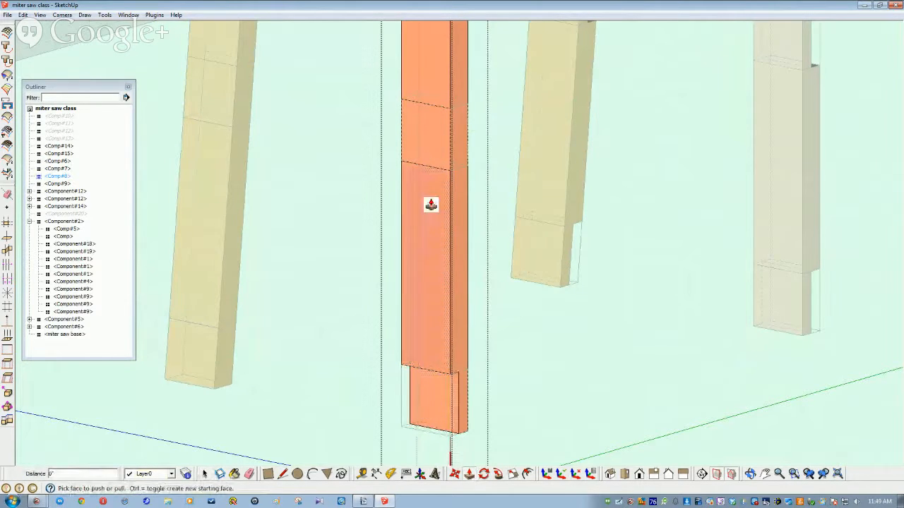
double_click(432, 137)
key("space")
left_click(328, 202)
scroll(349, 296, "down", 3)
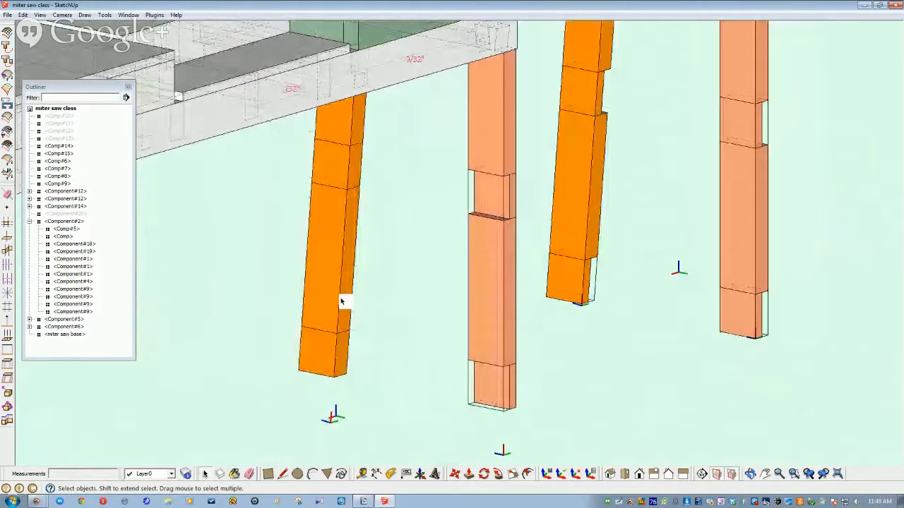
Step: Open leg Comp#9 and draw cut lines across its face near the bottom and the top
double_click(341, 301)
scroll(311, 331, "up", 3)
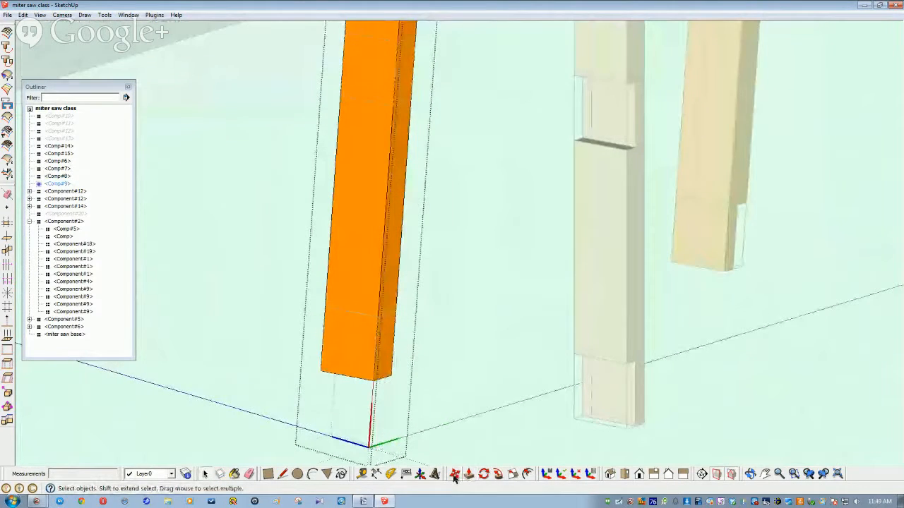
key("l")
left_click(326, 307)
left_click(378, 315)
left_click(340, 95)
middle_click_drag(399, 101, 365, 80)
left_click(404, 91)
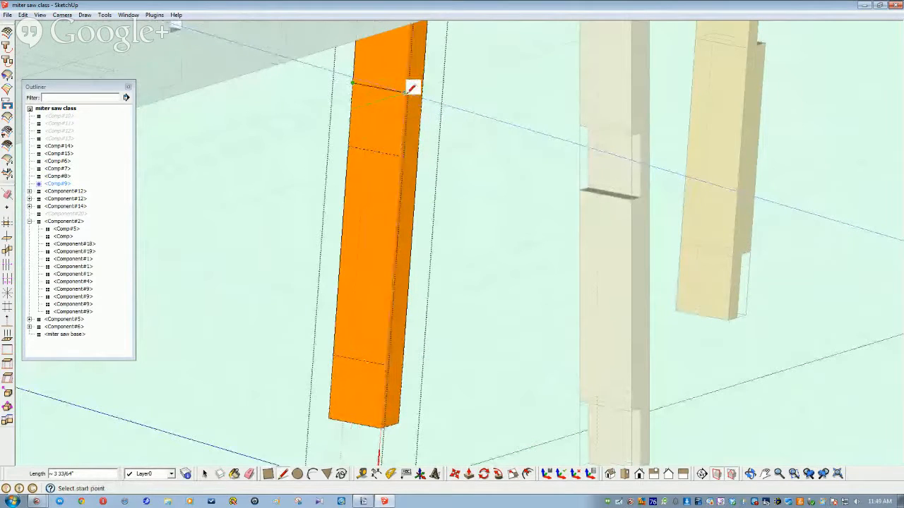
key("space")
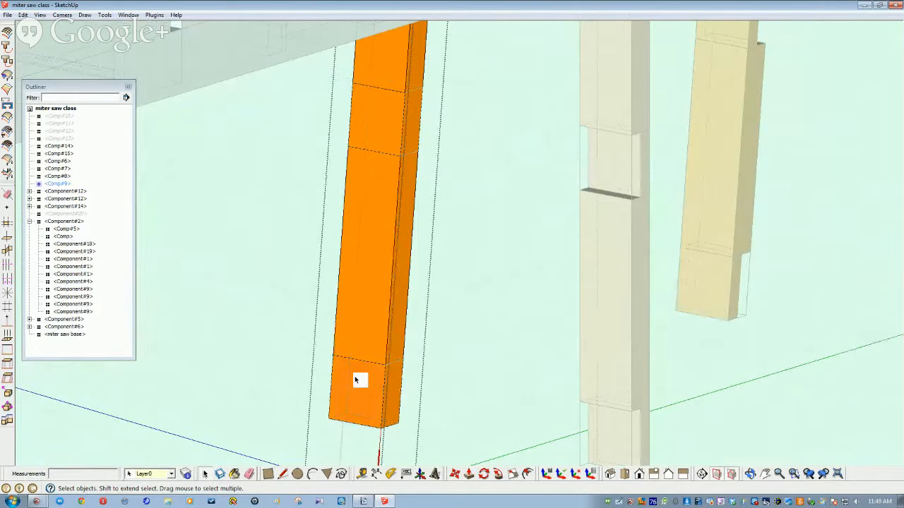
Step: Push the bottom and upper face sections in, making a narrower tenon and top notch
left_click(471, 477)
left_click(363, 402)
left_click(375, 325)
left_click(375, 144)
left_click(492, 193)
key("space")
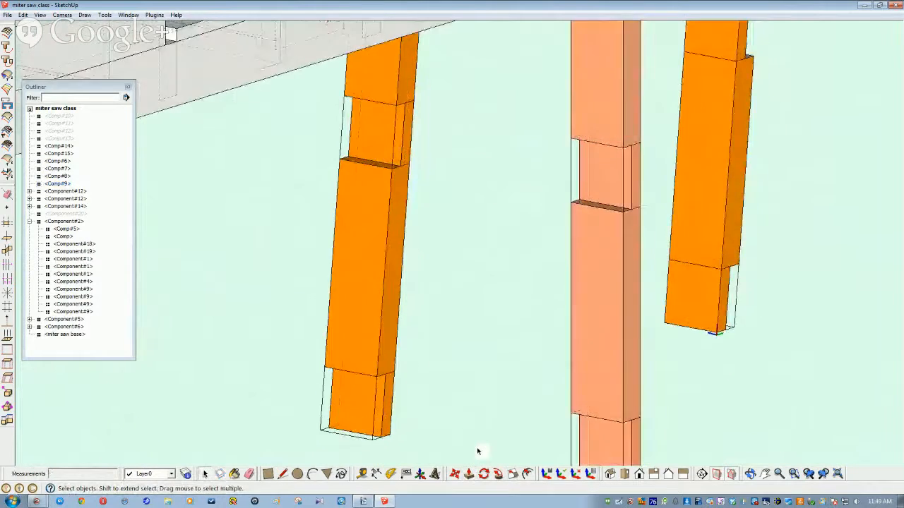
scroll(477, 451, "down", 5)
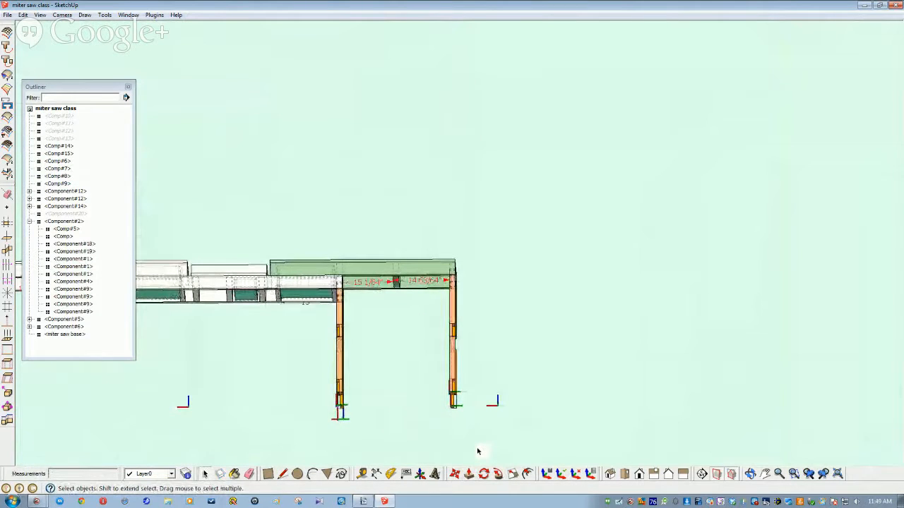
Step: Unhide the stretcher components Comp#10 to Comp#13 from the Outliner
right_click(478, 452)
left_click(524, 356)
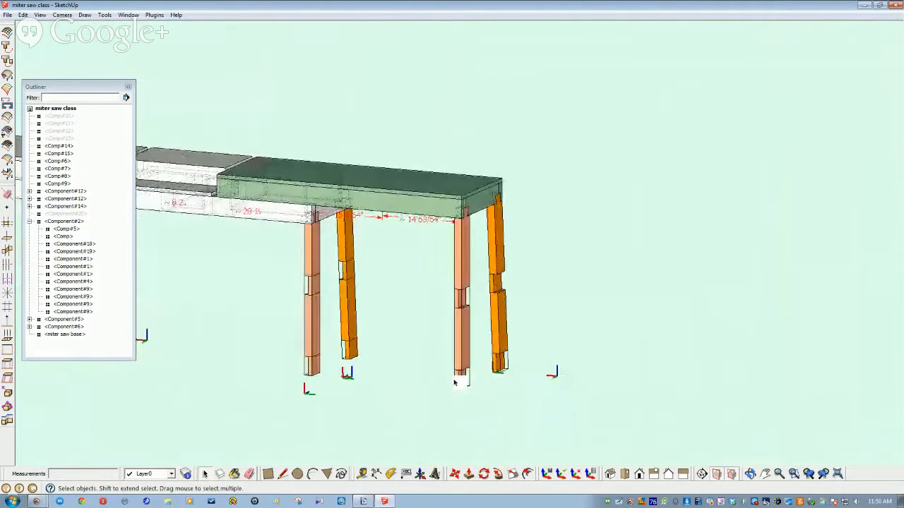
left_click(59, 118)
right_click(56, 140)
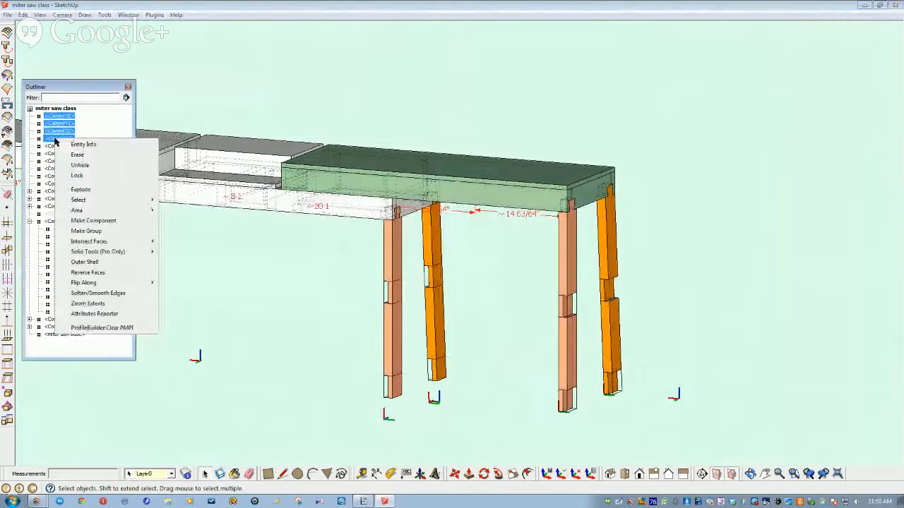
left_click(79, 165)
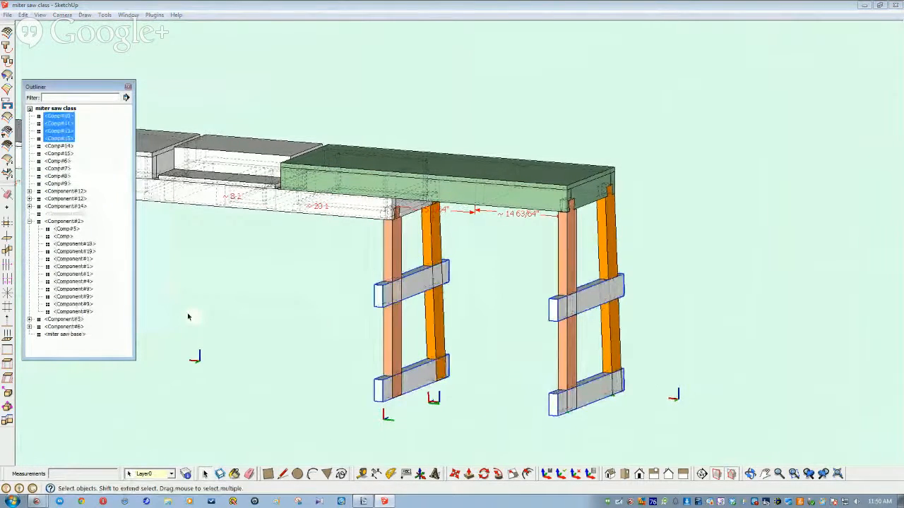
scroll(238, 312, "up", 5)
Step: Select the four legs, Comp#6 to Comp#9, and hide them to leave only the stretchers
middle_click_drag(321, 303, 484, 246)
left_click(479, 245)
left_click(581, 250, "shift")
left_click(351, 229, "shift")
left_click(251, 240, "shift")
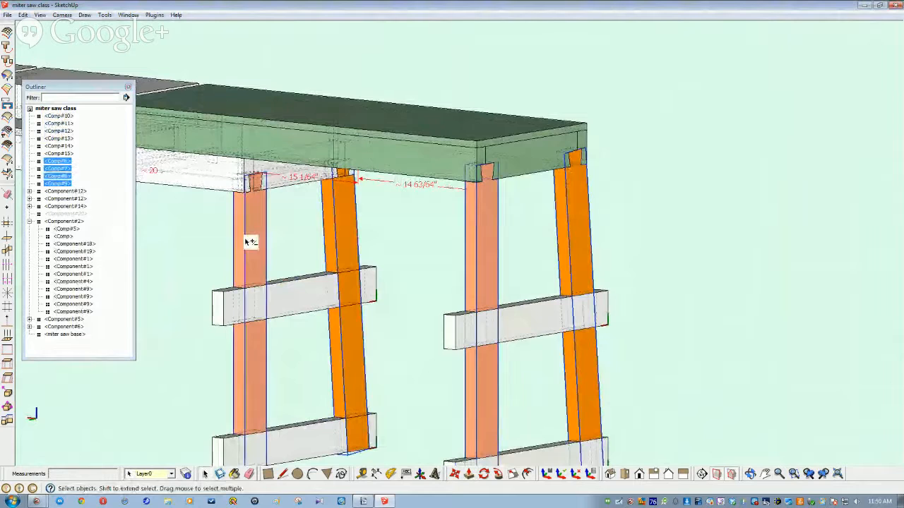
right_click(250, 240)
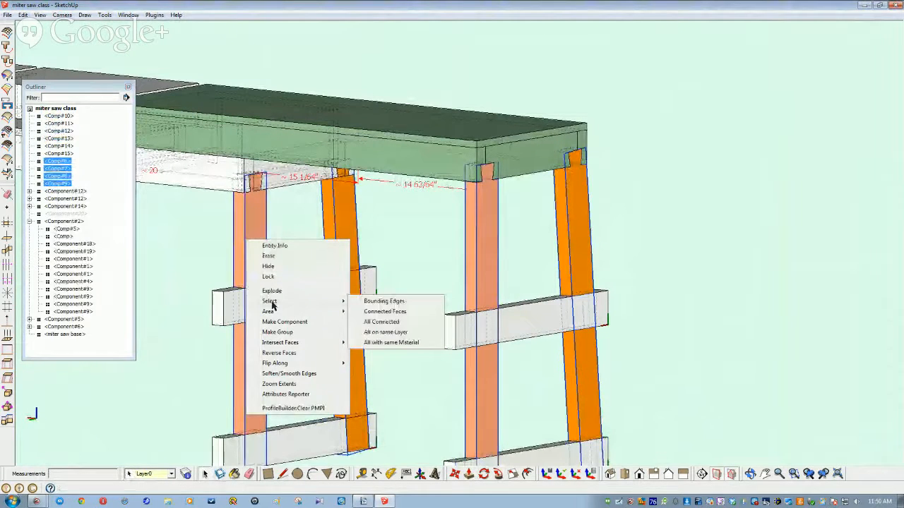
left_click(268, 266)
middle_click_drag(443, 333, 285, 276)
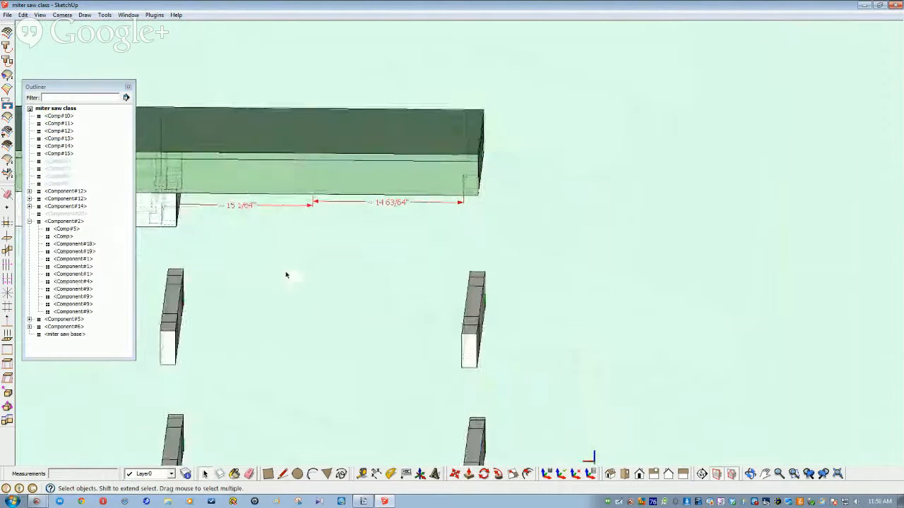
Step: Restore the hidden legs and place copies of Comp#6 and Comp#8 just beside the originals
key("ctrl+z")
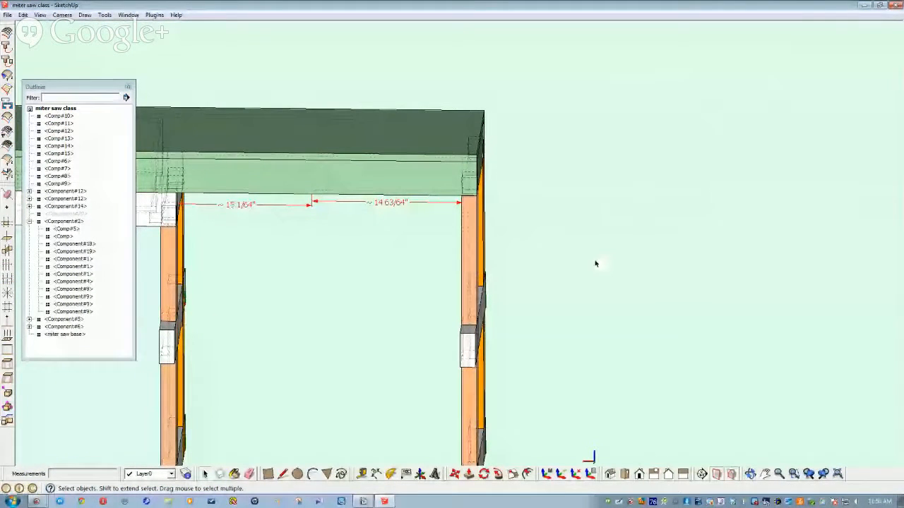
mouse_move(466, 286)
middle_mouse_down()
mouse_move(444, 287)
mouse_move(468, 283)
middle_mouse_up()
left_click(469, 283)
left_click(158, 270, "ctrl")
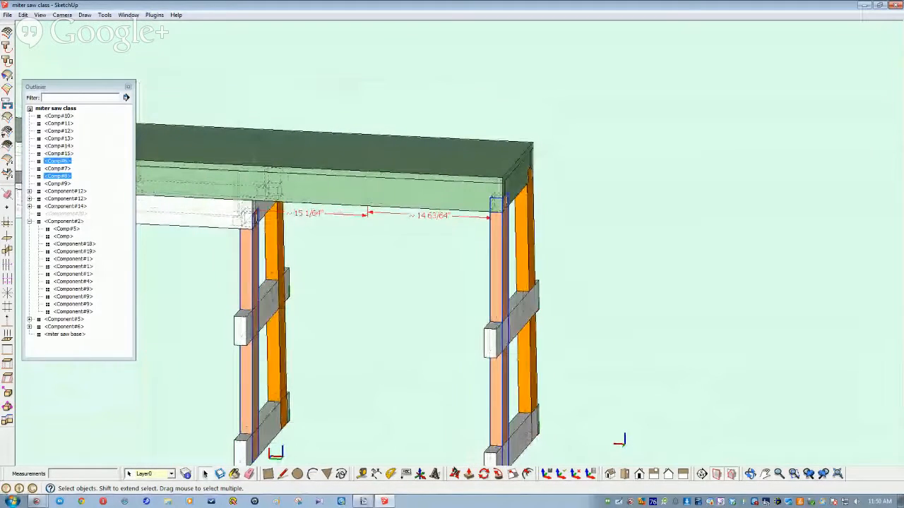
left_click(454, 473)
left_click(385, 429)
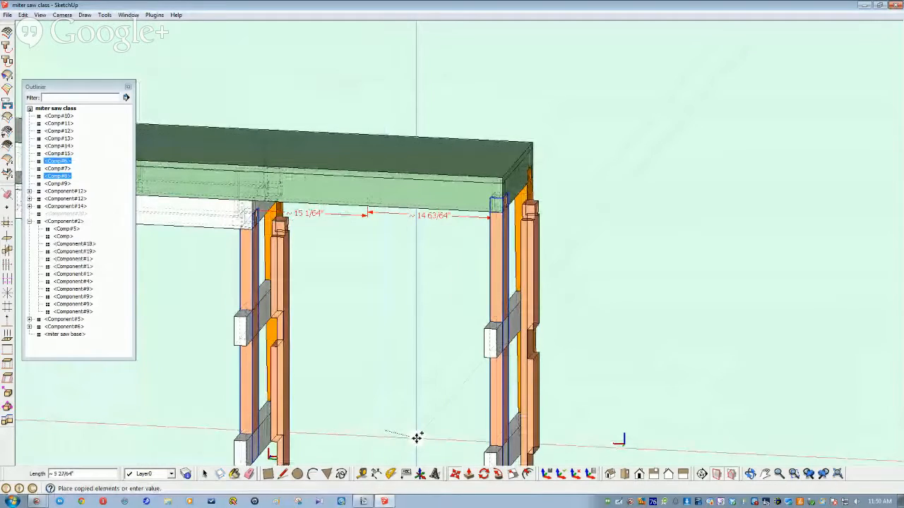
left_click(417, 433)
key("space")
middle_click_drag(412, 424, 480, 285)
Step: Select the orange rear leg, the front leg and the left orange leg together
left_click(474, 282)
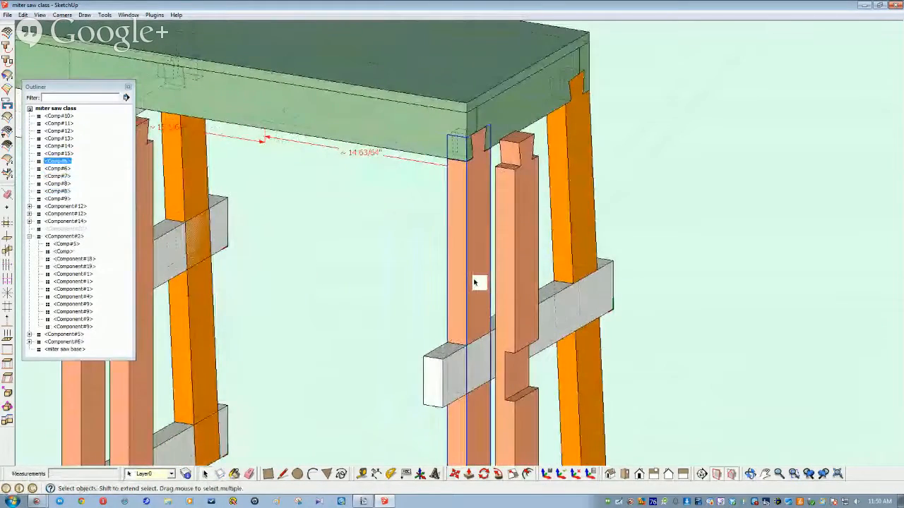
left_click(562, 231)
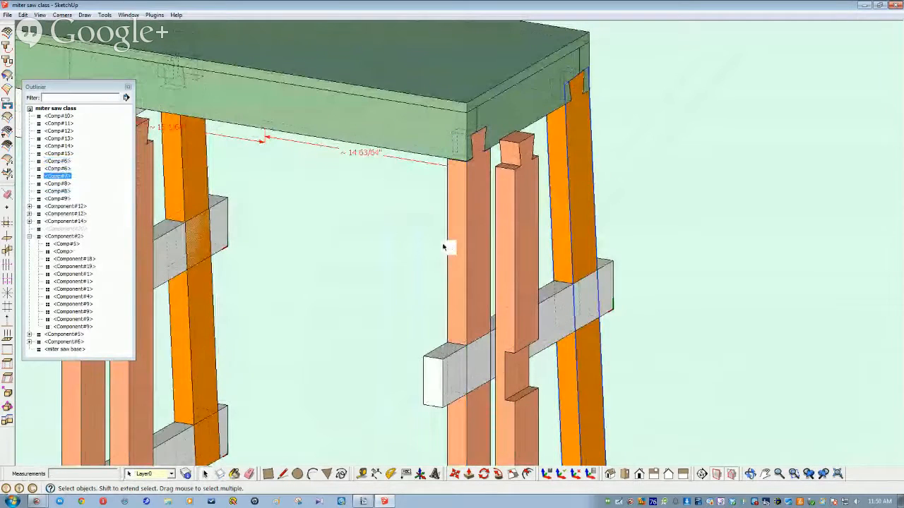
left_click(454, 251, "shift")
left_click(213, 323, "shift")
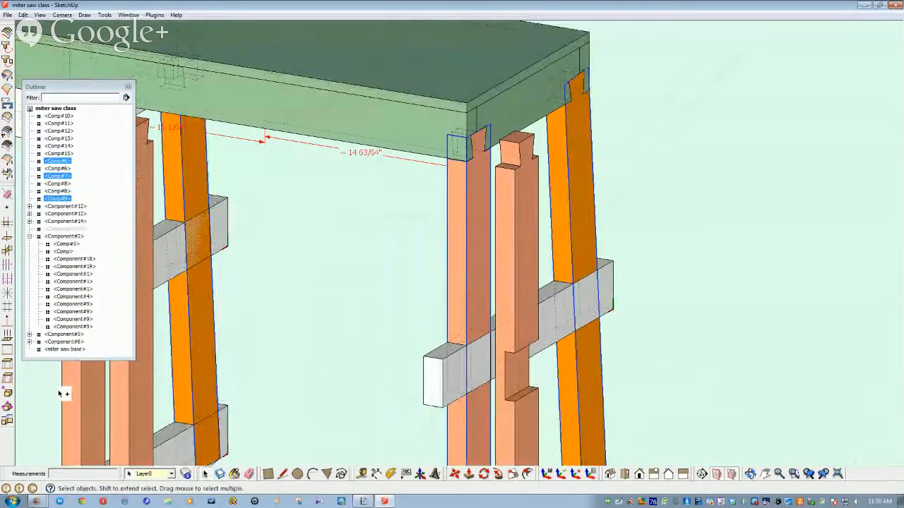
Step: Add the leftmost leg to the selection and hide the selected legs
left_click(71, 397, "shift")
right_click(70, 398)
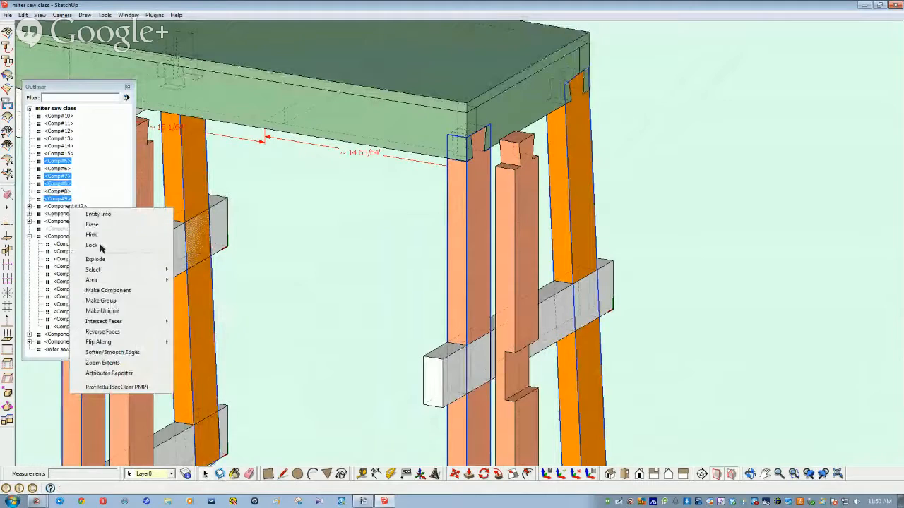
left_click(92, 235)
Step: Shorten the first stretcher board by pushing its end face in 3 1/2 inches
scroll(520, 370, "up", 4)
middle_click_drag(526, 364, 554, 301)
double_click(414, 233)
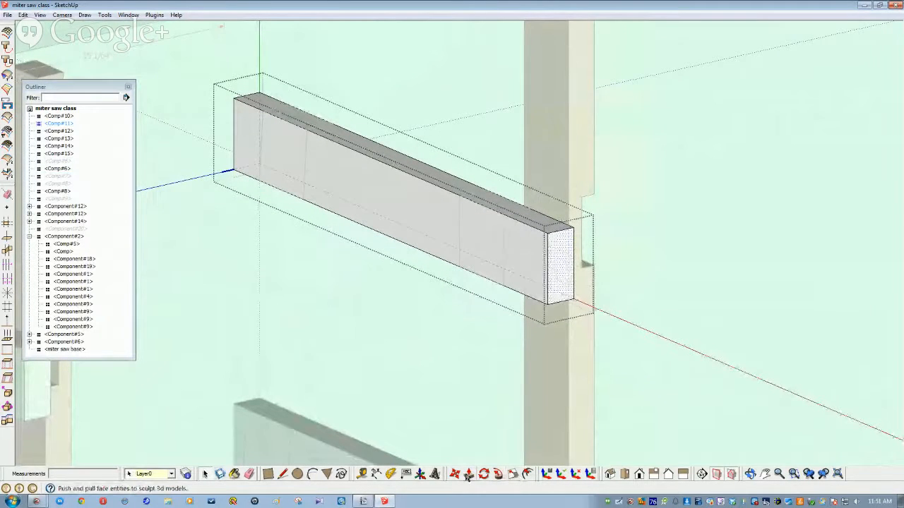
left_click_drag(562, 262, 535, 240)
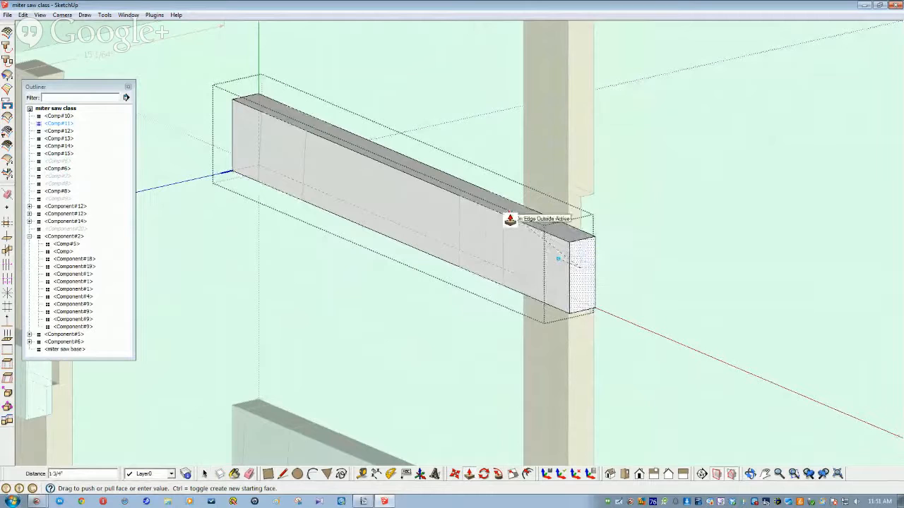
middle_click_drag(518, 261, 511, 256)
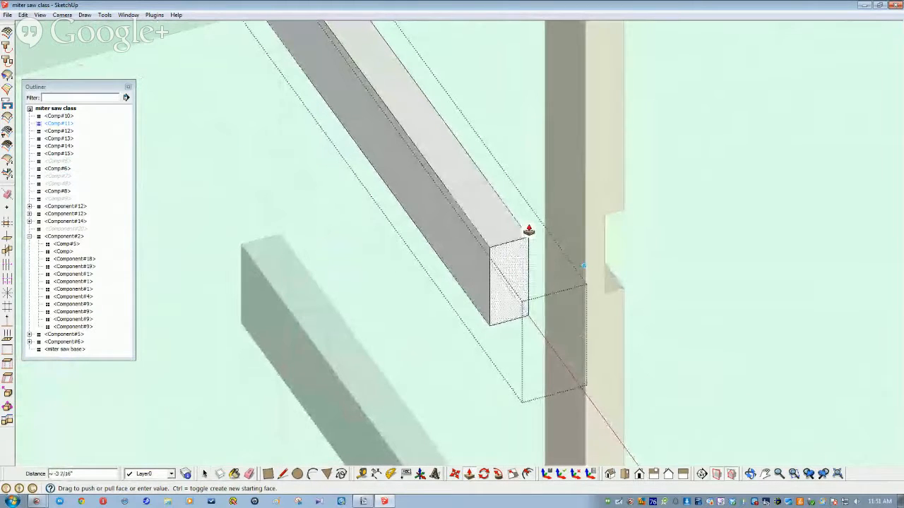
key("space")
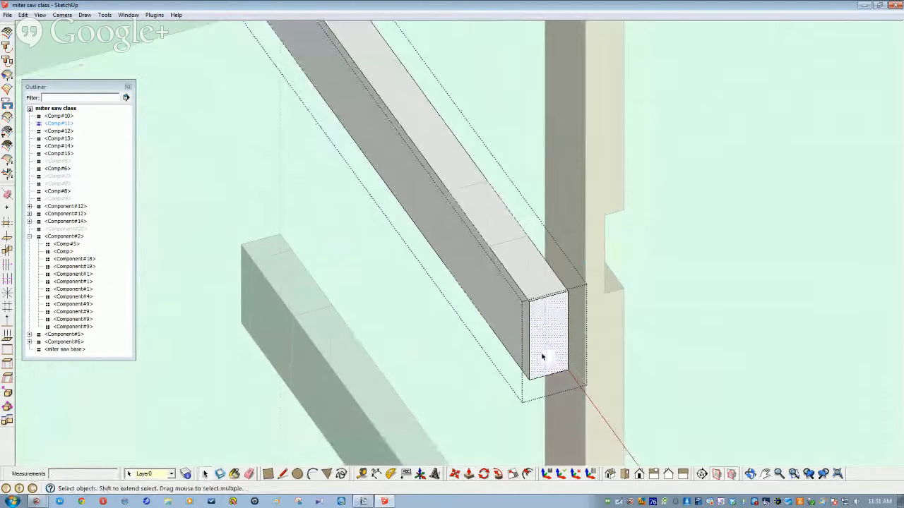
left_click(468, 476)
left_click_drag(529, 314, 476, 307)
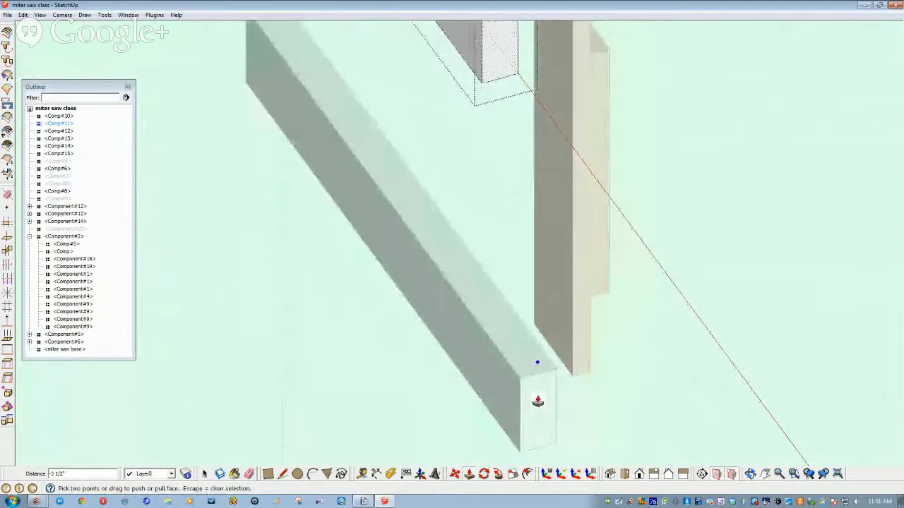
key("space")
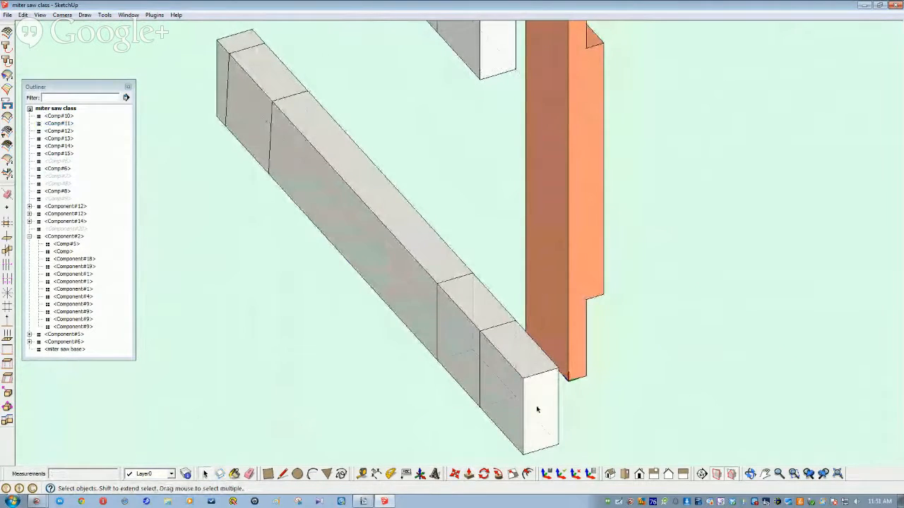
Step: Shorten the lower stretcher board's end by 3 1/2 inches
triple_click(537, 408)
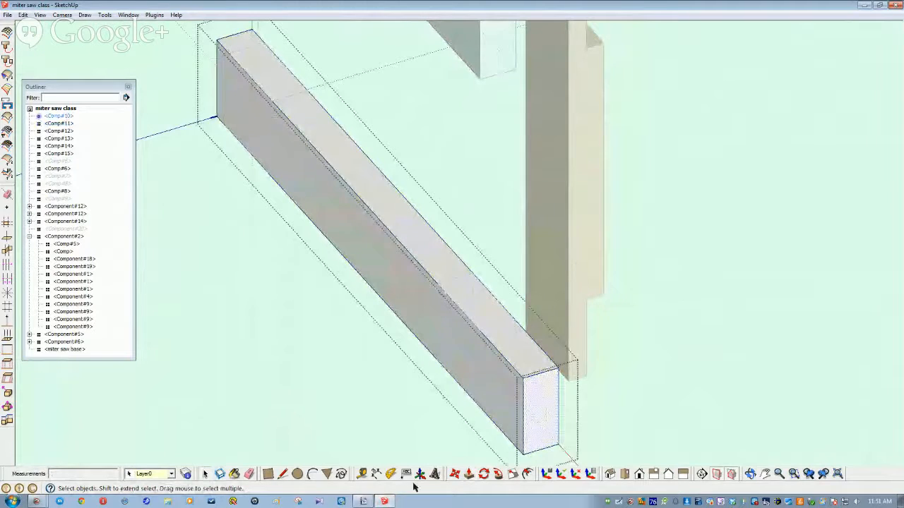
left_click(469, 474)
left_click_drag(523, 383, 483, 336)
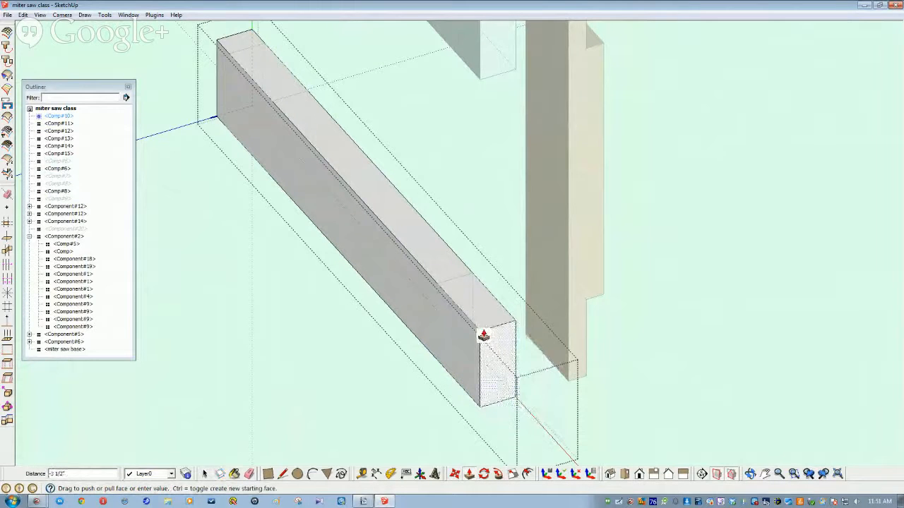
key("space")
middle_click_drag(421, 360, 487, 374)
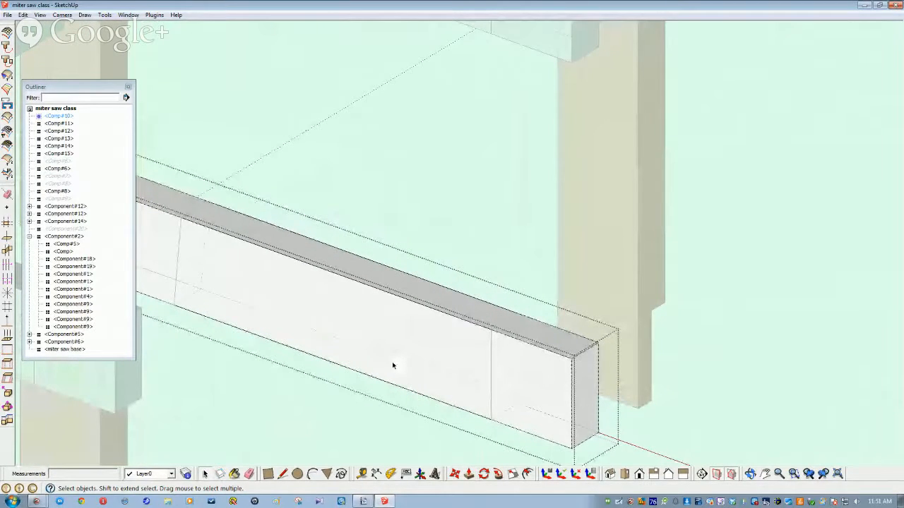
Step: Draw vertical tenon lines across the board's faces and delete the left end faces
key("l")
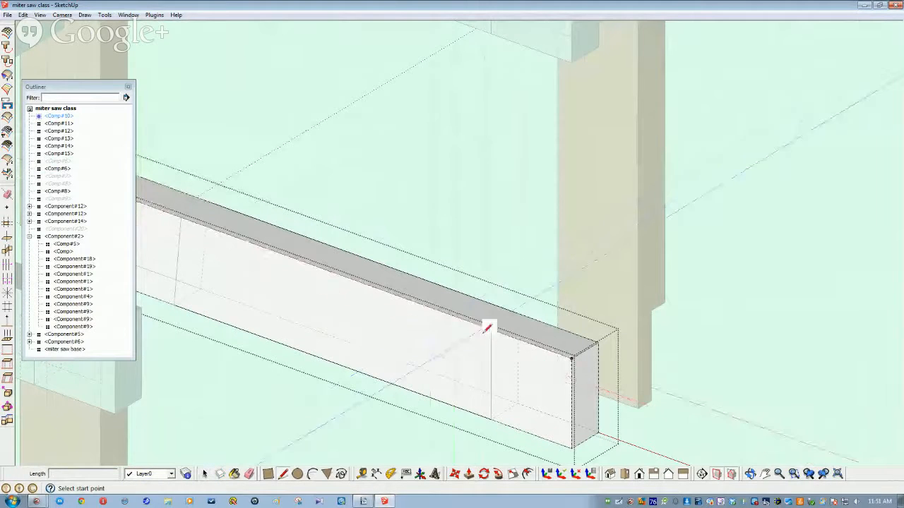
left_click(490, 330)
left_click(492, 417)
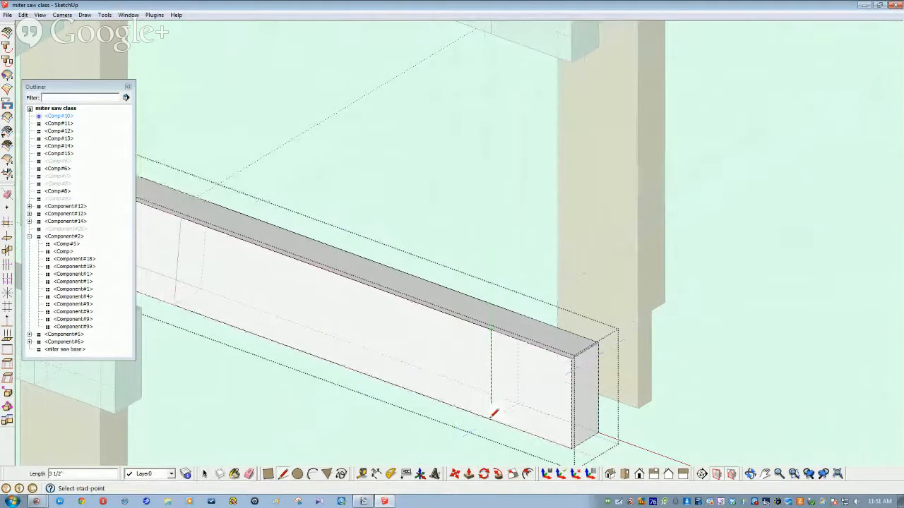
scroll(384, 388, "up", 3)
middle_click_drag(384, 390, 257, 311)
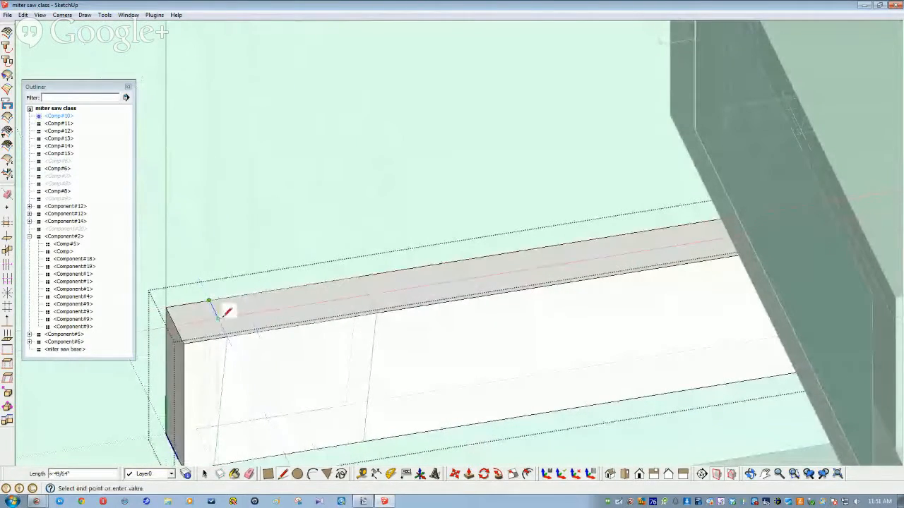
middle_click_drag(227, 335, 224, 414)
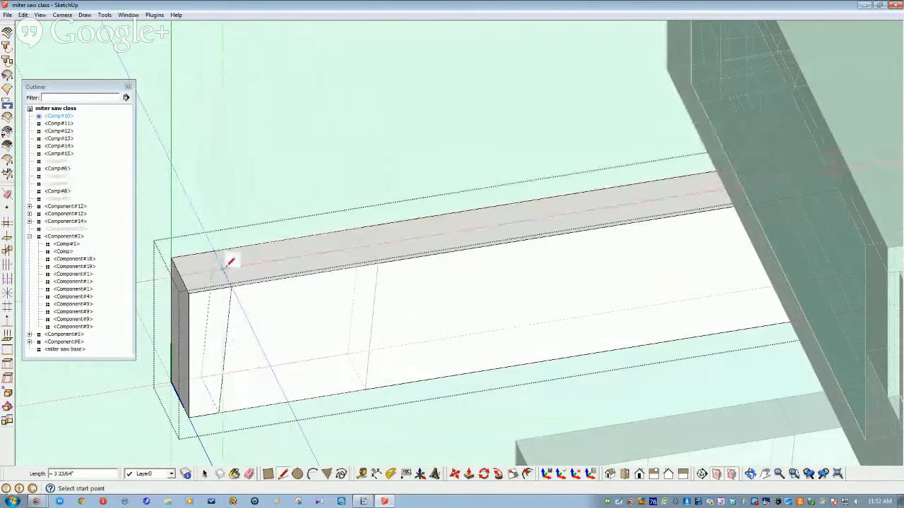
left_click(377, 262)
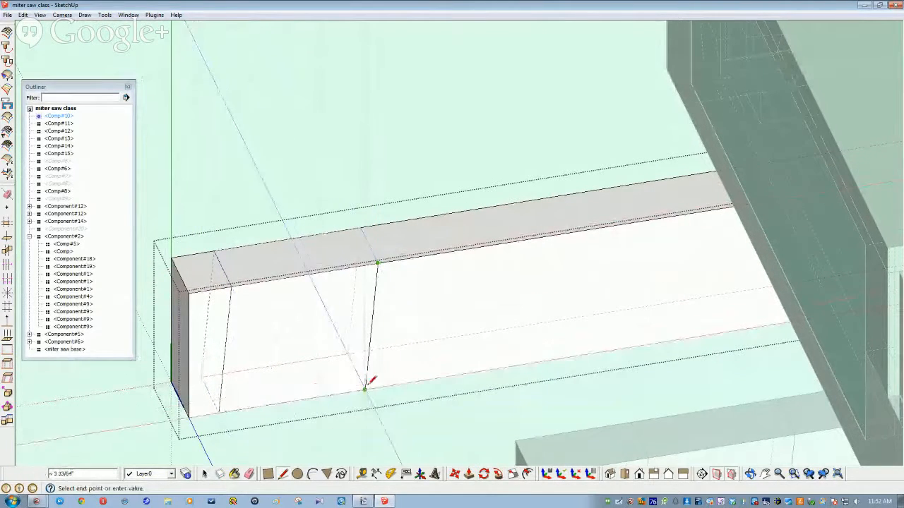
left_click(365, 388)
key("space")
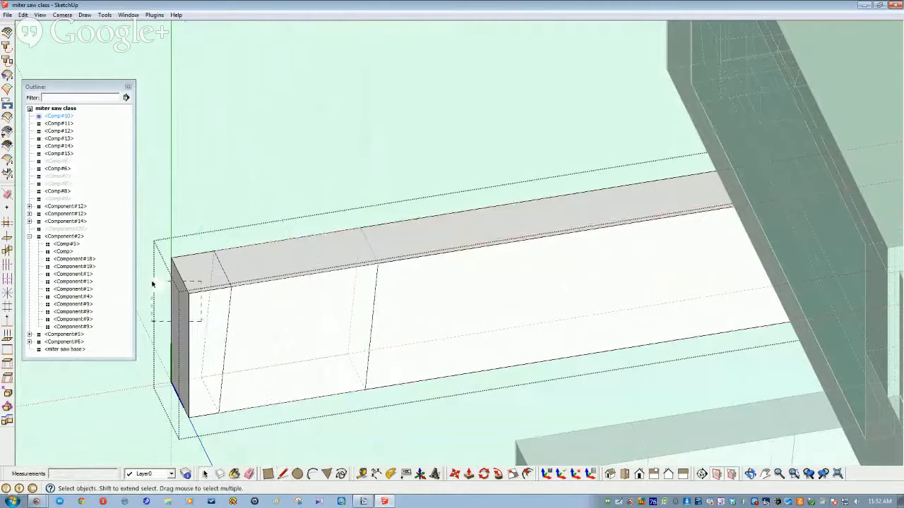
left_click_drag(152, 284, 150, 282)
key("Delete")
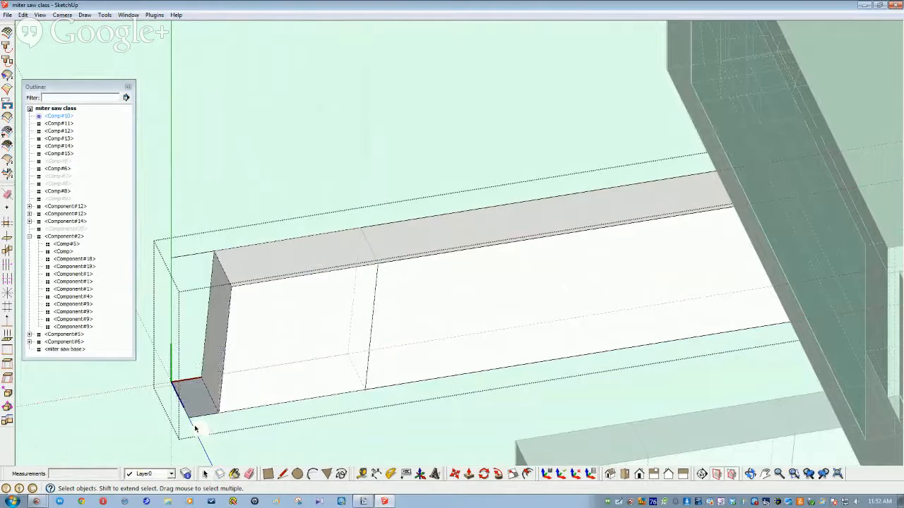
key("Delete")
Step: Push the end's front face back .37 inch, keeping the original face
middle_click_drag(244, 357, 289, 369)
left_click(284, 360)
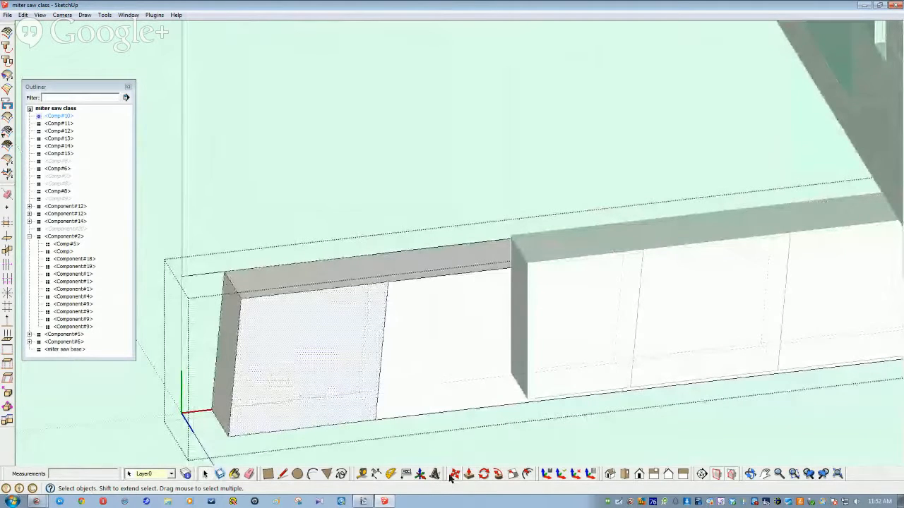
left_click(468, 478)
left_click(291, 357)
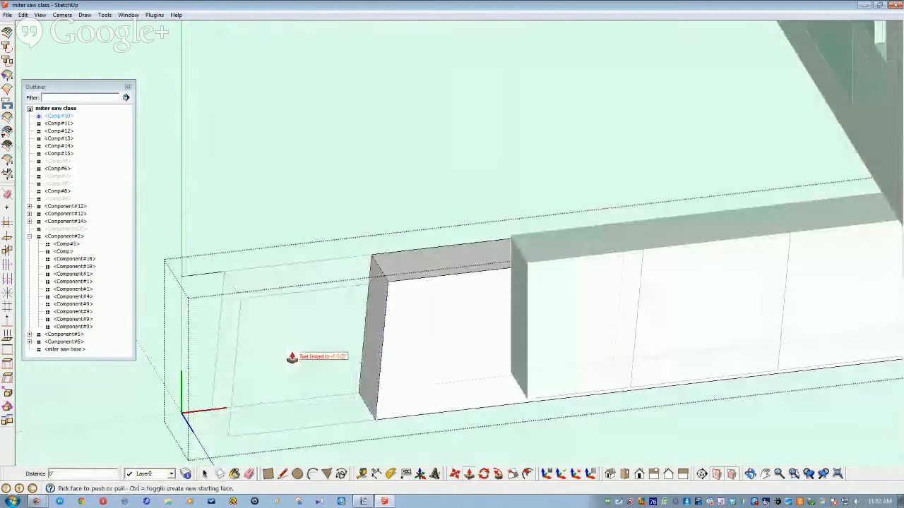
key("ctrl")
left_click(291, 358)
type(".37")
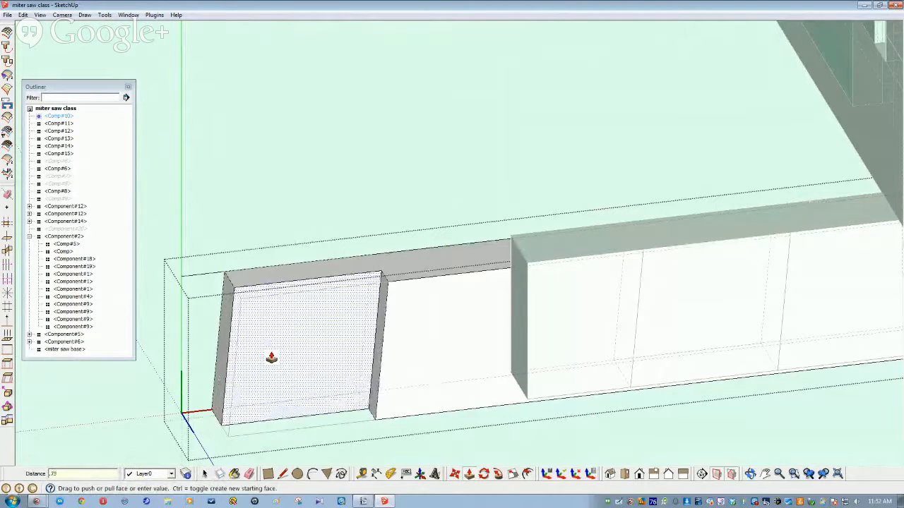
key("Return")
key("space")
middle_click_drag(336, 196, 354, 432)
scroll(355, 432, "down", 8)
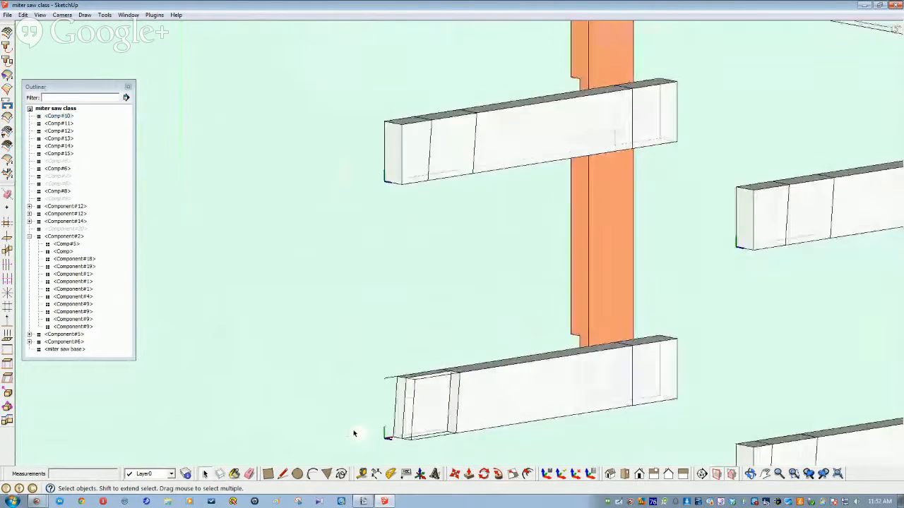
Step: Open the bottom stretcher board for editing, inspect its end, then close it
middle_click_drag(355, 433, 610, 360)
left_click(630, 387)
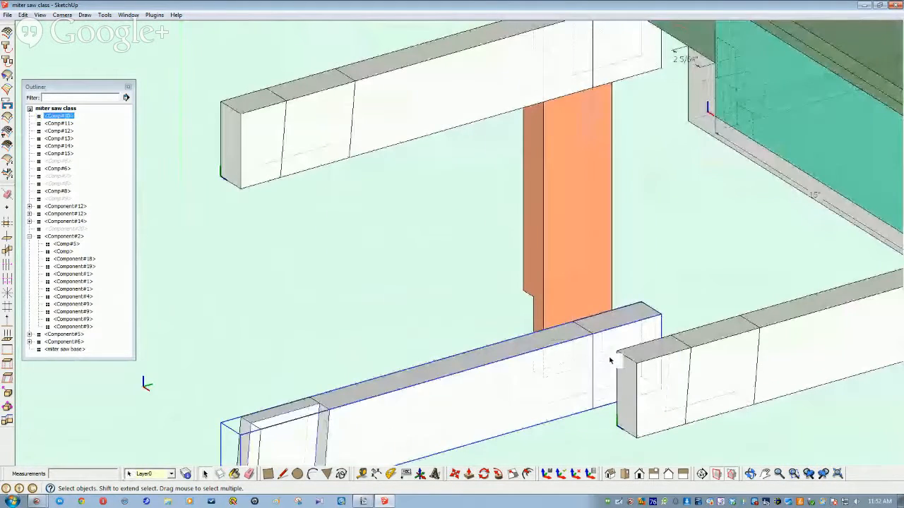
double_click(610, 360)
left_click(612, 354)
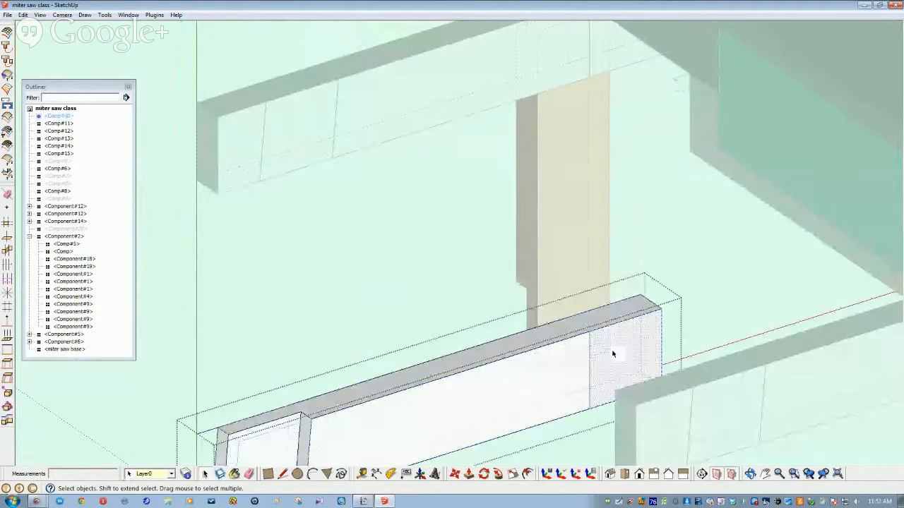
scroll(613, 365, "down", 2)
left_click(468, 474)
middle_click_drag(534, 419, 505, 296)
middle_click_drag(597, 300, 406, 331)
scroll(459, 331, "up", 4)
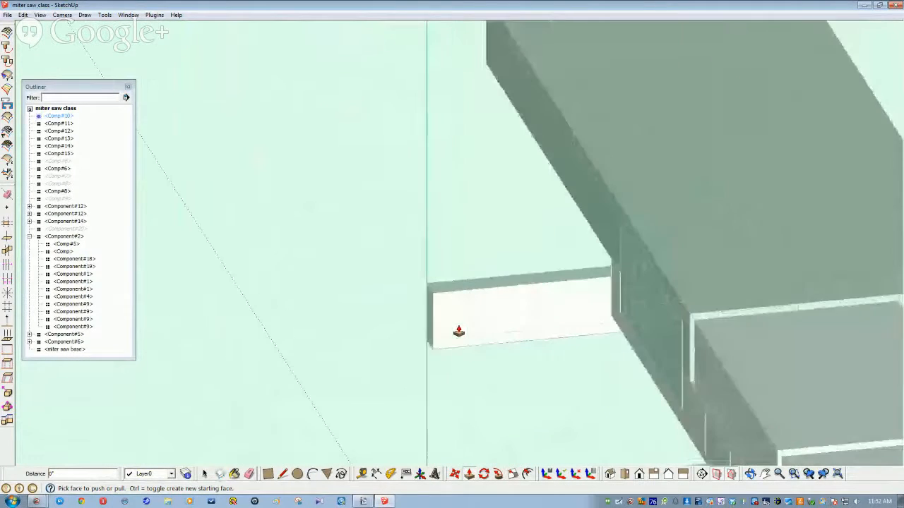
scroll(452, 331, "up", 3)
key("space")
left_click(367, 241)
mouse_move(445, 289)
middle_mouse_down()
mouse_move(433, 301)
mouse_move(454, 296)
middle_mouse_up()
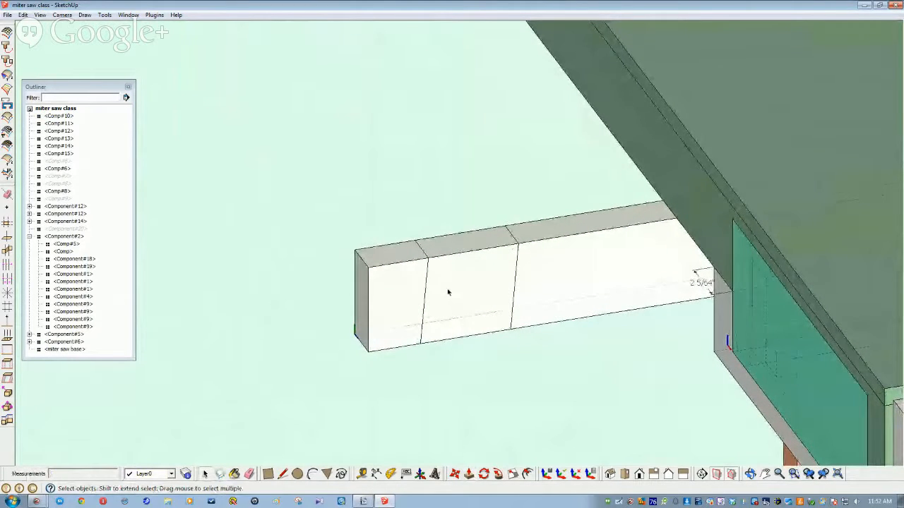
scroll(445, 293, "up", 2)
Step: Draw lines around the next board's end, 1 1/2 inches in from the end
double_click(389, 277)
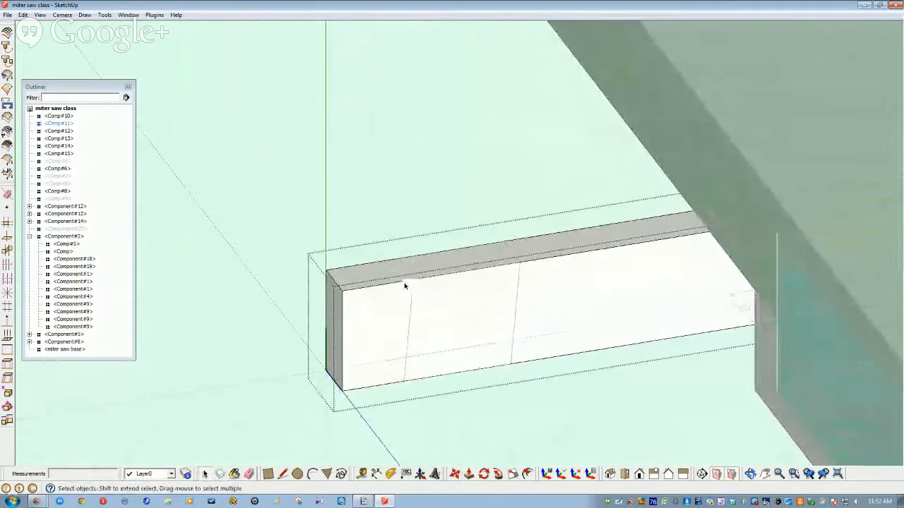
key("l")
left_click(397, 260)
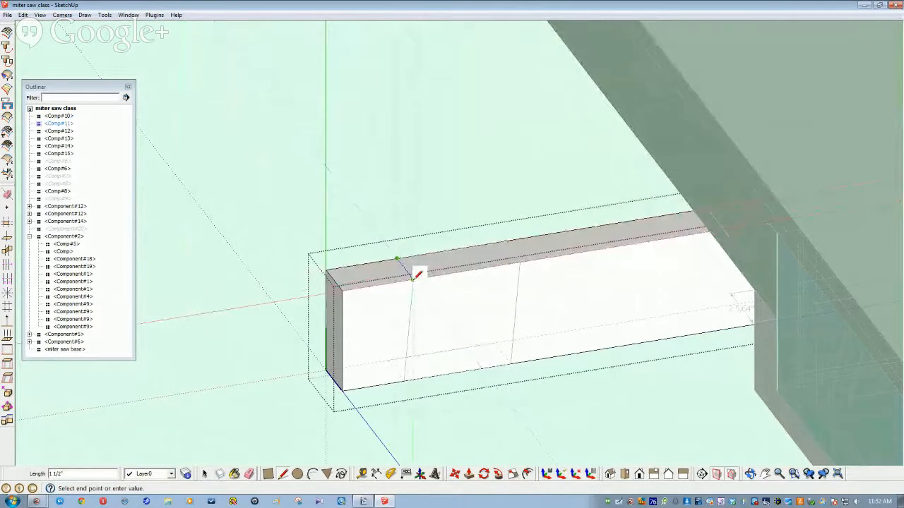
left_click(414, 278)
left_click(406, 377)
left_click(405, 381)
left_click(388, 362)
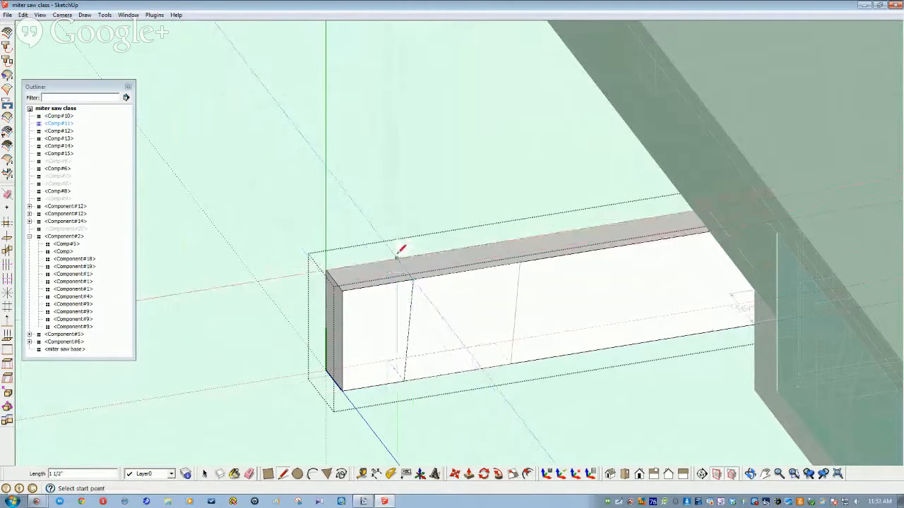
left_click(397, 259)
left_click(387, 363)
key("space")
Step: Delete the marked 1 1/2 inch end slice
left_click_drag(281, 271, 281, 271)
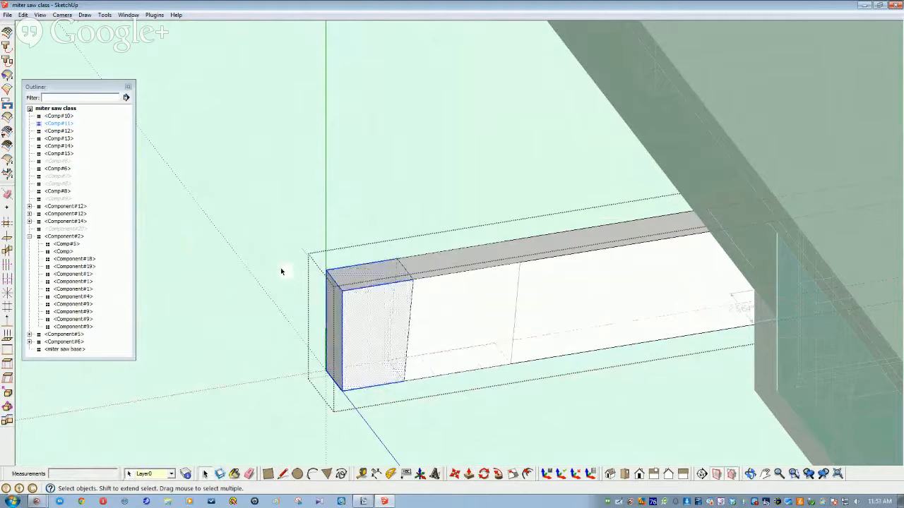
key("Delete")
left_click(456, 307)
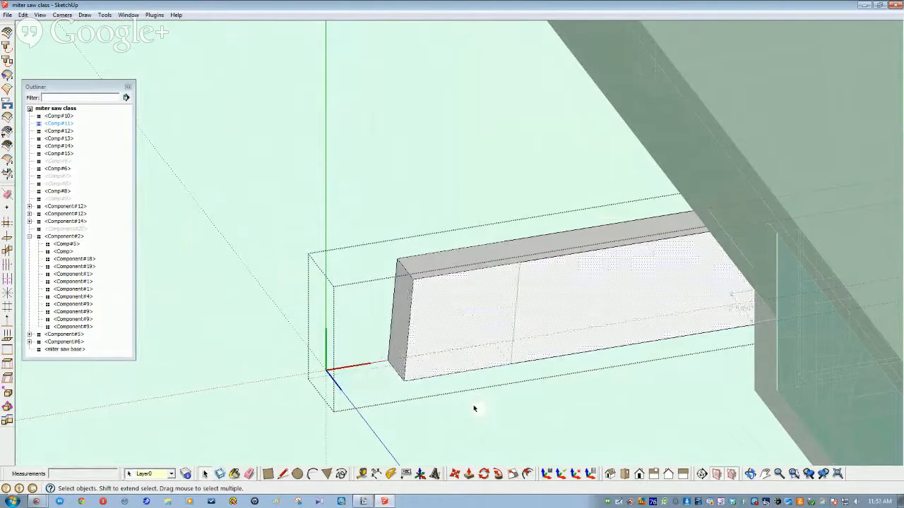
Step: Draw vertical split lines on the front face marking where the tenon begins
key("l")
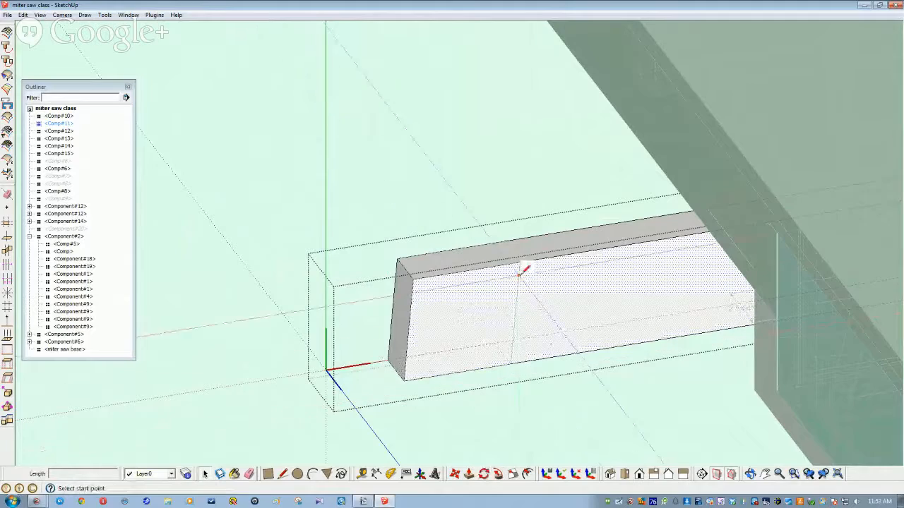
left_click(519, 263)
left_click(513, 353)
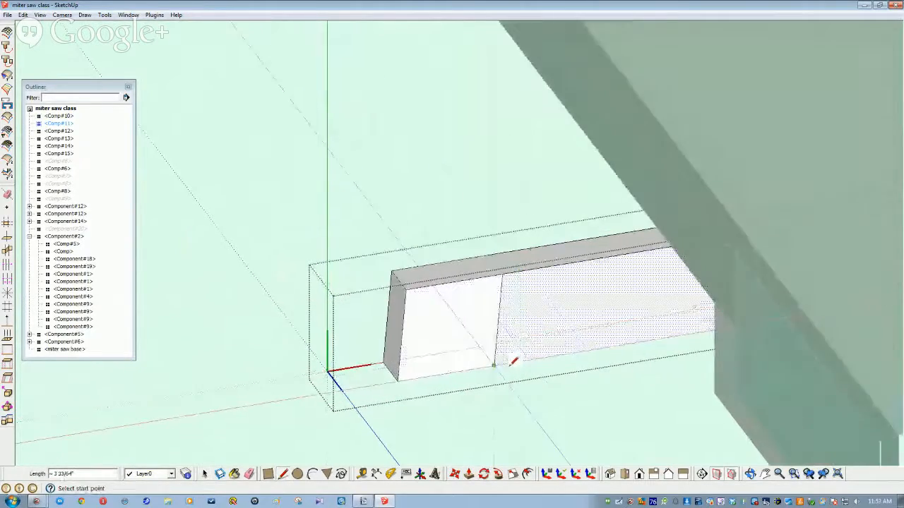
scroll(616, 379, "up", 6)
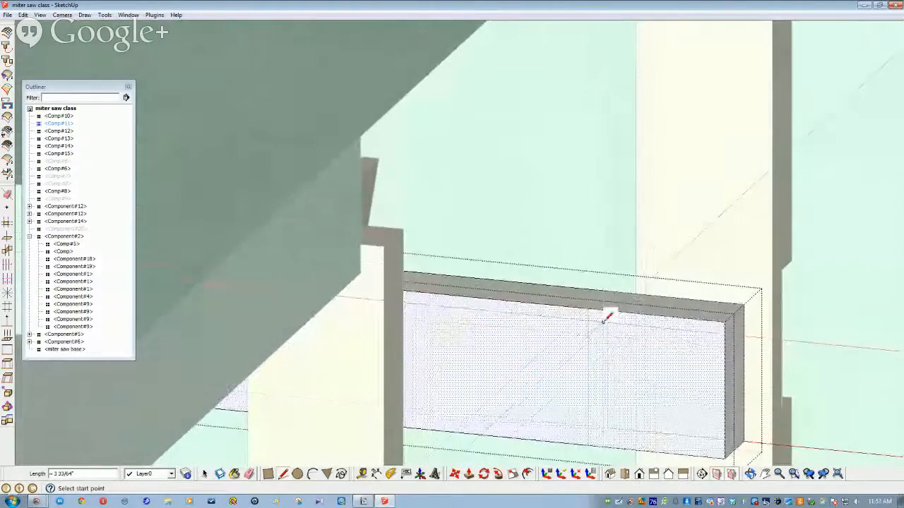
left_click(587, 309)
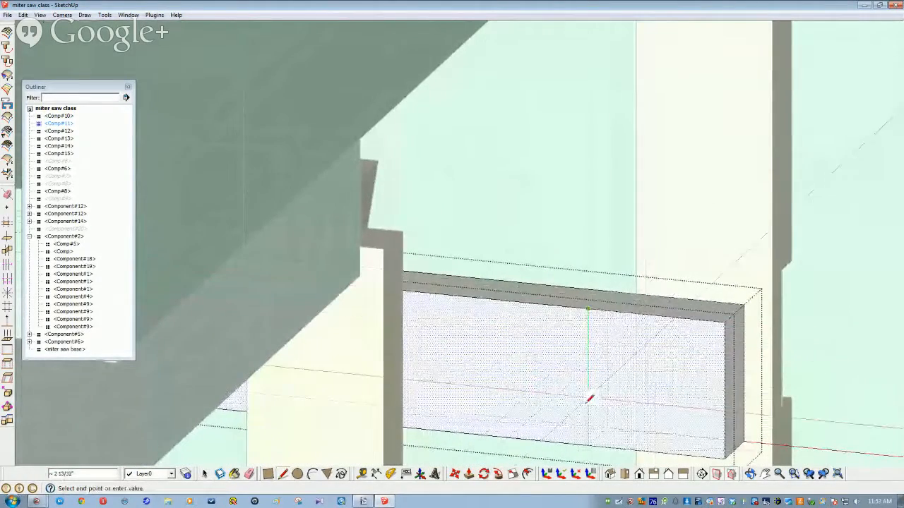
left_click(587, 445)
key("space")
left_click(516, 473)
middle_click_drag(631, 373, 306, 375)
key("space")
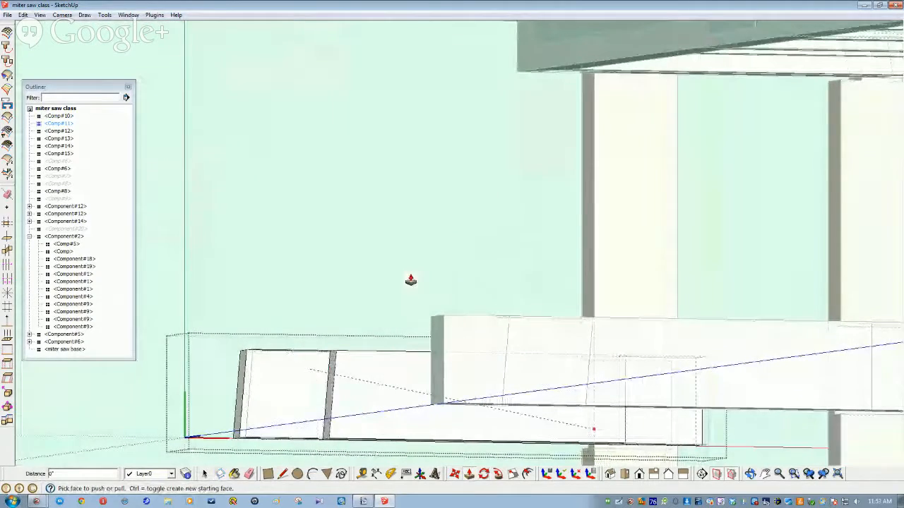
middle_click_drag(407, 266, 617, 438)
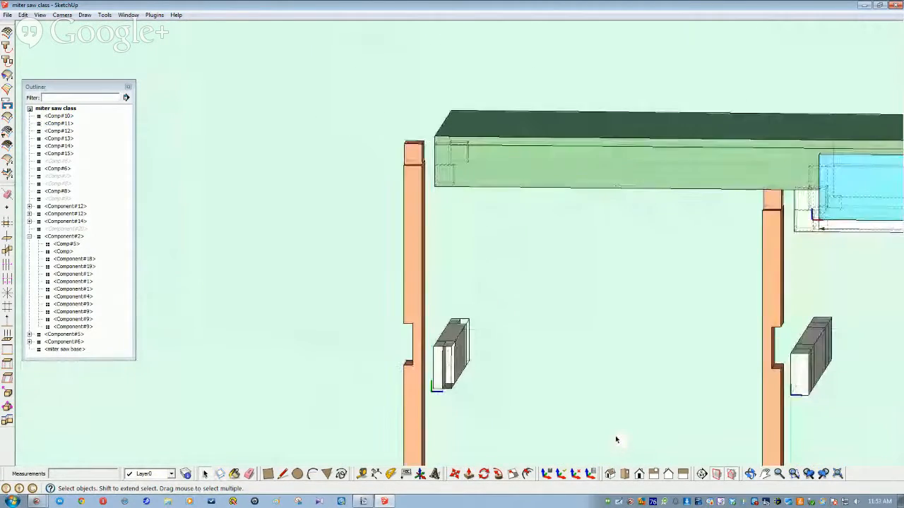
middle_click_drag(413, 283, 409, 276)
left_click(415, 276)
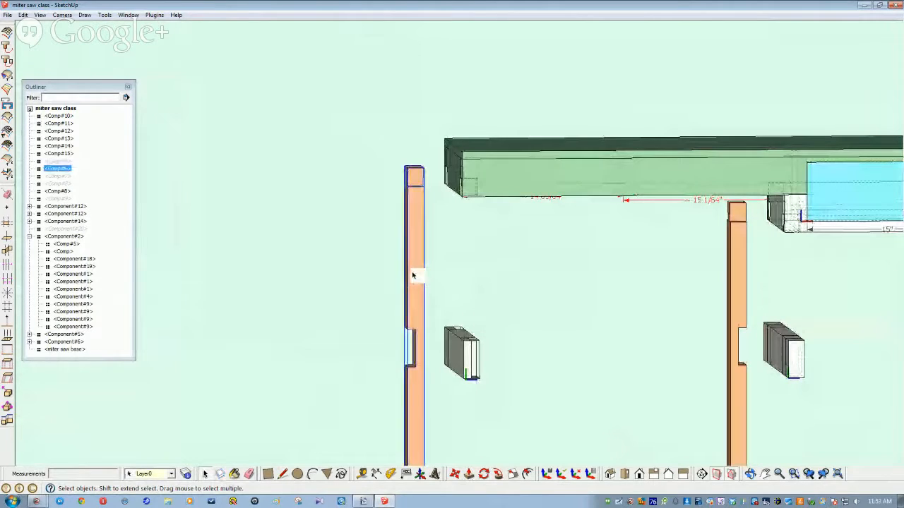
left_click(736, 282, "ctrl")
middle_click_drag(455, 505, 468, 494)
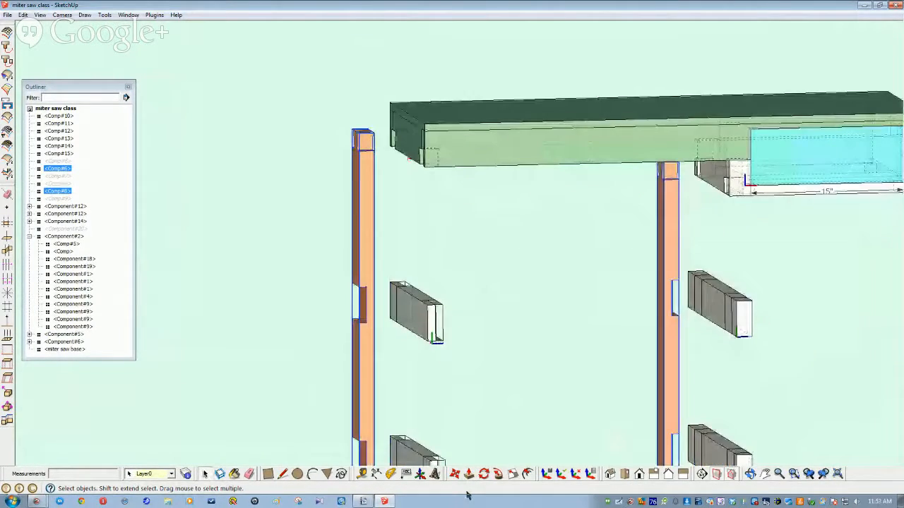
left_click(454, 456)
scroll(610, 306, "up", 3)
middle_click_drag(603, 278, 542, 302)
scroll(541, 302, "down", 3)
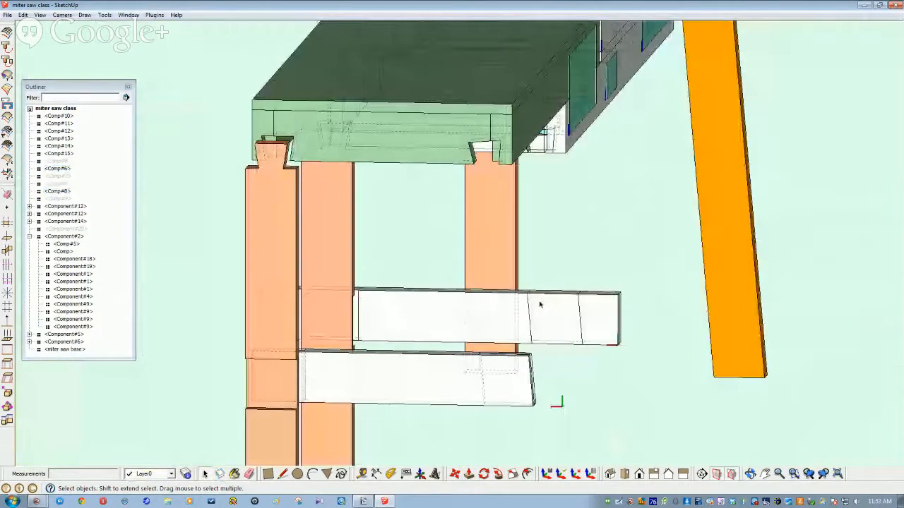
middle_click_drag(539, 305, 228, 255)
scroll(245, 265, "up", 2)
left_click(244, 265)
left_click(220, 271)
Step: Push the stretcher's left end in 3 1/2 inches
left_click(454, 476)
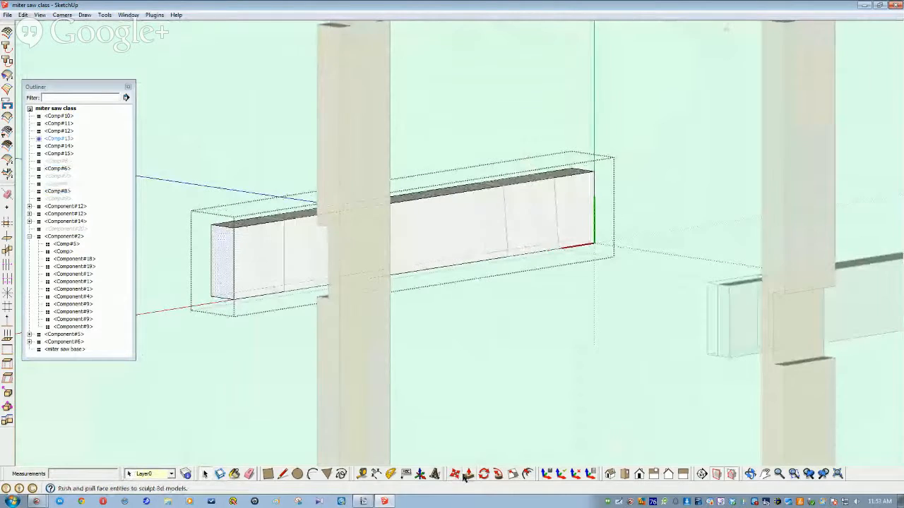
middle_click_drag(223, 266, 192, 305)
left_click_drag(192, 305, 249, 283)
middle_click_drag(248, 283, 325, 365)
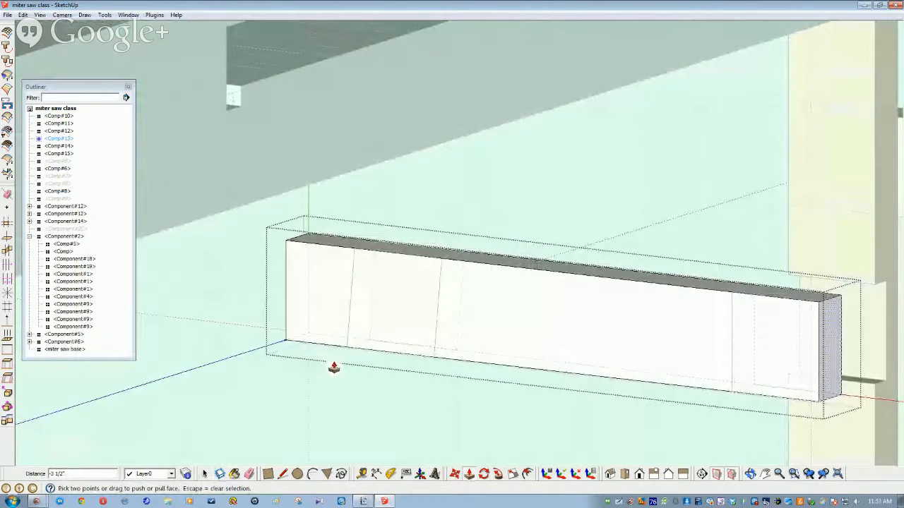
Step: Draw dividing lines outlining a section on the stretcher's face
key("l")
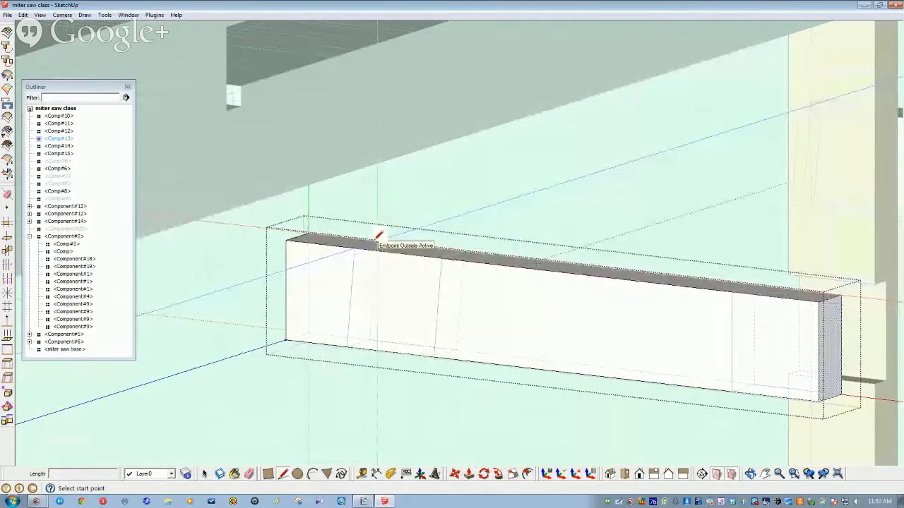
left_click(285, 240)
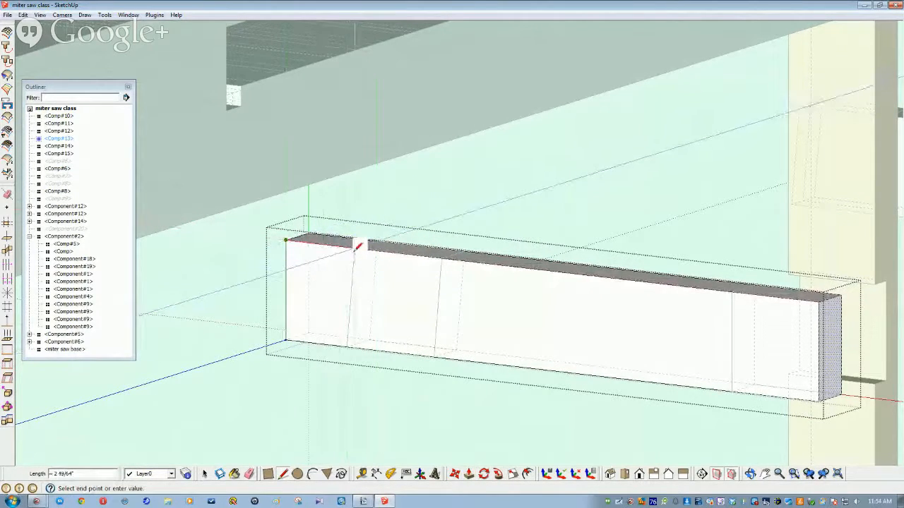
left_click(355, 243)
left_click(348, 345)
left_click(285, 341)
left_click(286, 238)
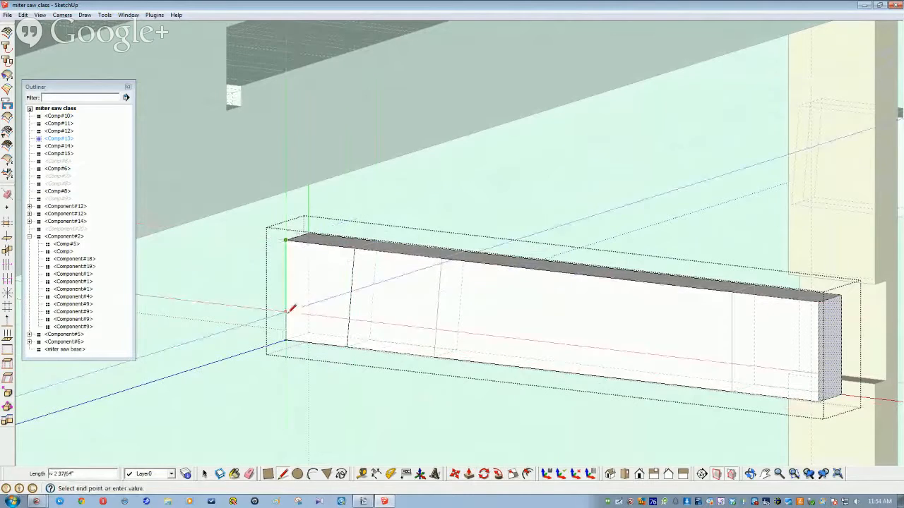
left_click(286, 340)
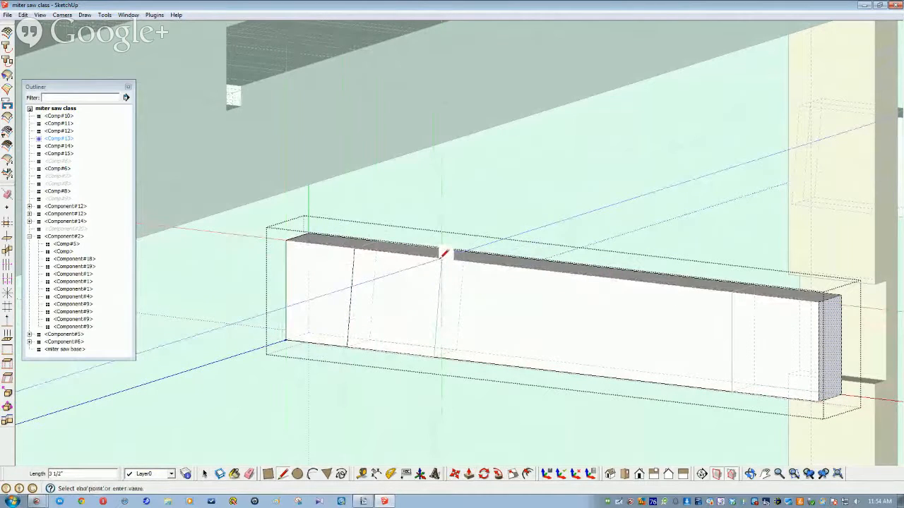
left_click(434, 351)
key("space")
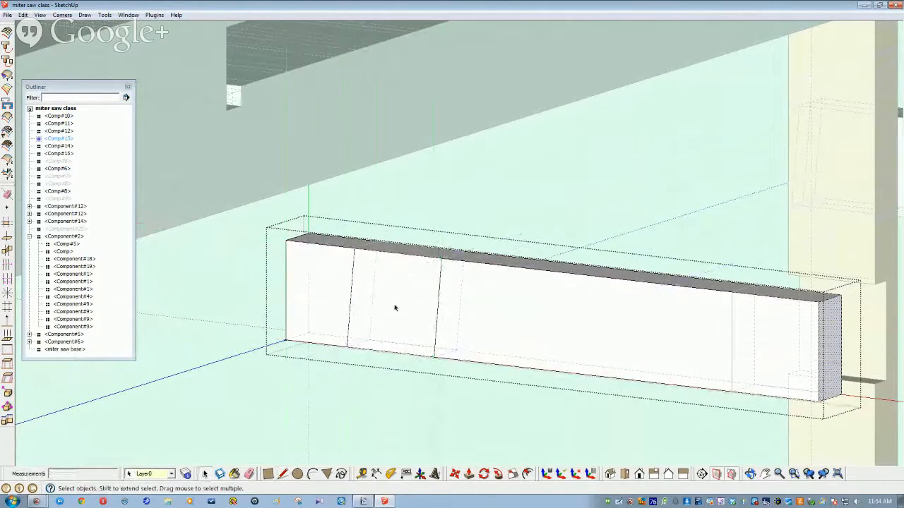
Step: Recess the new face section by 1 1/2 inches
left_click(395, 308)
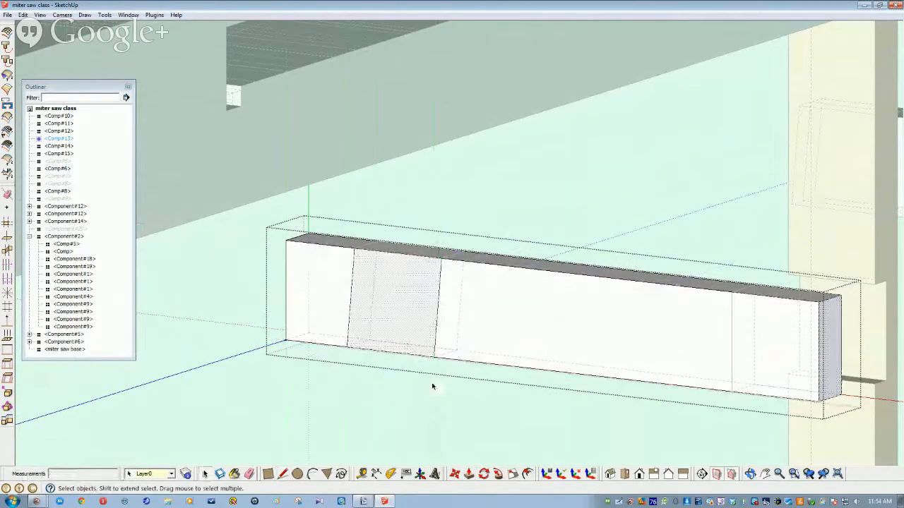
left_click(469, 476)
left_click_drag(383, 327, 554, 366)
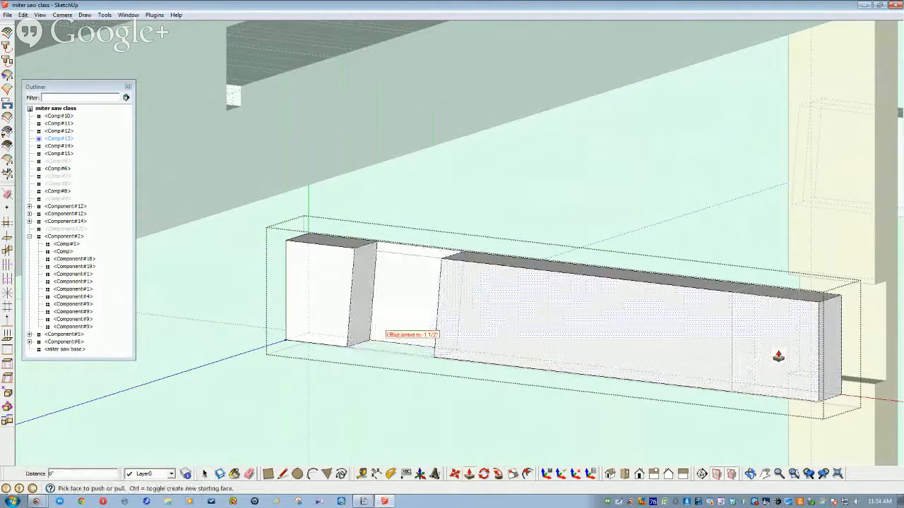
key("space")
Step: Split off the right end section and set the left face section's depth to 3/4 inch
key("l")
left_click(730, 291)
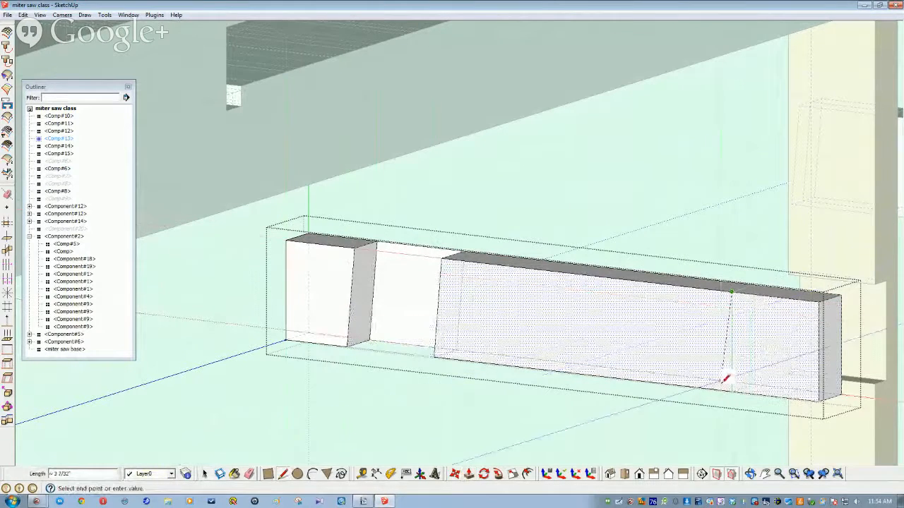
left_click(731, 389)
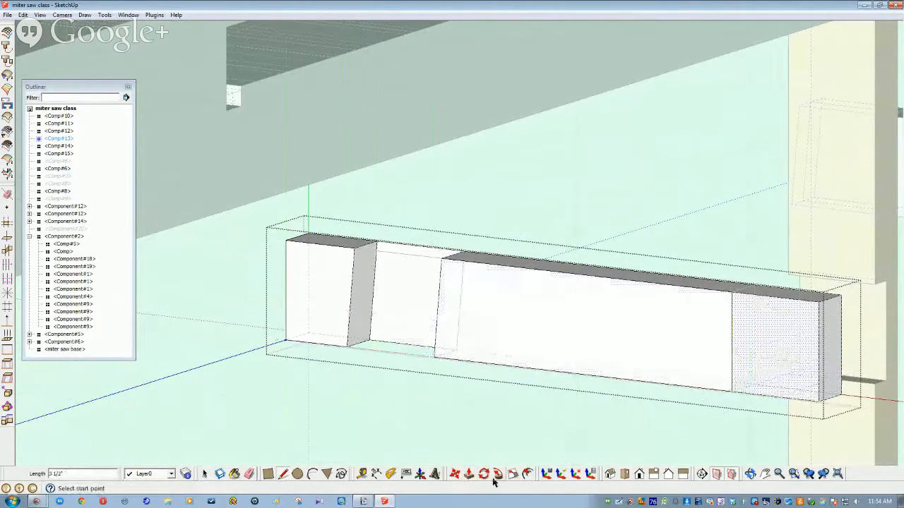
left_click(469, 474)
double_click(779, 364)
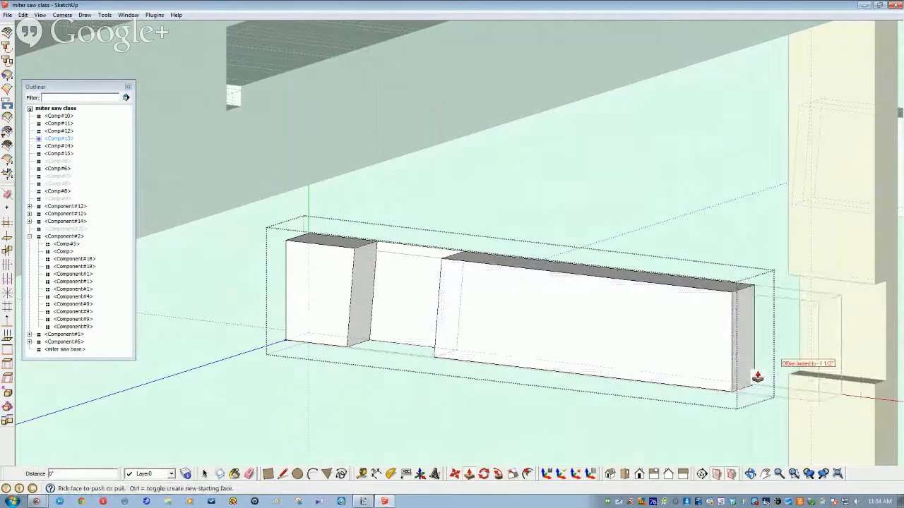
middle_click_drag(756, 375, 753, 379)
key("ctrl+z")
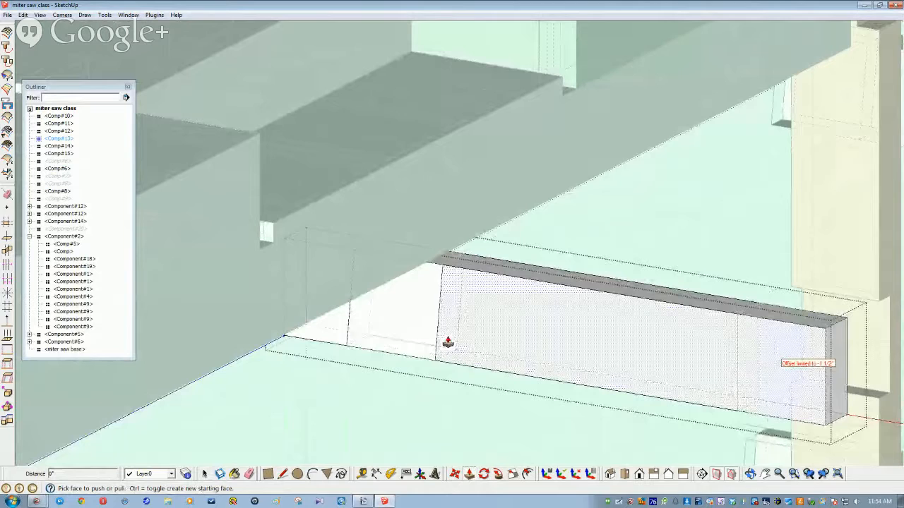
left_click(409, 325)
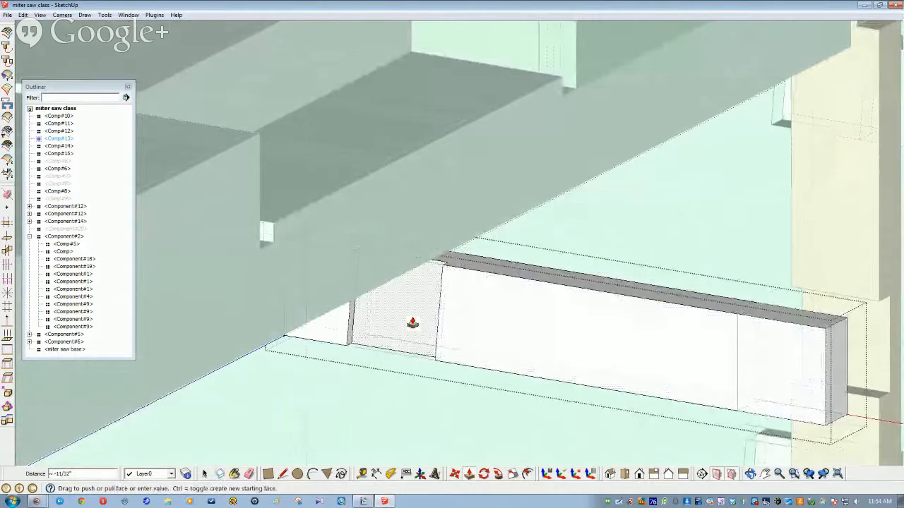
middle_click_drag(413, 323, 599, 342)
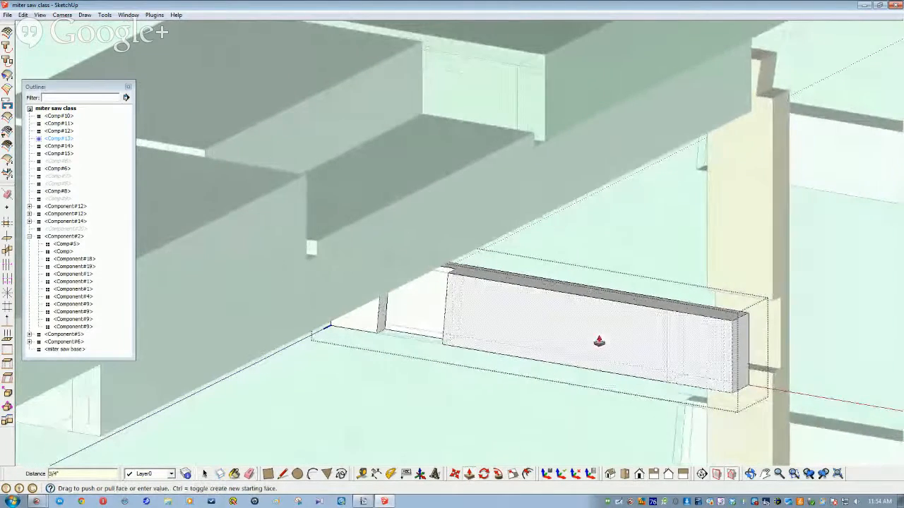
Step: Draw a 3 1/2 inch splitting edge, push the left end block back, then open the next stretcher
key("l")
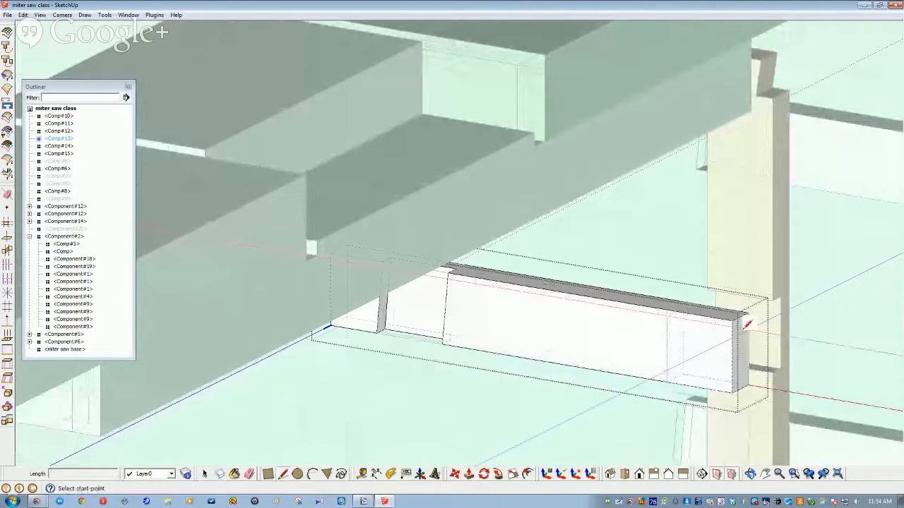
left_click(667, 309)
left_click(667, 382)
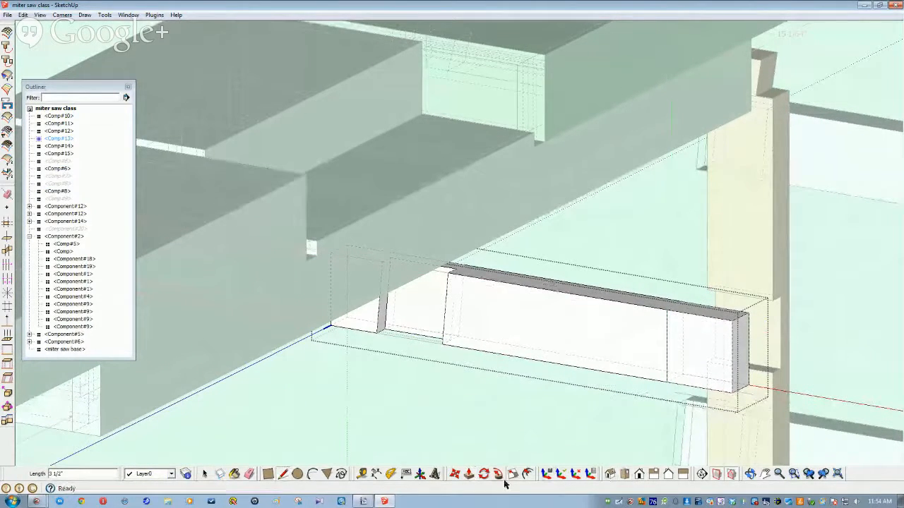
left_click(467, 475)
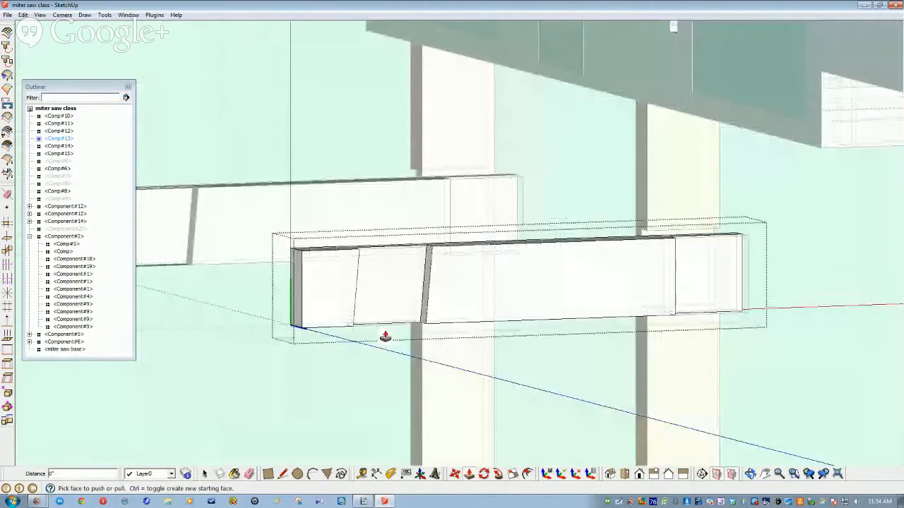
left_click(295, 315)
left_click(261, 294)
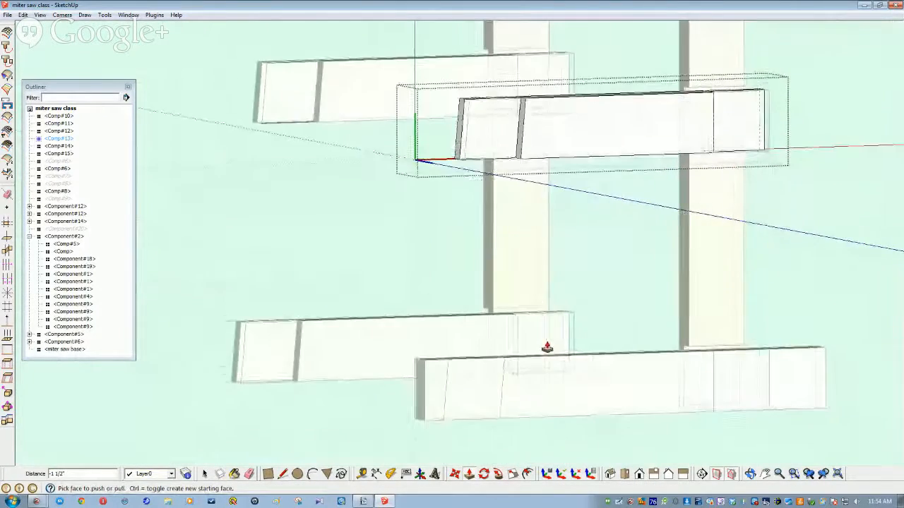
key("space")
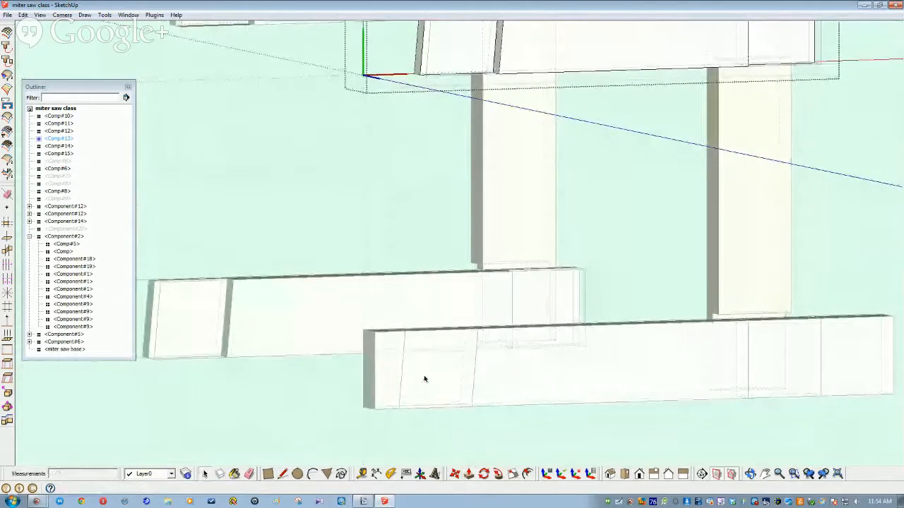
triple_click(424, 379)
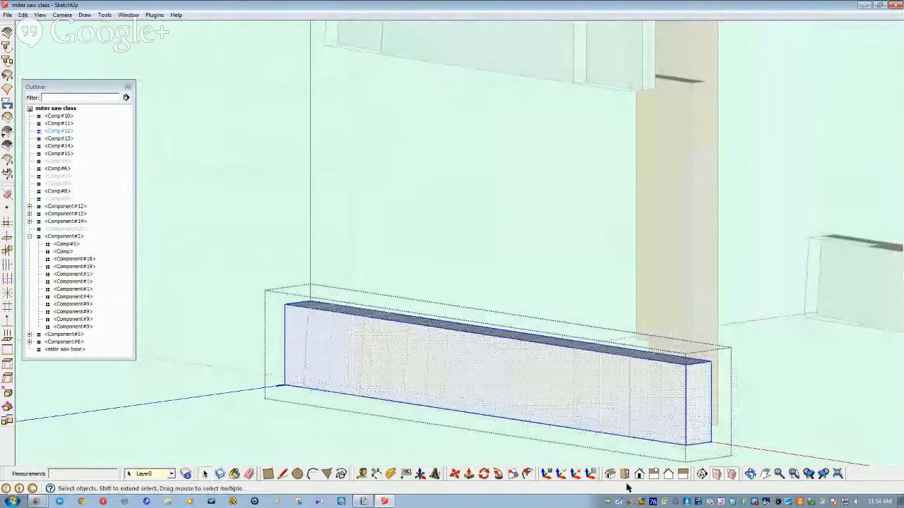
Step: Push the rail's right end face inward to shorten it
left_click(469, 475)
left_click(691, 378)
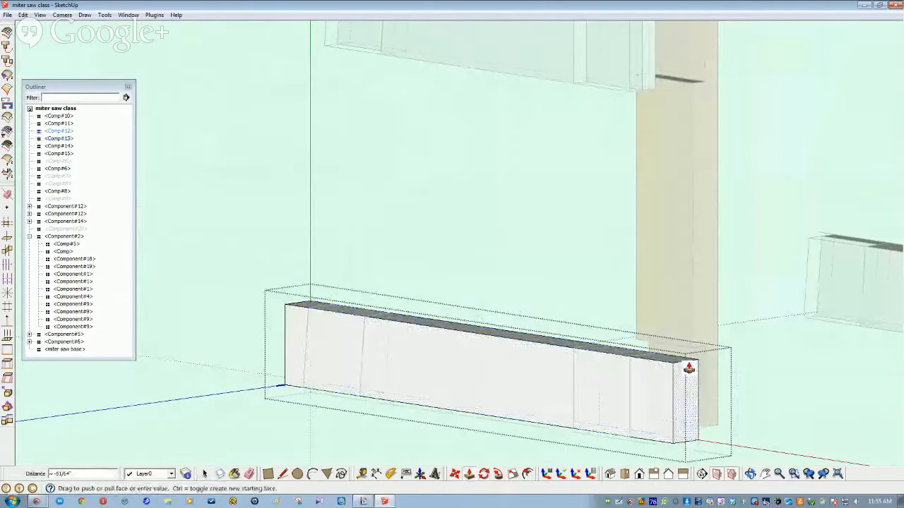
left_click(631, 363)
key("space")
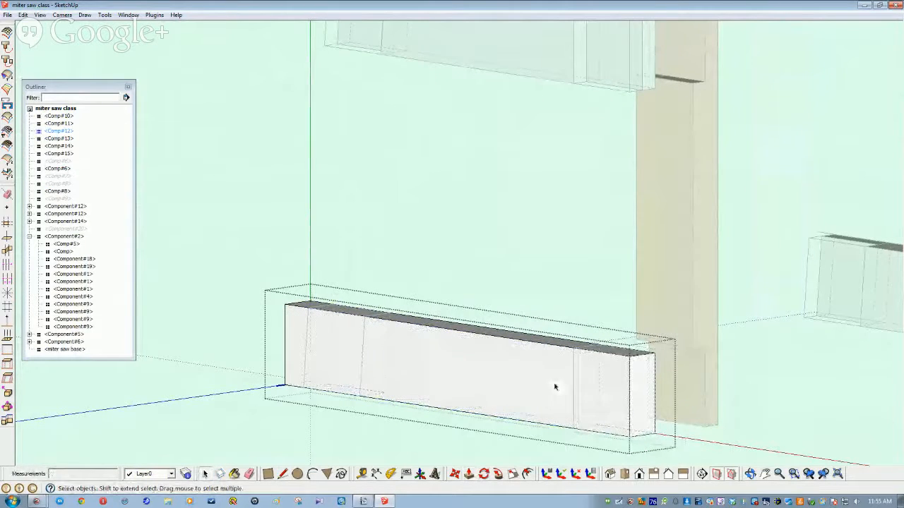
Step: Draw a vertical line splitting the rail's front face near its right end
left_click(519, 371)
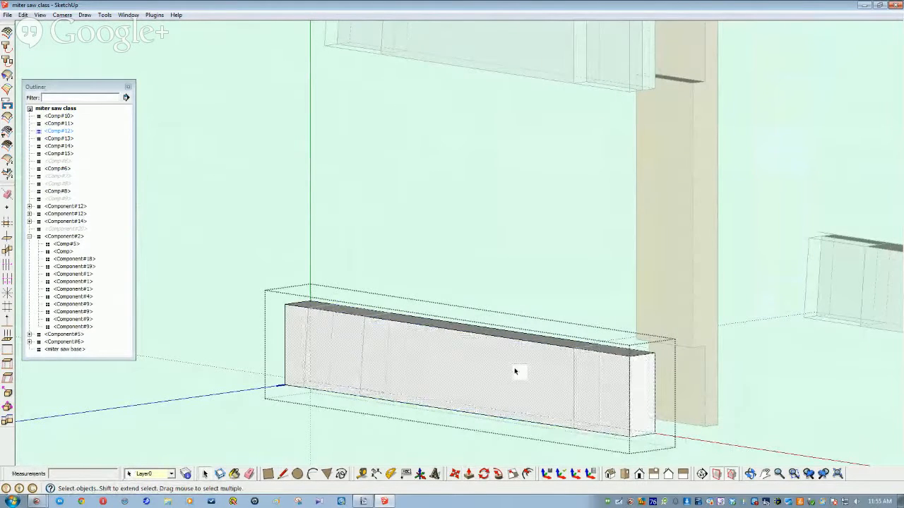
left_click(484, 475)
key("l")
left_click(573, 347)
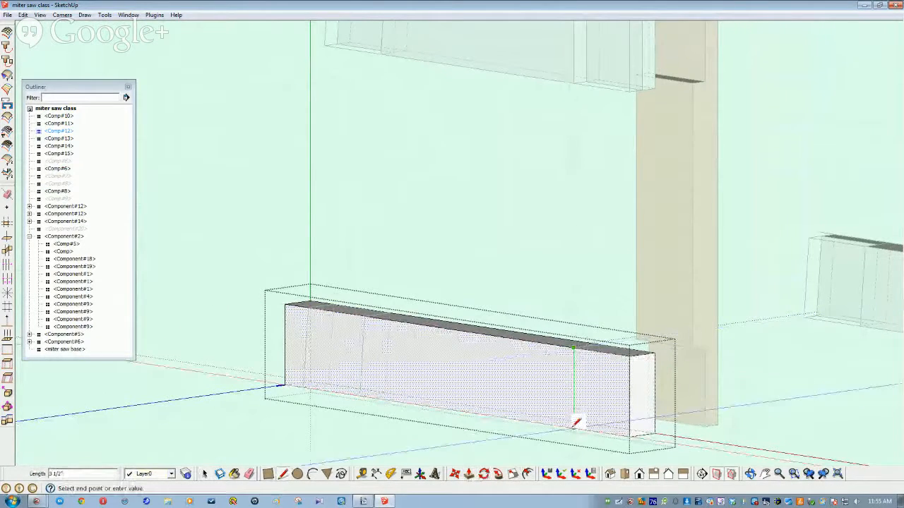
left_click(575, 422)
scroll(317, 329, "up", 4)
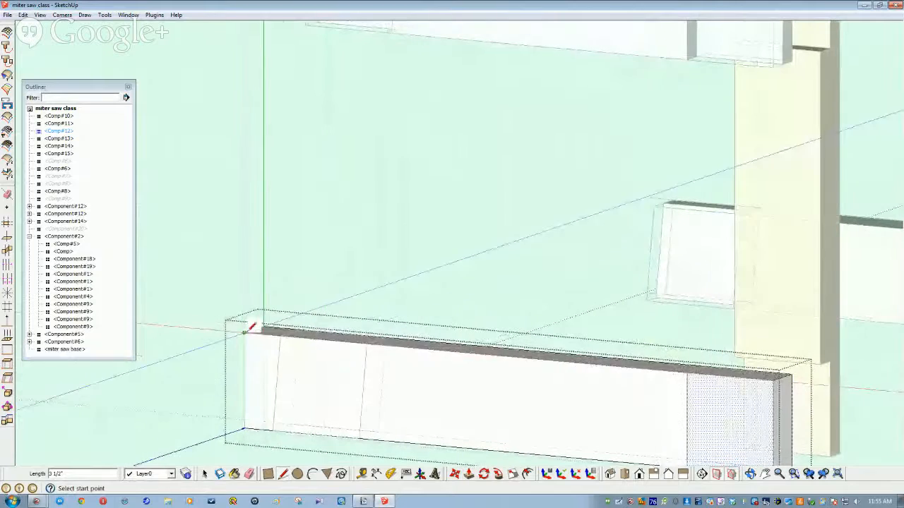
Step: Draw edge lines at the rail's left end marking the tenon length
left_click(248, 333)
left_click(280, 337)
left_click(280, 337)
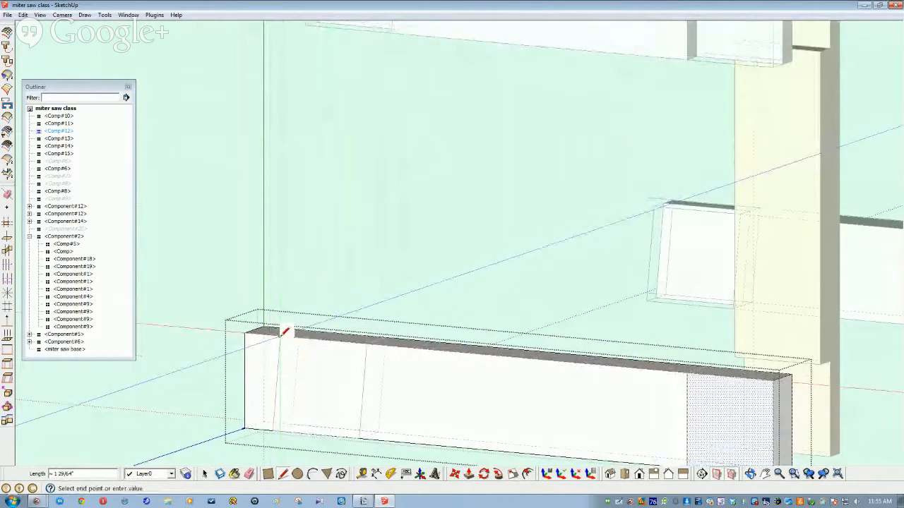
left_click(274, 428)
left_click(274, 429)
left_click(244, 429)
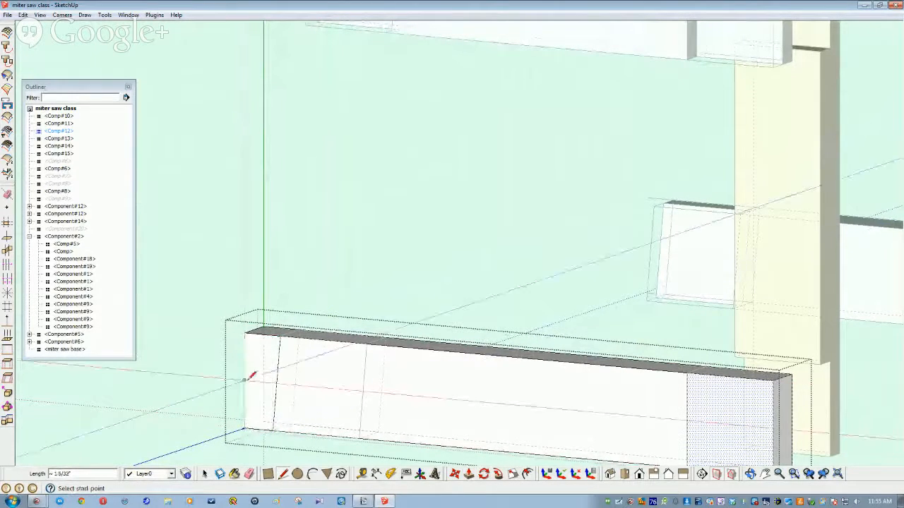
left_click(246, 330)
left_click(366, 340)
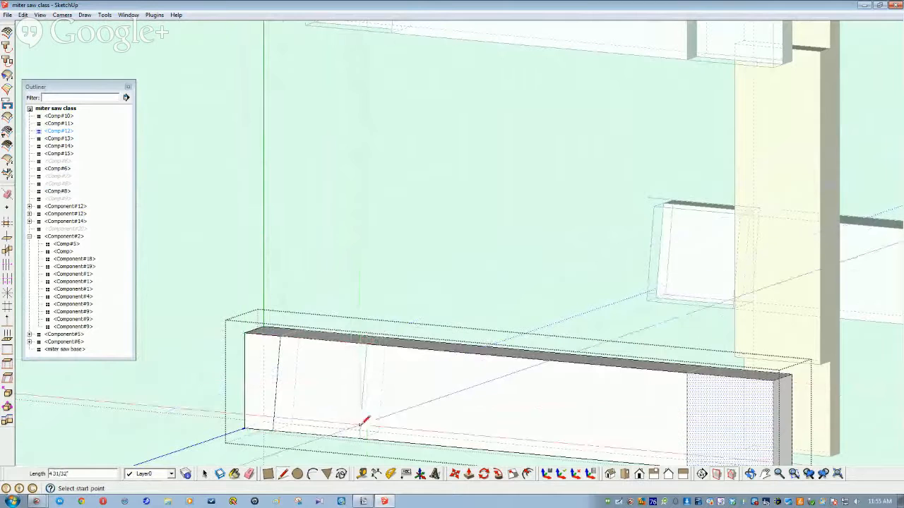
left_click(359, 437)
key("space")
left_click(317, 404)
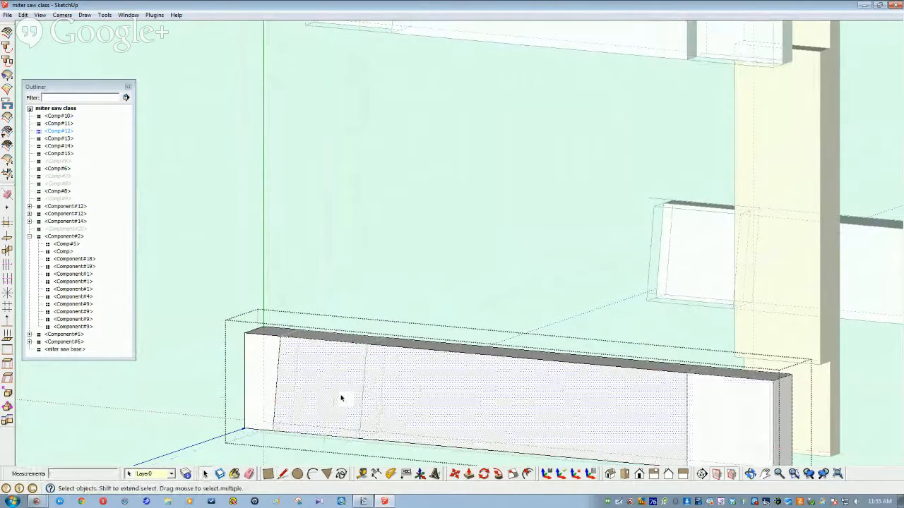
Step: Draw a vertical line at the tenon length, splitting the face to its bottom edge
key("l")
left_click(367, 340)
left_click(360, 436)
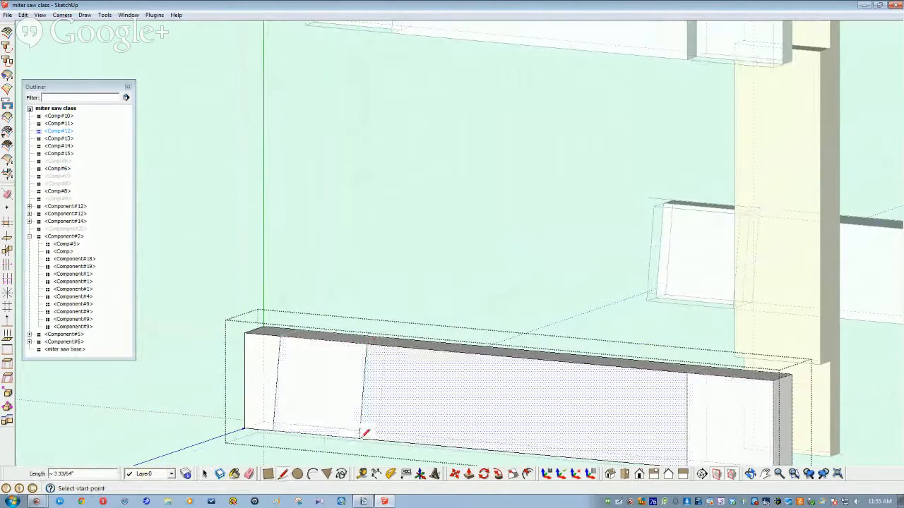
key("space")
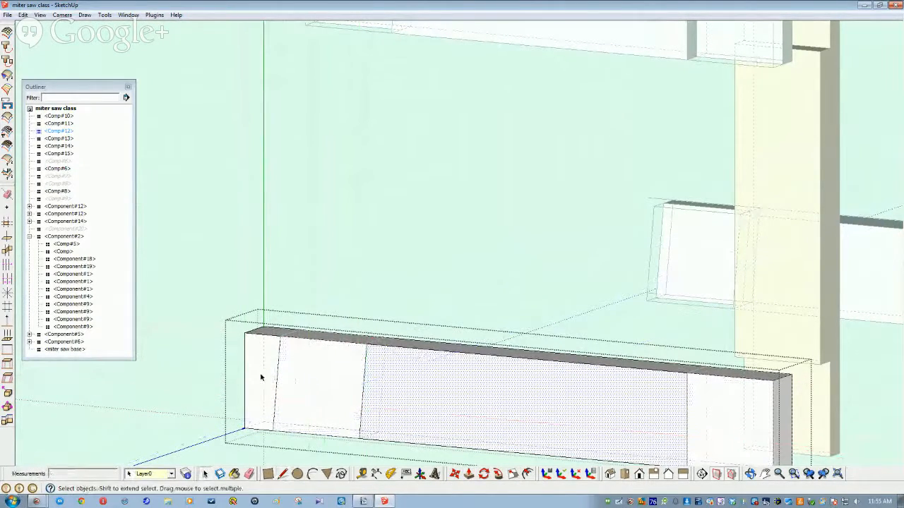
Step: Push the left end faces in 1 1/2 inches and 3/4 inch, then show the Iso view
left_click(266, 387)
left_click(388, 472)
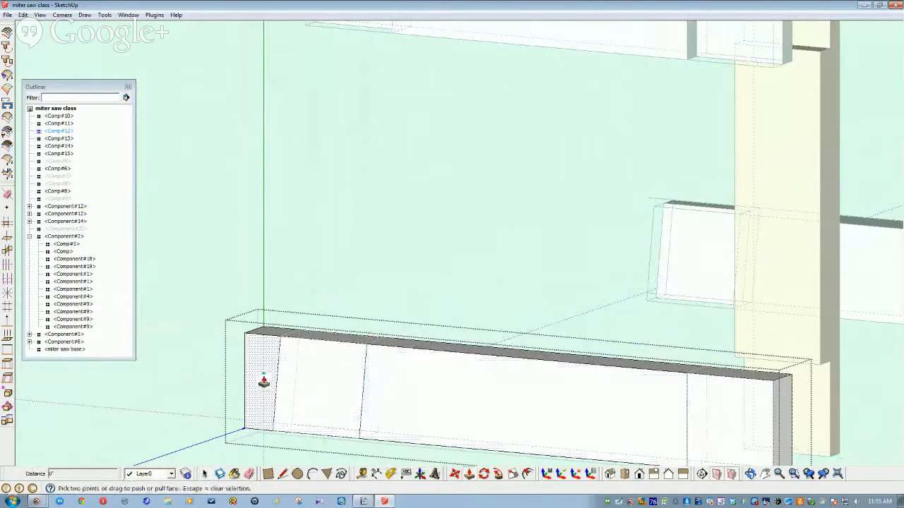
left_click(259, 328)
left_click(276, 331)
left_click(326, 380)
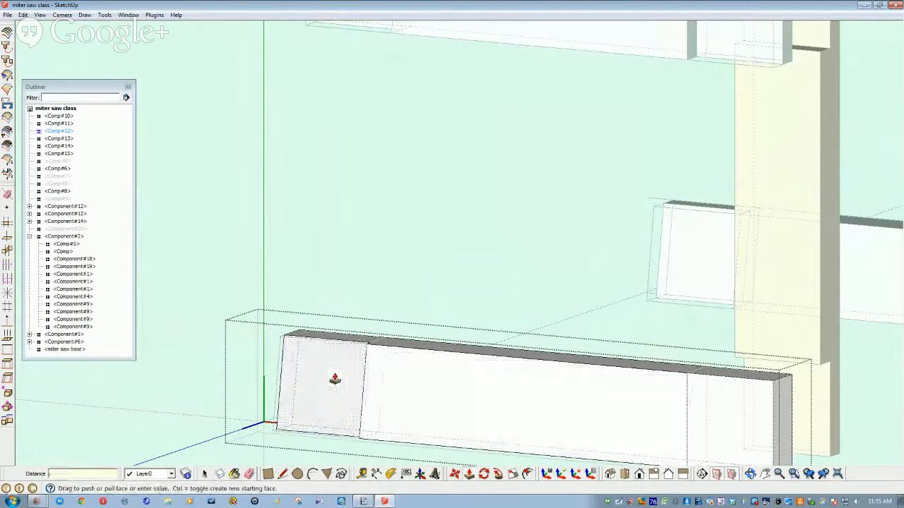
key("Return")
key("space")
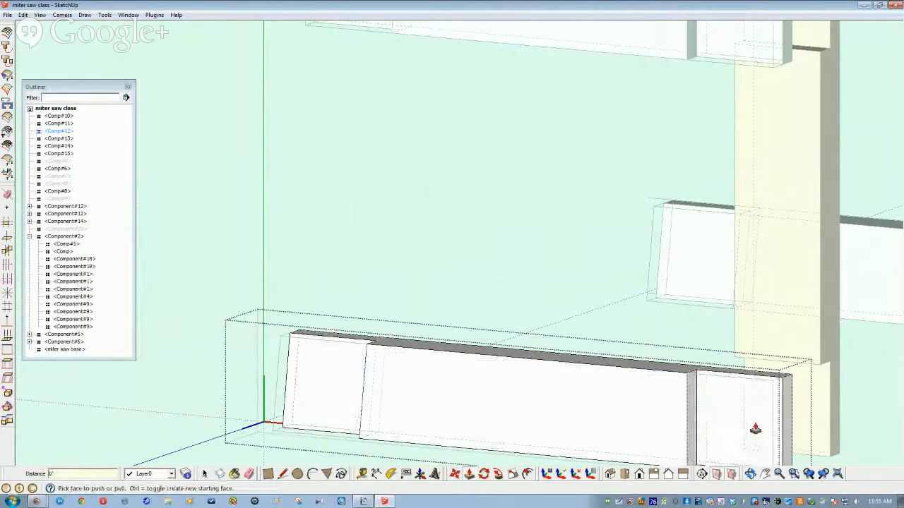
scroll(591, 258, "down", 5)
left_click(609, 478)
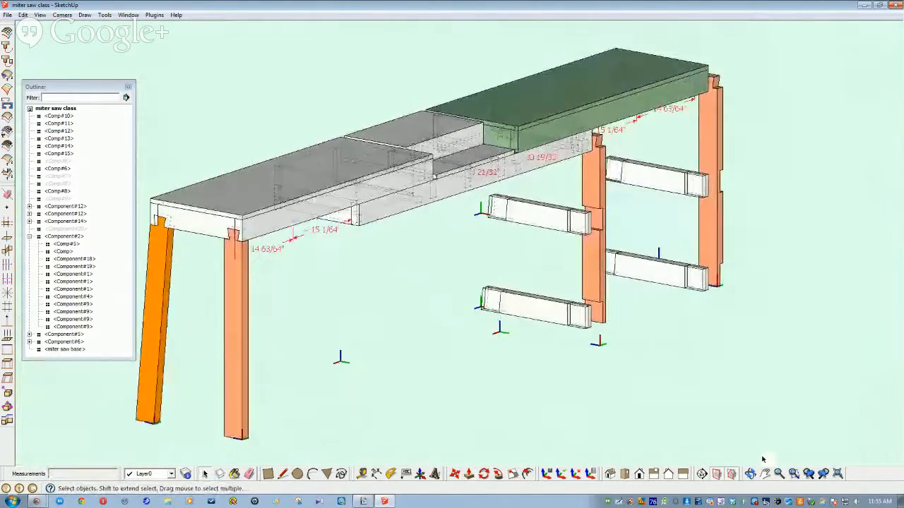
Step: Hide the two orange legs, then use Edit > Unhide > All to restore everything
left_click(537, 322)
left_click(727, 293, "ctrl")
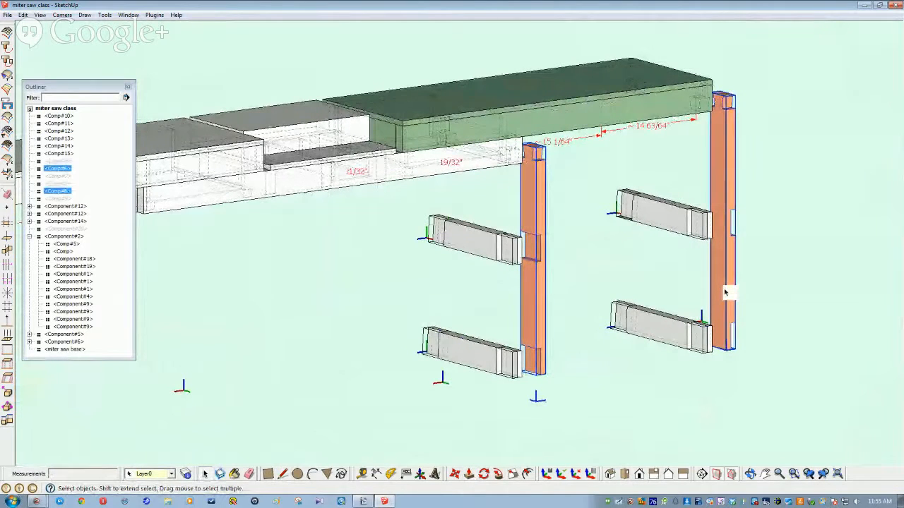
key("Delete")
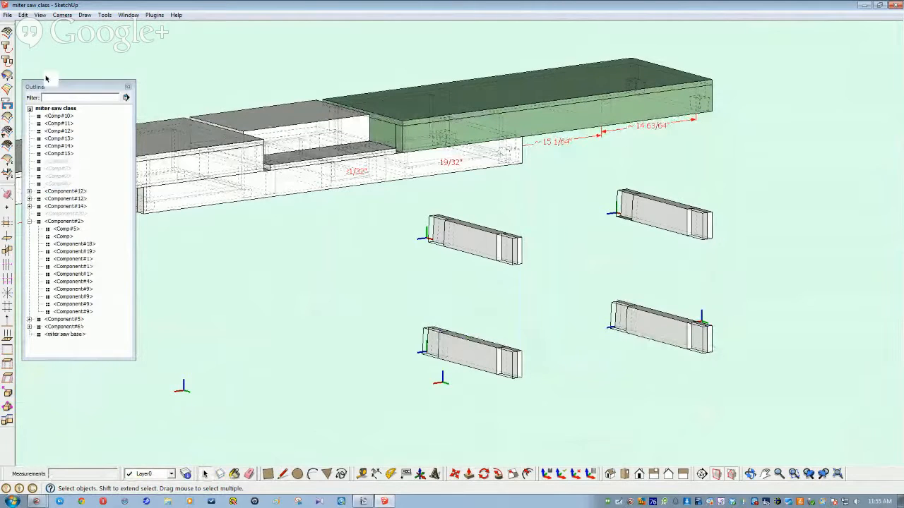
left_click(23, 15)
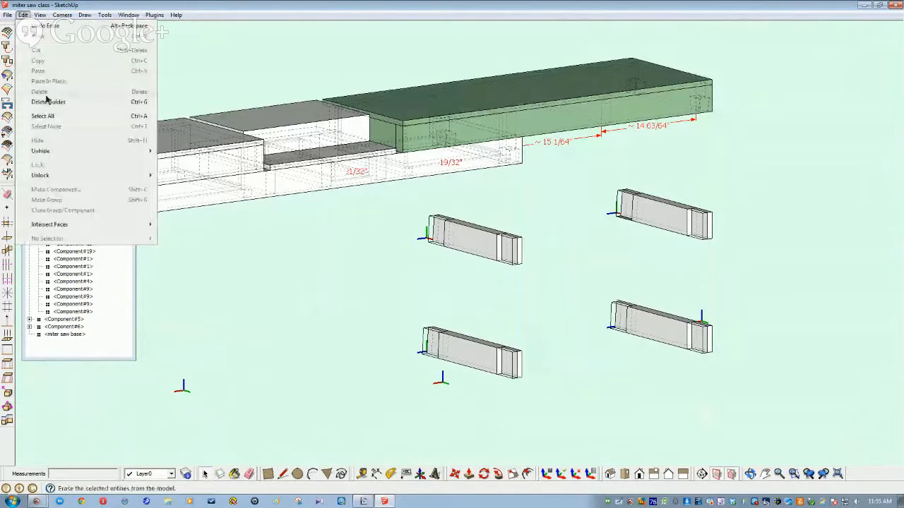
mouse_move(45, 155)
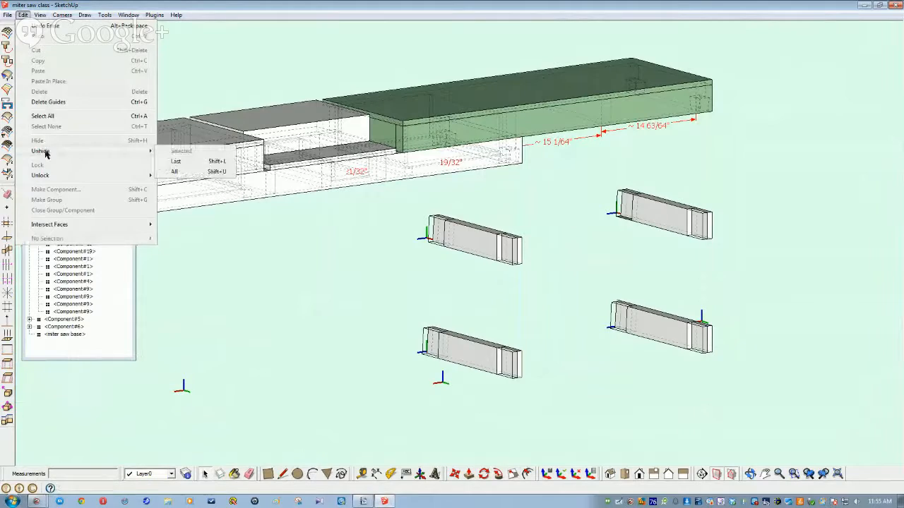
left_click(173, 171)
Step: Zoom in, hide brown leg Comp#8, and select grey stretcher Comp#13
scroll(177, 174, "up", 5)
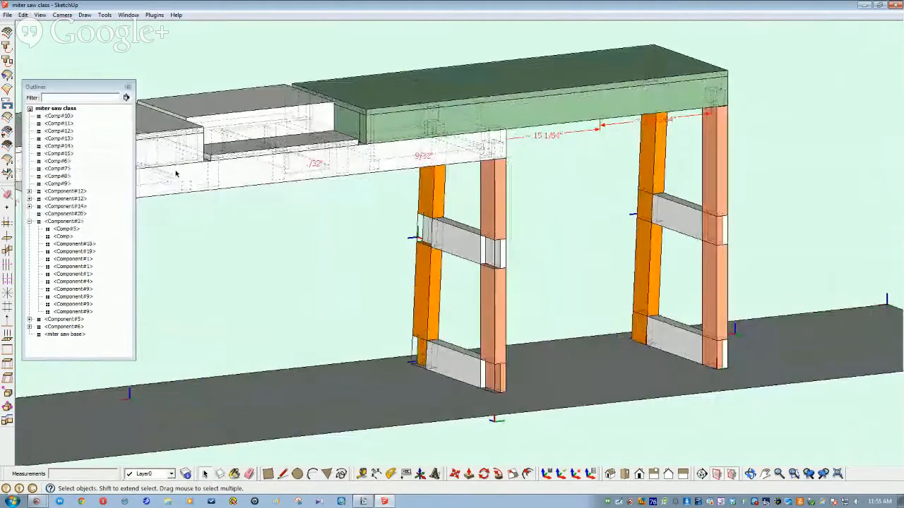
scroll(177, 174, "up", 4)
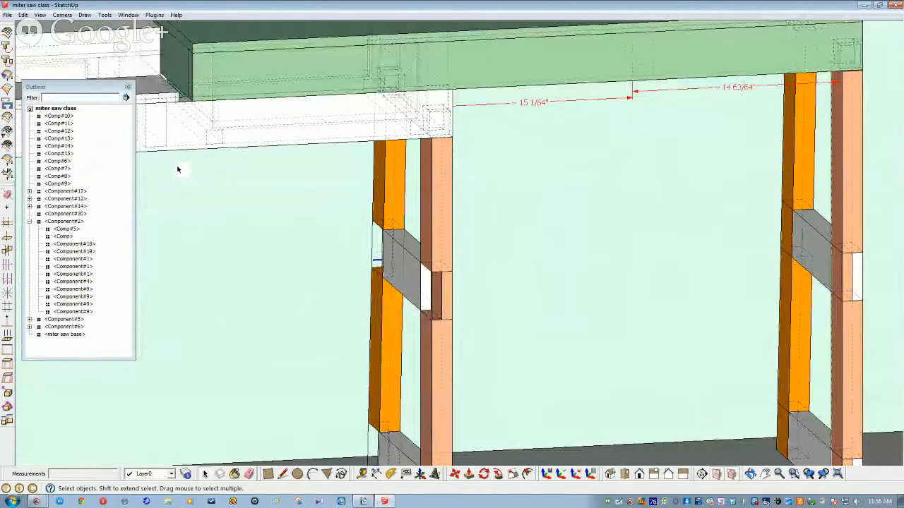
scroll(177, 169, "up", 4)
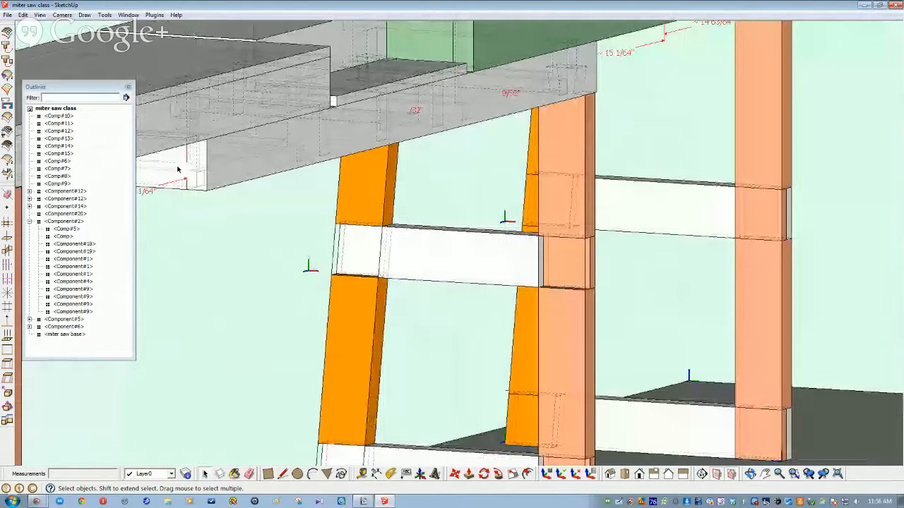
scroll(177, 169, "up", 2)
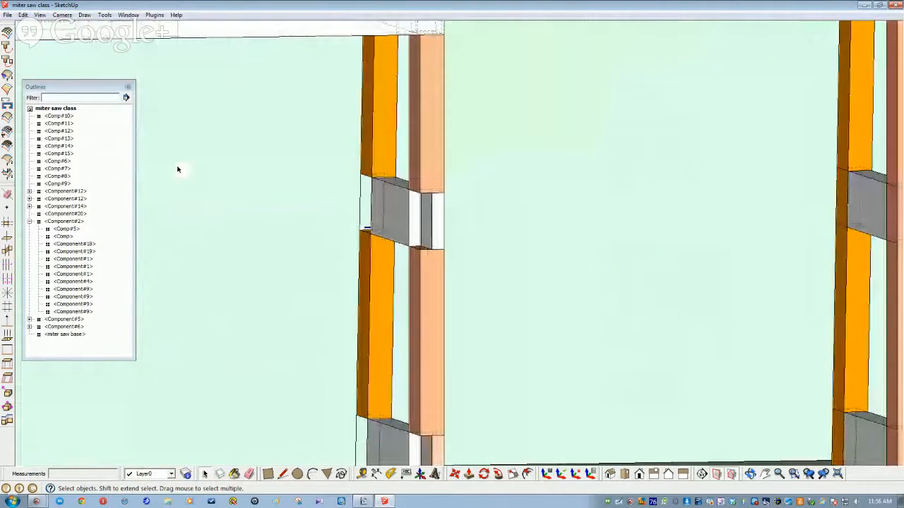
scroll(177, 169, "up", 4)
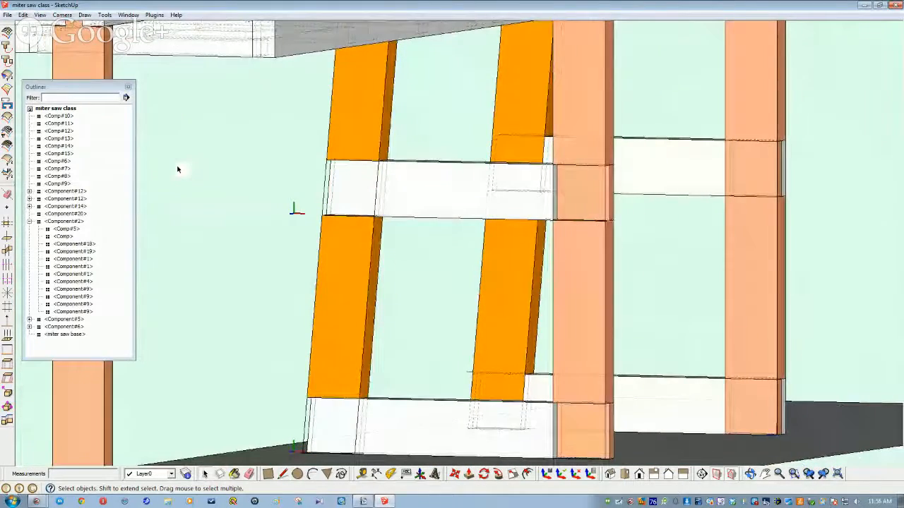
scroll(178, 169, "up", 2)
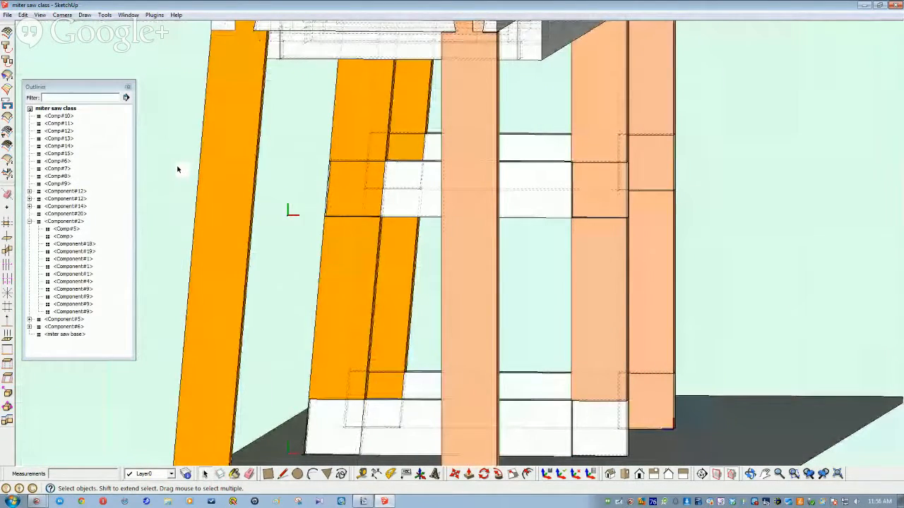
scroll(177, 169, "up", 2)
scroll(178, 170, "down", 6)
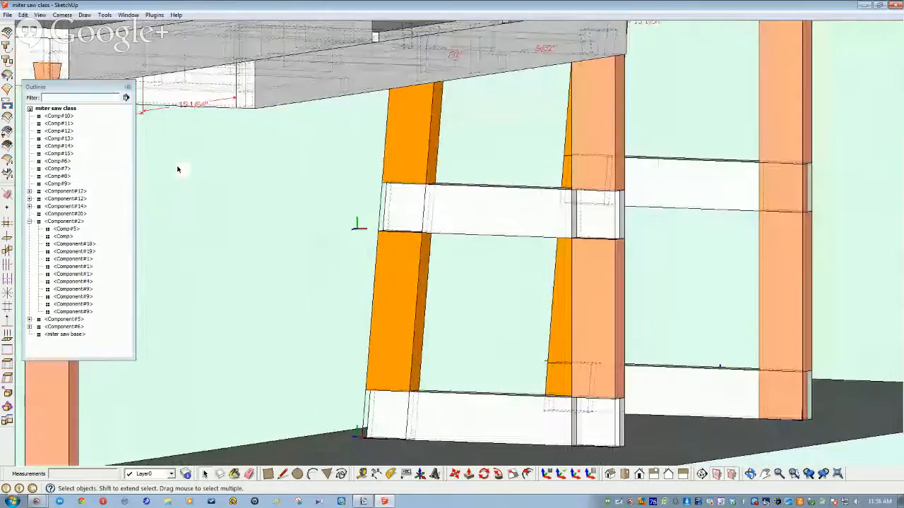
scroll(177, 169, "up", 3)
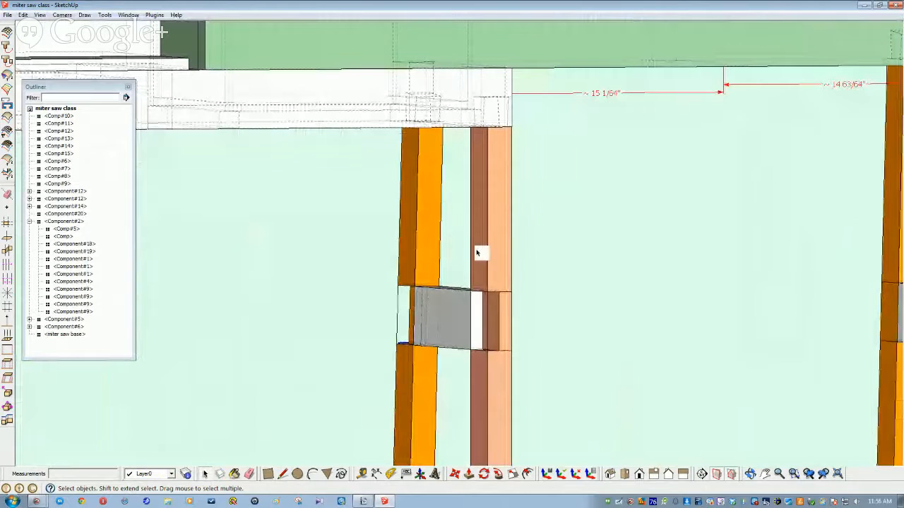
right_click(478, 252)
left_click(499, 277)
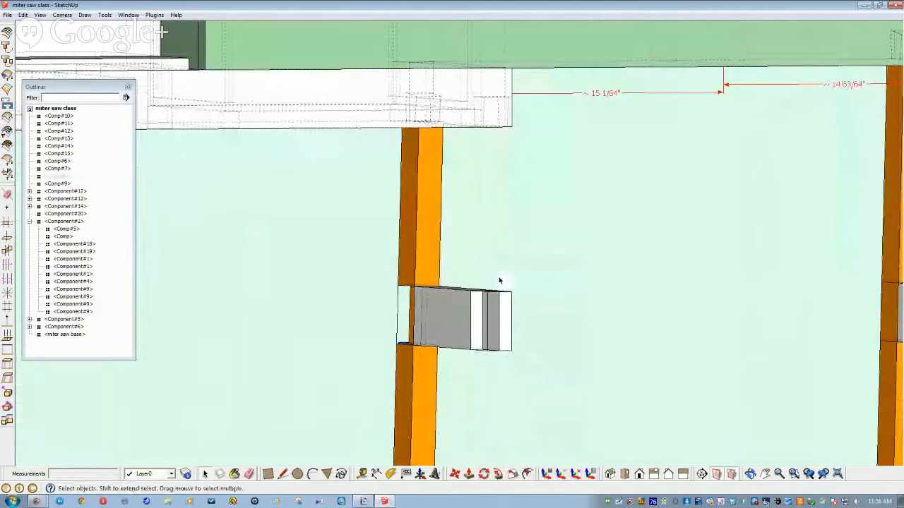
middle_click_drag(484, 319, 514, 353)
left_click(521, 365)
Step: Inside the stretcher component, push its end face inward 3/4 inch
double_click(518, 366)
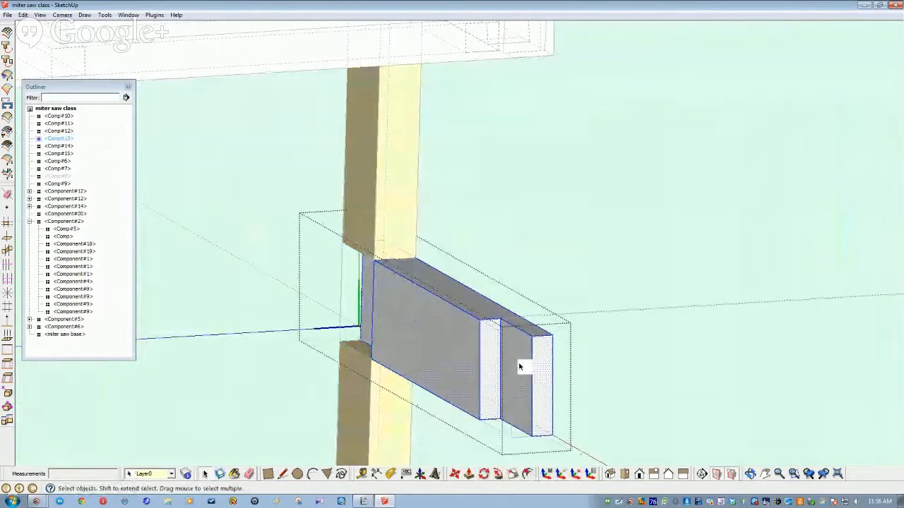
left_click(519, 366)
left_click(466, 475)
left_click(516, 413)
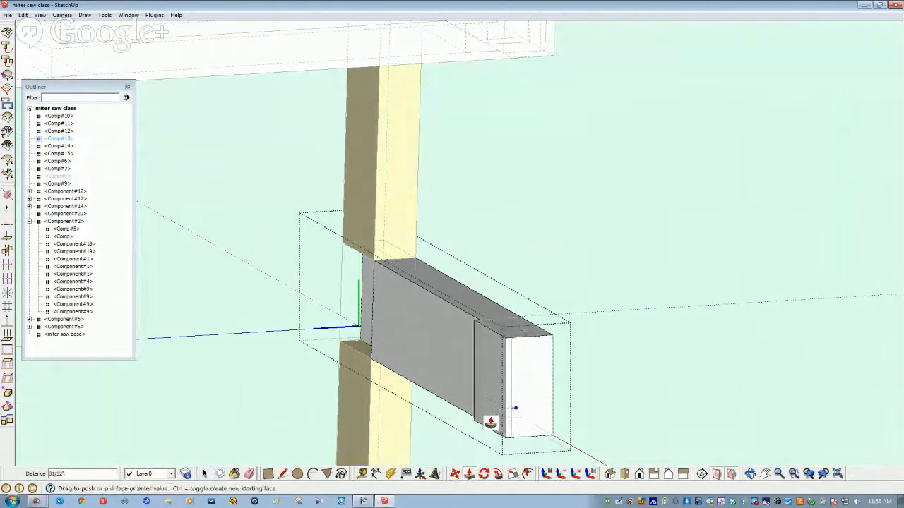
left_click(480, 418)
middle_click_drag(479, 419, 404, 394)
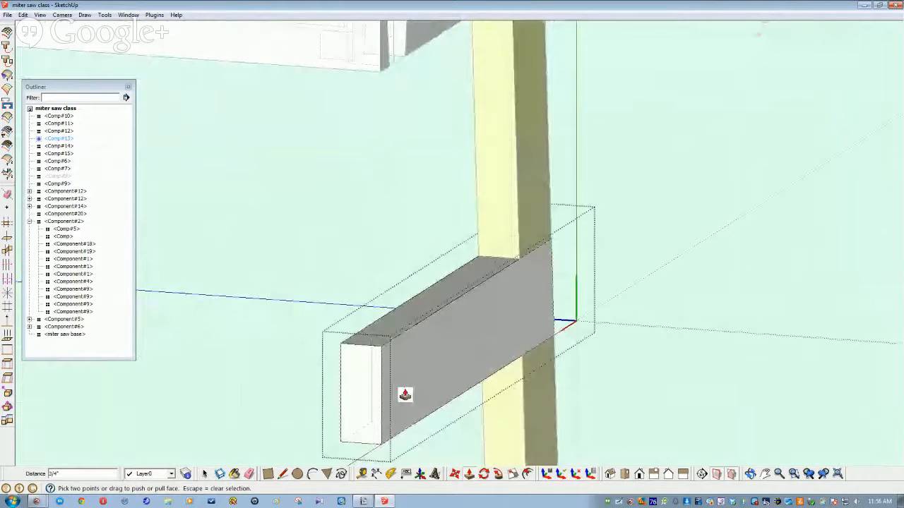
key("space")
middle_click_drag(404, 395, 365, 303)
Step: Draw two vertical lines splitting the stretcher's side face, then exit the component
key("l")
left_click(358, 303)
left_click(359, 398)
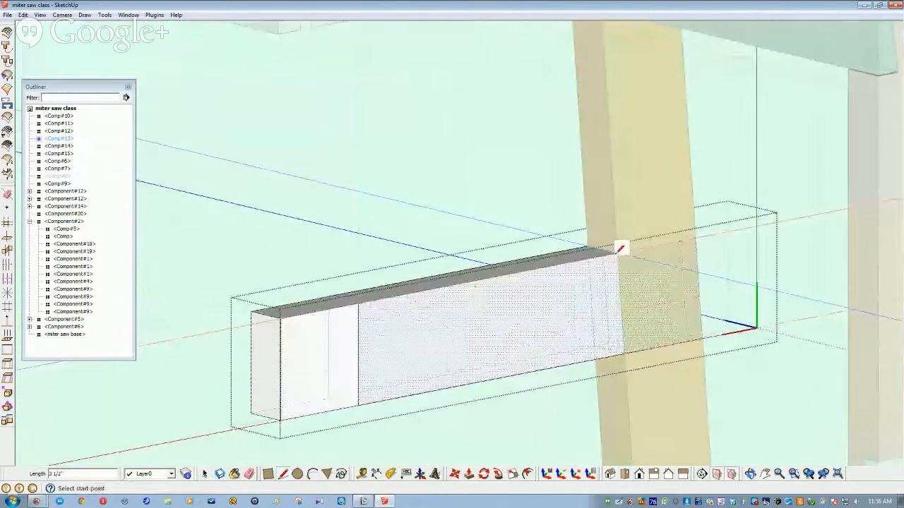
scroll(620, 246, "up", 1)
scroll(621, 247, "up", 1)
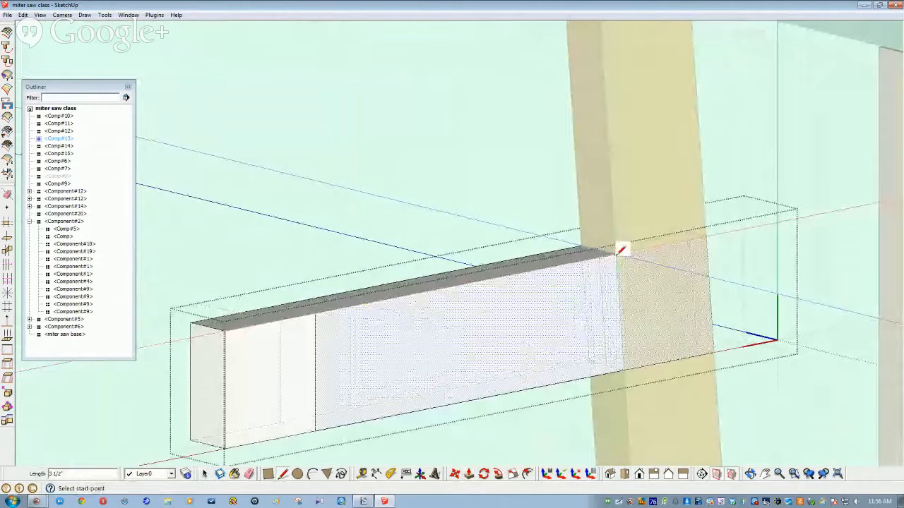
left_click(617, 254)
left_click(624, 370)
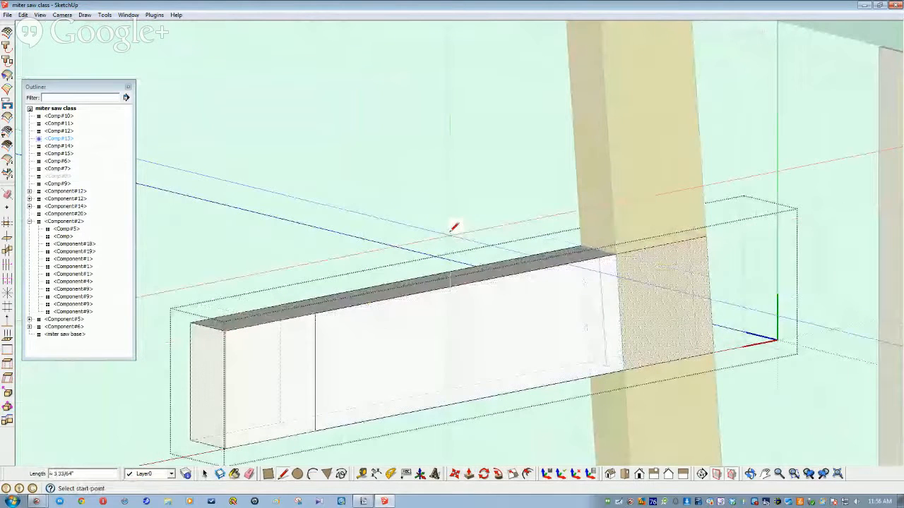
key("space")
left_click(452, 231)
middle_click_drag(452, 232, 383, 357)
Step: Reopen the stretcher and push its left end face inward 3/4 inch
left_click(381, 356)
double_click(381, 356)
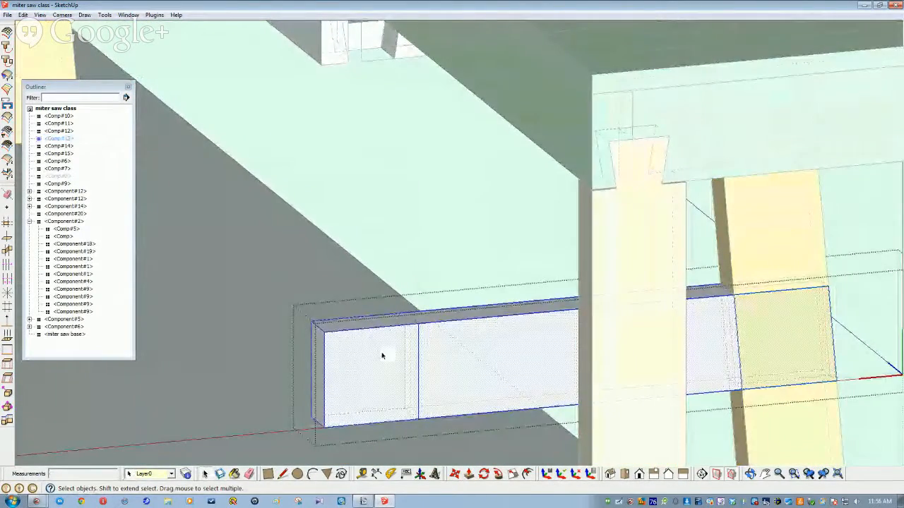
left_click(381, 356)
middle_click_drag(458, 379, 469, 382)
left_click(469, 474)
left_click(392, 381)
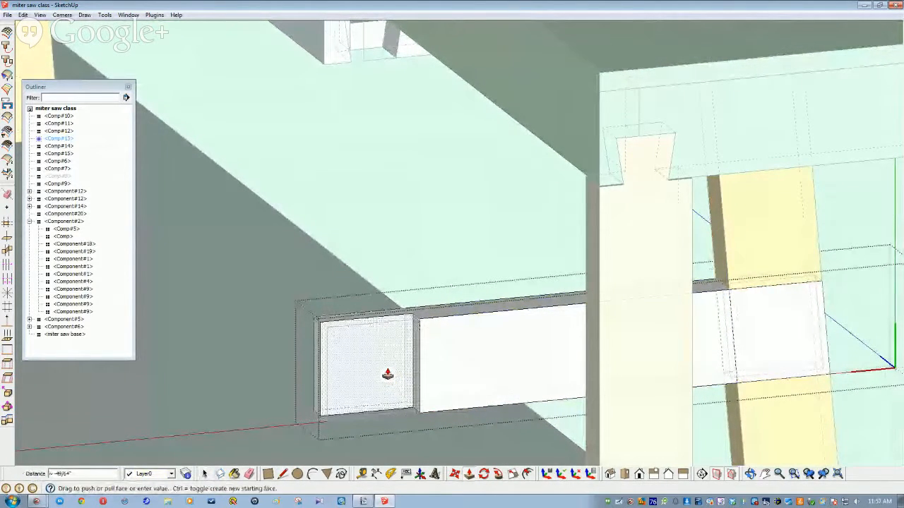
key("Return")
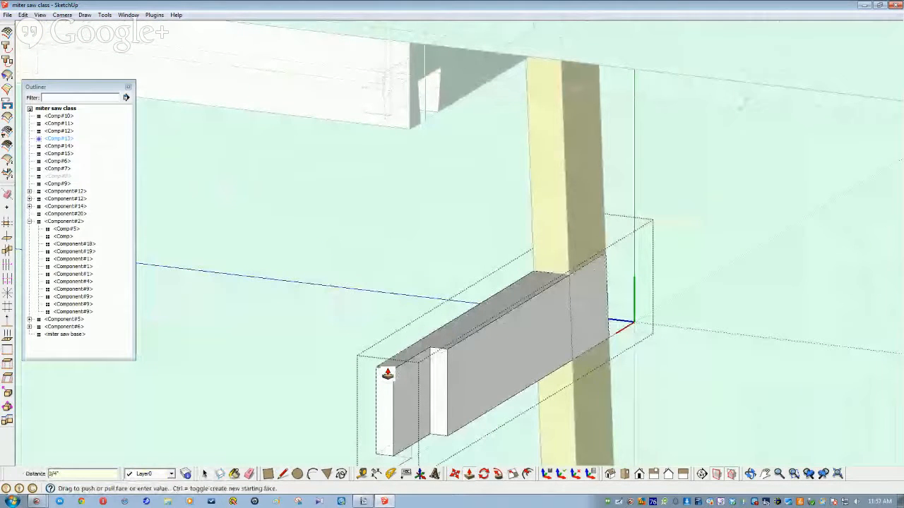
middle_click_drag(387, 374, 787, 372)
left_click(787, 372)
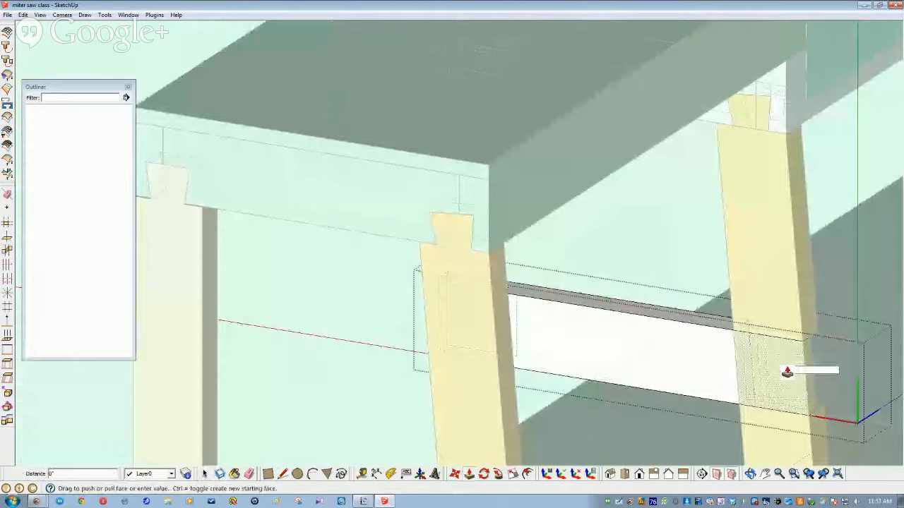
key("space")
middle_click_drag(330, 294, 452, 353)
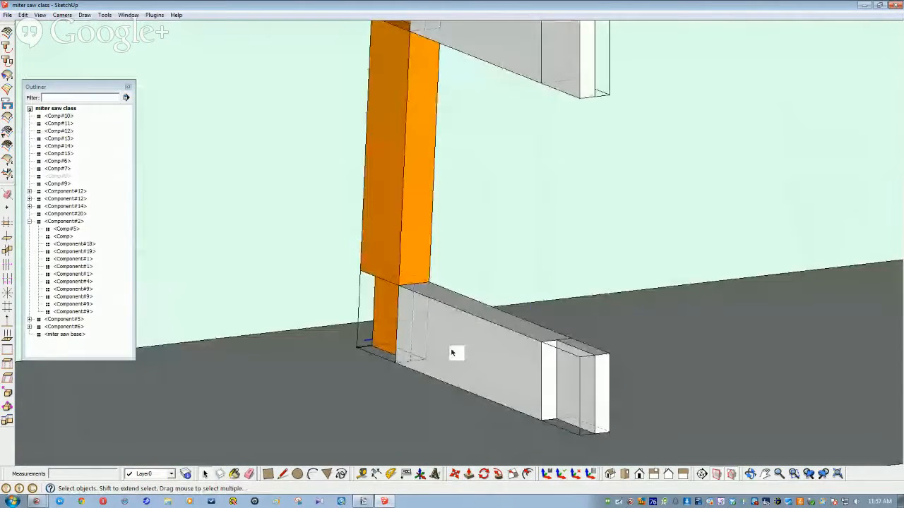
Step: Trial push/pulls on the rail's notched face and end, undoing the changes
double_click(453, 353)
left_click(581, 441)
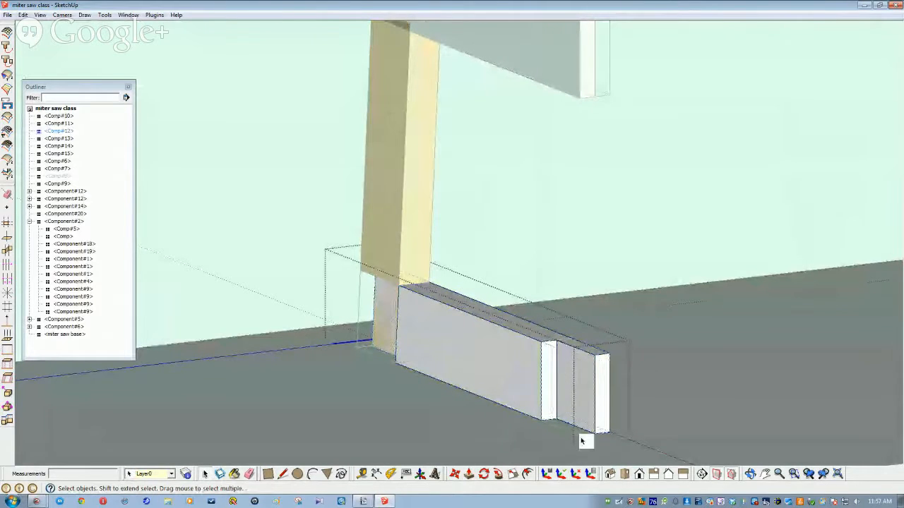
left_click(468, 474)
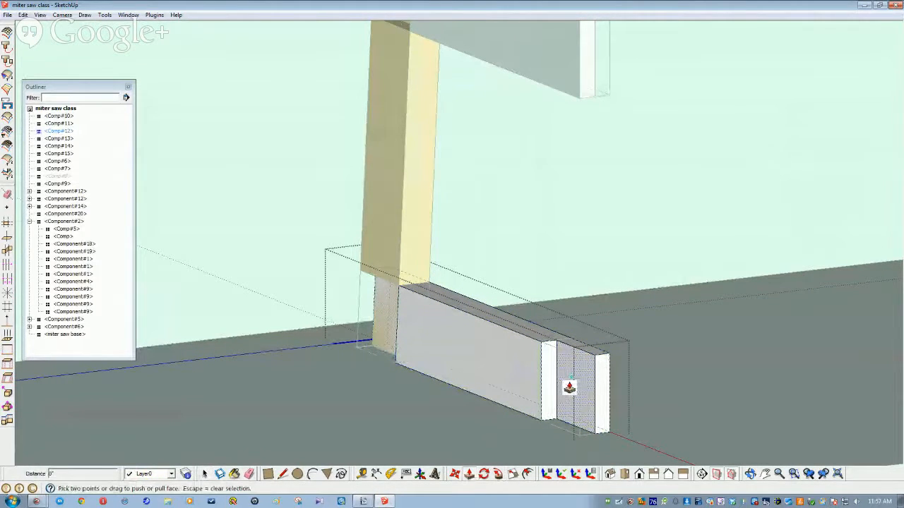
left_click(559, 420)
left_click(542, 424)
middle_click_drag(359, 324, 373, 324)
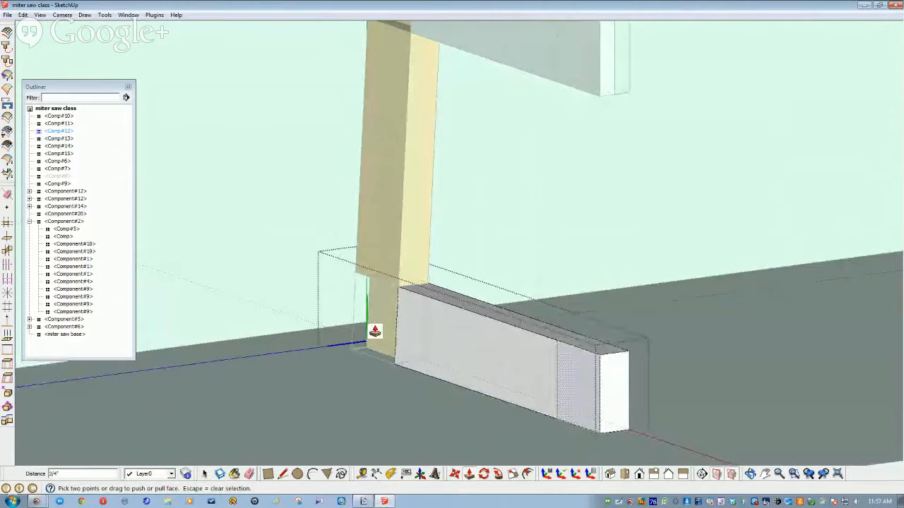
key("ctrl+z")
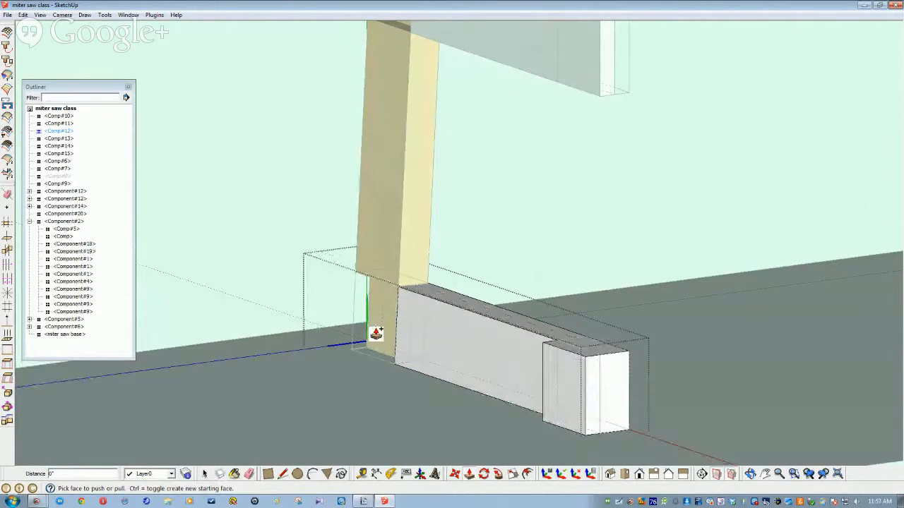
key("ctrl+z")
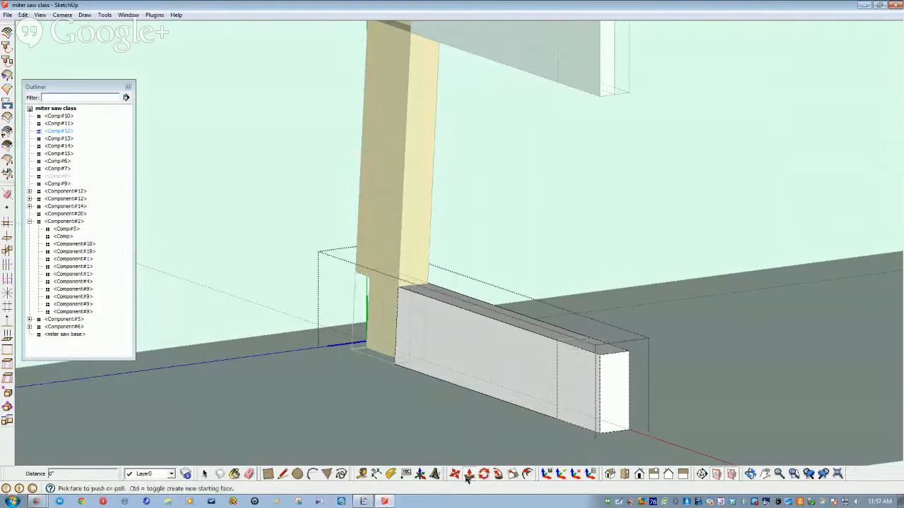
left_click_drag(388, 345, 381, 329)
key("space")
Step: Draw vertical dividing lines across the board's front face near its ends
mouse_move(383, 326)
middle_mouse_down()
mouse_move(390, 337)
mouse_move(329, 345)
middle_mouse_up()
left_click(329, 345)
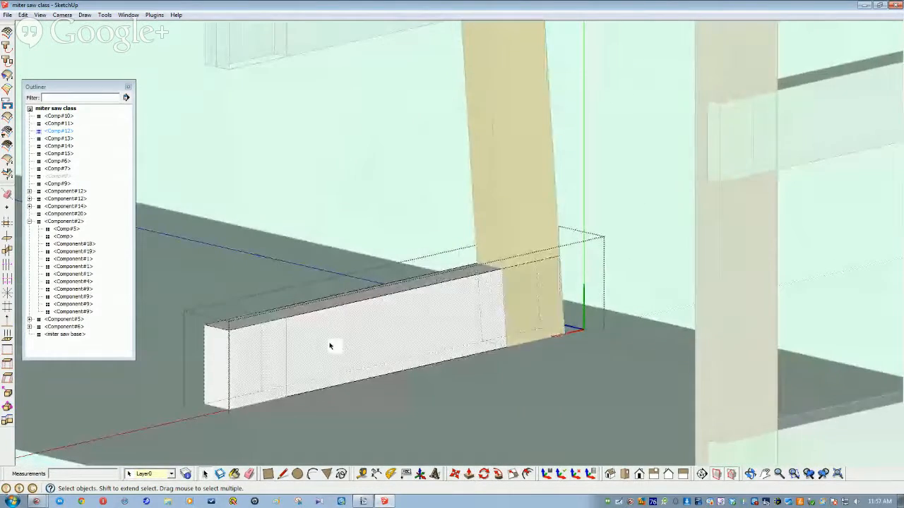
scroll(329, 345, "up", 2)
key("l")
left_click(259, 295)
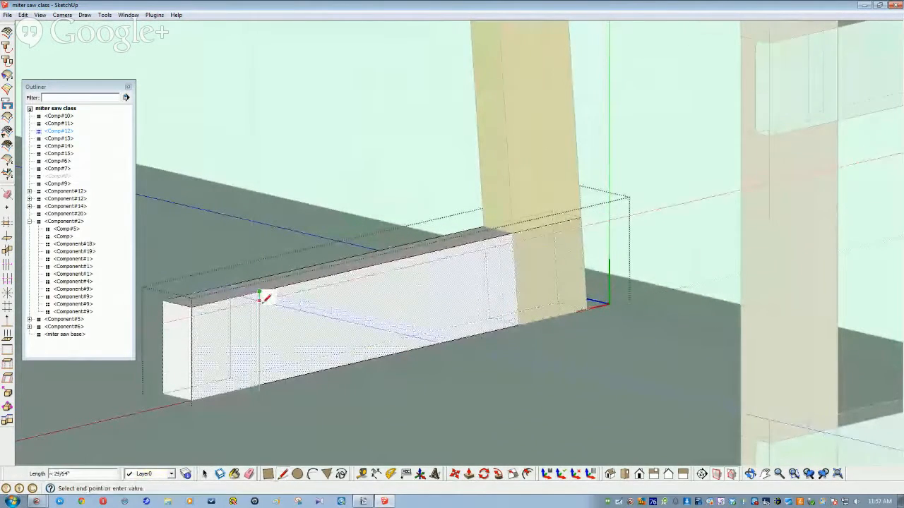
left_click(259, 384)
left_click(515, 231)
left_click(519, 318)
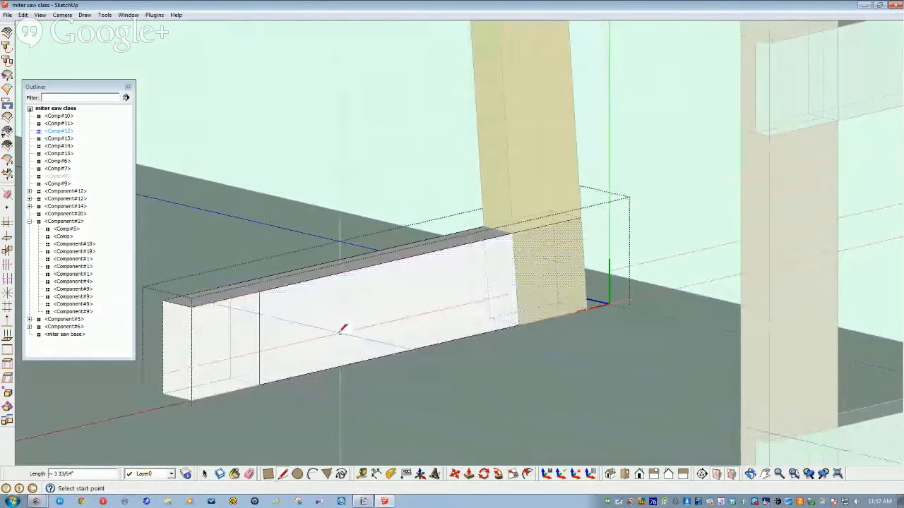
key("space")
Step: Test pushing the board's end section outward, then undo it
left_click(219, 345)
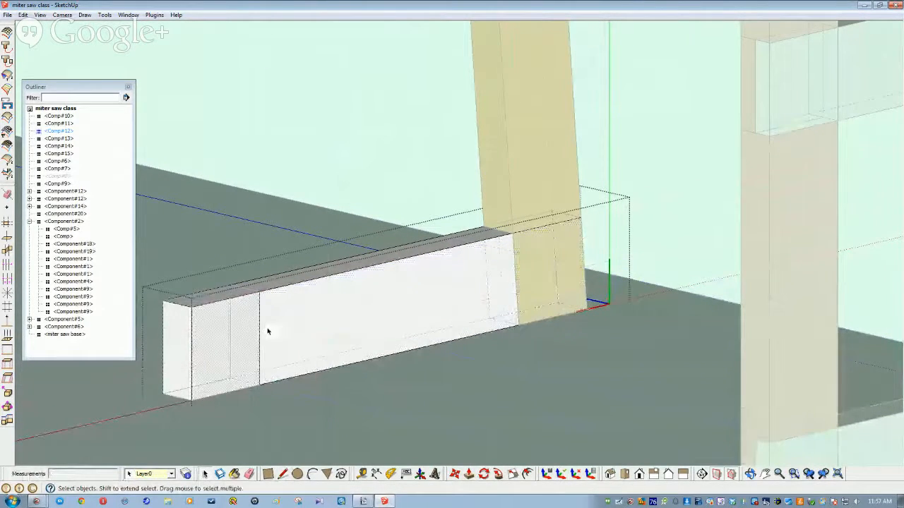
left_click(469, 474)
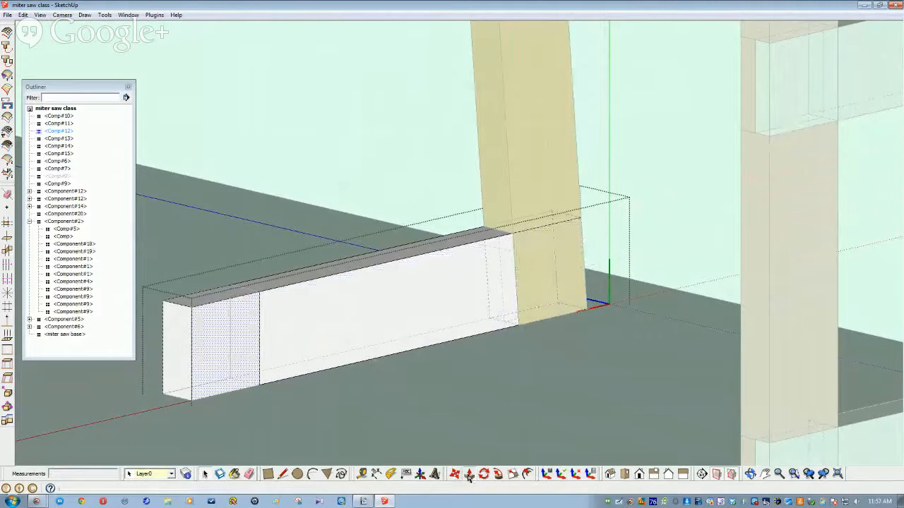
left_click(218, 373)
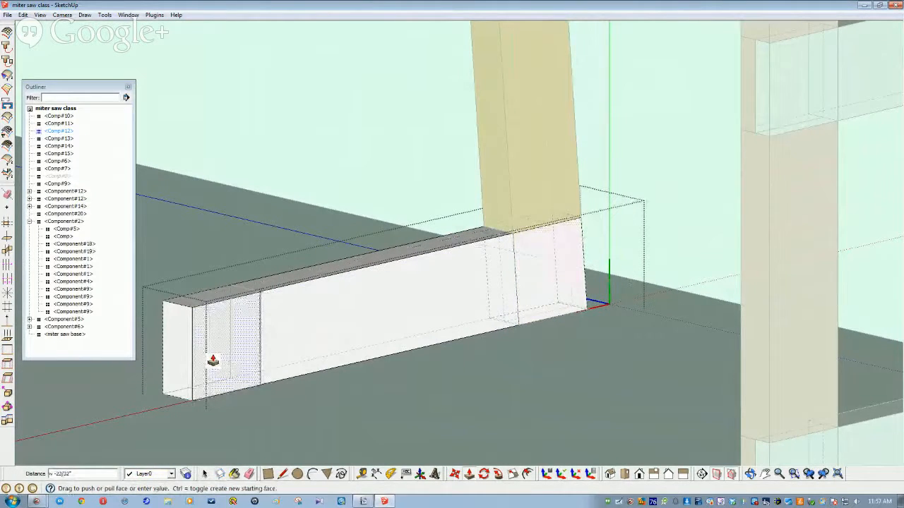
left_click(213, 358)
key("space")
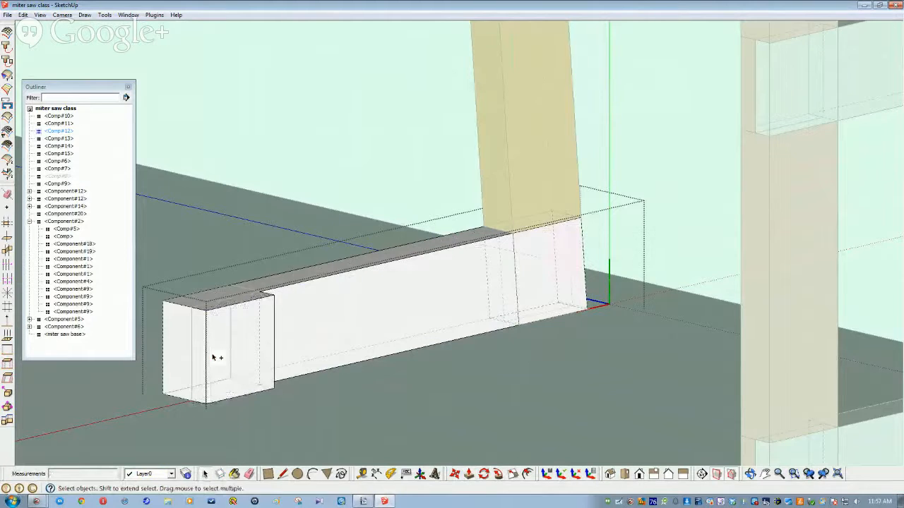
key("ctrl+z")
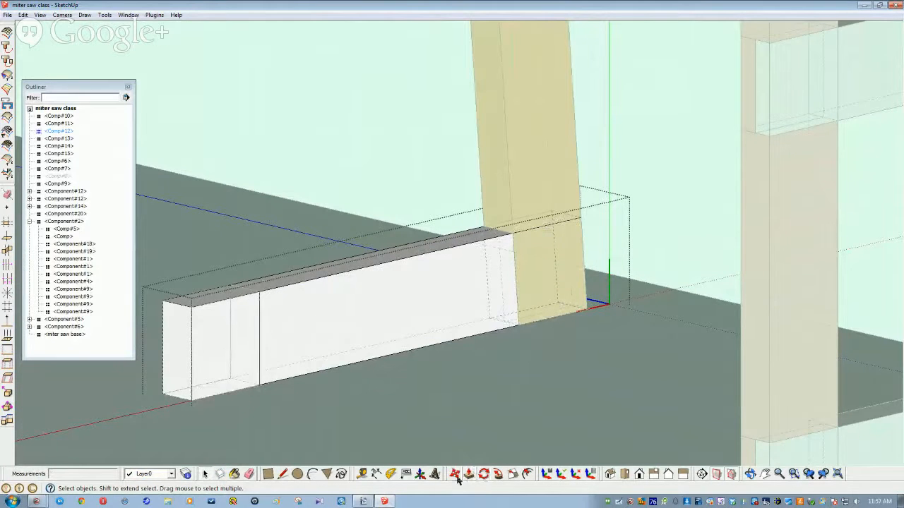
Step: Push the board's end section in 3/4 inch and its far end face in 1 1/2 inches
left_click(469, 475)
left_click(212, 365)
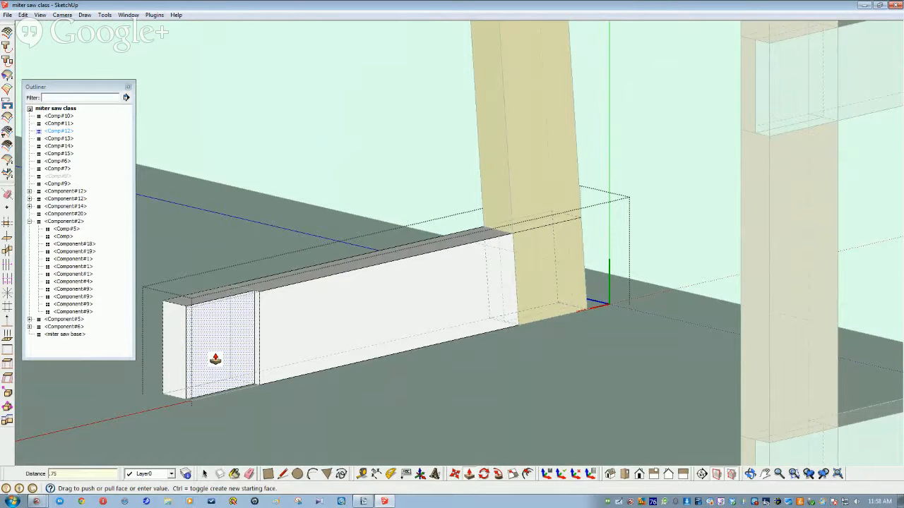
key("Return")
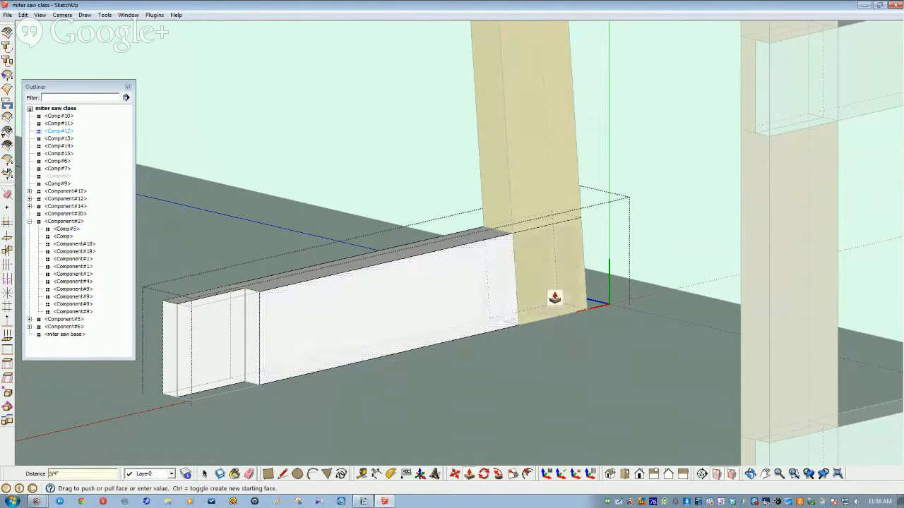
scroll(556, 357, "up", 1)
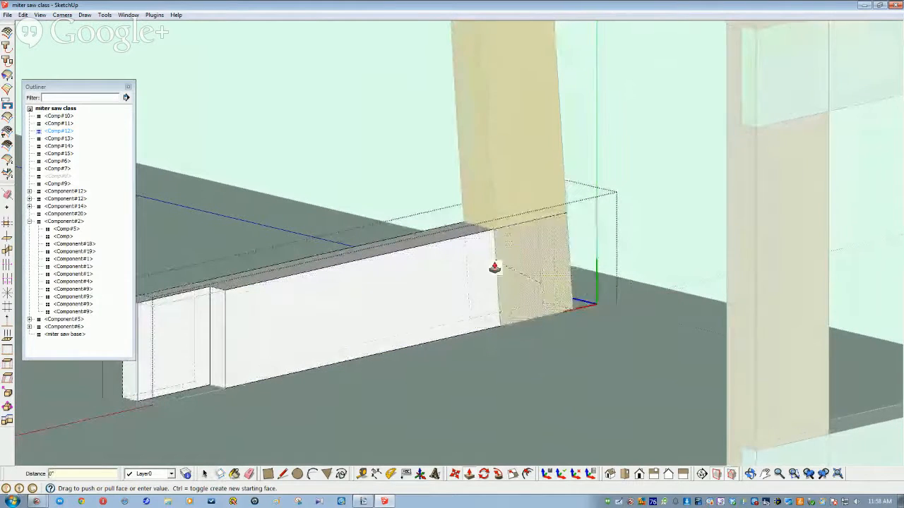
left_click(509, 254)
key("space")
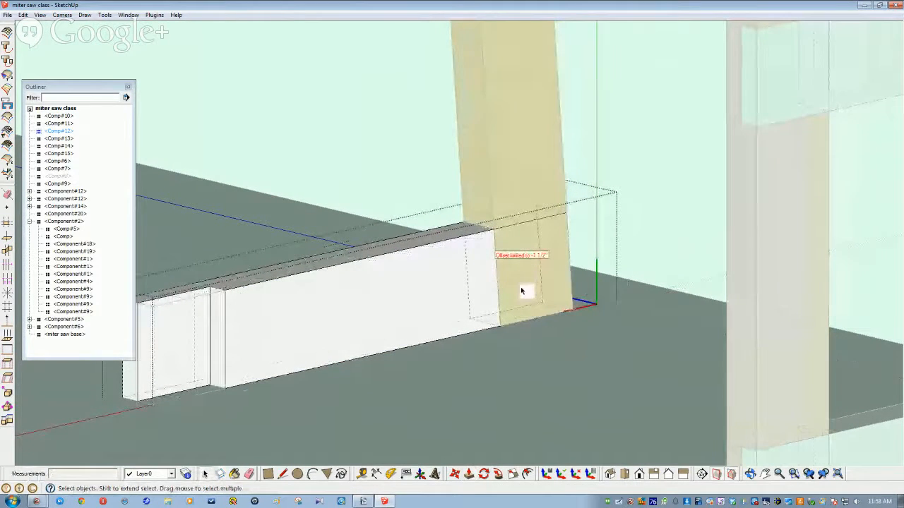
left_click(517, 109)
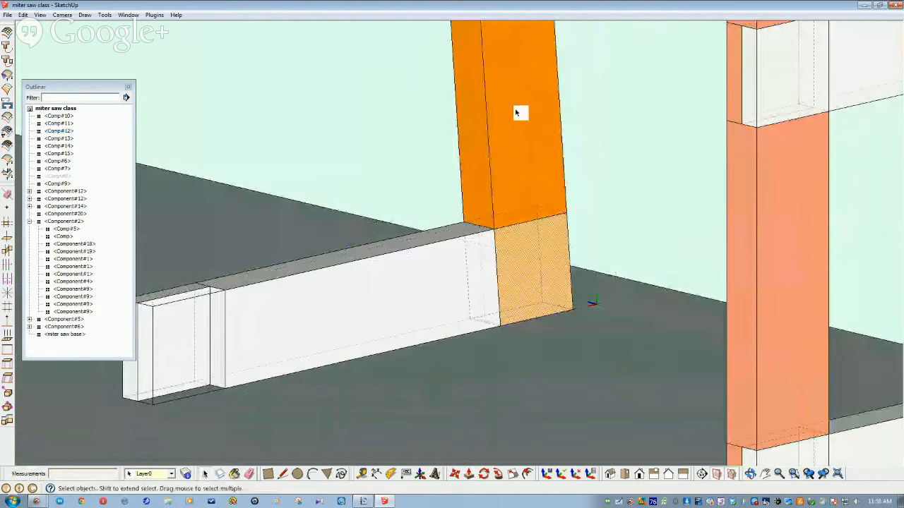
Step: Hide the orange leg and push the stretcher board's other end face inward
right_click(516, 113)
left_click(529, 135)
double_click(536, 253)
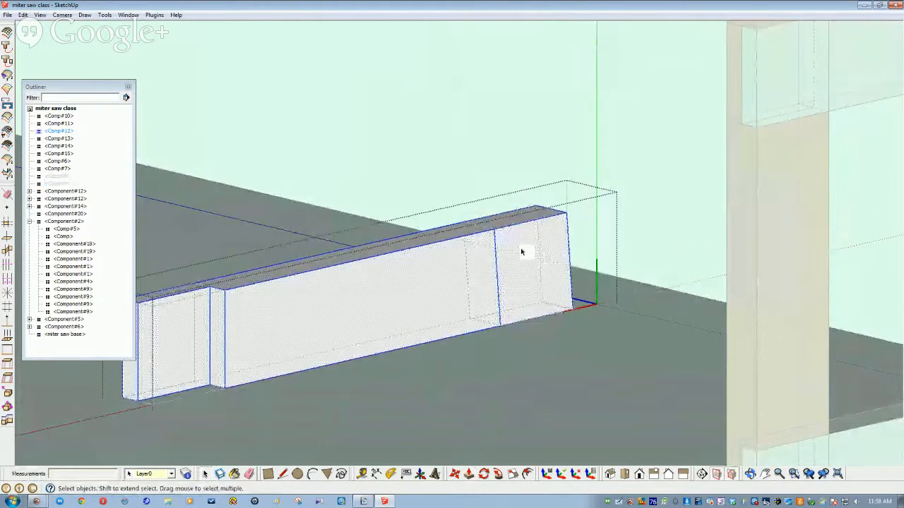
left_click(521, 252)
left_click(468, 475)
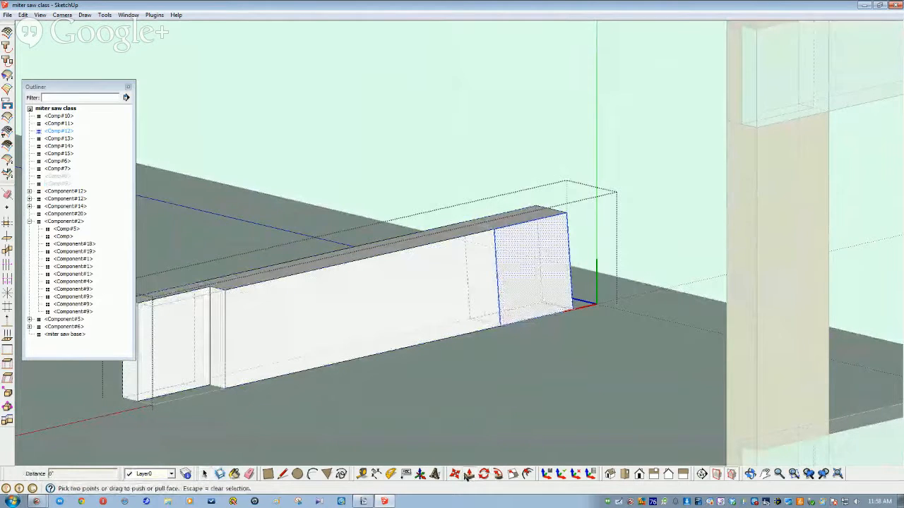
left_click(520, 263)
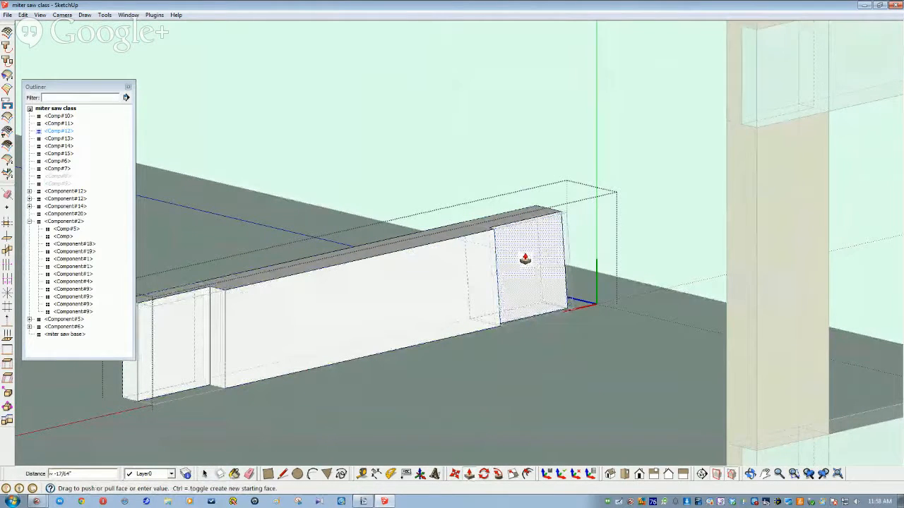
left_click(524, 259)
key("space")
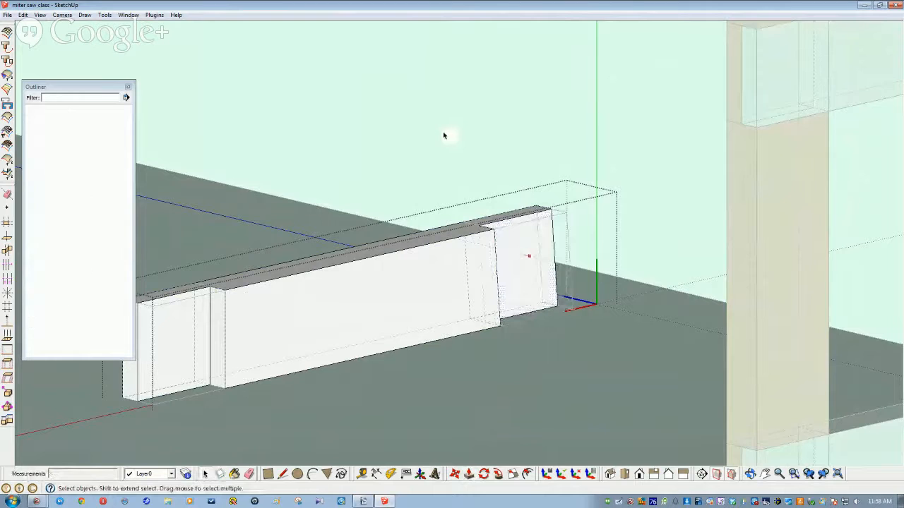
left_click(443, 135)
Step: Unhide all hidden legs with Edit > Unhide > All
left_click(24, 15)
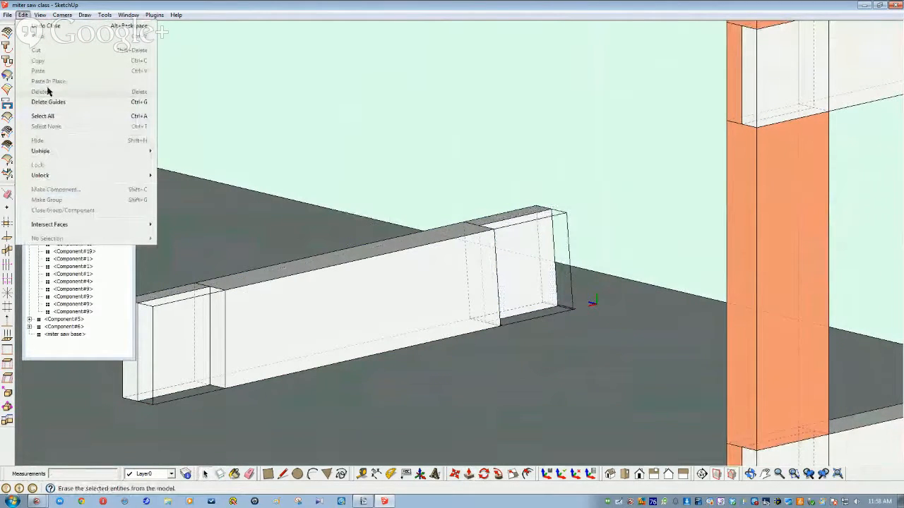
mouse_move(105, 151)
left_click(185, 172)
middle_click_drag(185, 171, 402, 272)
scroll(199, 221, "down", 5)
middle_click_drag(226, 207, 561, 335)
Step: Hide orange upright Comp#9 and open the other stretcher board for editing
left_click(561, 335)
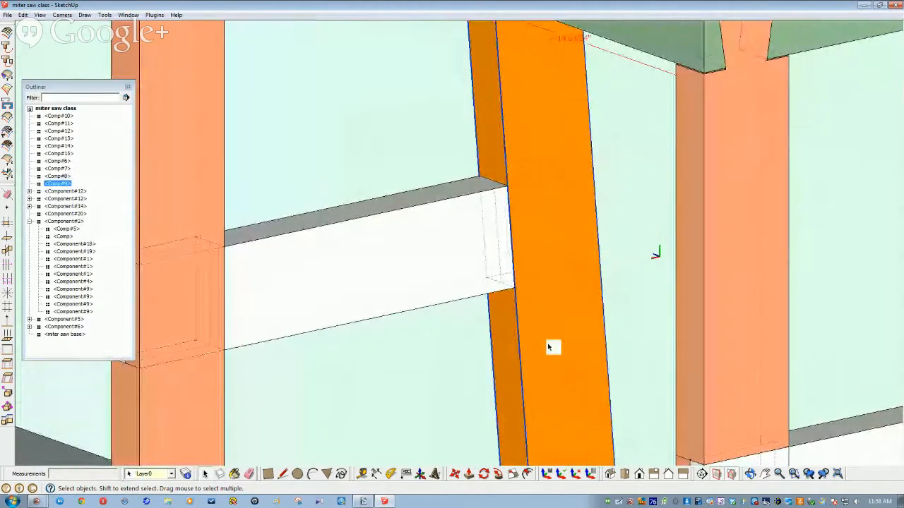
right_click(549, 345)
left_click(578, 134)
middle_click_drag(575, 150, 550, 221)
scroll(551, 221, "down", 10)
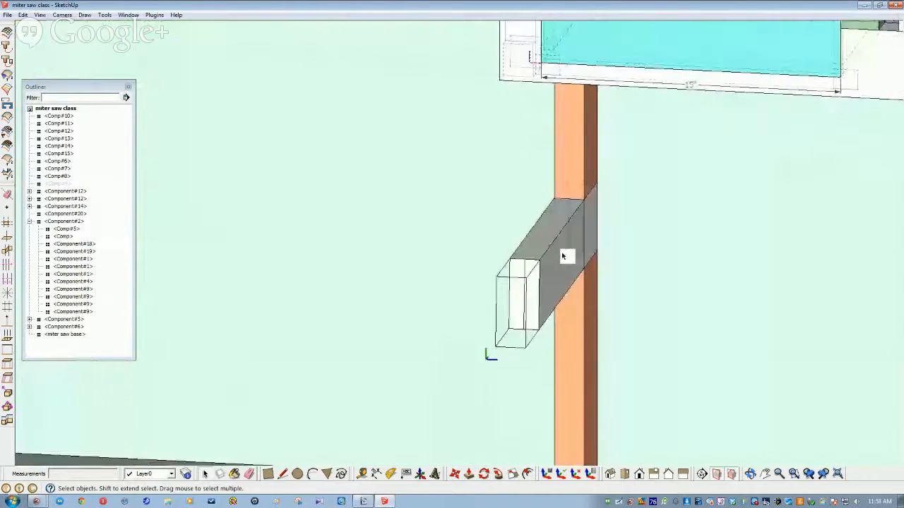
double_click(516, 224)
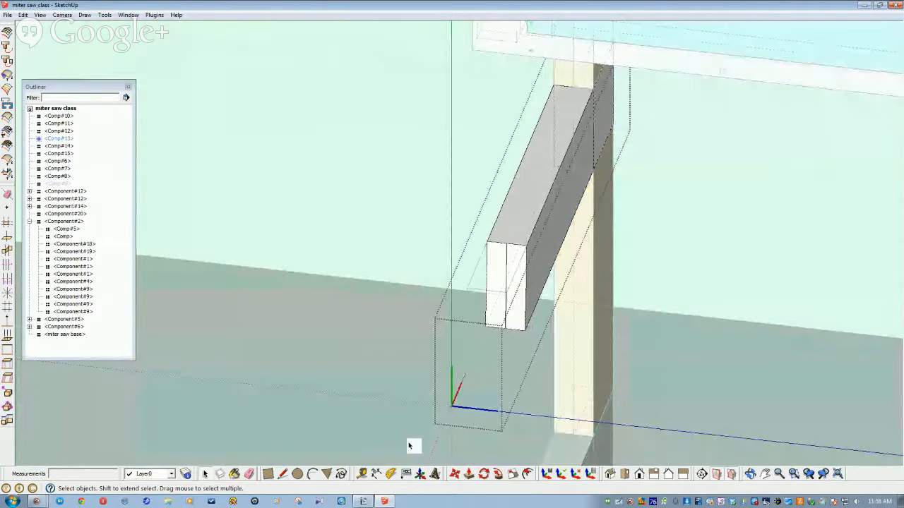
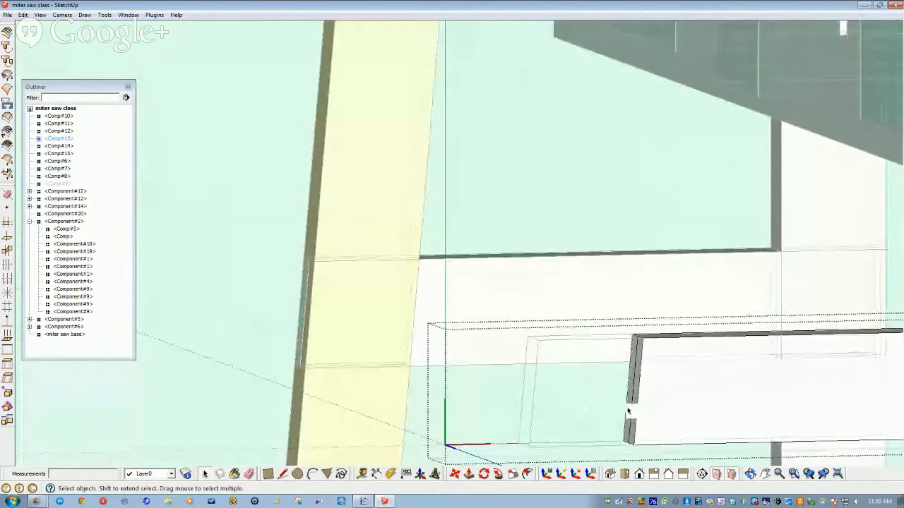
Step: Open the lower stretcher board, try pushing its end face inward, then cancel
left_click(500, 397)
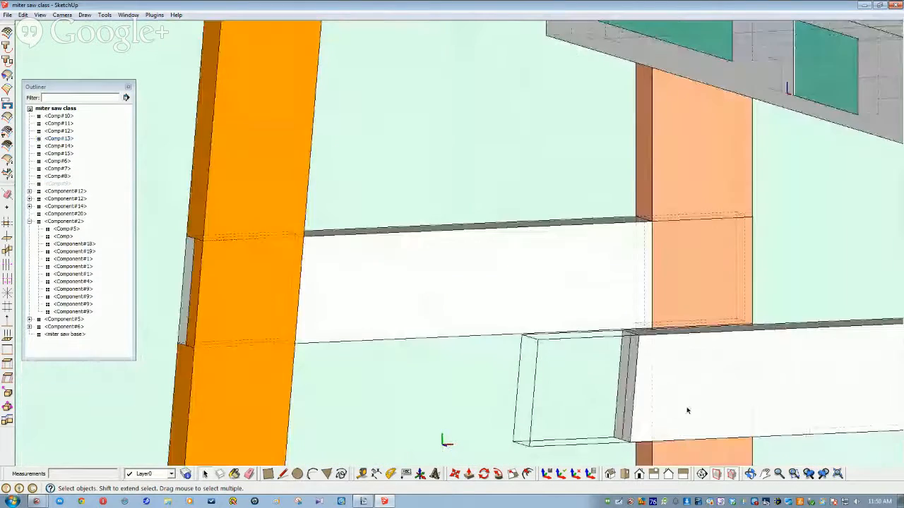
left_click(669, 398)
double_click(669, 397)
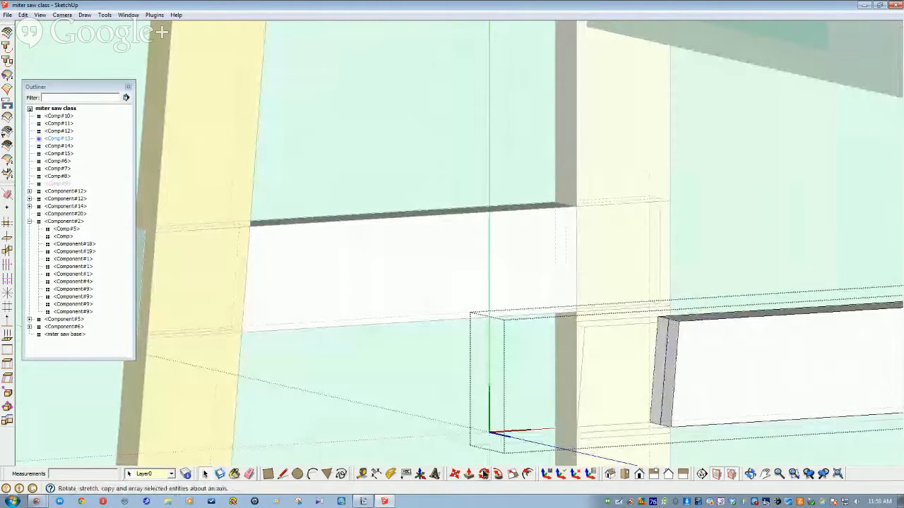
left_click(469, 474)
left_click_drag(670, 388, 609, 383)
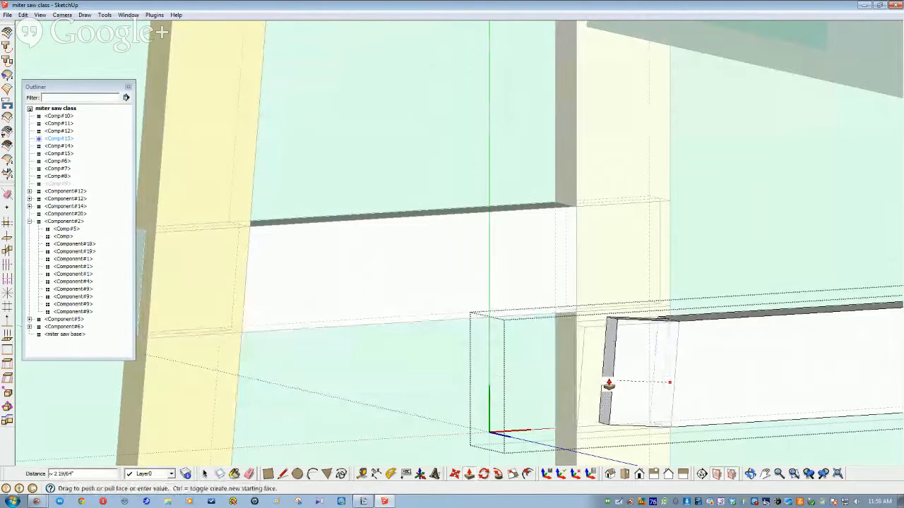
key("Escape")
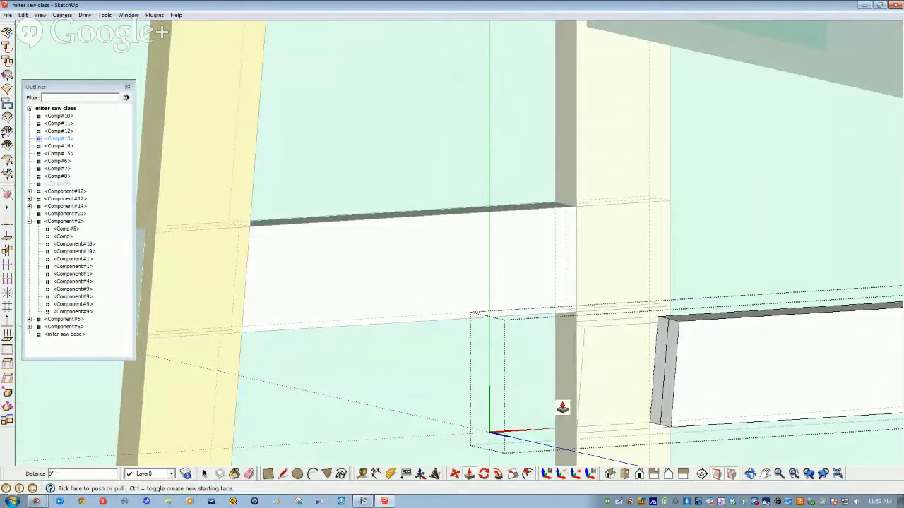
Step: Orbit the view, leave the stretcher component and zoom out to the whole stand
middle_click_drag(556, 411, 542, 464)
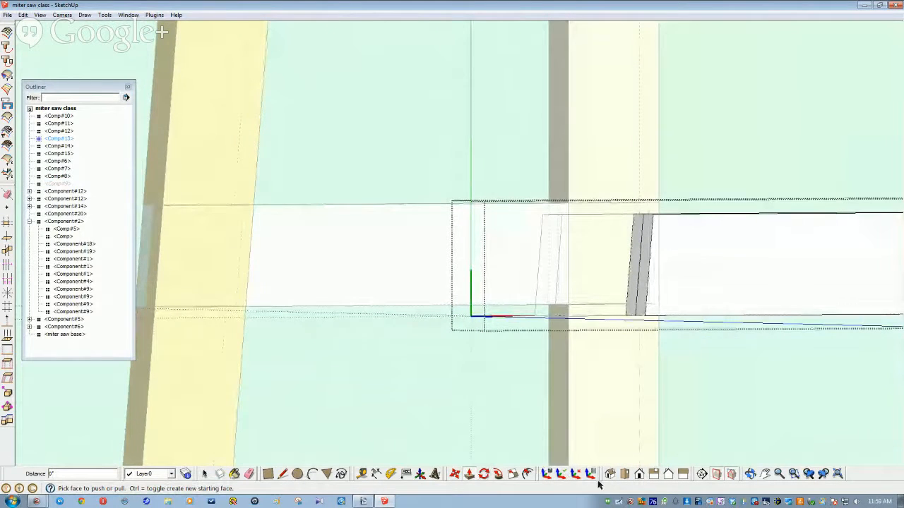
middle_click_drag(551, 336, 418, 379)
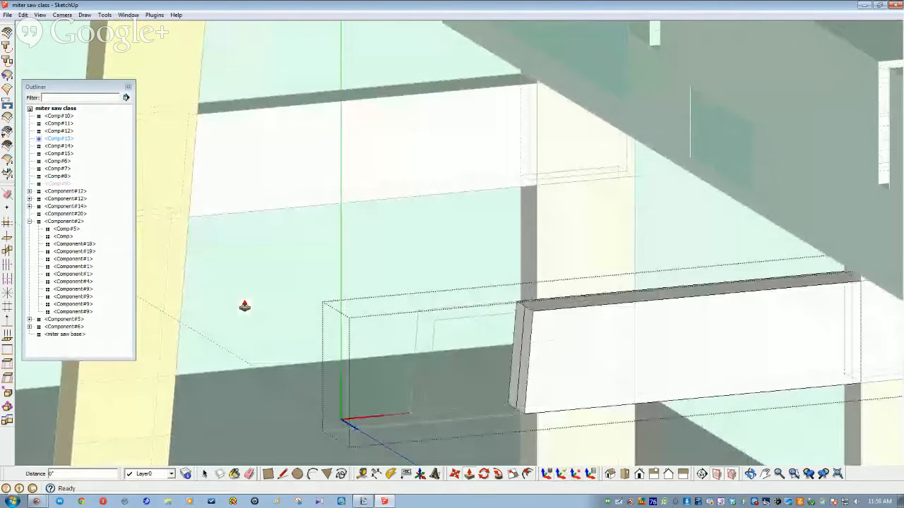
key("space")
left_click(245, 305)
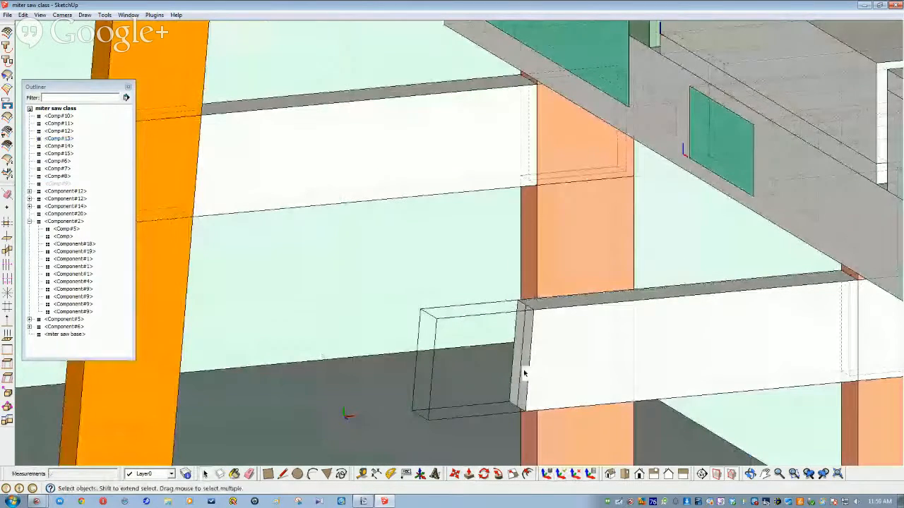
scroll(523, 373, "up", 2)
scroll(423, 448, "down", 4)
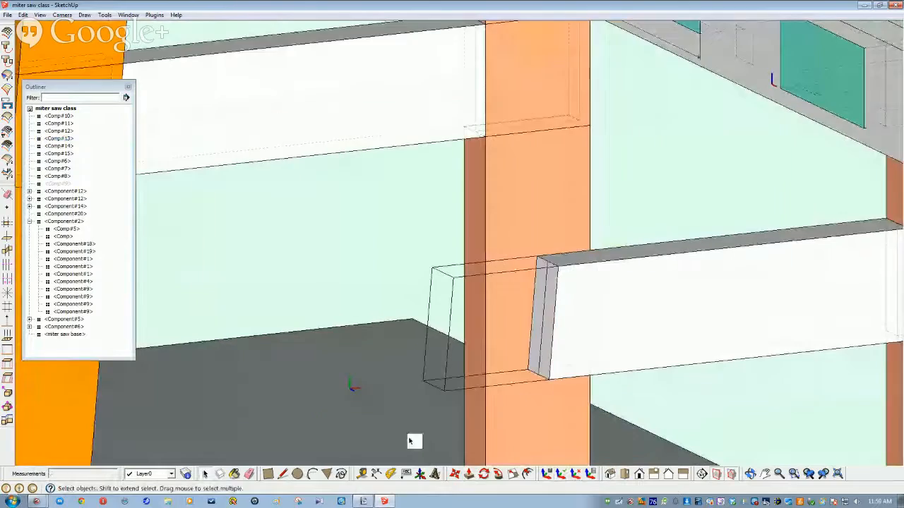
scroll(375, 387, "down", 2)
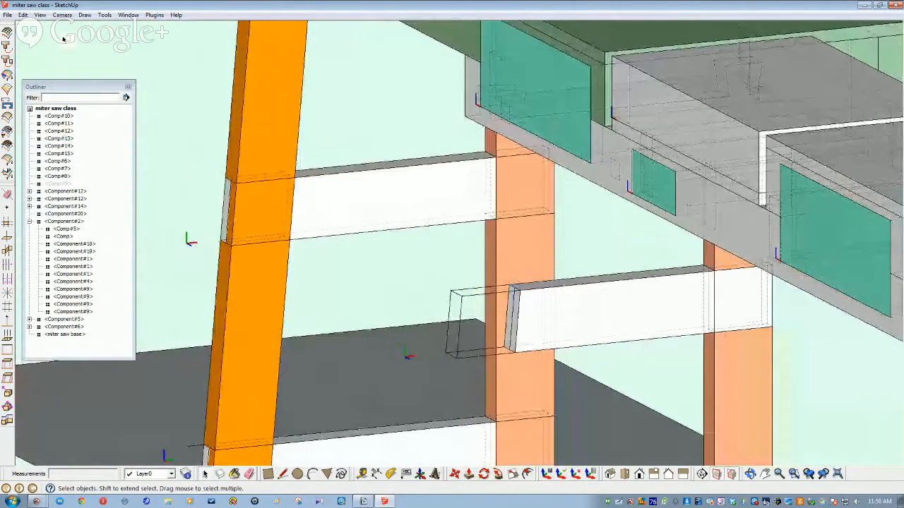
Step: Unhide the hidden component from the Outliner and orbit closer to the orange leg
right_click(65, 184)
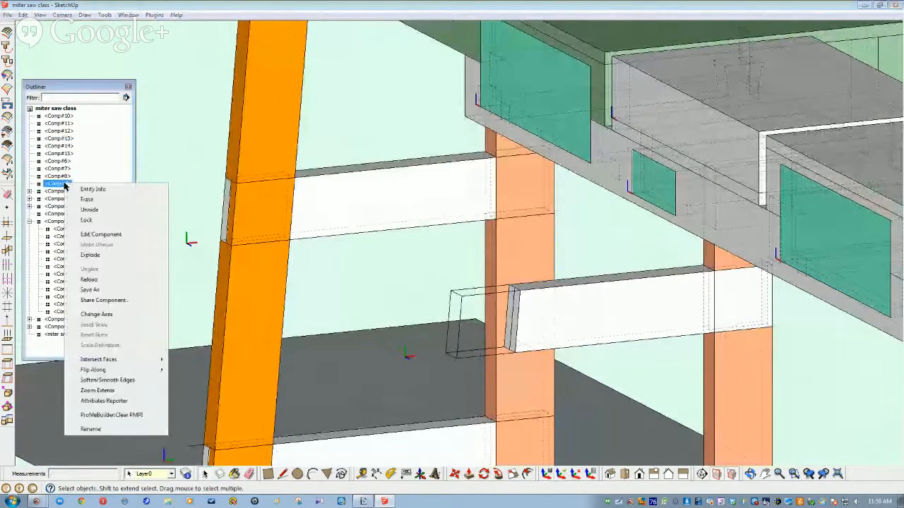
left_click(89, 212)
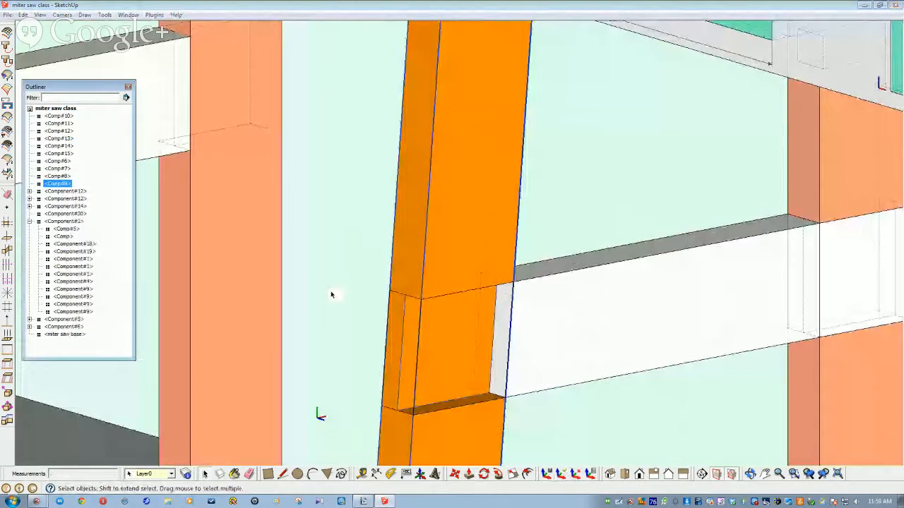
middle_click_drag(331, 294, 411, 290)
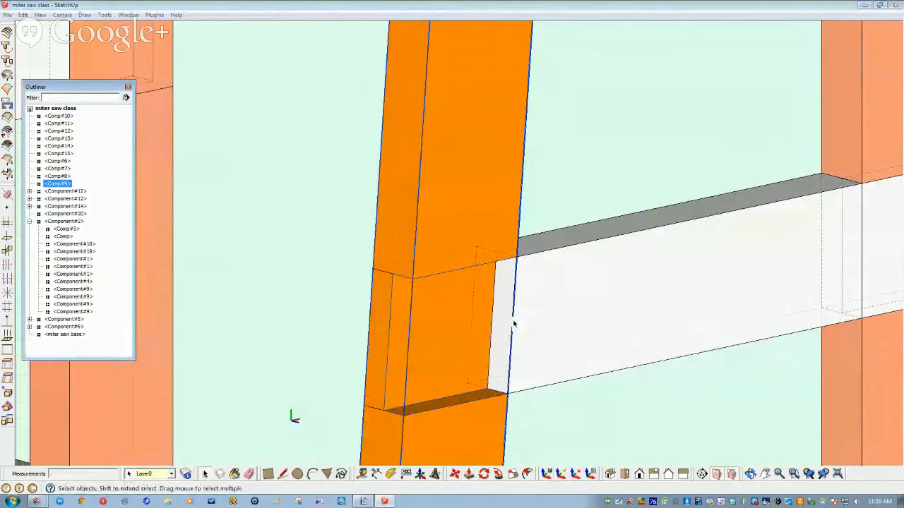
Step: Inside the stretcher component, draw edges along the leg outline to form a new end face
double_click(563, 320)
left_click(563, 320)
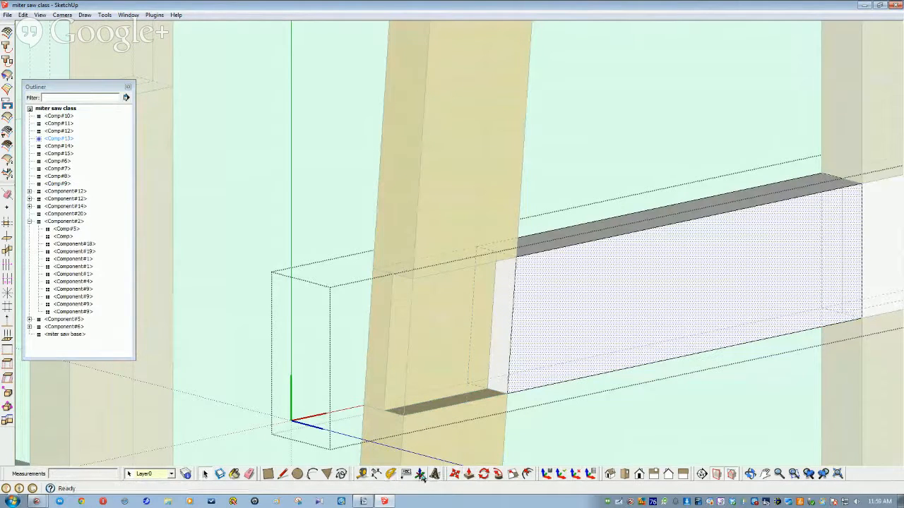
left_click(283, 473)
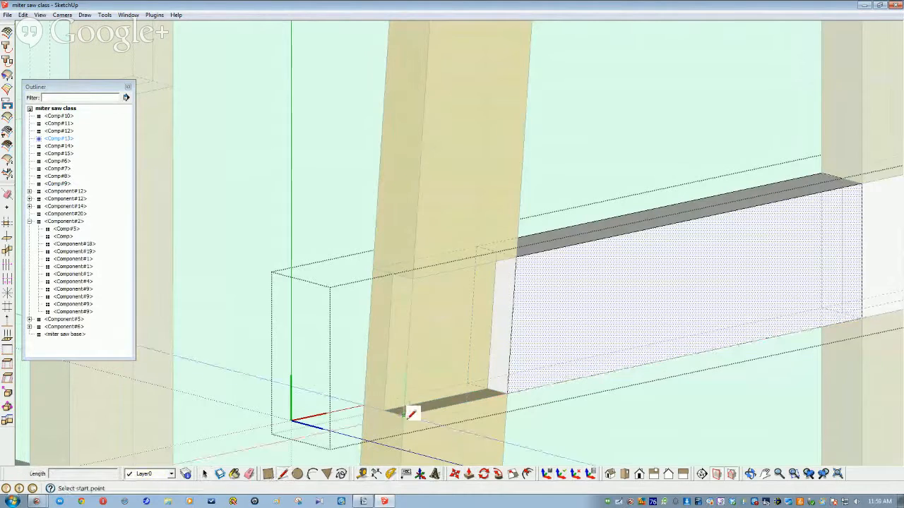
left_click(402, 414)
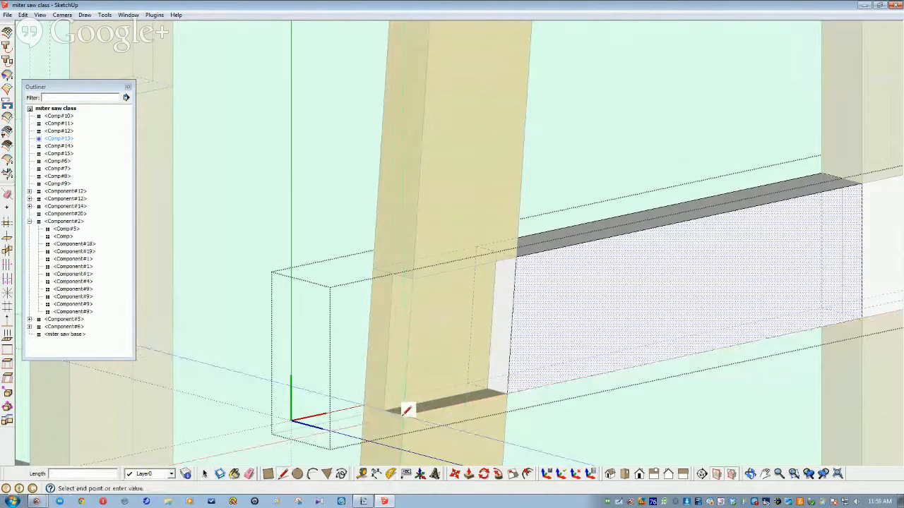
left_click(412, 279)
left_click(511, 252)
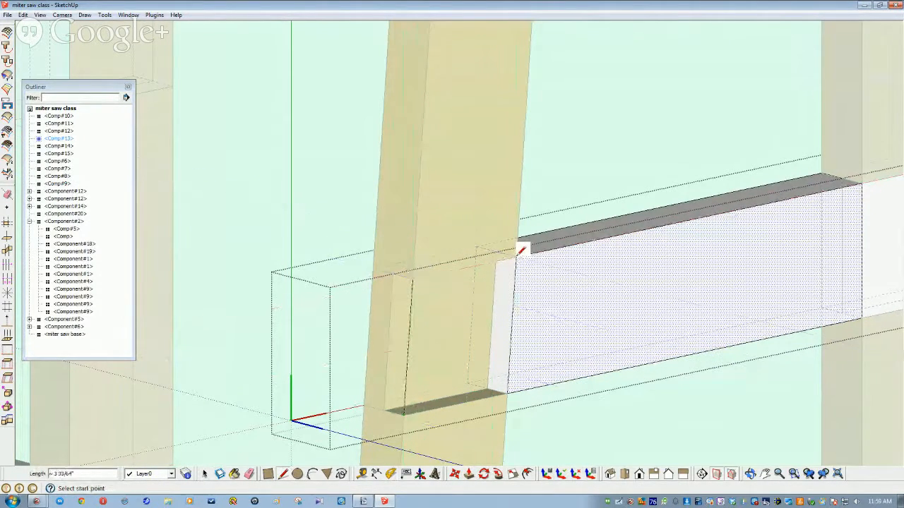
left_click(510, 391)
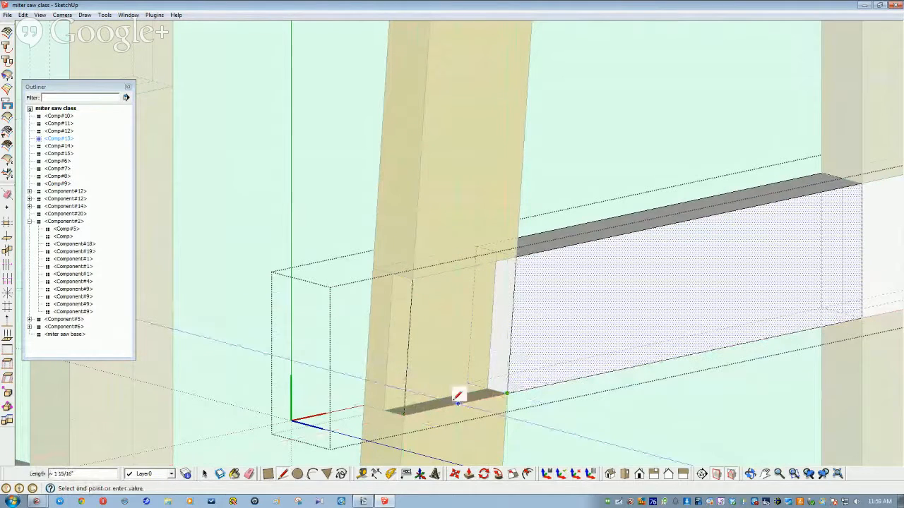
left_click(403, 412)
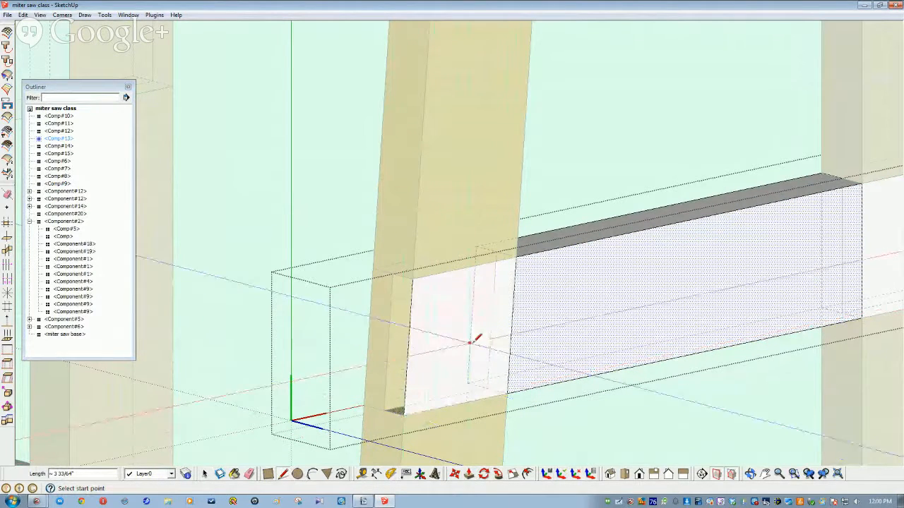
Step: Exit the stretcher component and hide the orange leg post
key("space")
left_click(439, 237)
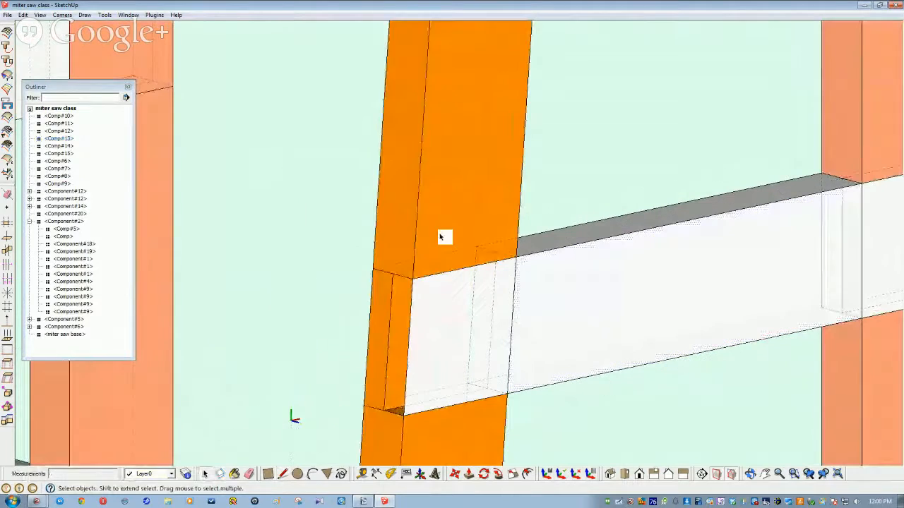
right_click(439, 237)
left_click(462, 262)
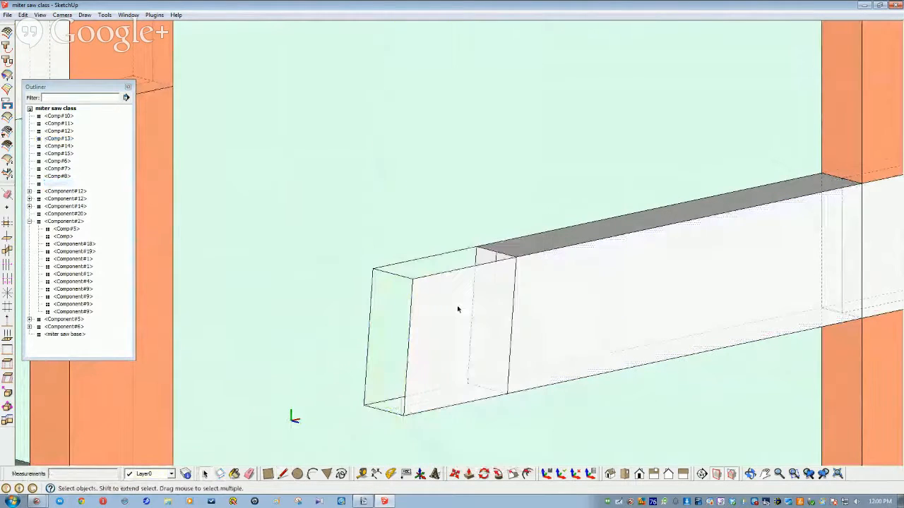
Step: Pull the end block's end face out about 3/16" and orbit to inspect it
double_click(457, 309)
left_click(456, 316)
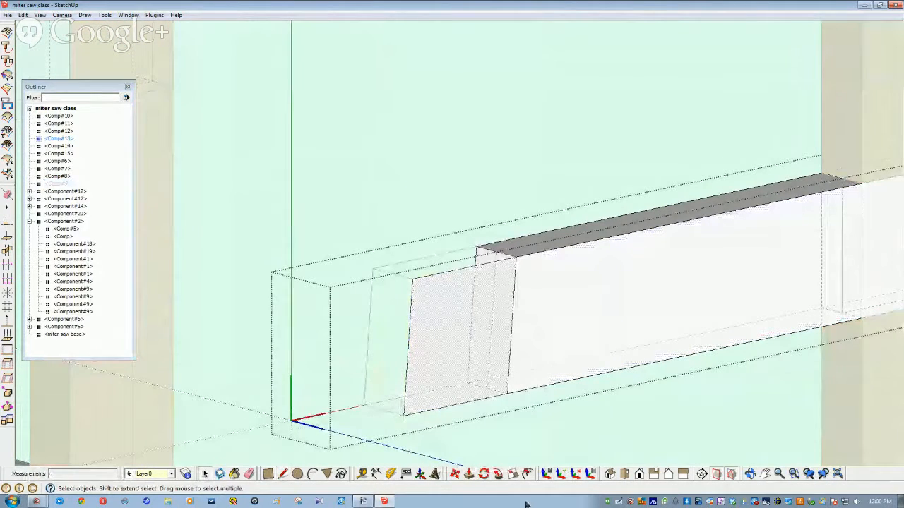
left_click(497, 474)
left_click_drag(429, 365, 489, 255)
key("space")
left_click(511, 347)
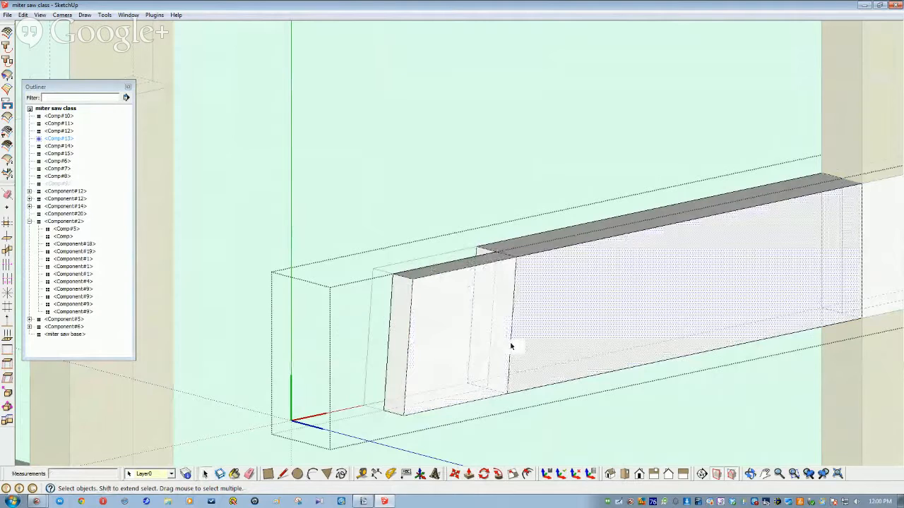
left_click(511, 347)
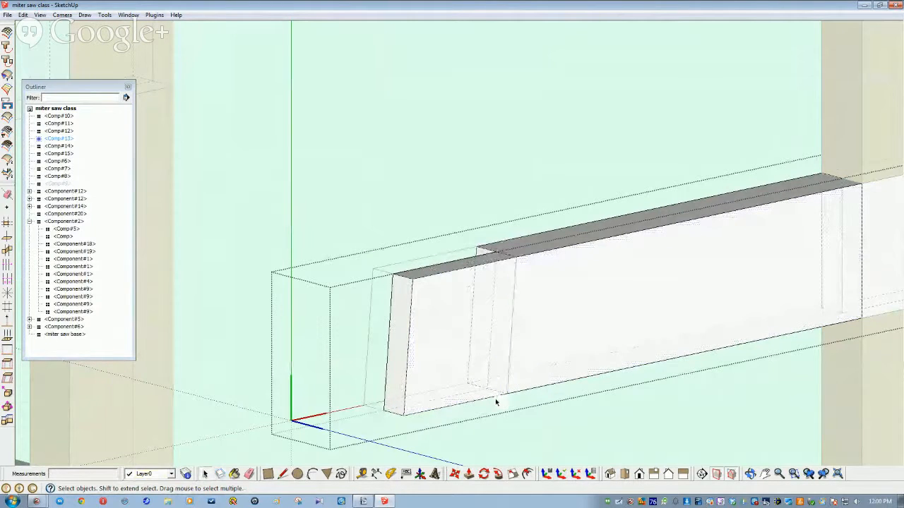
middle_click_drag(416, 409, 292, 270)
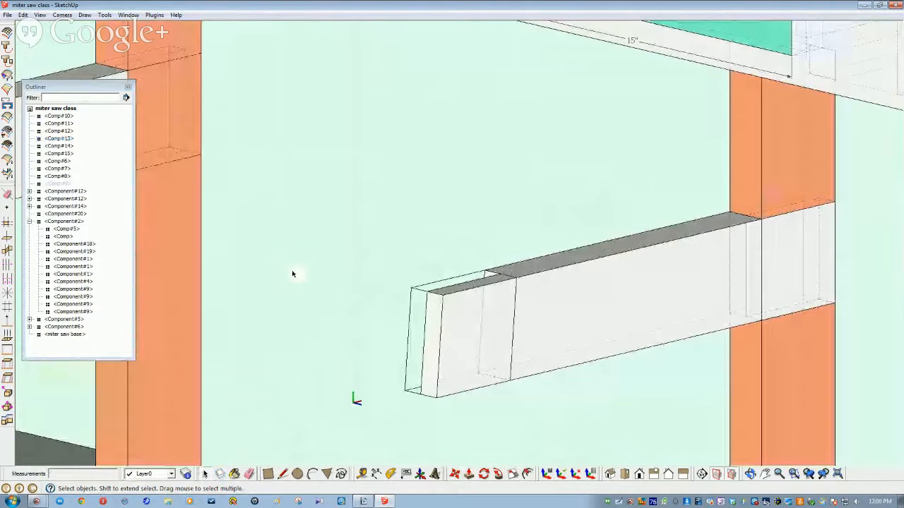
Step: Unhide everything with Edit > Unhide > All and orbit to view the cross braces
left_click(22, 15)
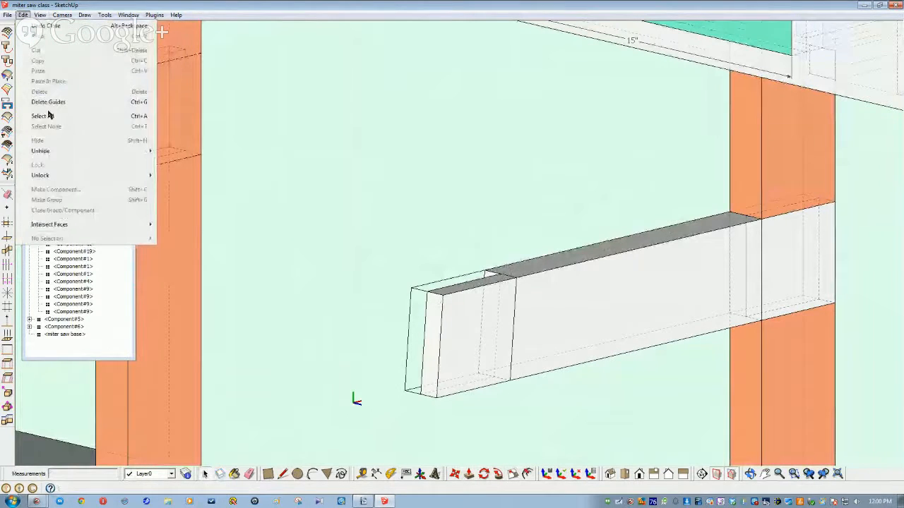
mouse_move(44, 151)
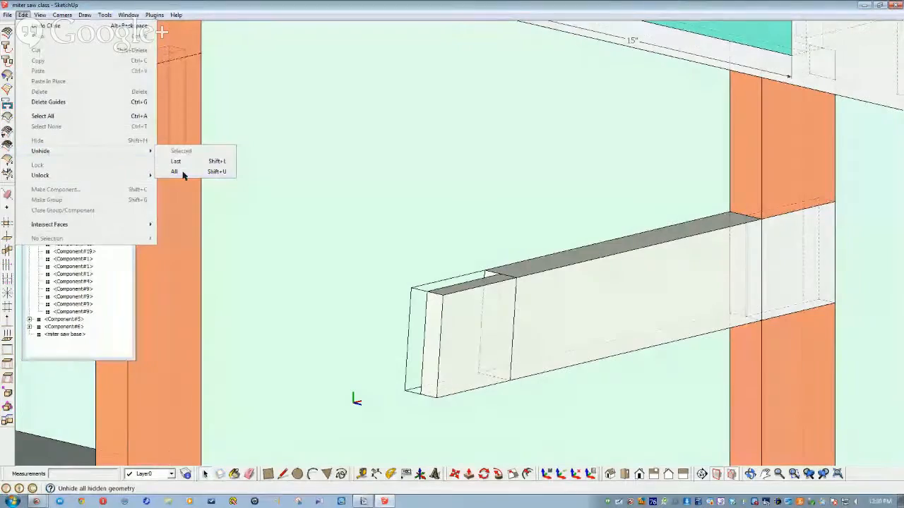
left_click(183, 173)
middle_click_drag(185, 173, 369, 317)
scroll(417, 305, "down", 2)
scroll(368, 318, "down", 1)
scroll(355, 318, "down", 3)
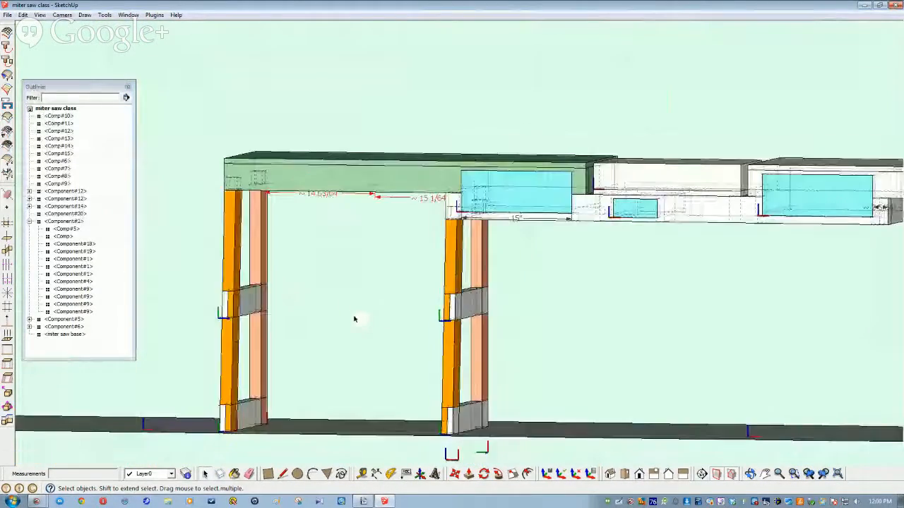
scroll(354, 317, "up", 1)
scroll(354, 317, "down", 1)
scroll(354, 319, "up", 1)
middle_click_drag(354, 320, 384, 298)
scroll(384, 297, "down", 2)
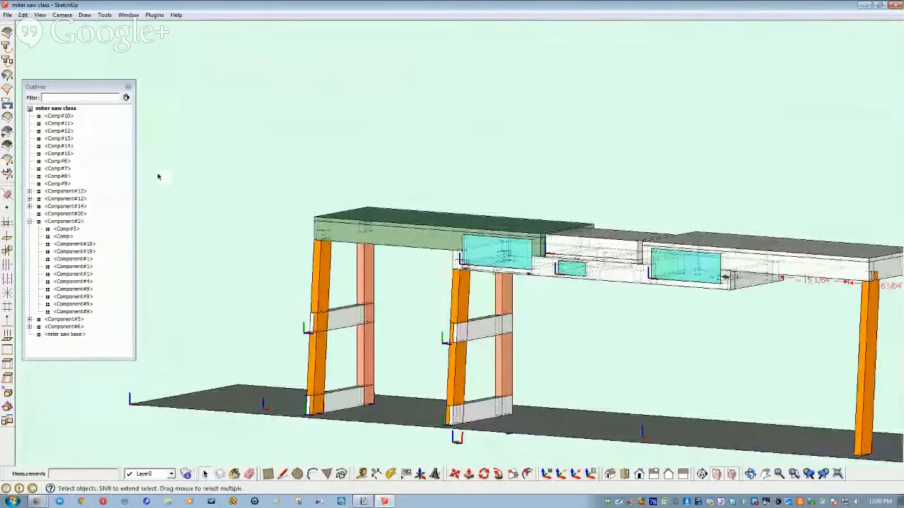
Step: Select all top-level components from Comp#10 down in the Outliner, hide them, and deselect
left_click(50, 116)
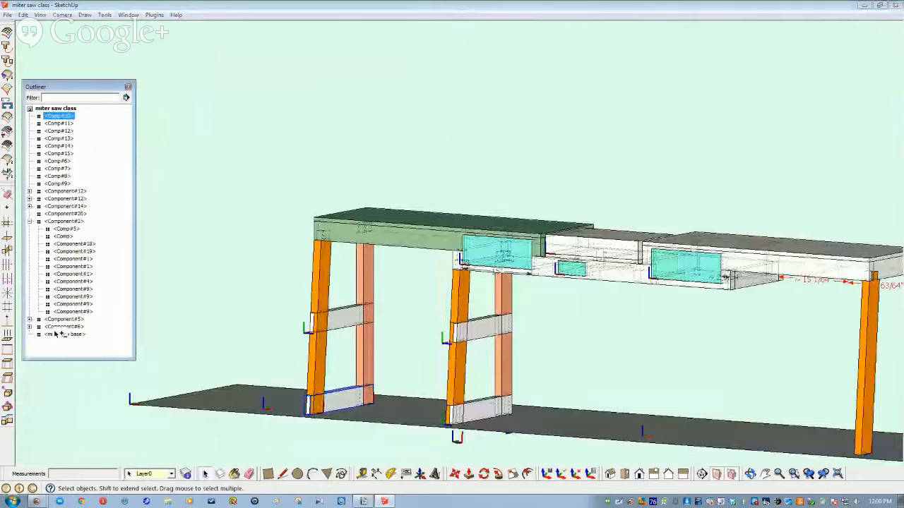
left_click(56, 335, "shift")
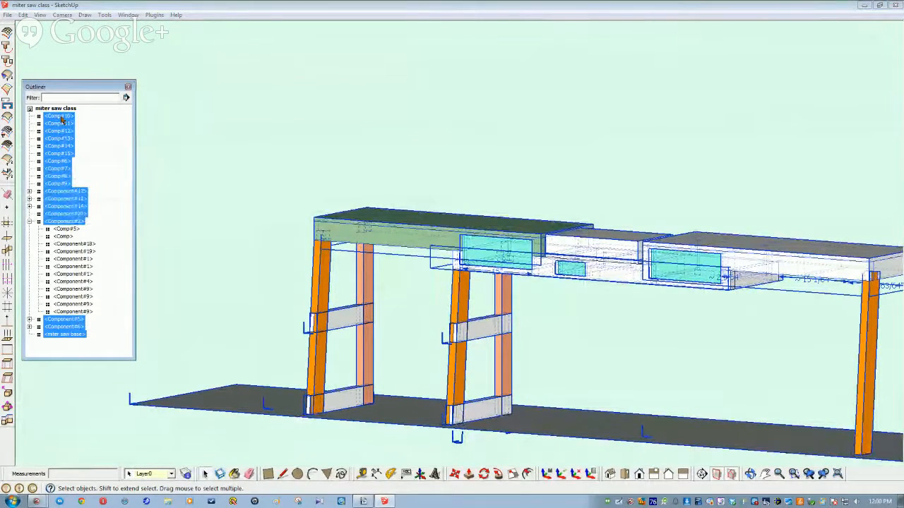
right_click(69, 336)
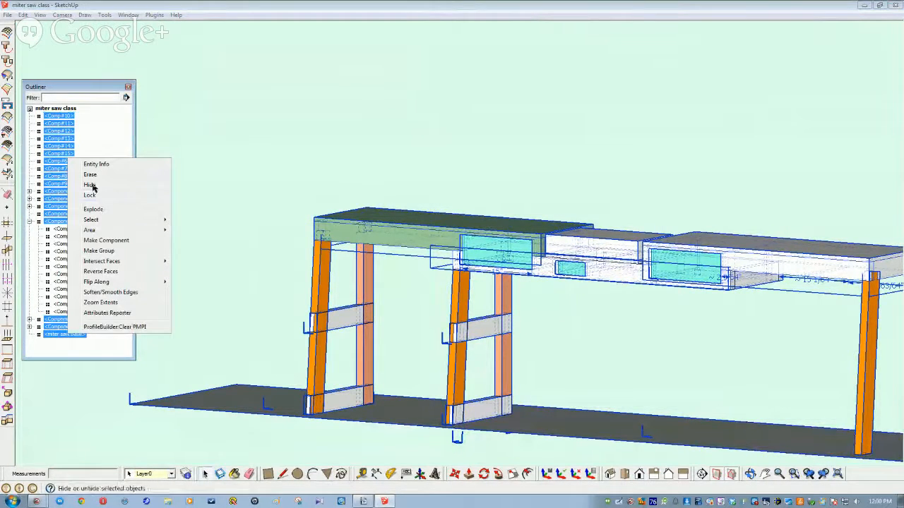
left_click(152, 185)
scroll(260, 369, "down", 5)
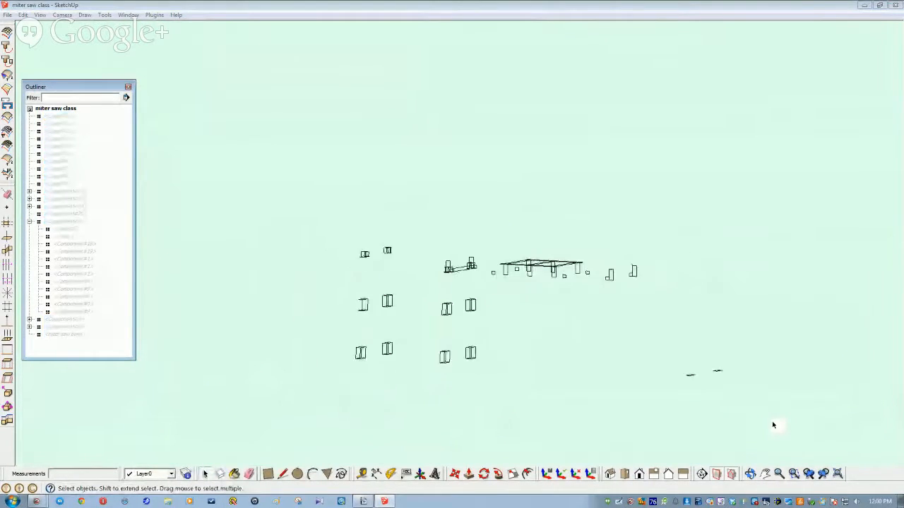
key("ctrl+a")
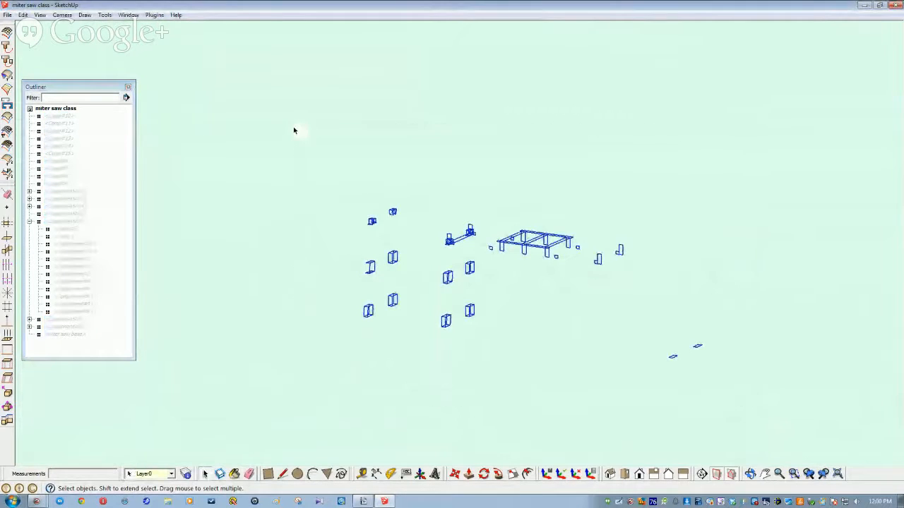
left_click(275, 293)
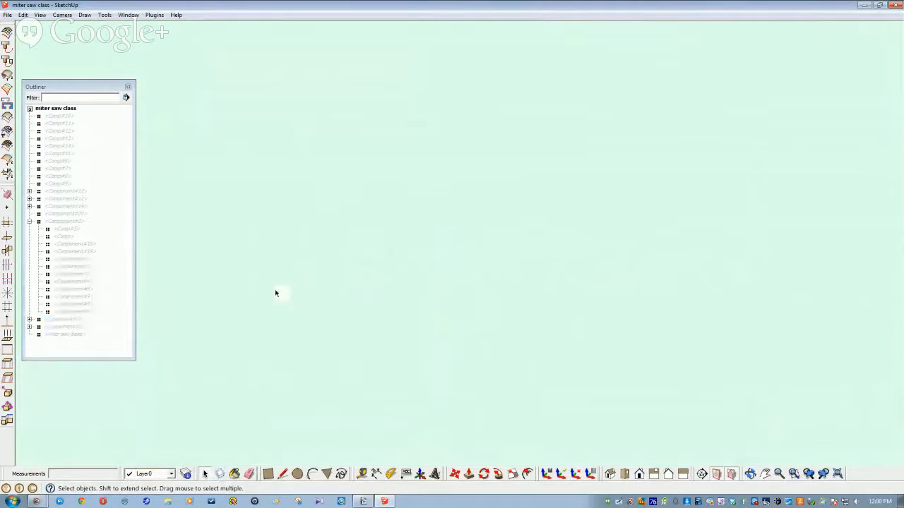
left_click(23, 15)
Step: Unhide all stand components with Edit > Unhide > All and save the model
mouse_move(55, 151)
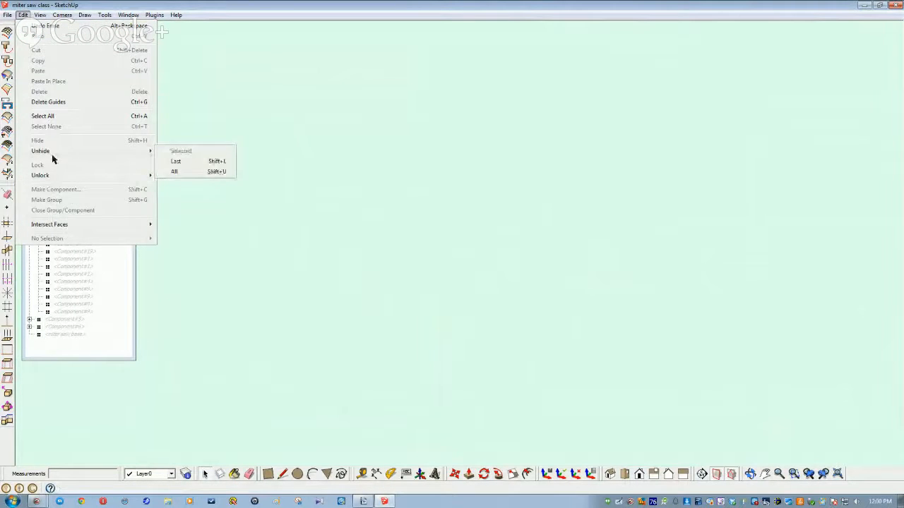
left_click(185, 173)
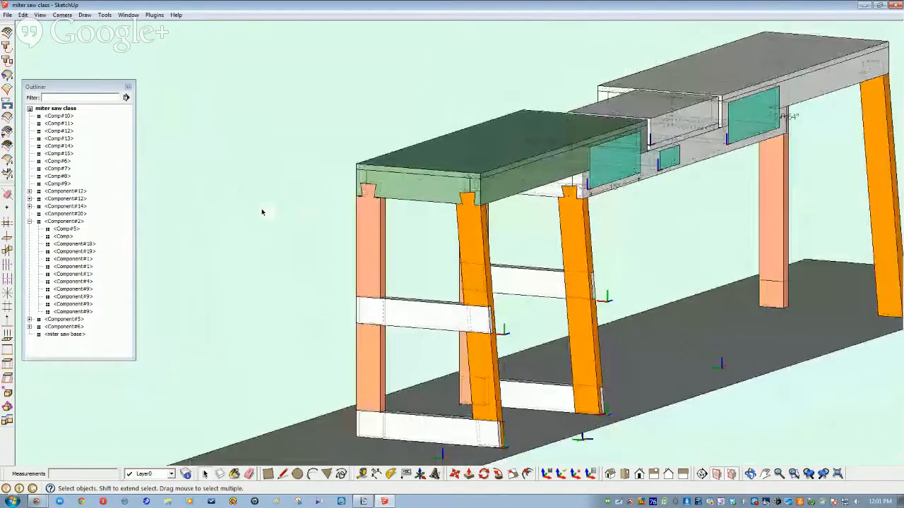
left_click(12, 10)
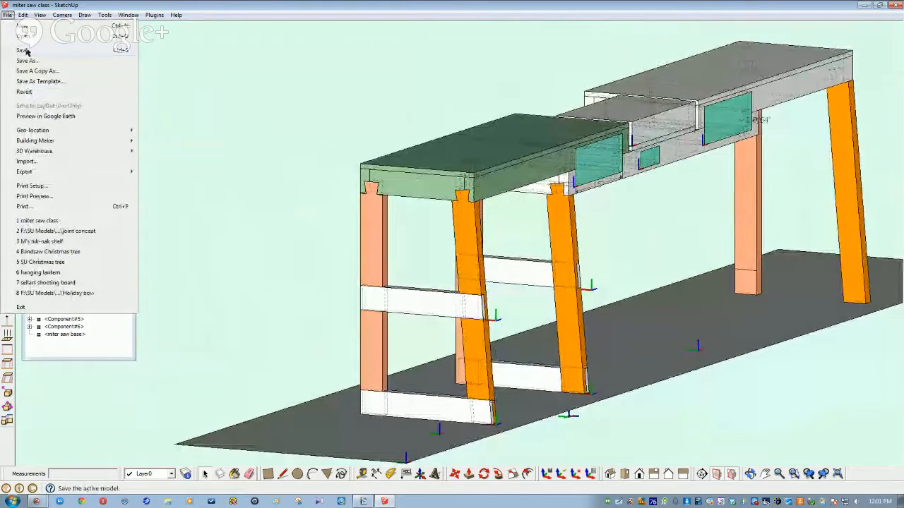
left_click(26, 48)
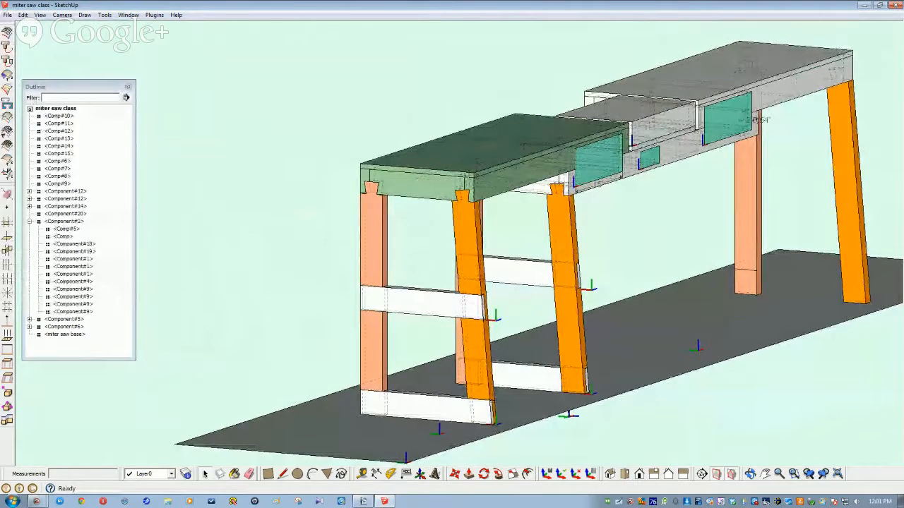